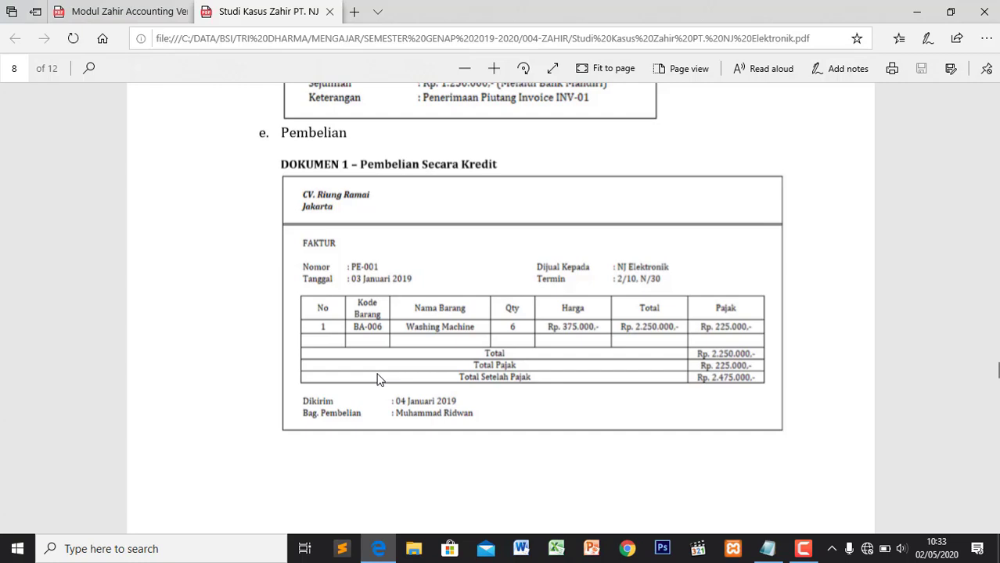
Review the sales and receivable payment documents and the details of purchase DOKUMEN 1 – Pembelian Secara Kredit in the case study
scroll(377, 380, "up", 4)
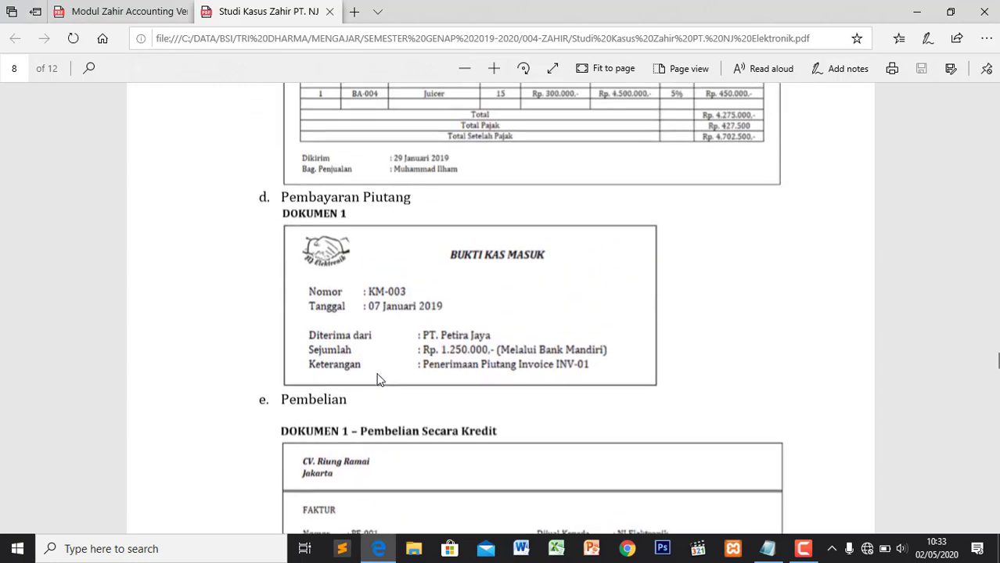
scroll(376, 379, "up", 2)
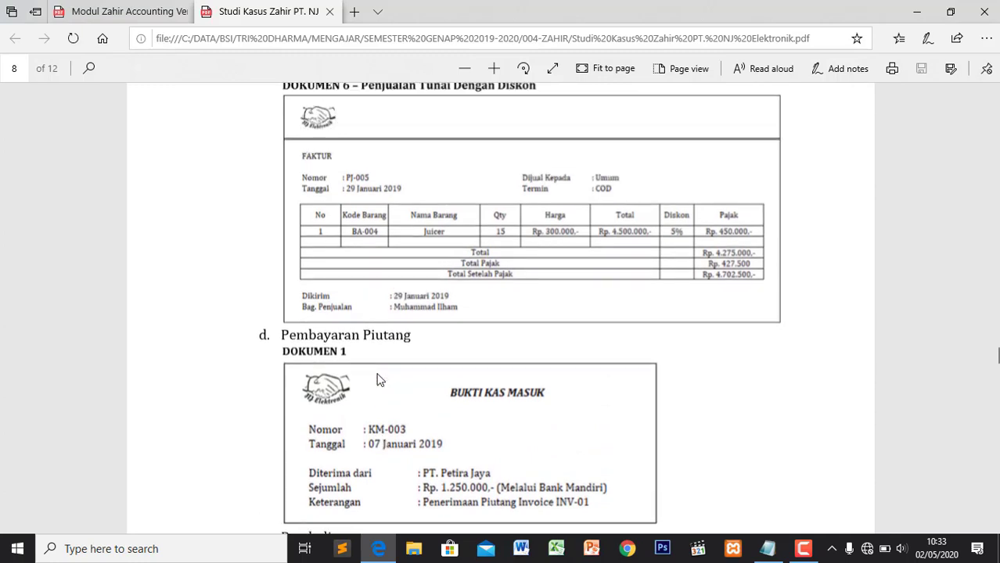
scroll(376, 379, "down", 2)
scroll(377, 379, "up", 10)
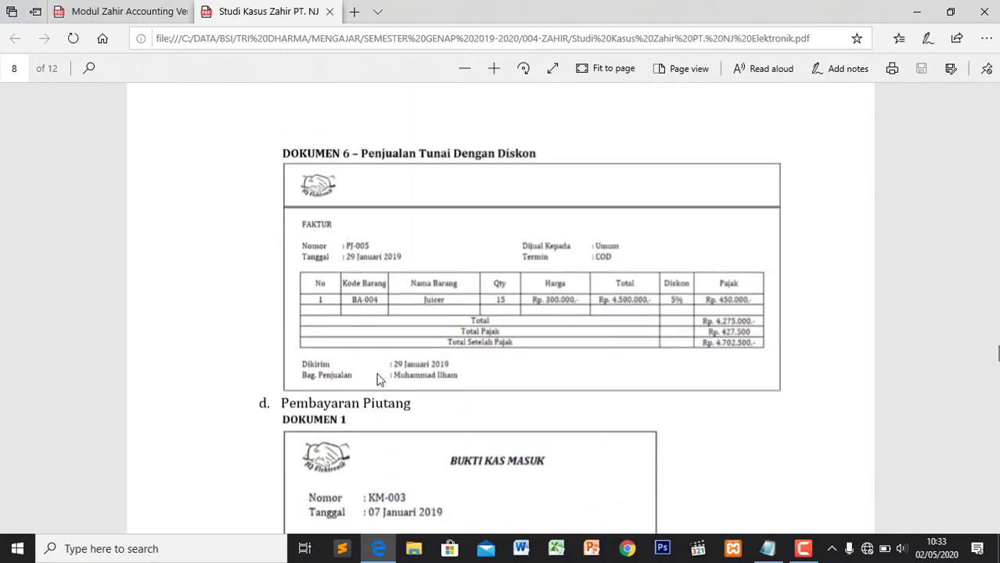
scroll(376, 380, "up", 5)
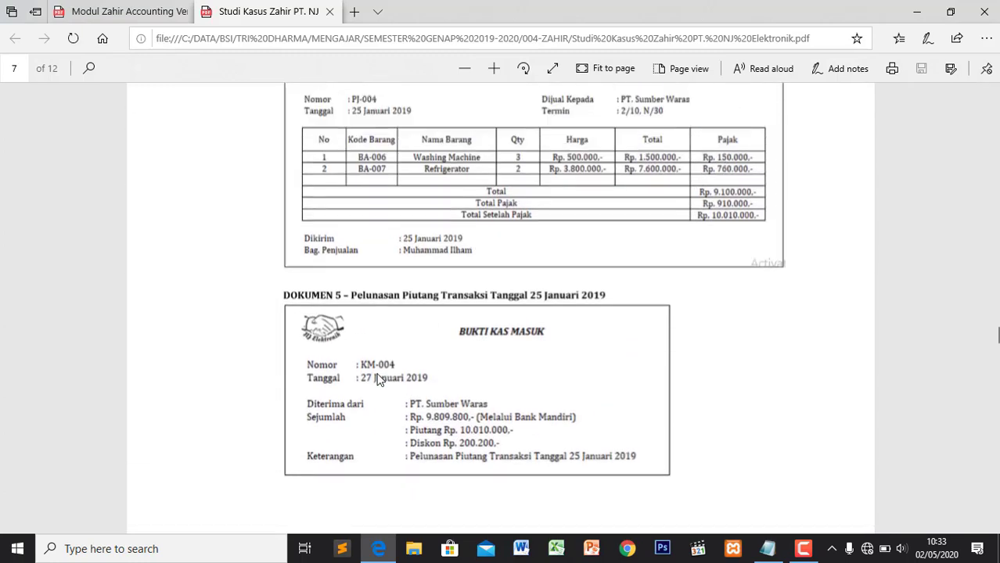
scroll(376, 379, "up", 2)
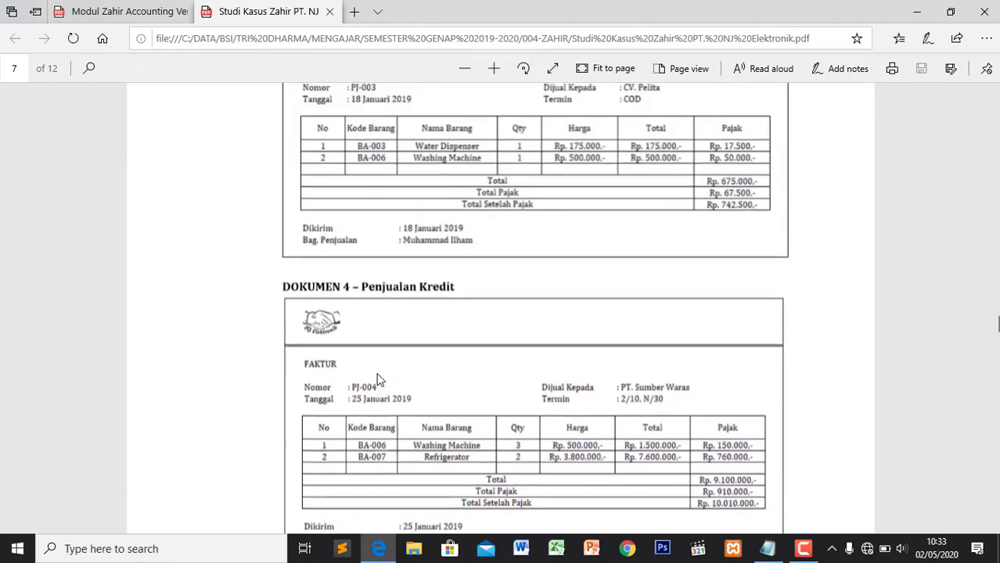
scroll(376, 380, "down", 5)
scroll(376, 379, "down", 9)
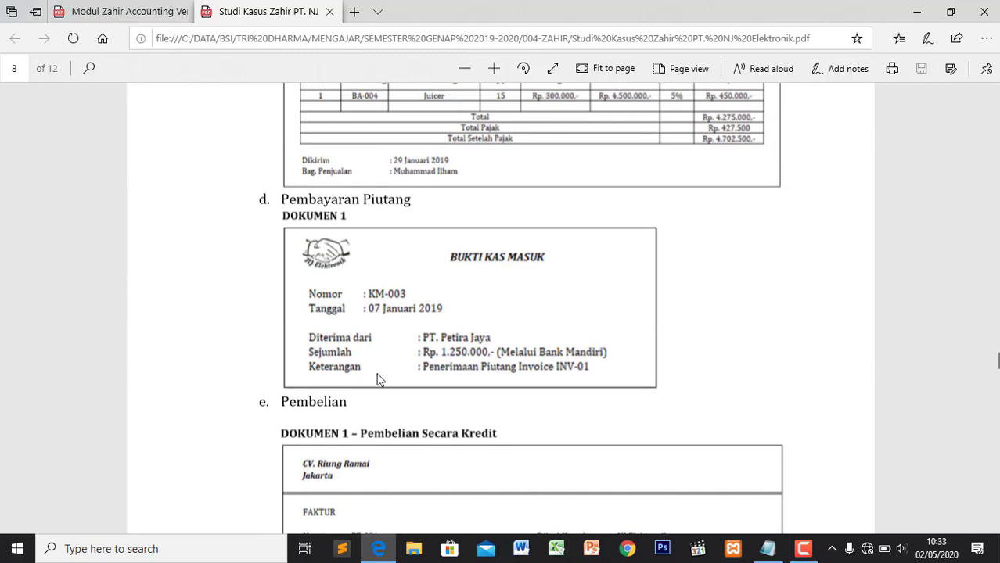
scroll(376, 380, "down", 1)
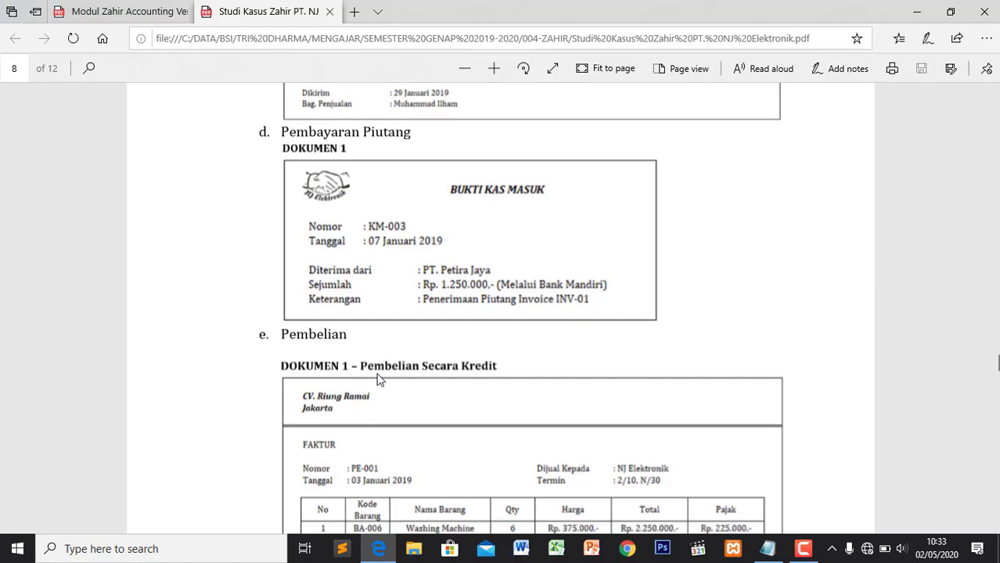
scroll(376, 379, "down", 2)
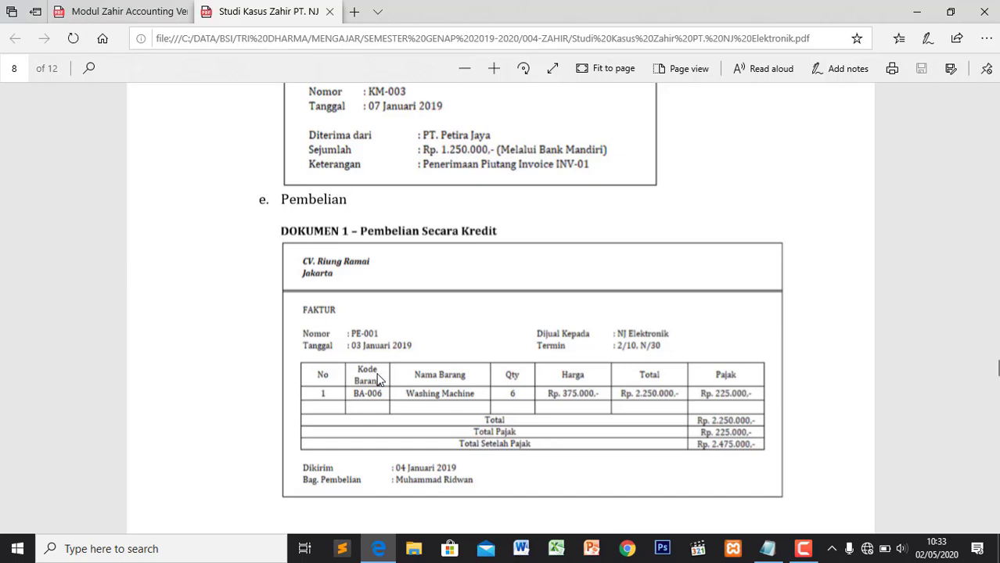
scroll(377, 379, "down", 2)
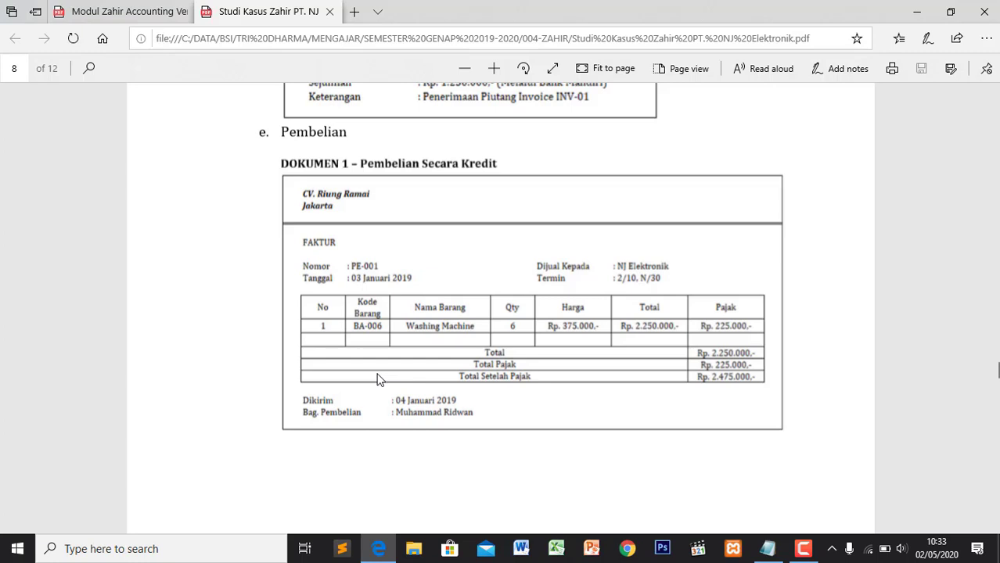
Switch to Zahir Enterprise 6 - Workshop Vesion
key("super")
type("z")
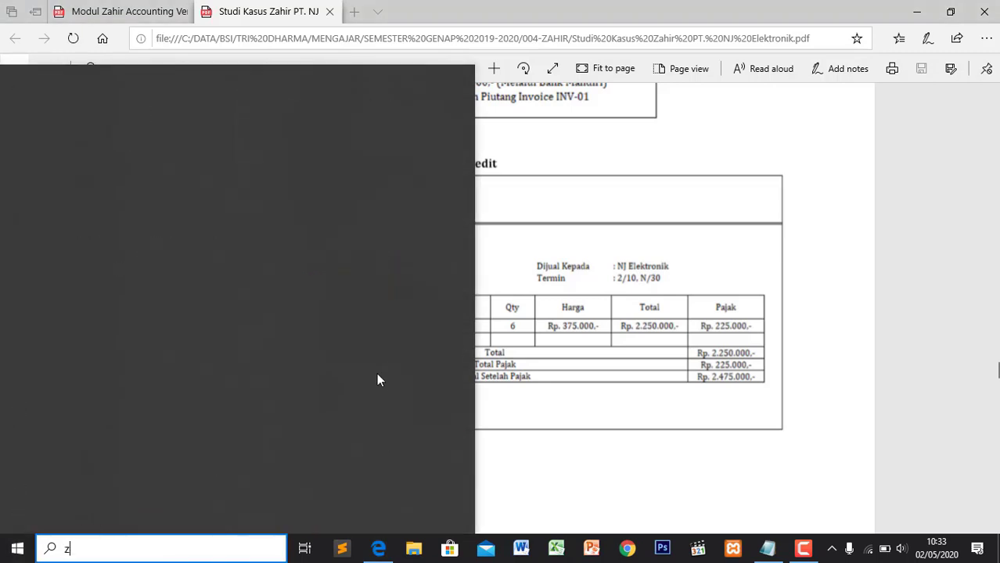
type("ah")
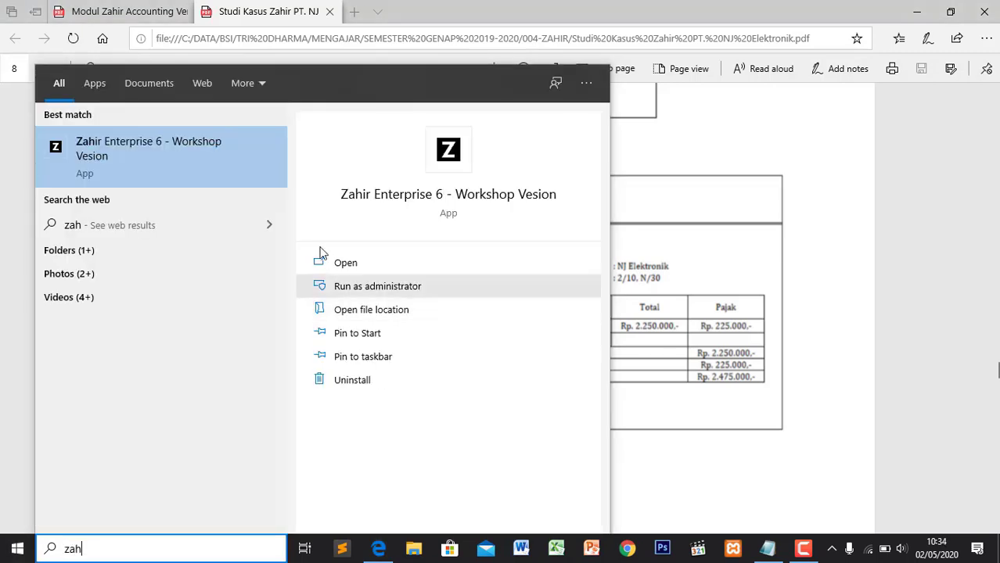
left_click(194, 172)
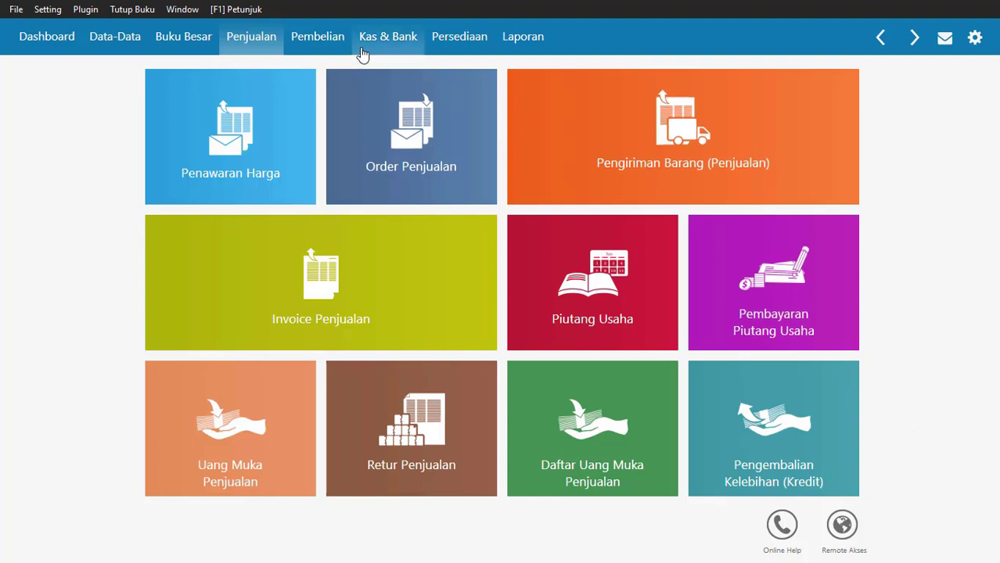
Open the purchasing module's Penerimaan Barang list and start a new goods receipt
left_click(328, 43)
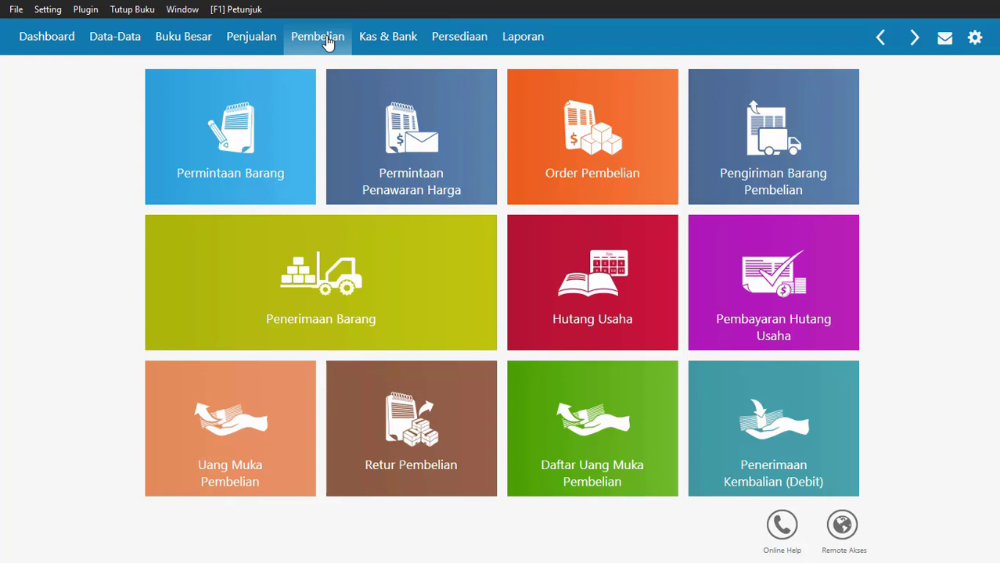
mouse_move(346, 110)
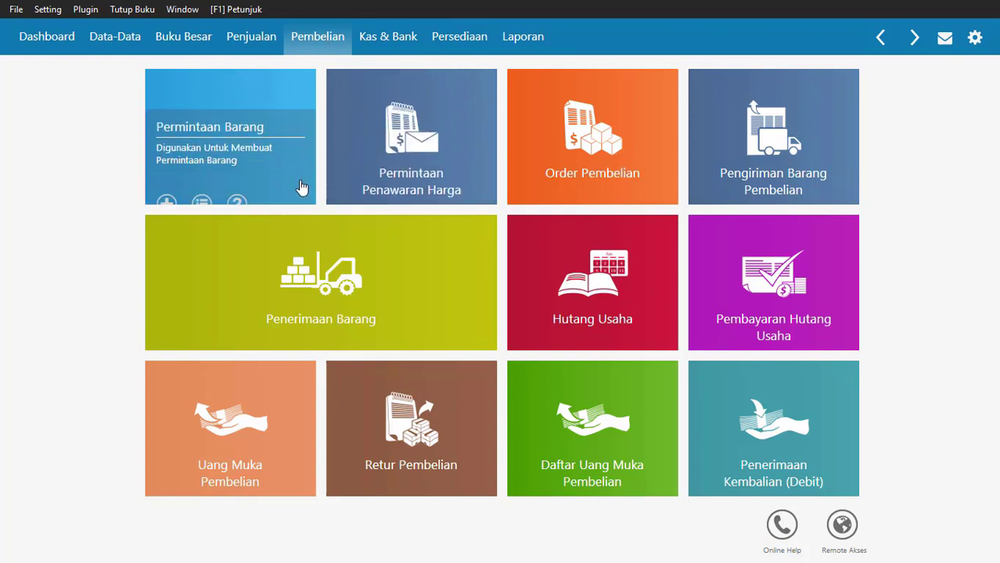
mouse_move(286, 252)
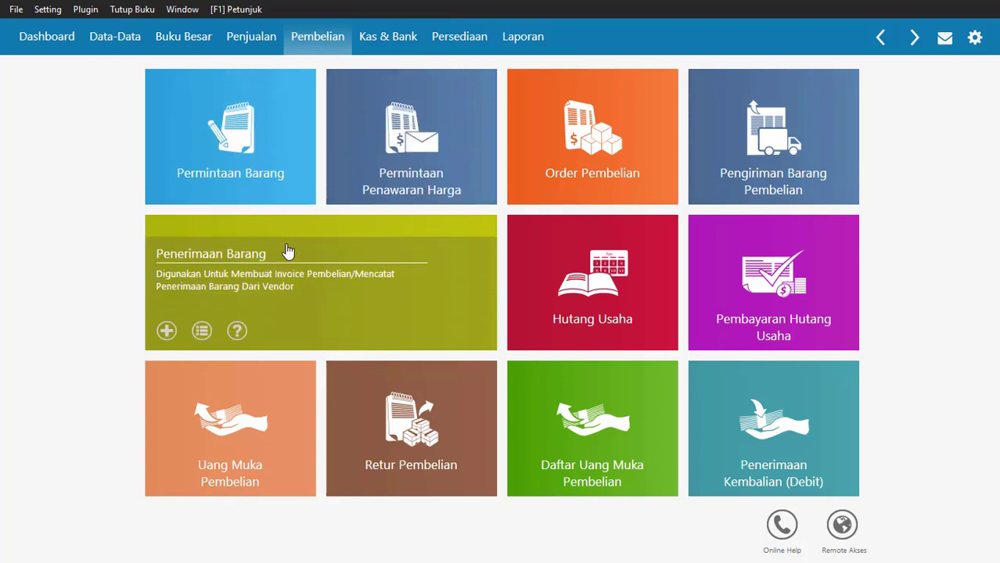
left_click(239, 288)
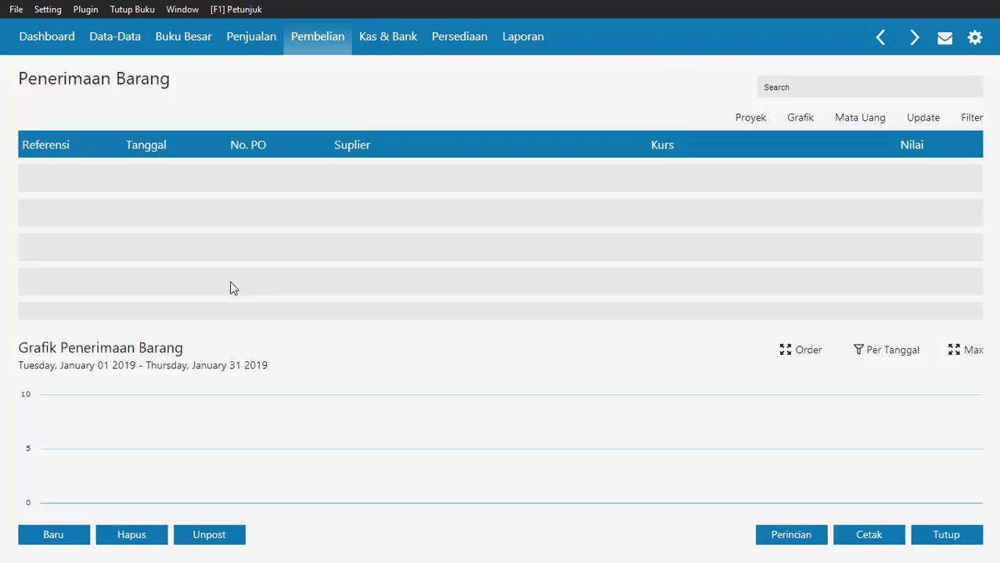
left_click(54, 538)
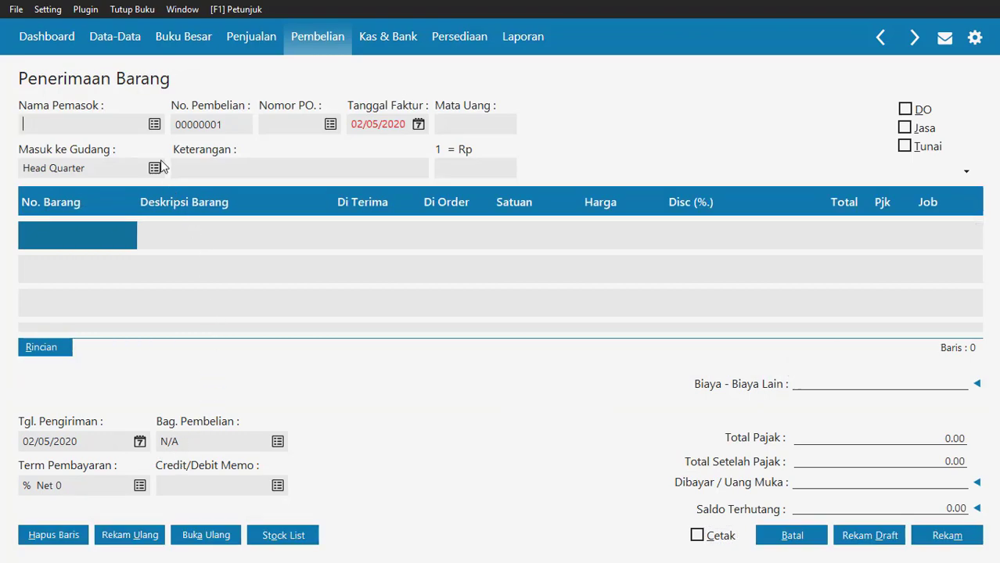
Choose CV. Riung Ramai as the supplier and set the purchase number to PE-001
left_click(153, 122)
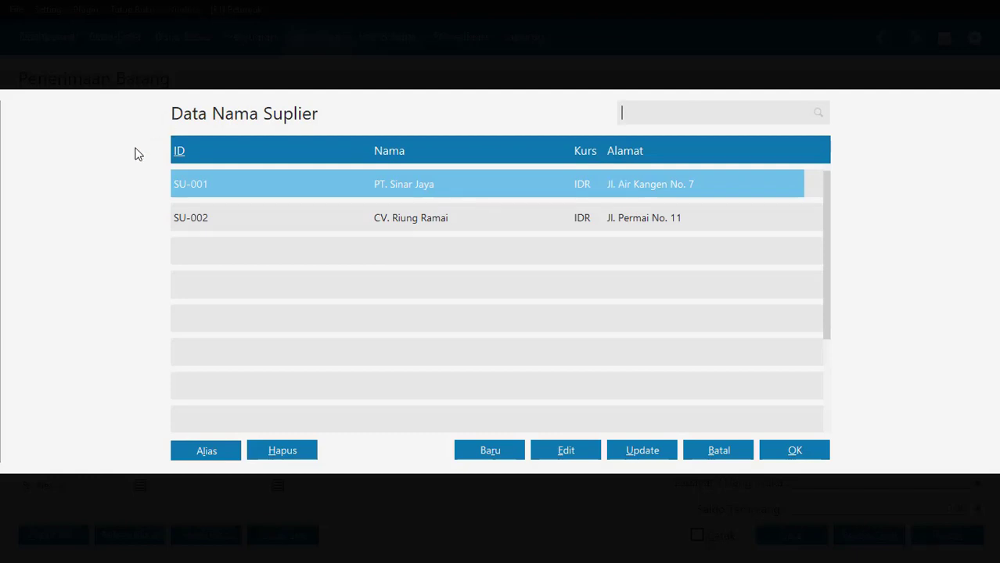
double_click(395, 215)
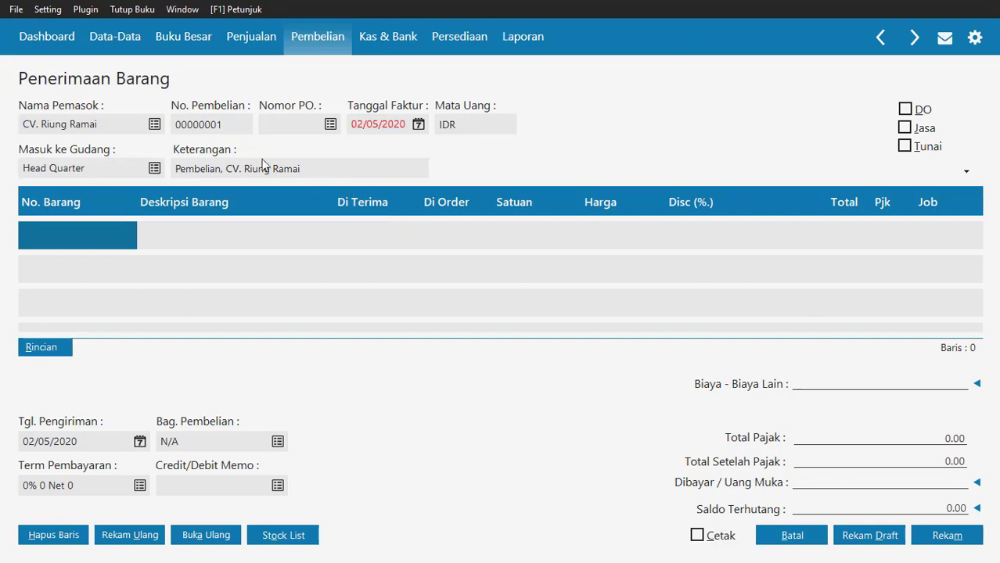
left_click(233, 124)
left_click_drag(227, 122, 175, 119)
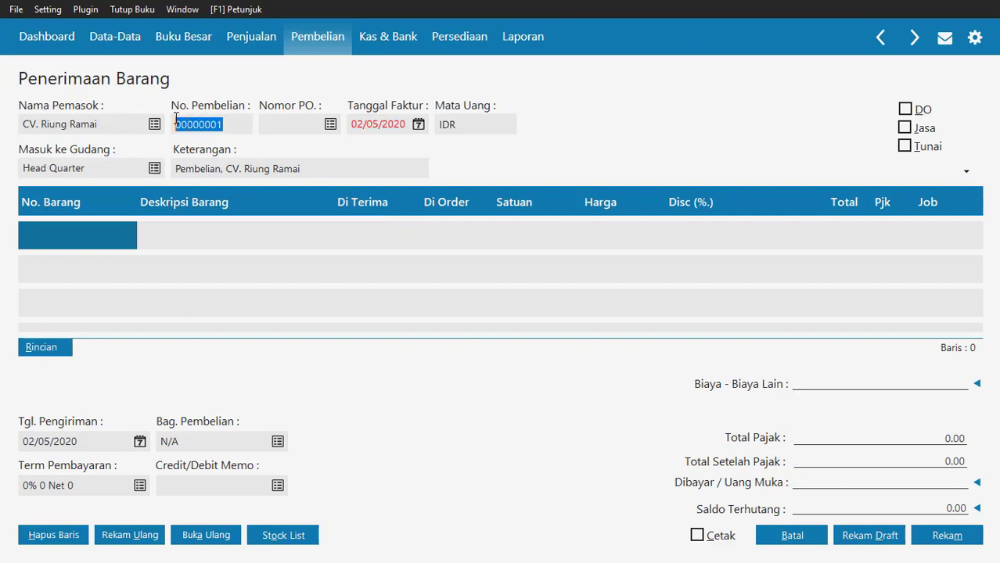
type("PE-001")
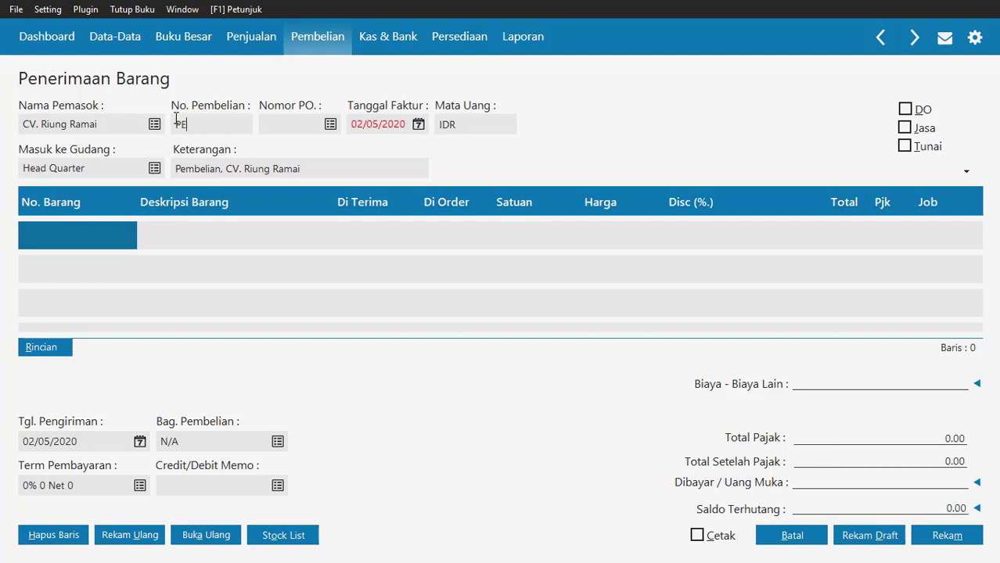
Set the goods receipt's invoice date (Tanggal Faktur) to 03/01/2019
key("Tab")
key("Tab")
left_click_drag(352, 124, 363, 124)
type("03/01/2019")
left_click(194, 171)
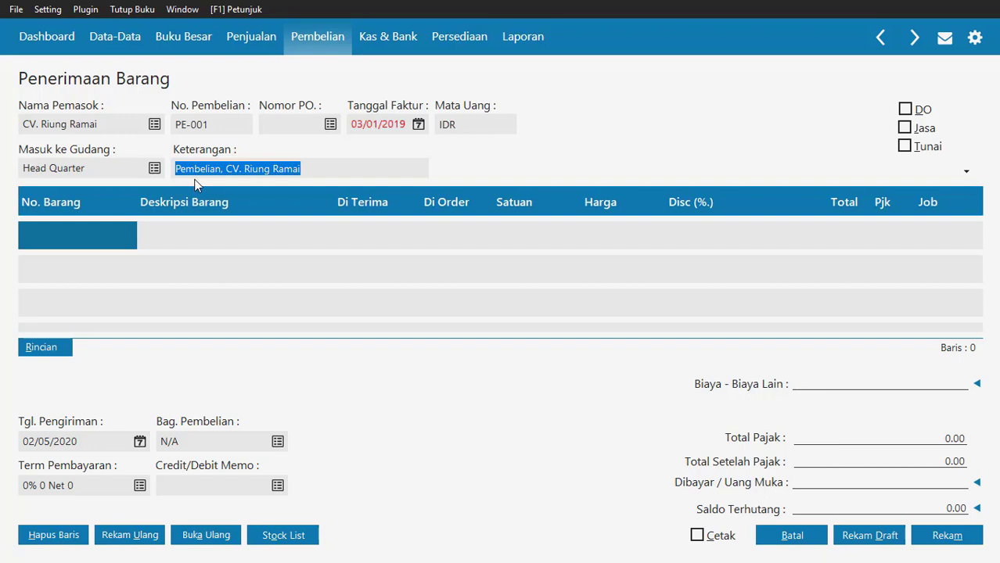
Add item BA-006 Washing Machine to the first row with a received quantity of 6
left_click(106, 235)
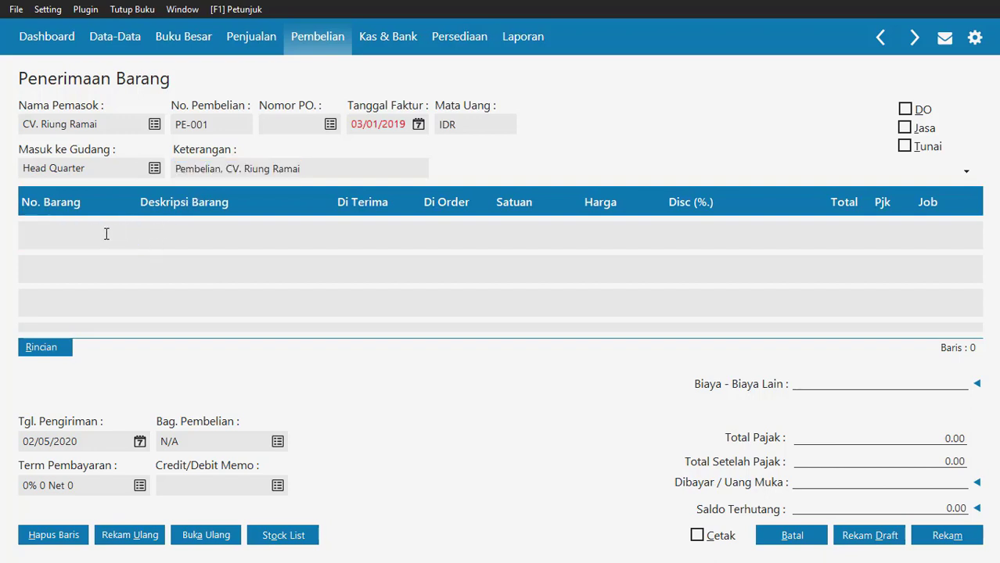
double_click(38, 235)
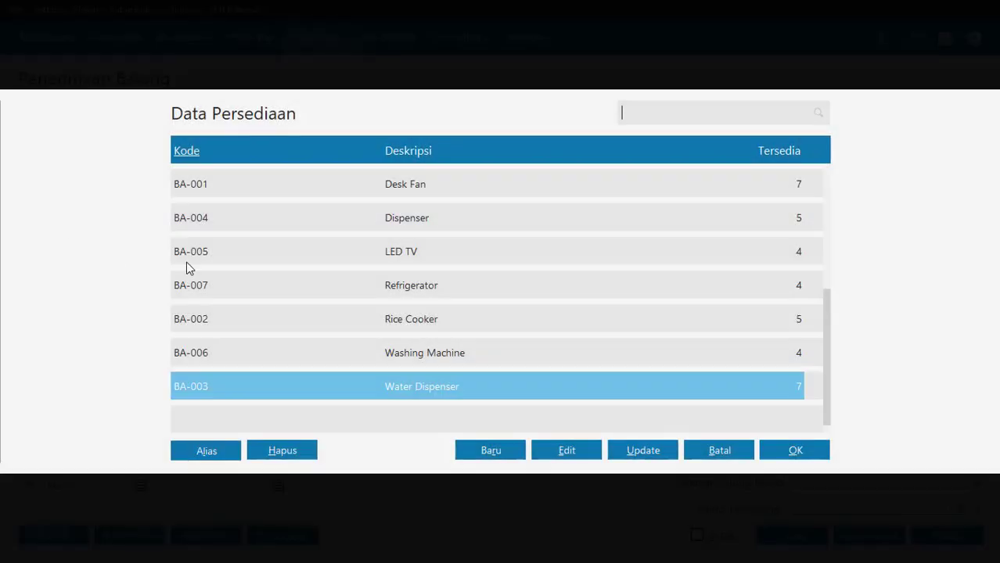
double_click(210, 349)
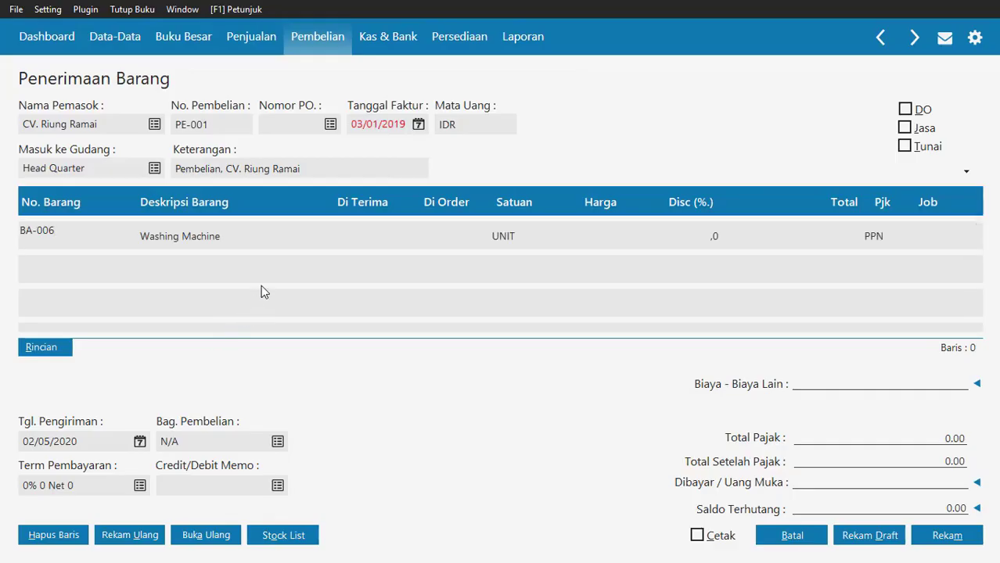
left_click(380, 244)
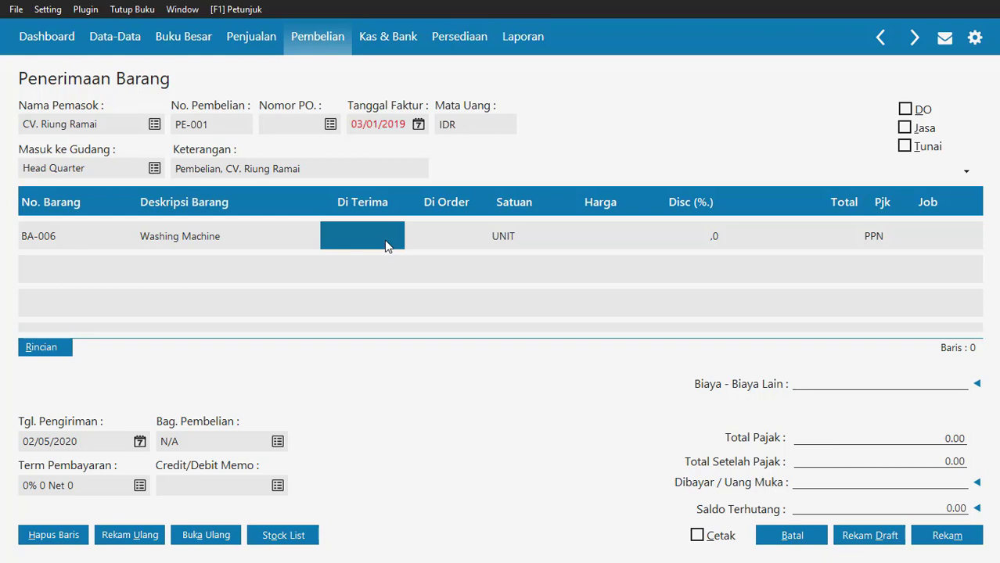
left_click(386, 245)
type("6")
key("Tab")
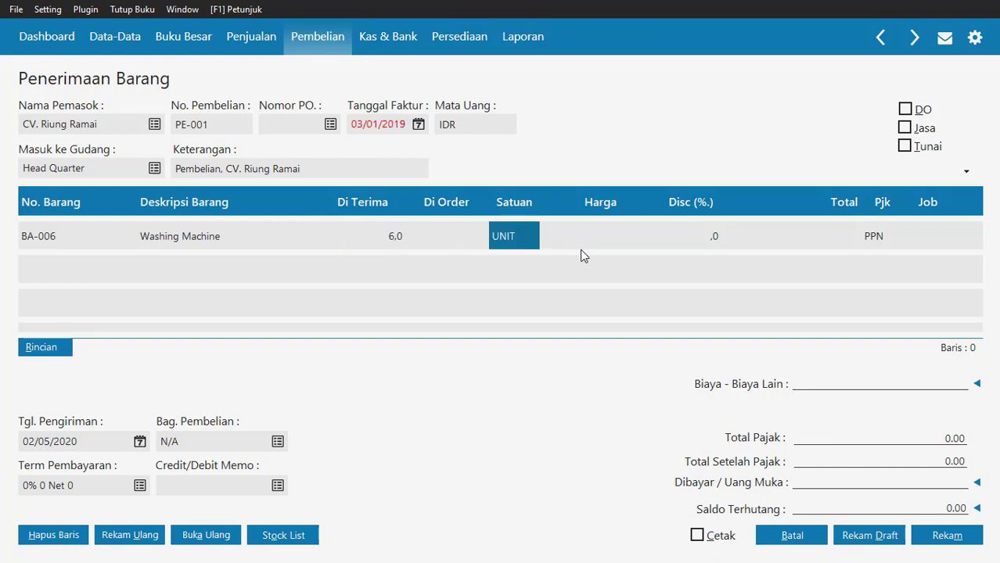
Set the Washing Machine's unit price to 375000 and complete the item row
key("Tab")
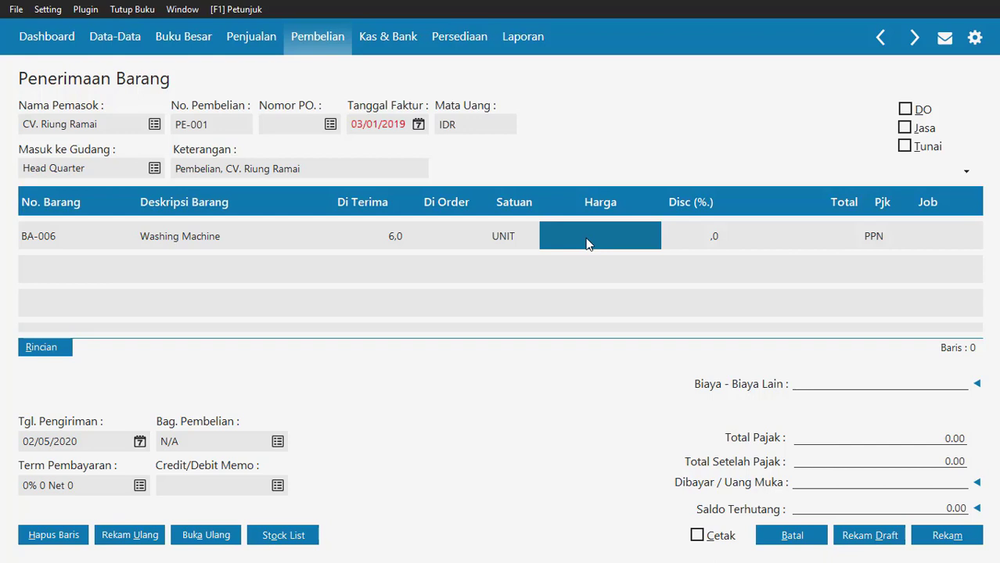
type("375.0")
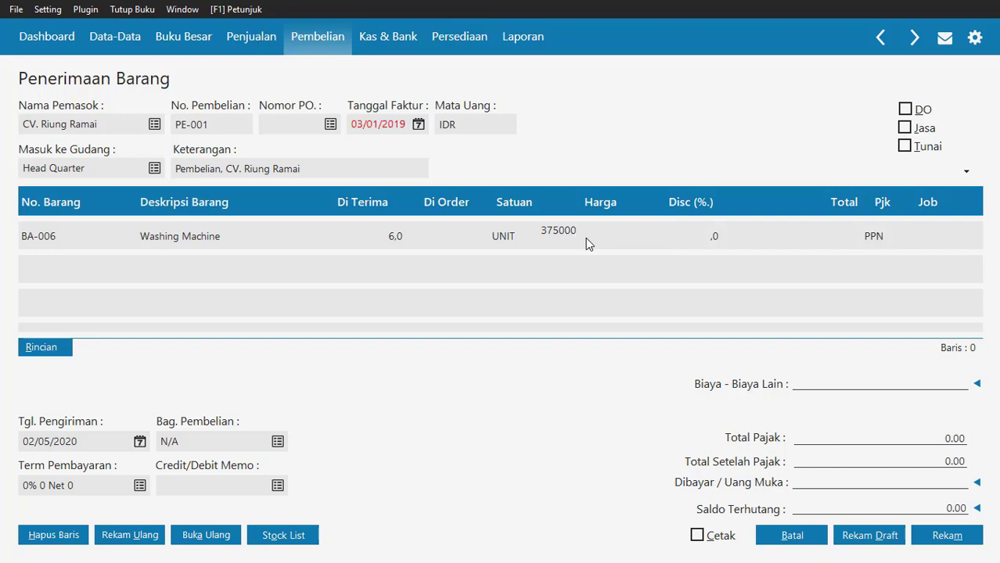
type("00")
key("Tab")
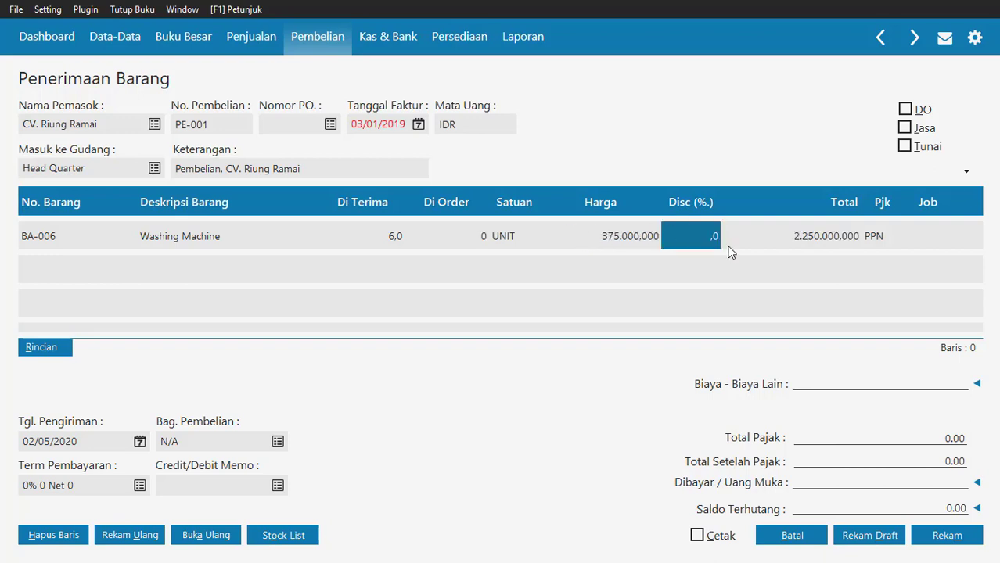
key("Tab")
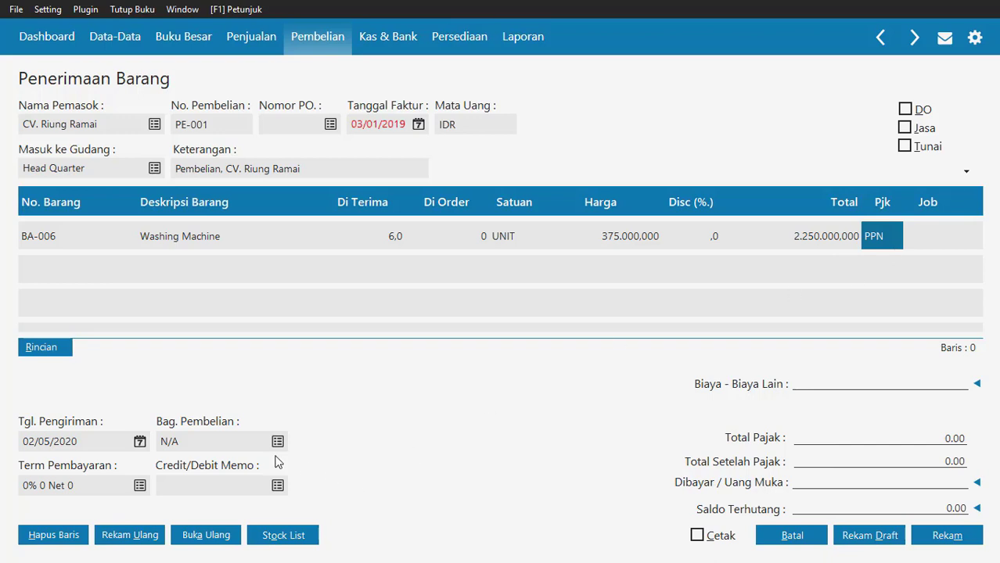
left_click(58, 444)
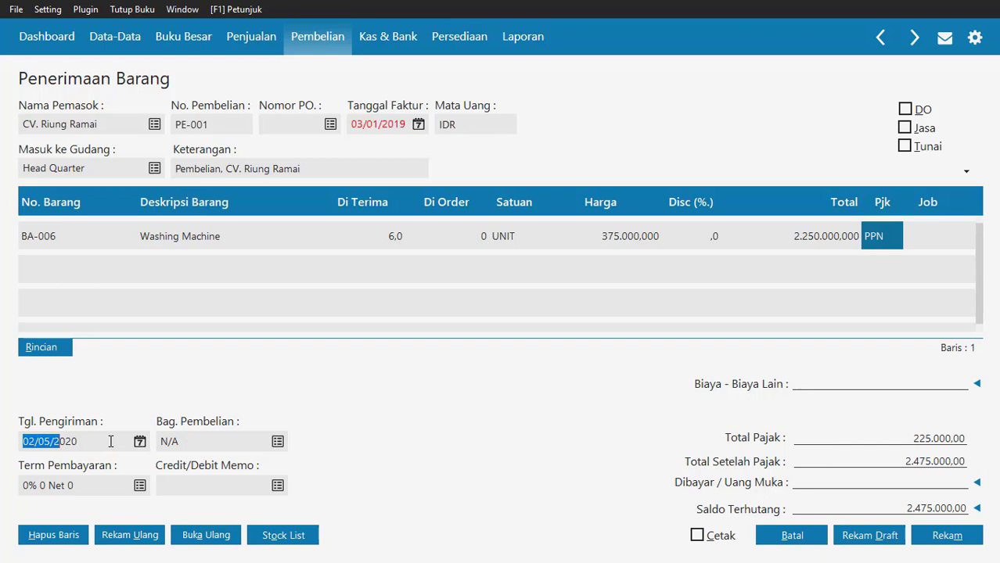
Set the payment terms to 10 discount days, 30 days until due and a 2% early discount
left_click(118, 488)
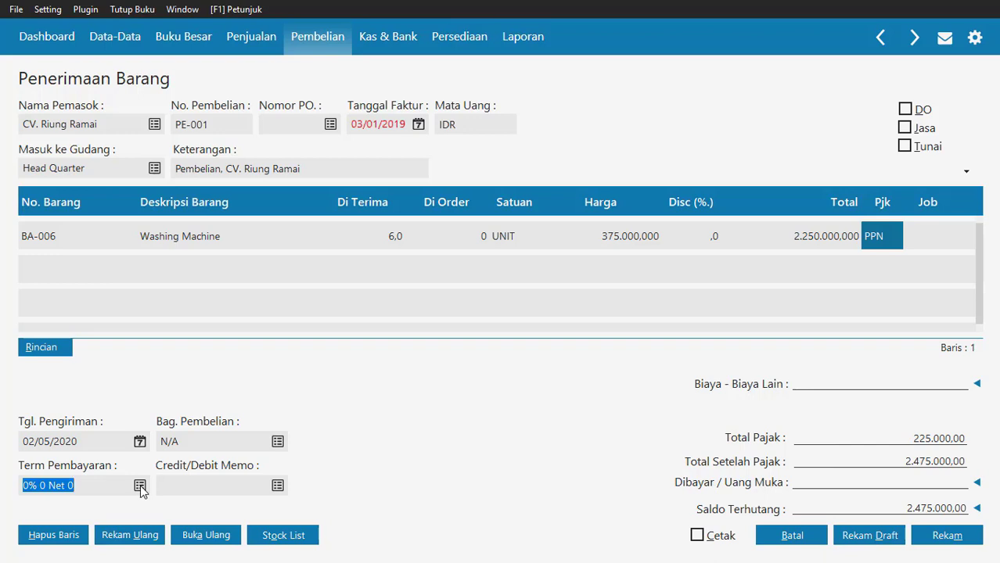
left_click(140, 485)
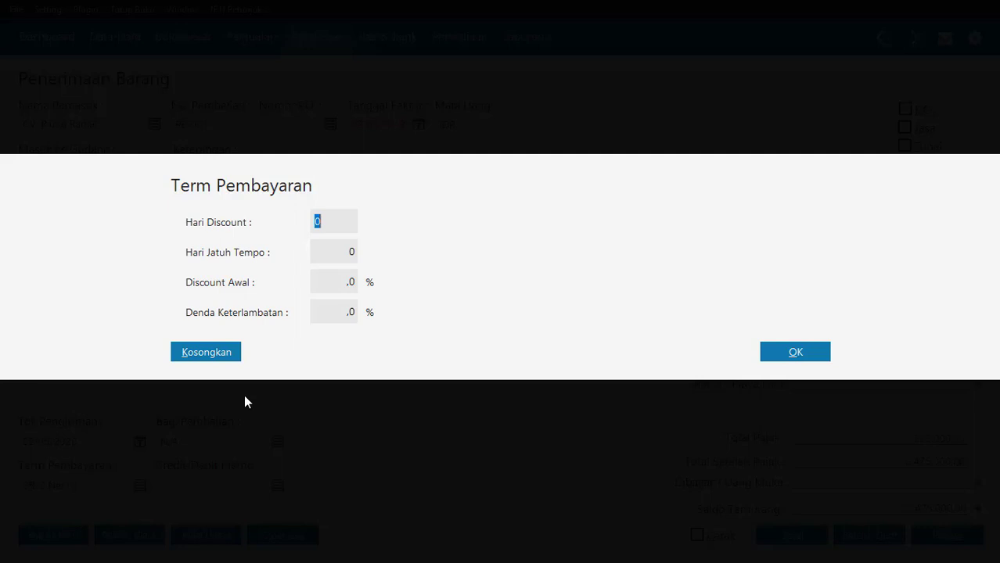
key("BackSpace")
type("10")
key("Tab")
type("30")
key("Tab")
type("2")
key("Tab")
left_click(784, 353)
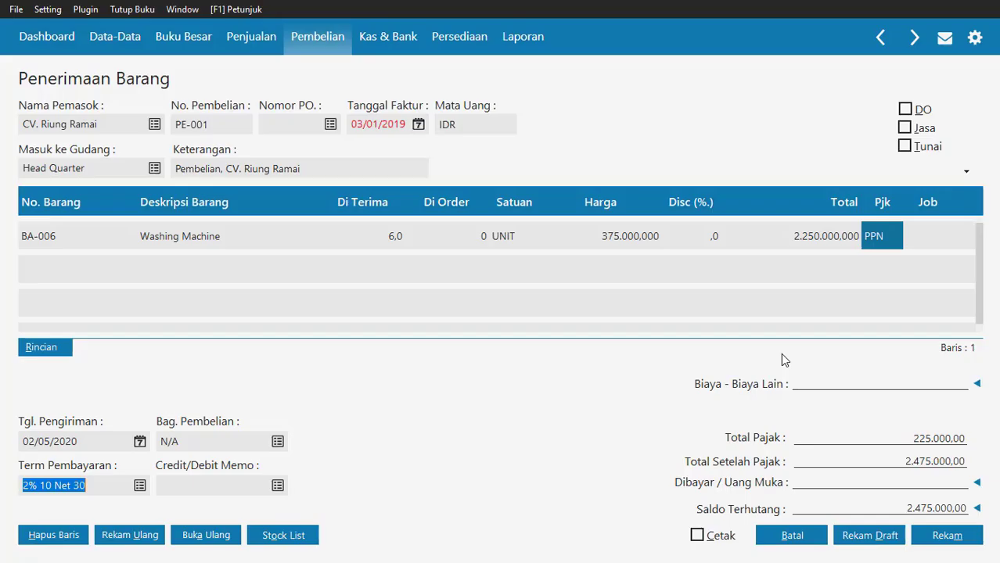
Set the delivery date (Tgl. Pengiriman) to 04/01/2019 and assign the second listed employee as the purchasing staff (Bag. Pembelian)
left_click(95, 441)
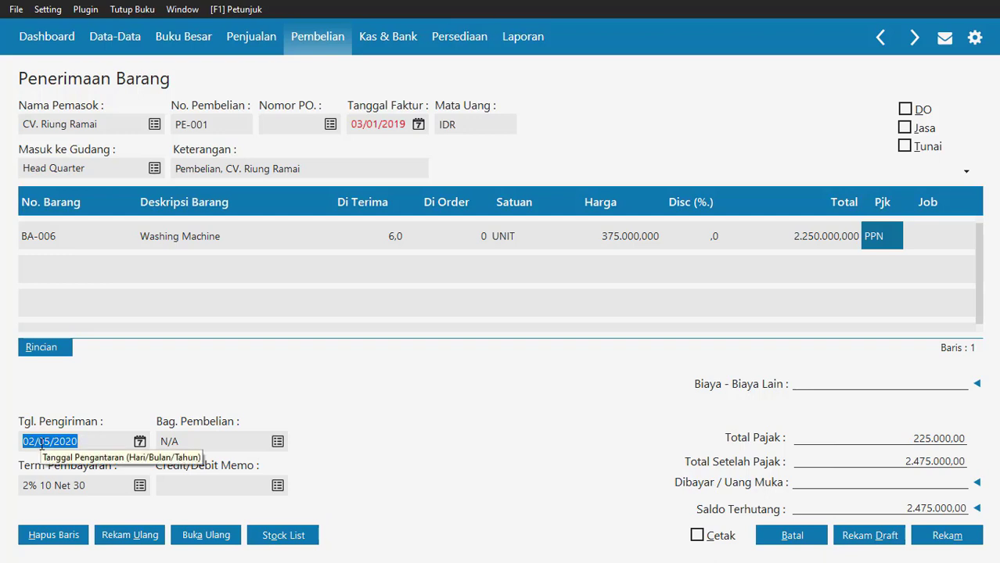
type("04/01/201")
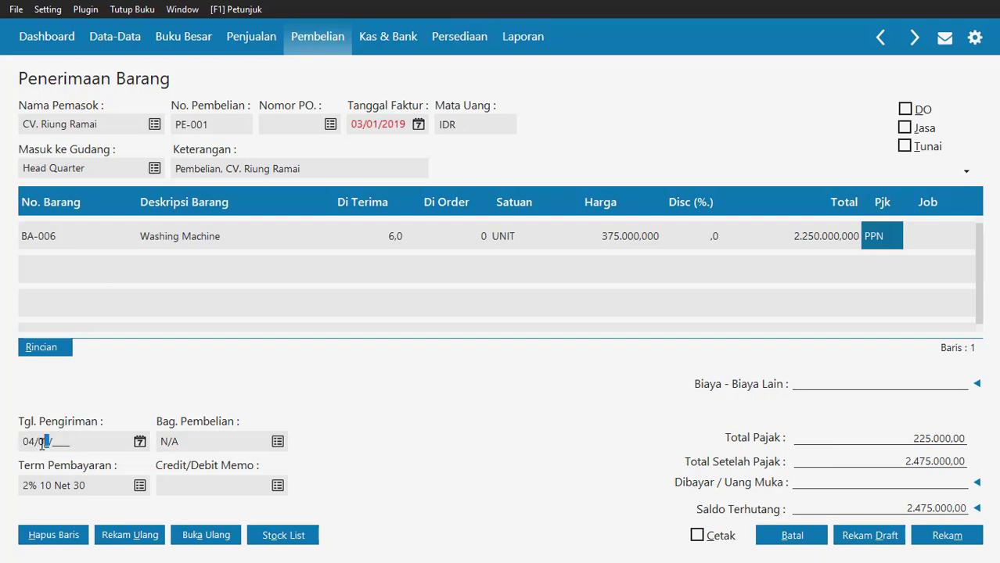
type("9")
left_click(277, 443)
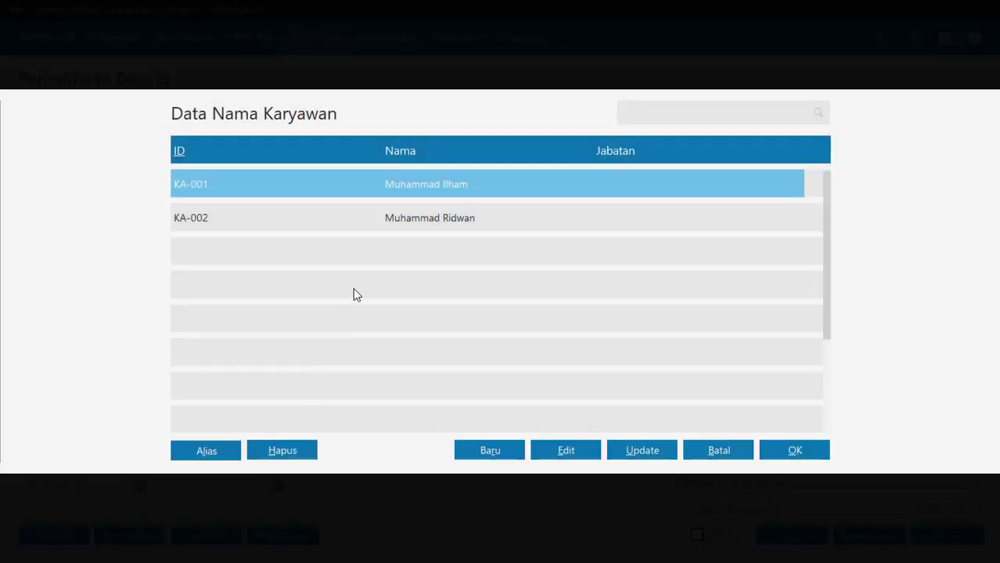
left_click(414, 218)
double_click(415, 224)
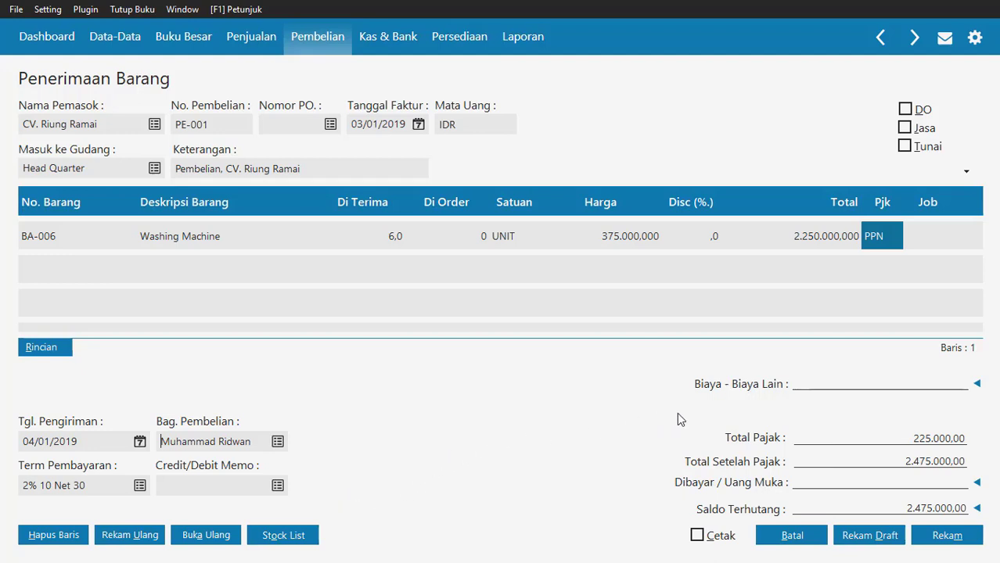
Record goods receipt PE-001, and close the blank entry form and the goods receipt list
left_click(948, 536)
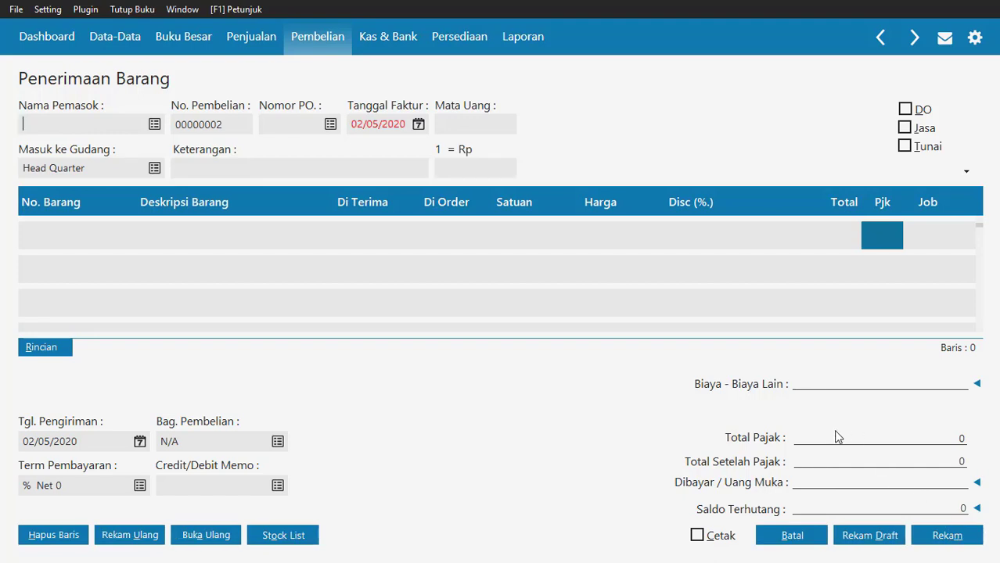
left_click(792, 536)
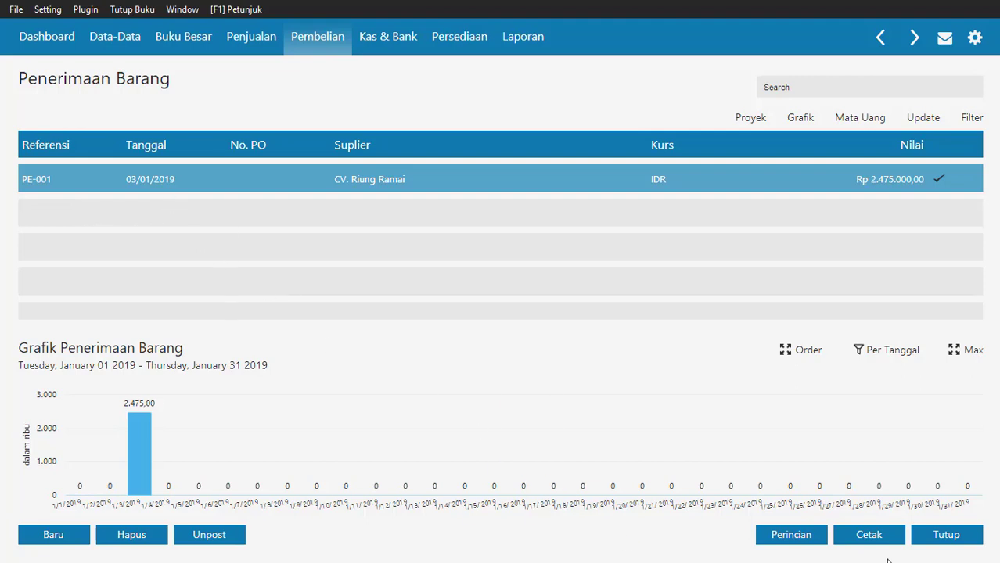
left_click(947, 535)
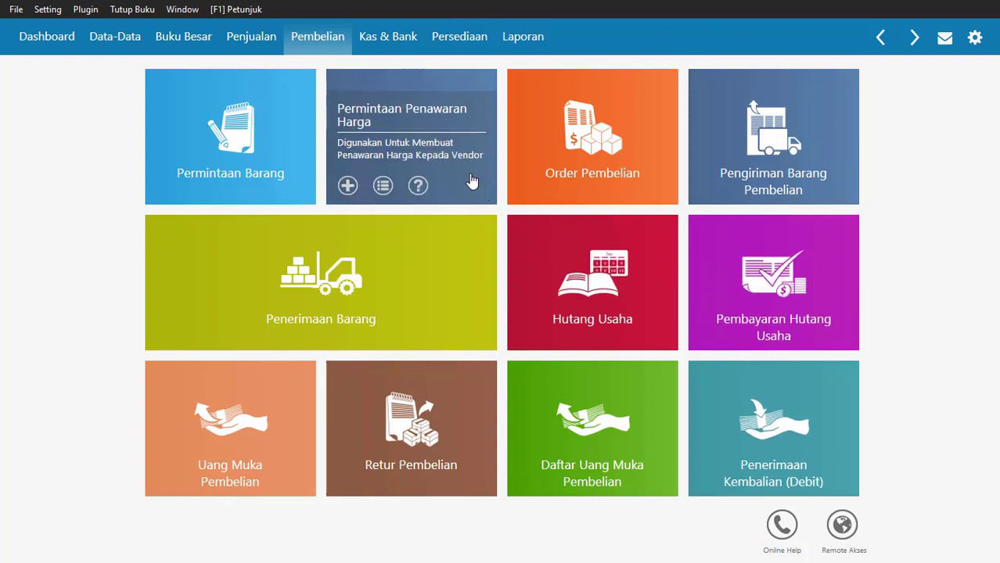
View the Jurnal - Pembelian report for 01/01/2019 to 31/01/2019
left_click(515, 50)
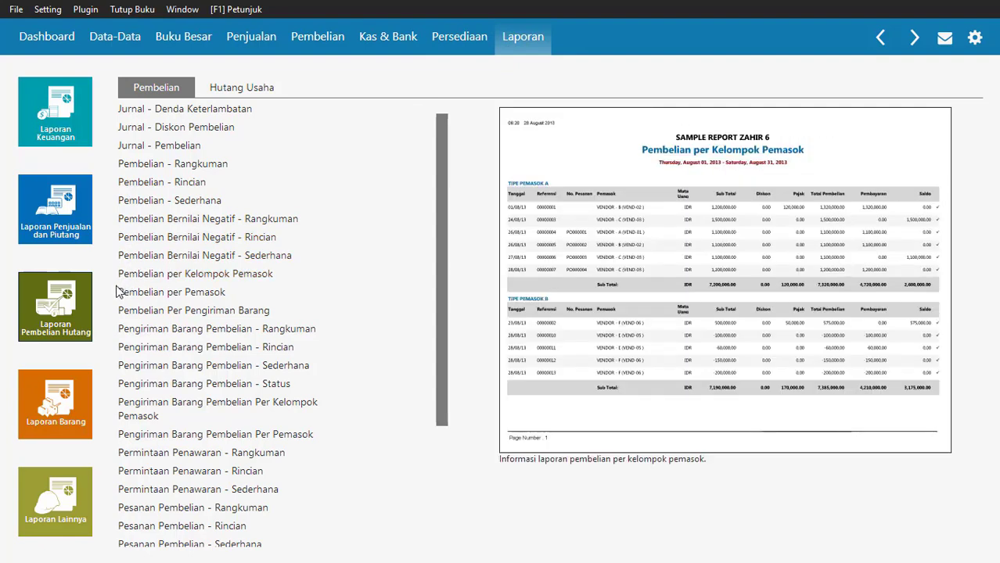
left_click(53, 316)
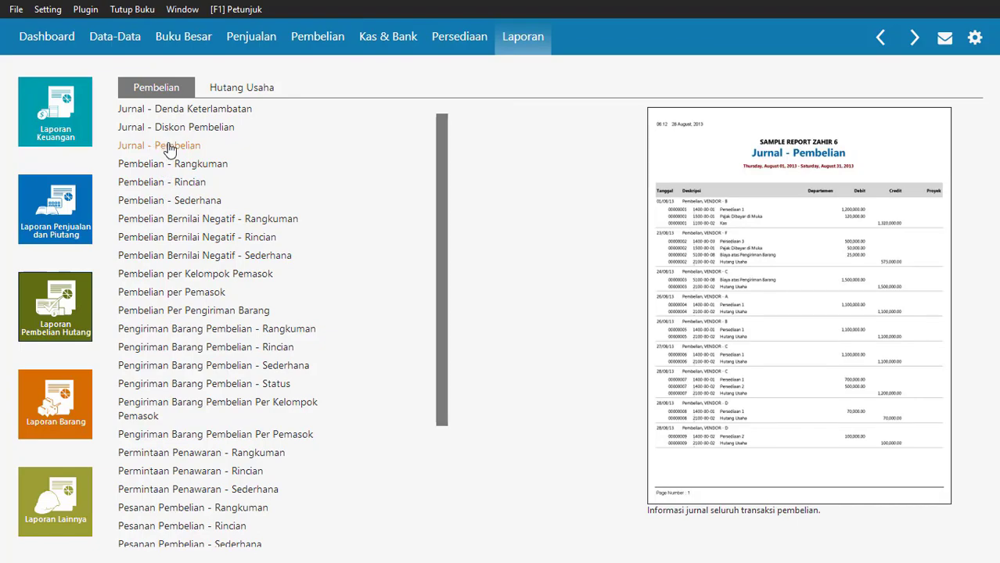
left_click(168, 147)
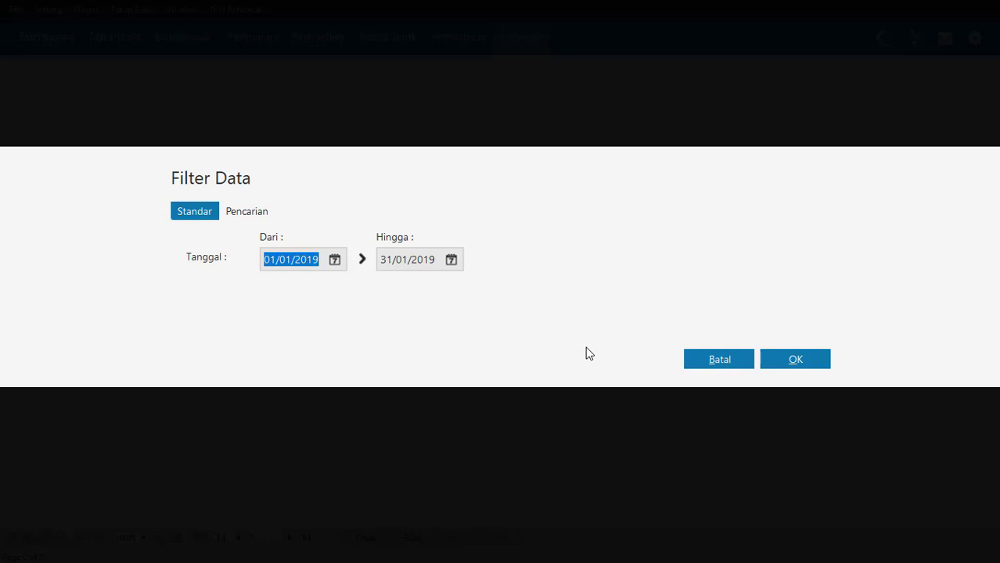
left_click(791, 365)
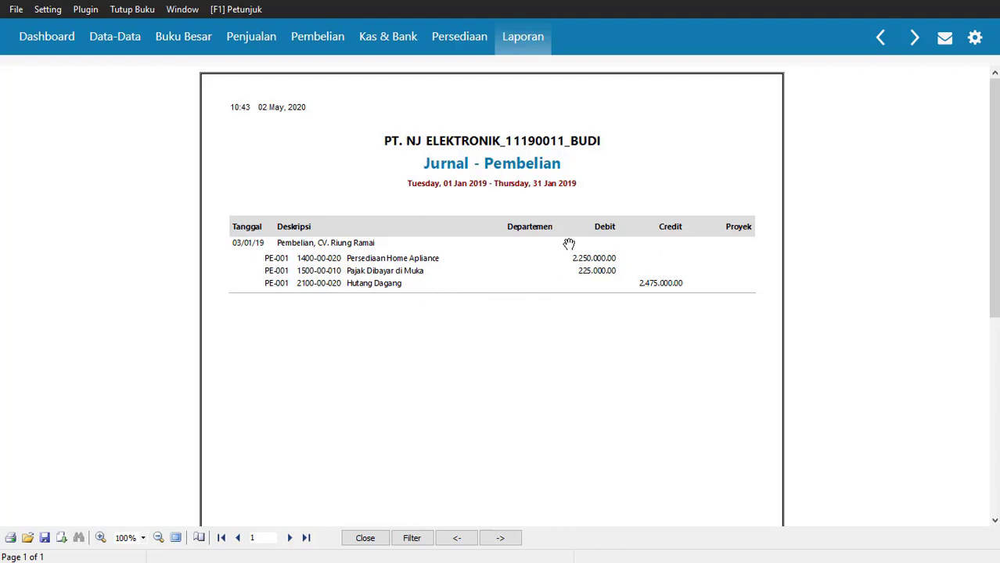
Leave the report, check the DOKUMEN 2 cash purchase invoice in the case study PDF, and return to Zahir's purchasing module
left_click(334, 45)
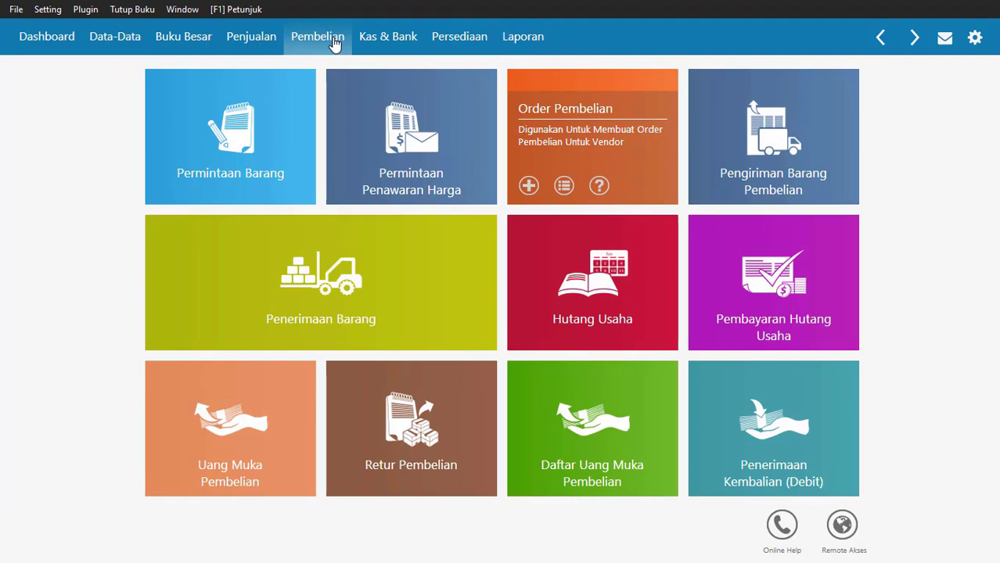
key("alt+Tab")
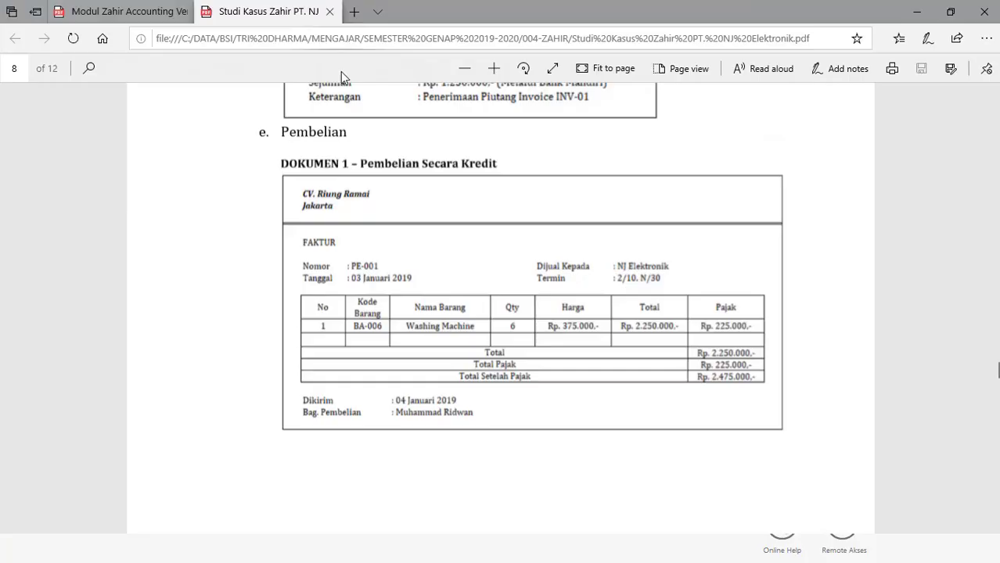
scroll(409, 273, "down", 5)
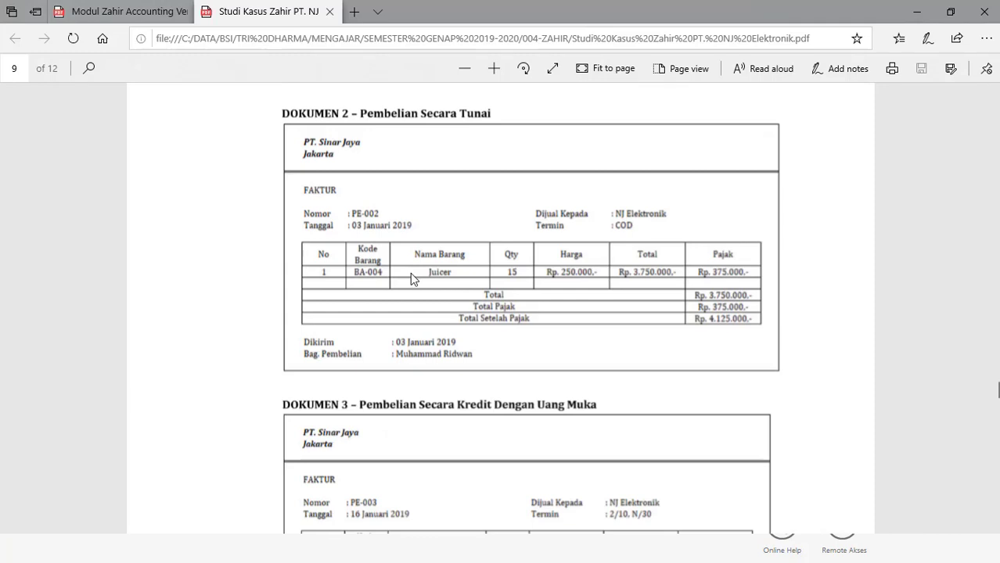
key("alt+Tab")
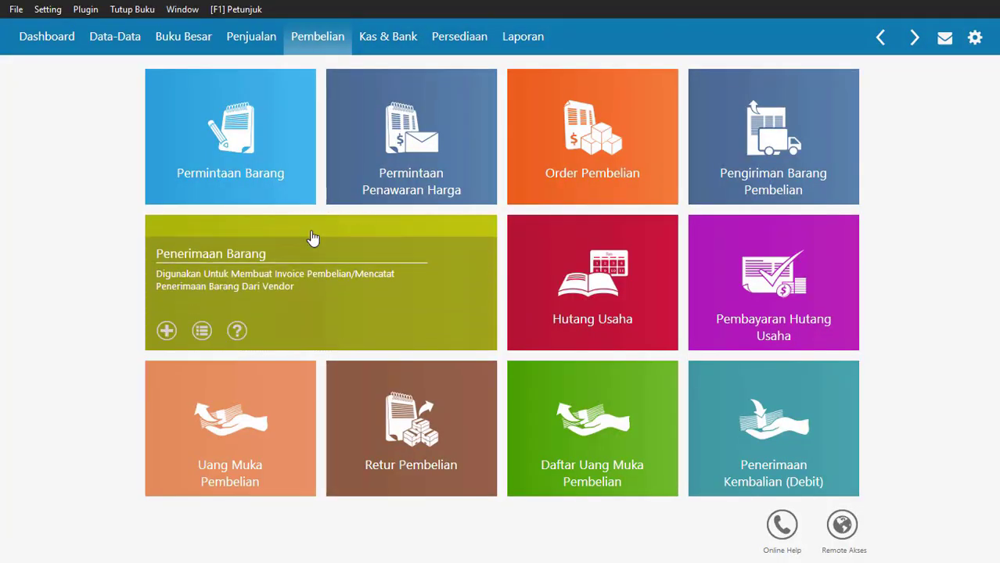
Start a new goods receipt (Penerimaan Barang) with PT. Sinar Jaya as the supplier
left_click(191, 289)
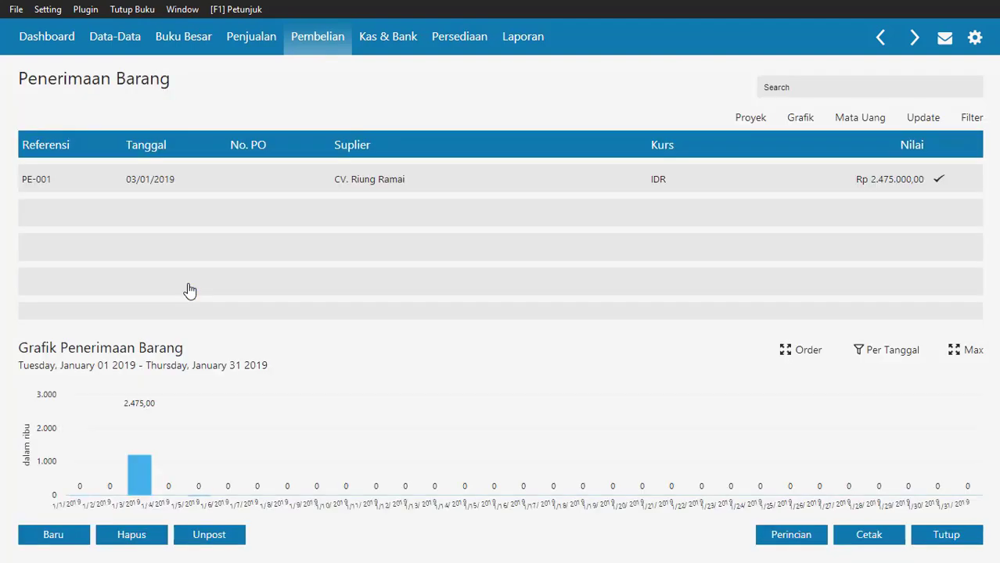
left_click(51, 538)
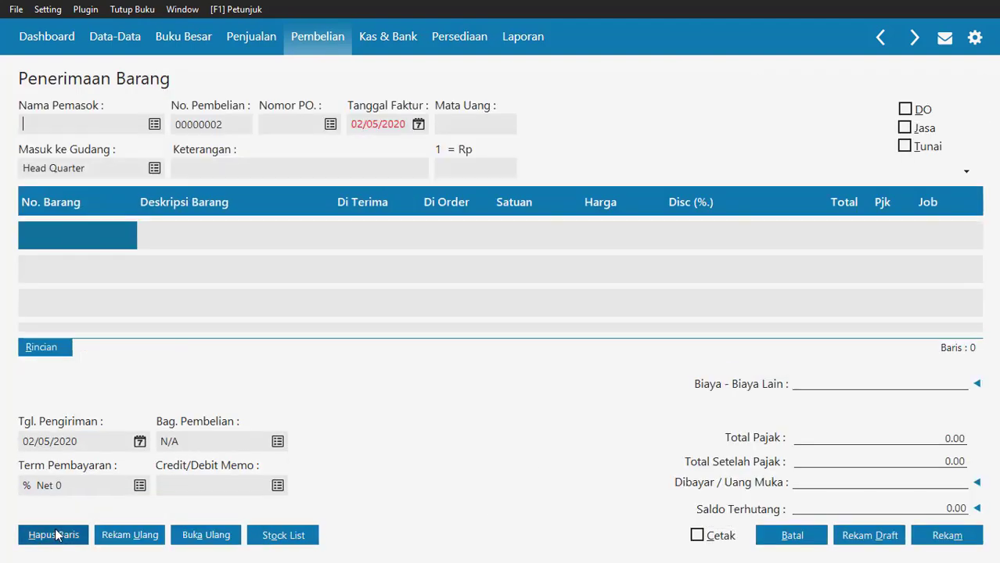
left_click(123, 126)
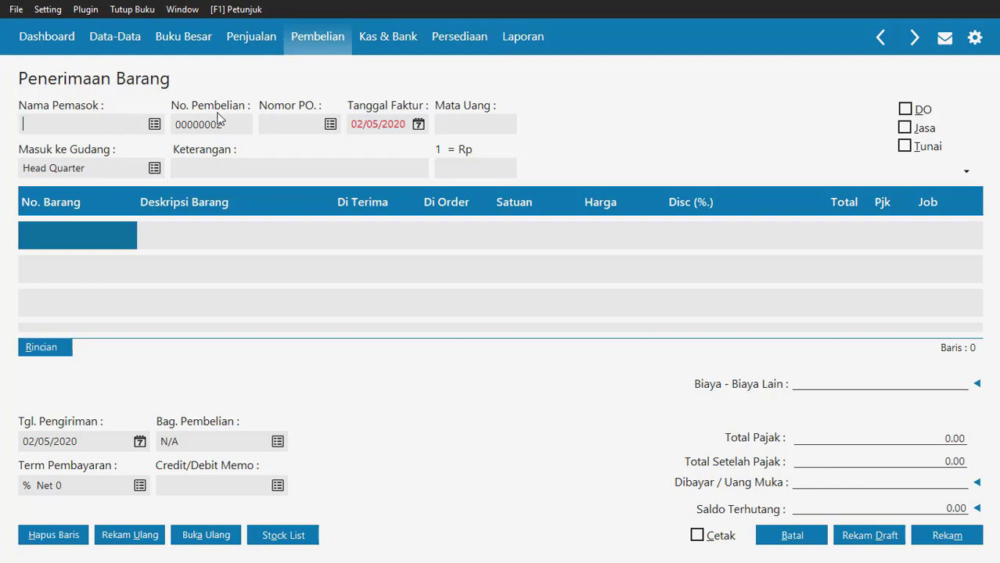
left_click(154, 125)
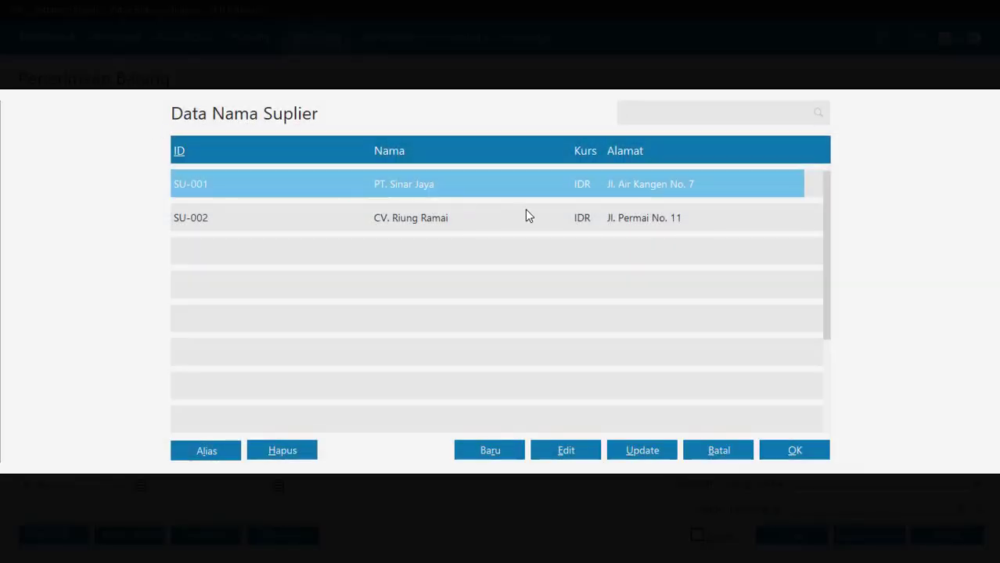
left_click(435, 191)
double_click(431, 186)
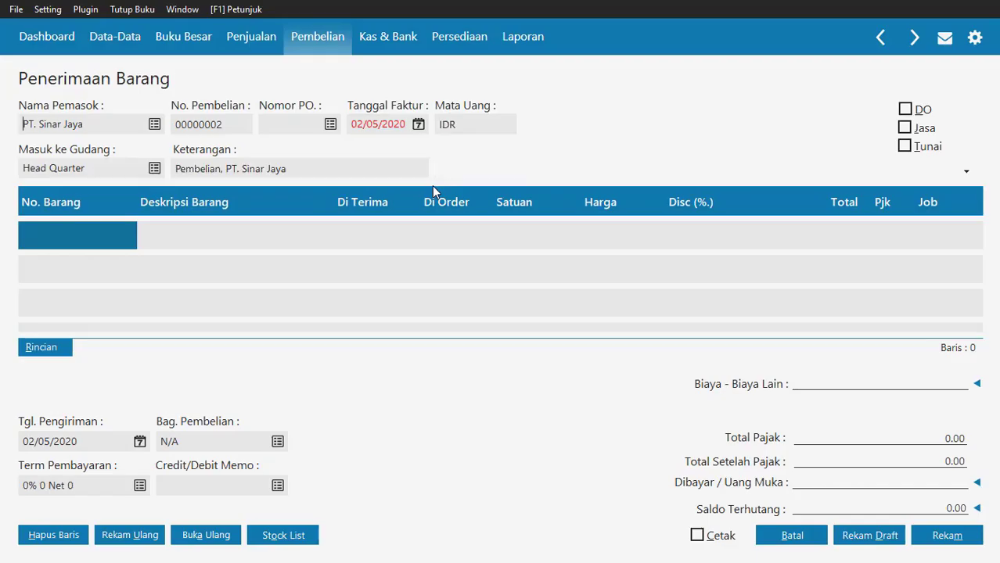
Set the purchase number to PE-002 and the invoice date (Tanggal Faktur) to 03/01/2019
double_click(238, 126)
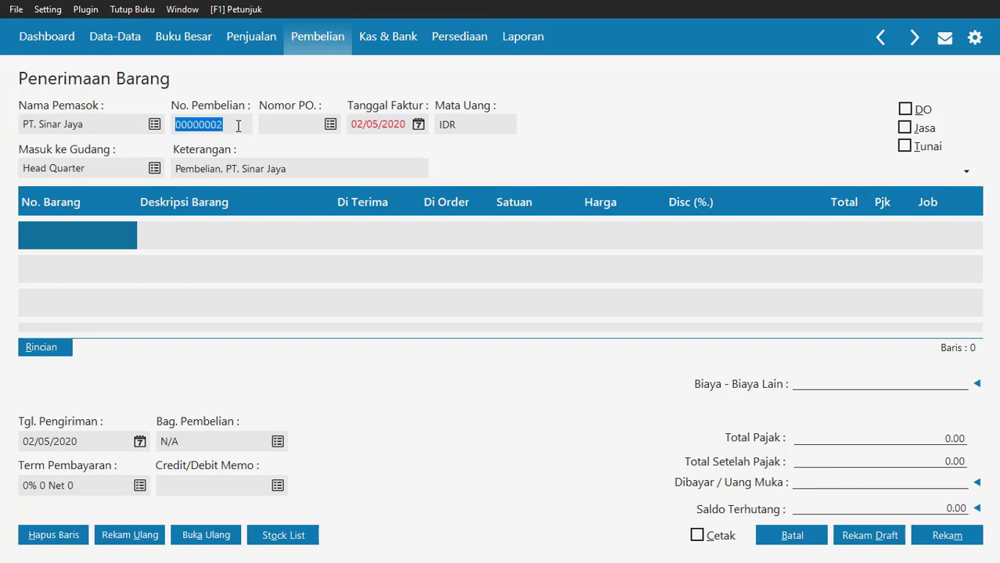
type("PE-002")
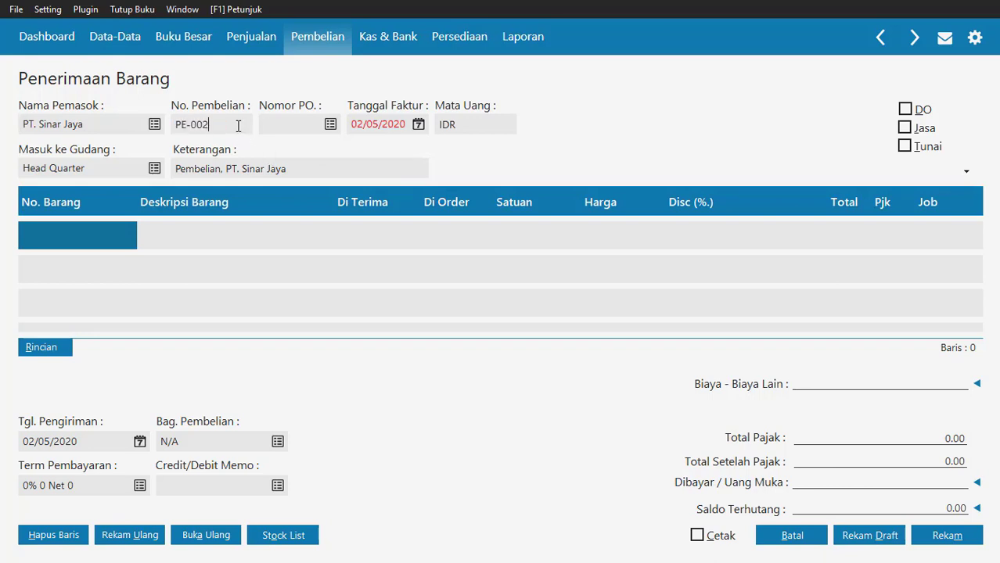
left_click(364, 125)
type("03/01/2019")
key("Tab")
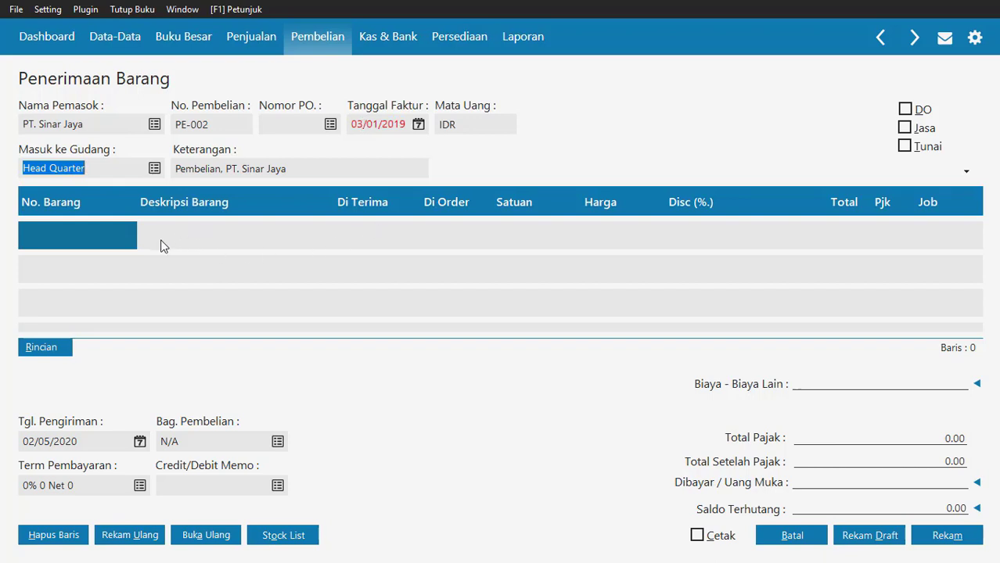
Try item BA-004 in the first row, and cancel the unsaved goods receipt and close the receipt list
left_click(112, 233)
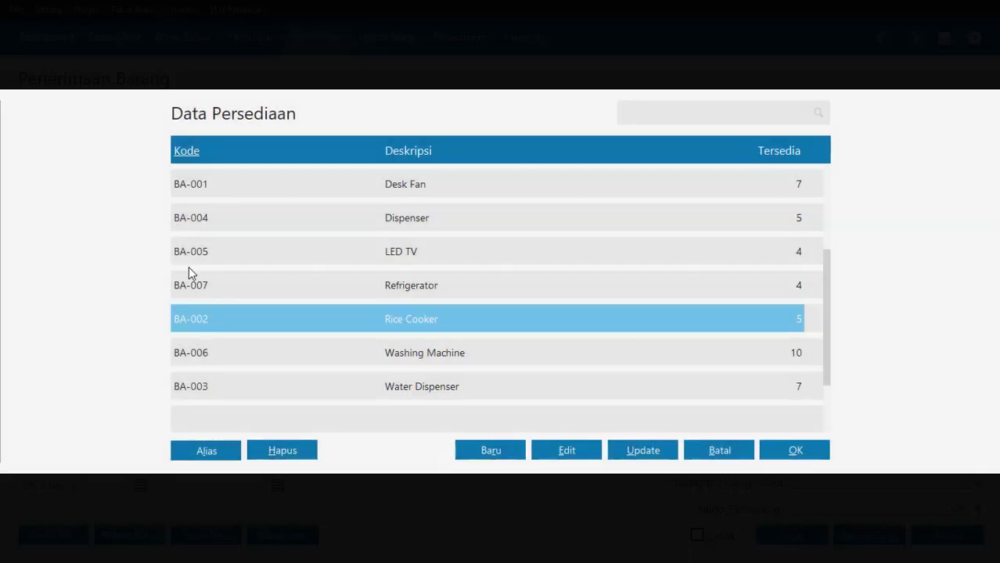
double_click(206, 225)
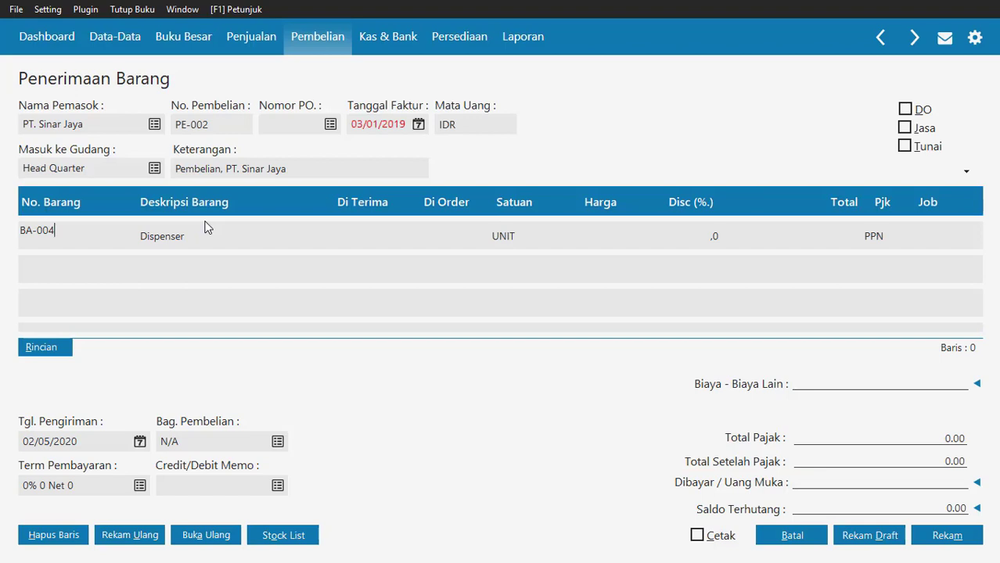
left_click(175, 231)
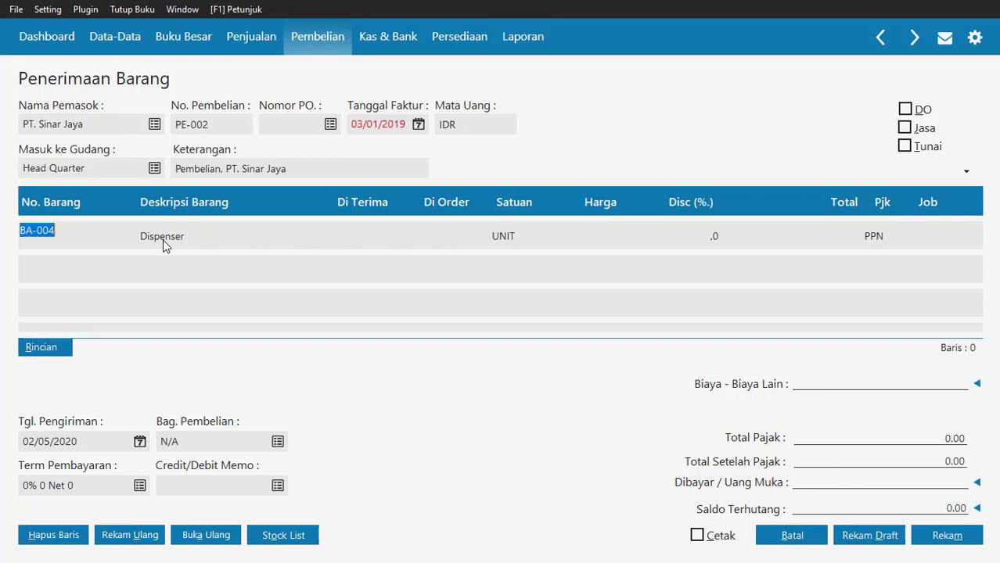
left_click(797, 540)
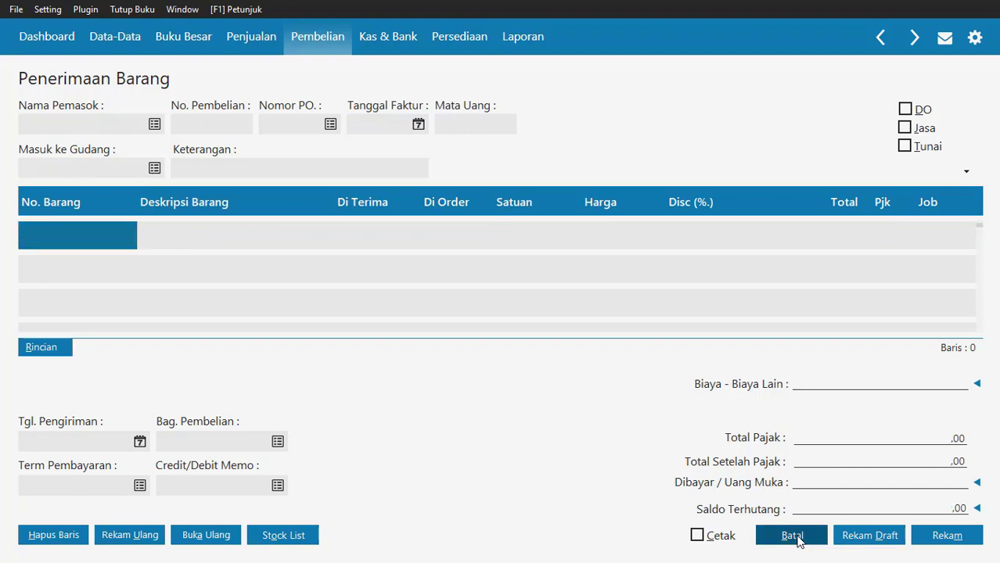
left_click(948, 538)
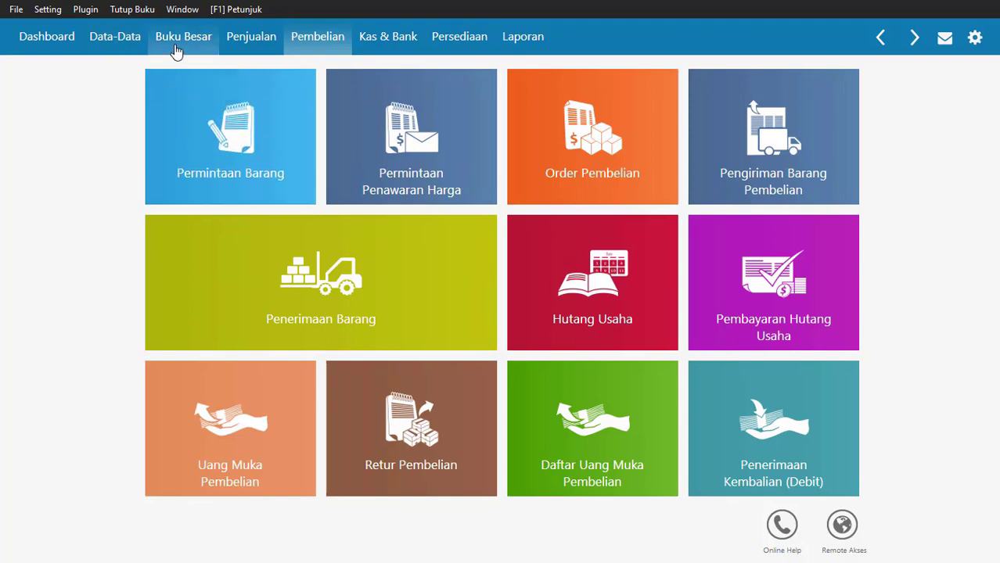
Change the description of product BA-004 to Juicer in the inventory product data and save the record
left_click(460, 49)
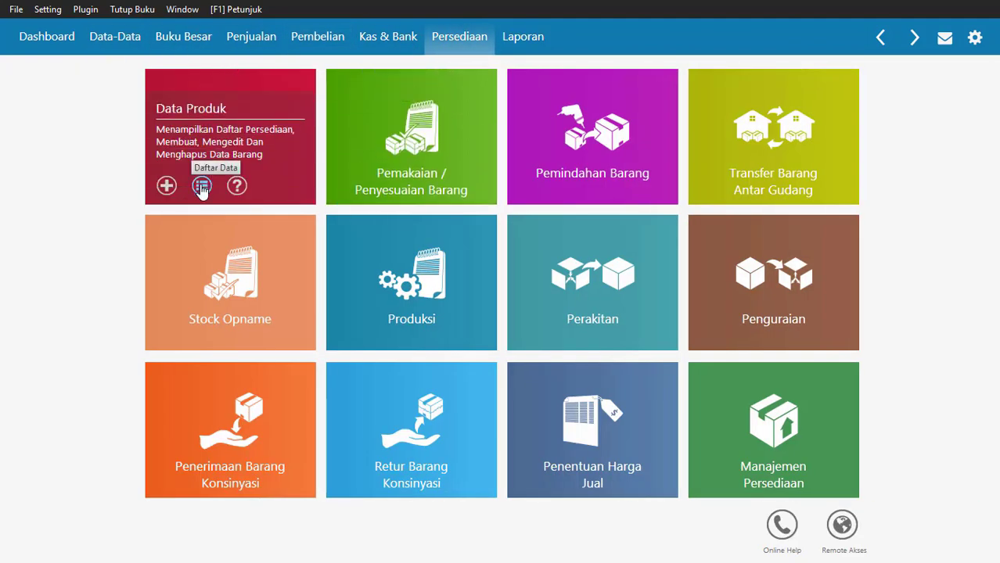
left_click(201, 187)
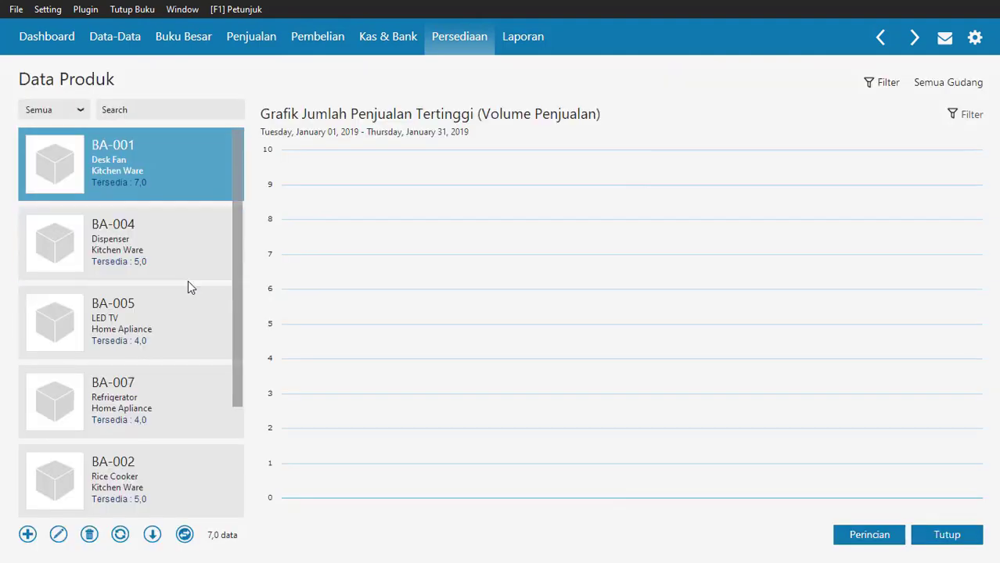
left_click(123, 244)
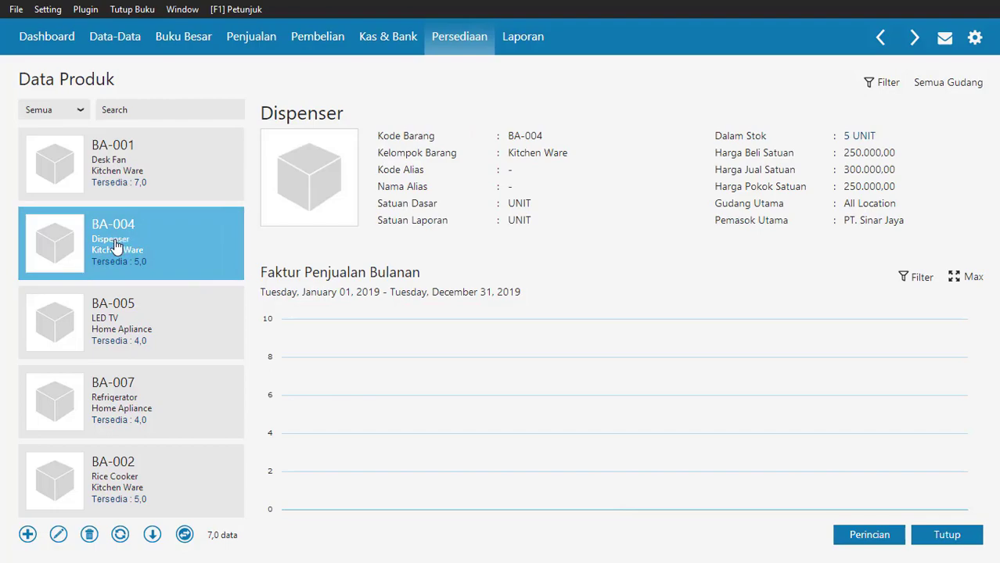
double_click(115, 246)
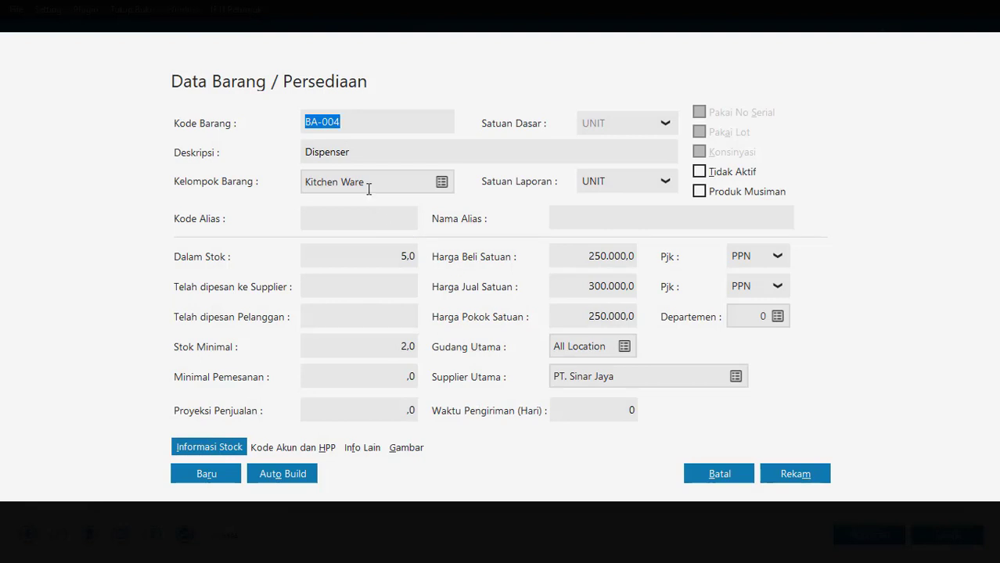
left_click(361, 154)
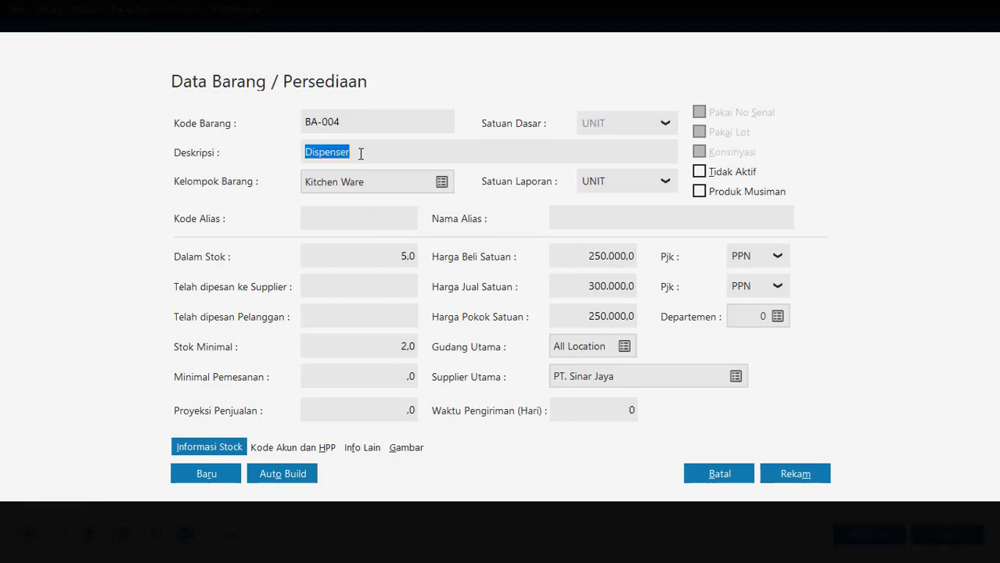
type("Juicer")
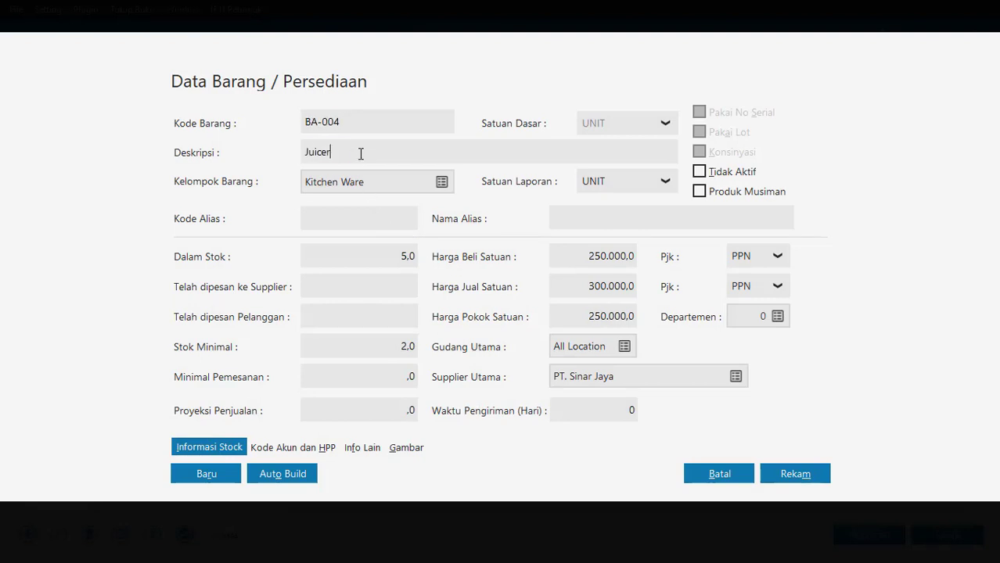
left_click(785, 479)
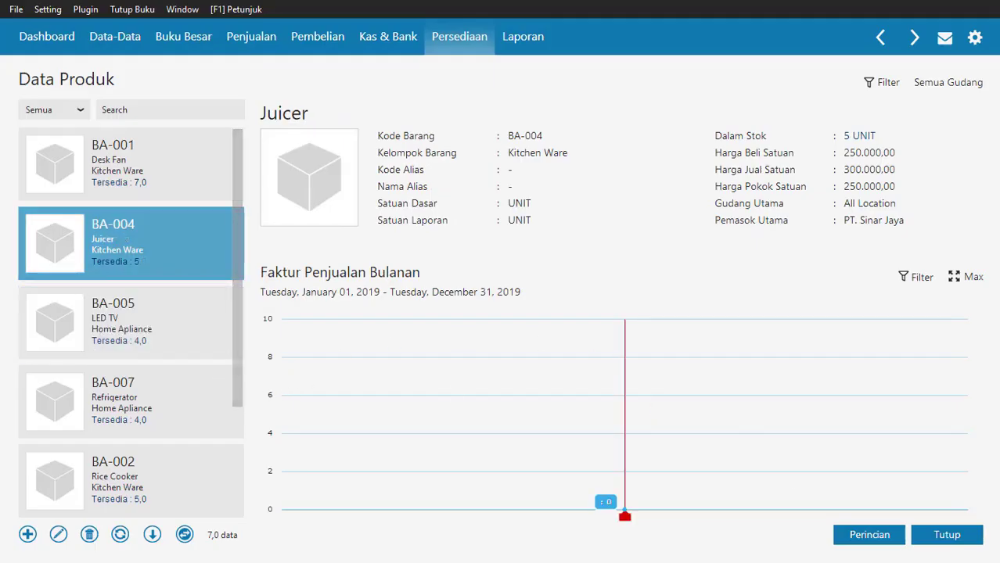
Close the product data and start a new goods receipt (Penerimaan Barang) with PT. Sinar Jaya as the supplier
left_click(947, 536)
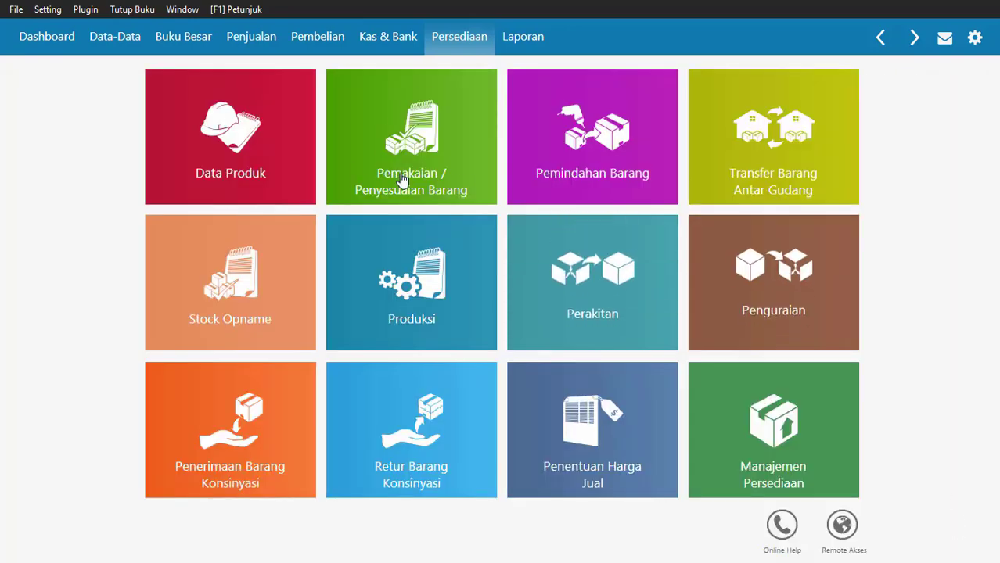
left_click(317, 40)
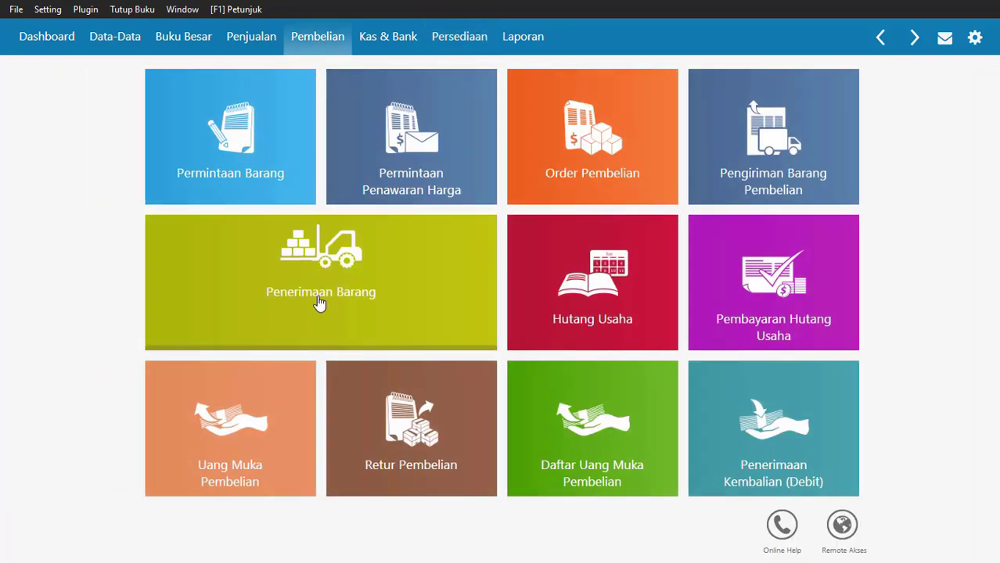
mouse_move(319, 305)
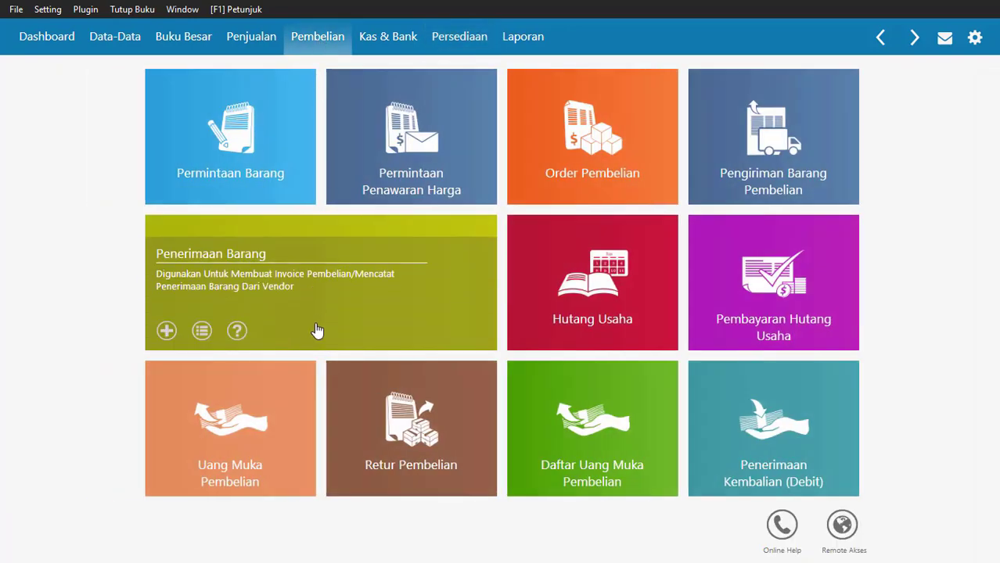
left_click(167, 333)
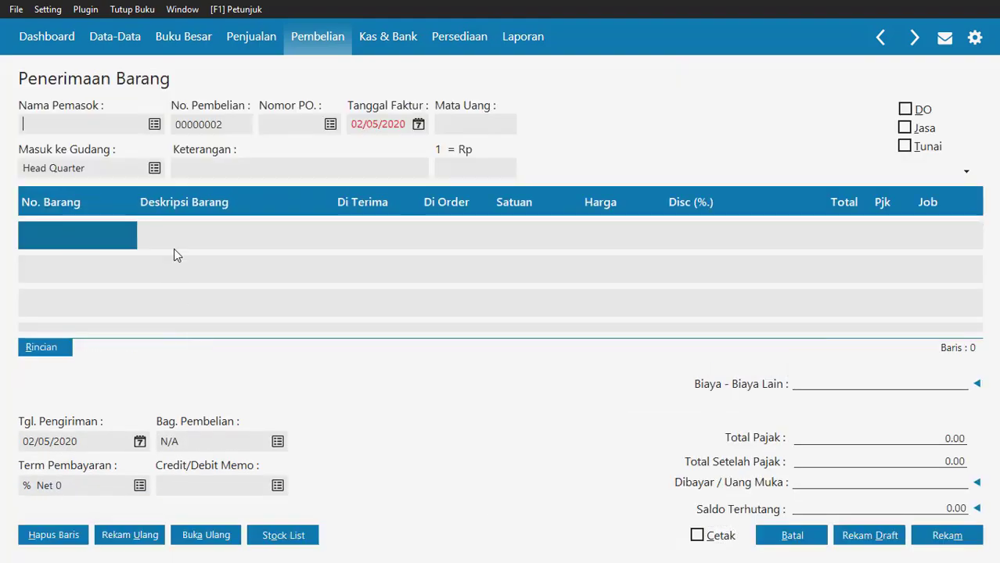
left_click(154, 125)
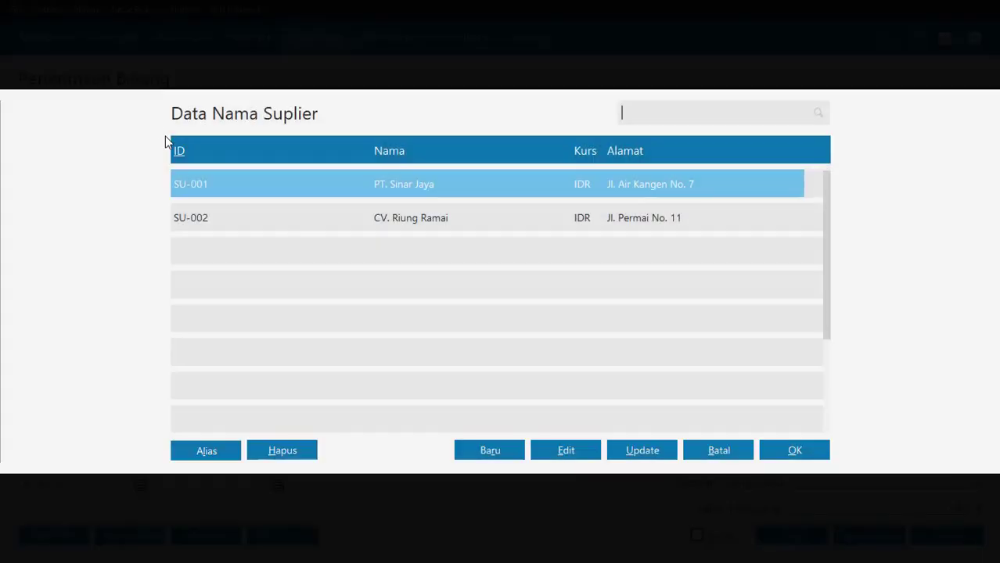
double_click(372, 188)
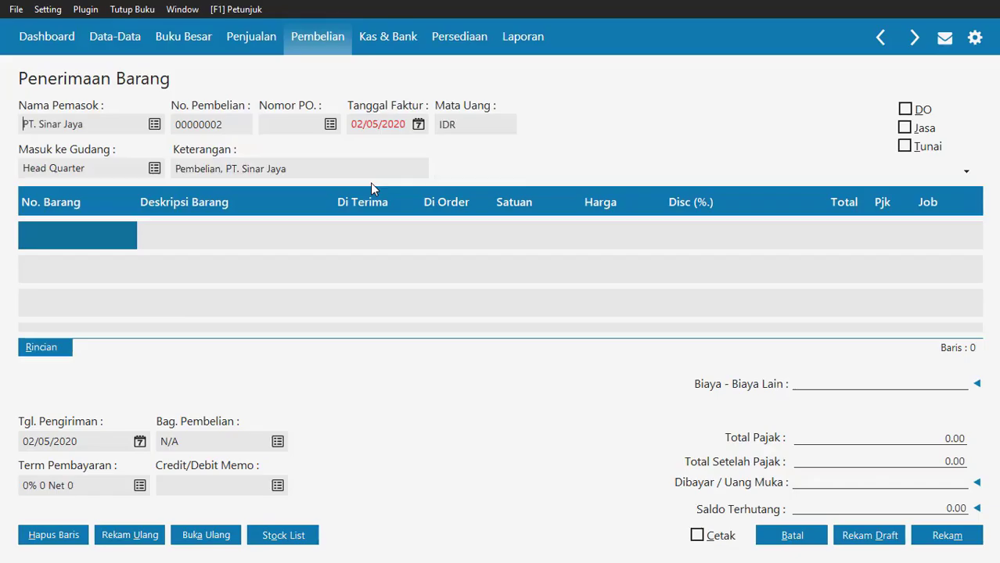
Fill the receipt header with purchase number PE-002 and invoice date 03/01/2019, and mark it as a cash purchase (Tunai)
double_click(231, 127)
type("PE-002")
key("Tab")
left_click(357, 119)
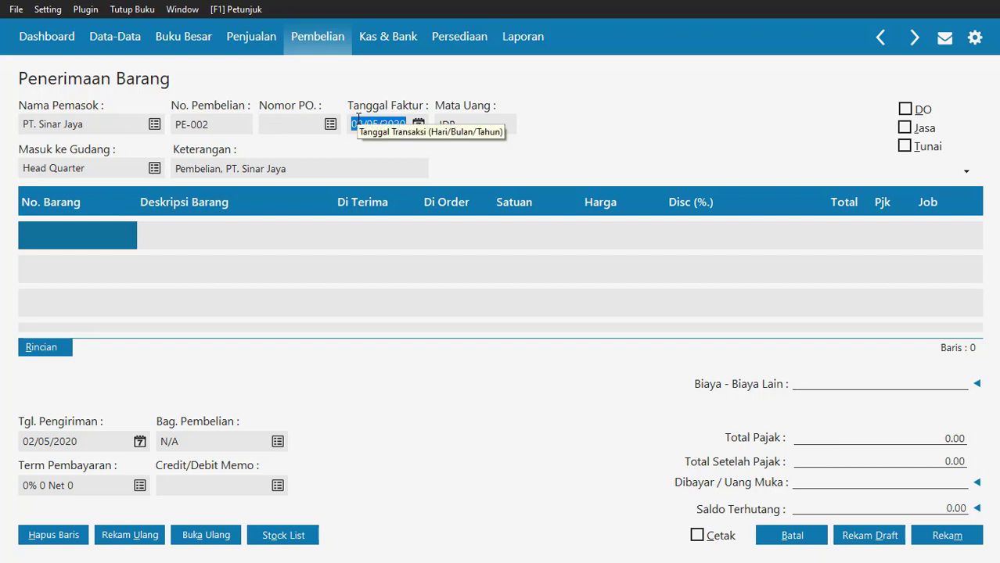
type("05/01/")
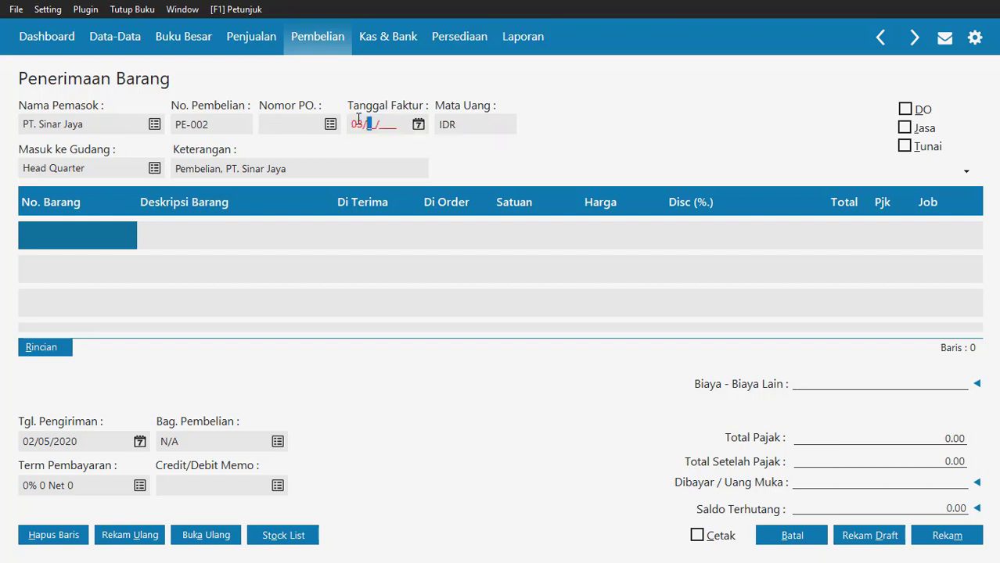
type("2019")
left_click(354, 165)
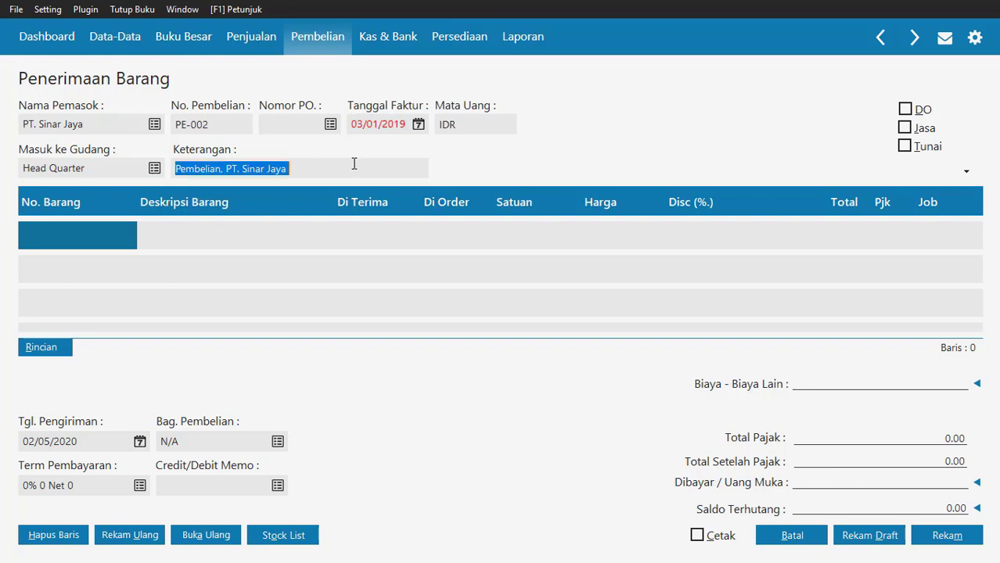
left_click(905, 149)
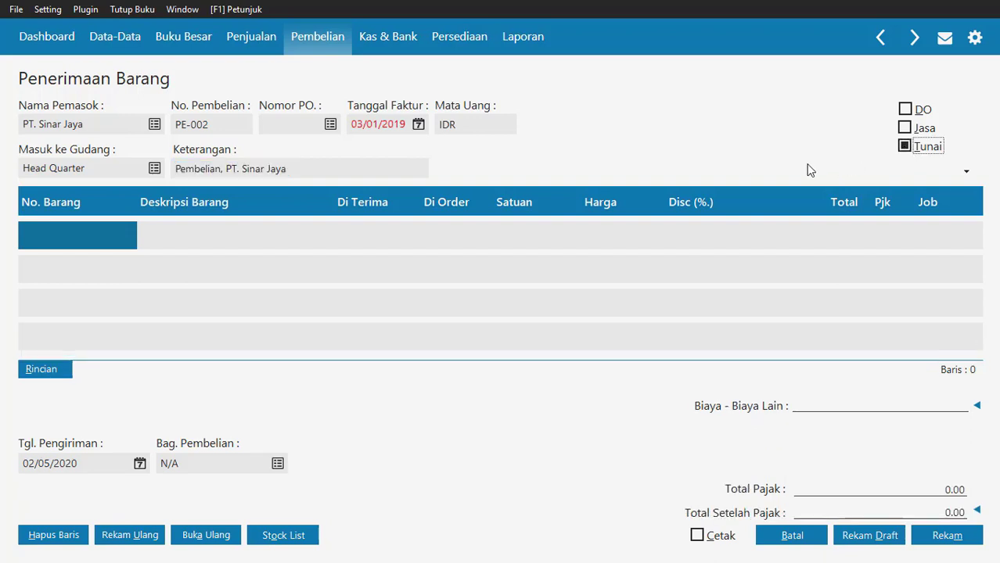
Add item BA-004 Juicer in the first row with a received quantity (Di Terima) of 15
left_click(92, 231)
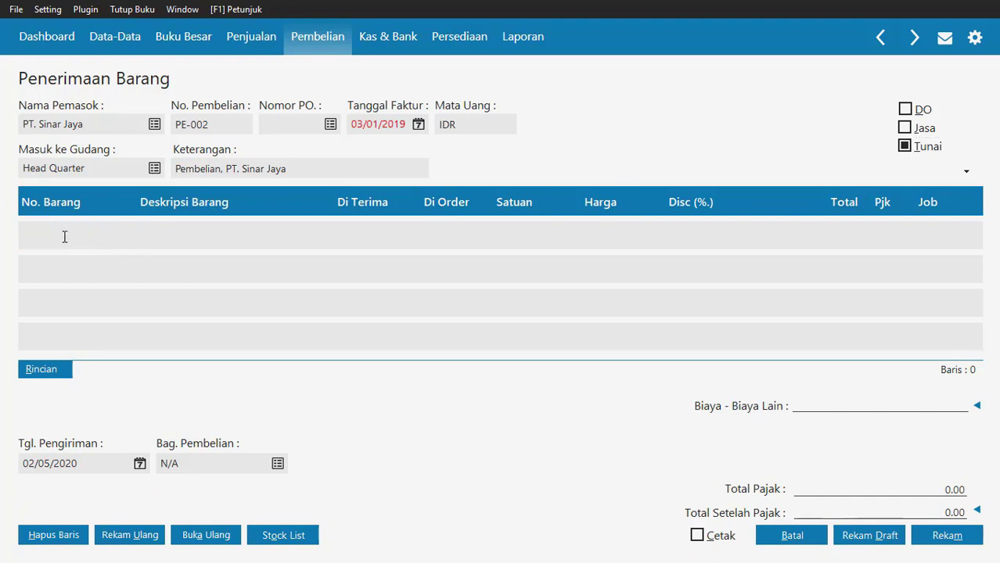
double_click(65, 237)
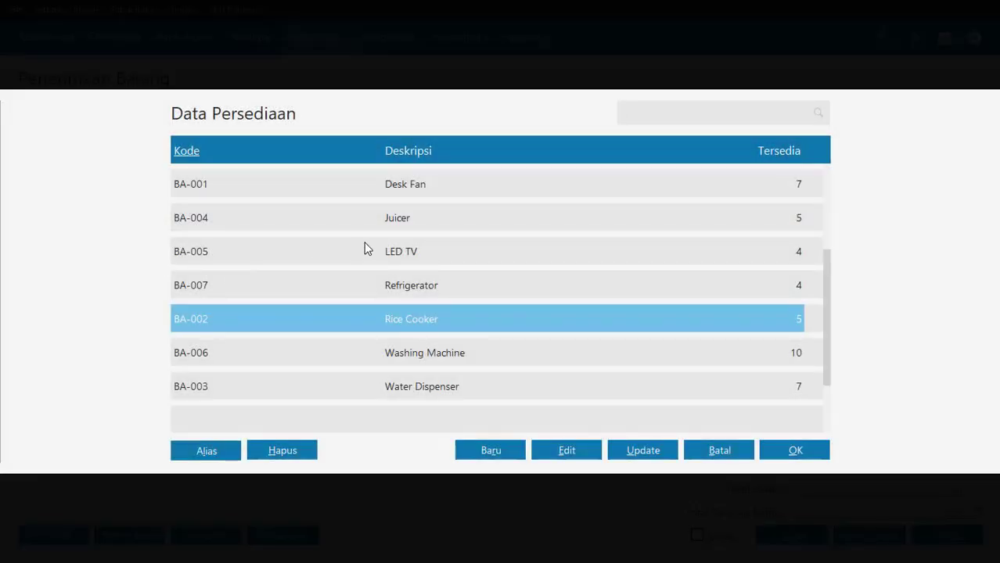
double_click(395, 223)
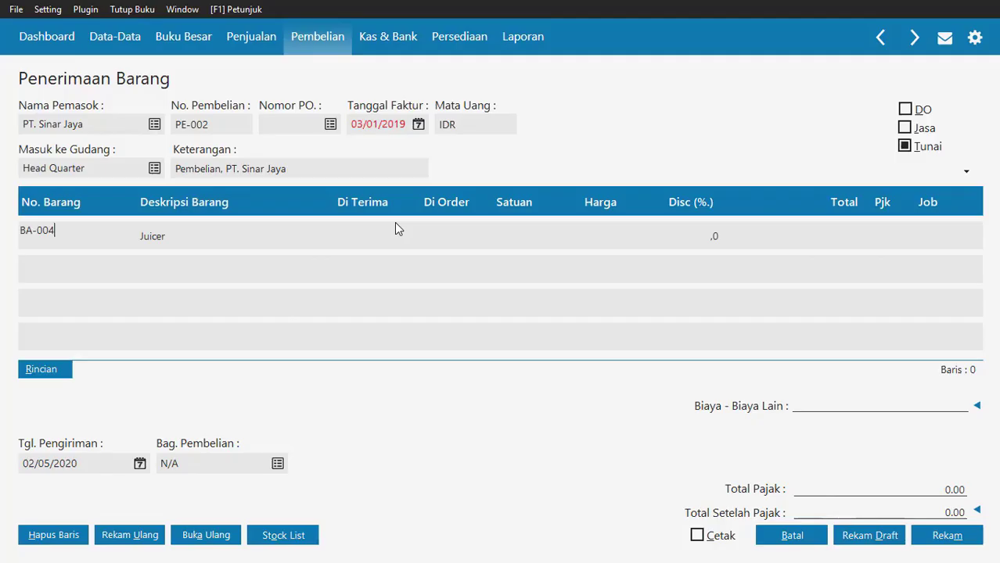
left_click(395, 236)
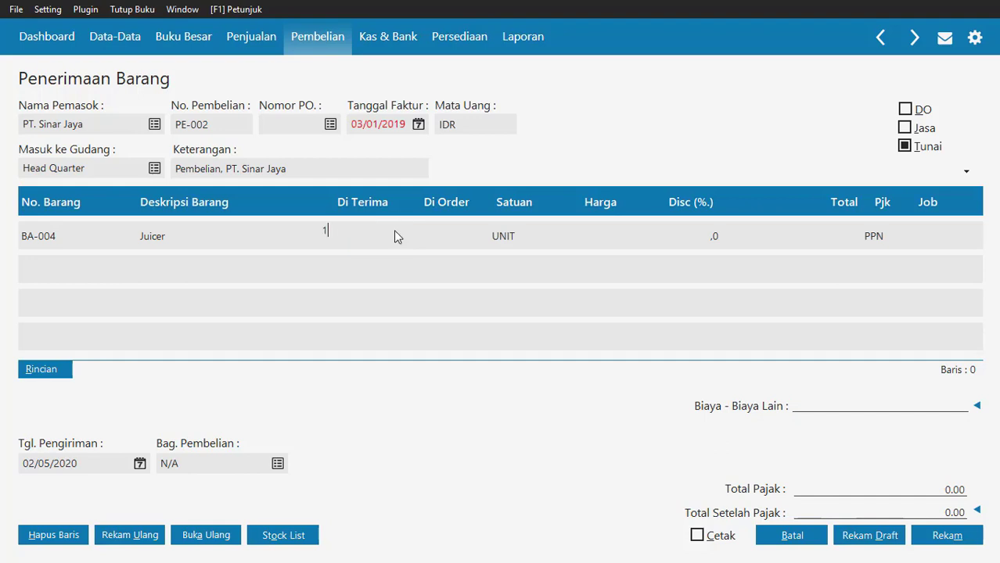
type("15")
key("Return")
key("Return")
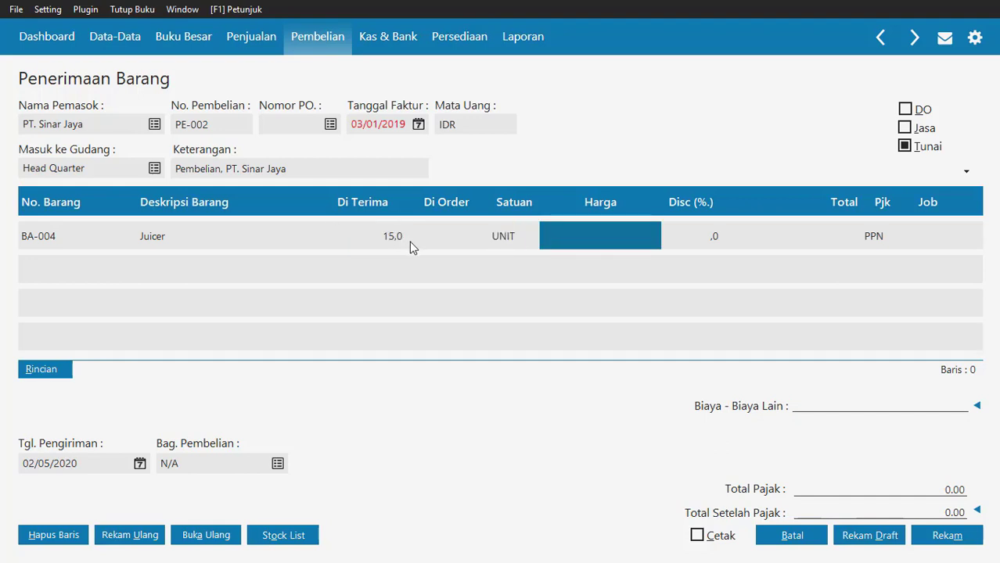
Set the Juicer row's unit price (Harga) to 250.000 and complete the row
type("250,00")
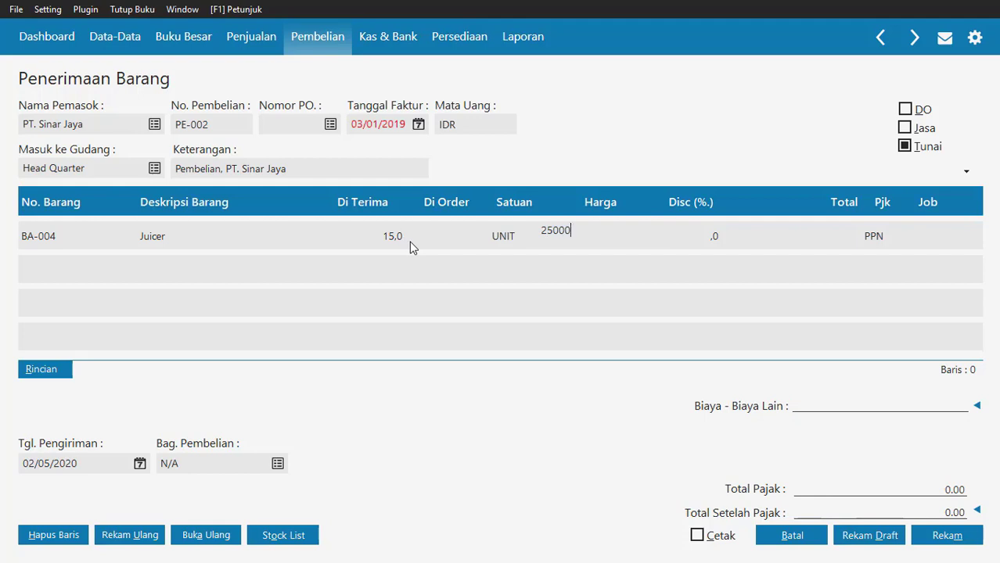
type("0,000")
key("Return")
key("Return")
key("Return")
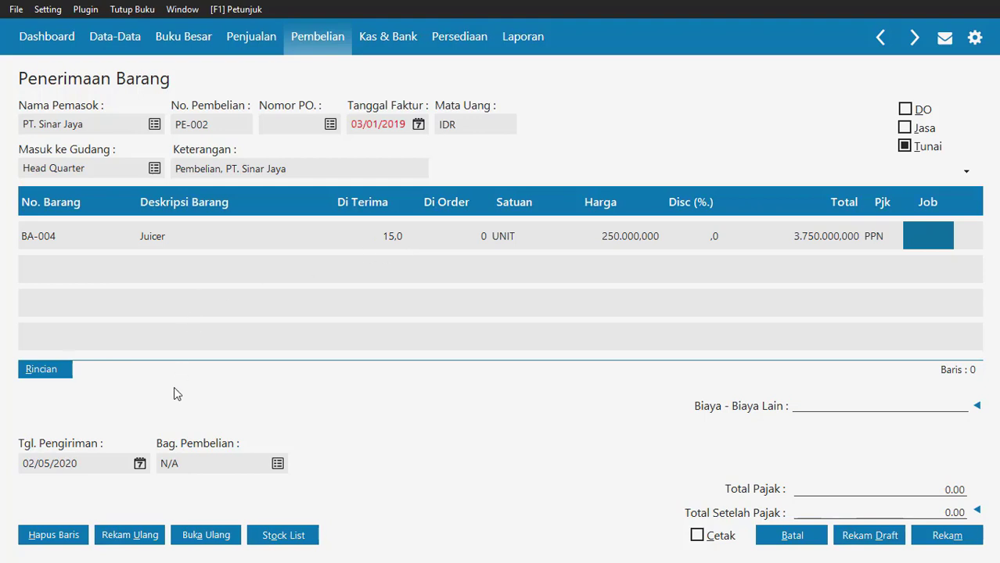
Set the delivery date (Tgl. Pengiriman) to 03/01/2019 and choose the second listed employee as purchasing staff (Bag. Pembelian)
left_click(92, 466)
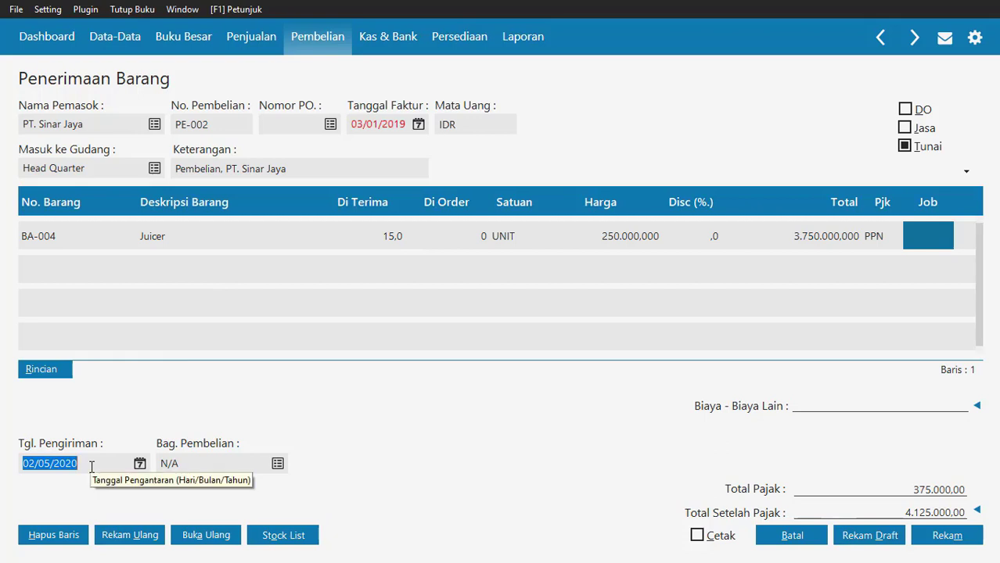
type("0")
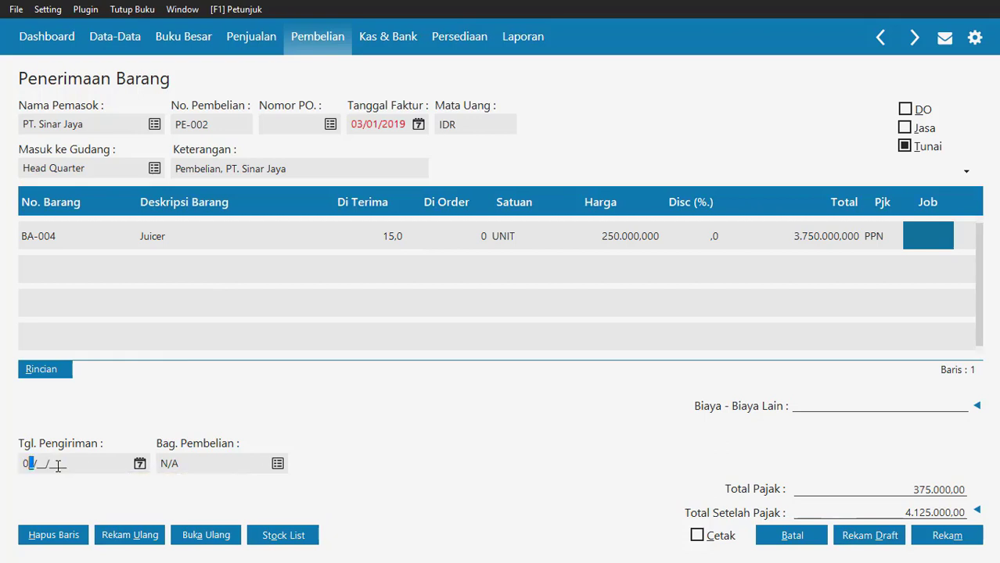
type("3/01/2019")
left_click(276, 464)
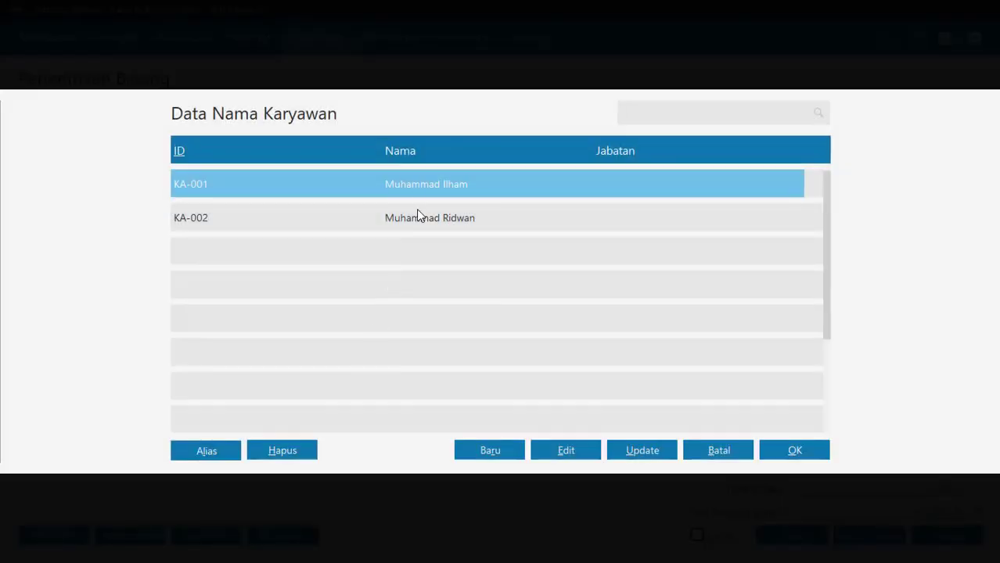
double_click(416, 217)
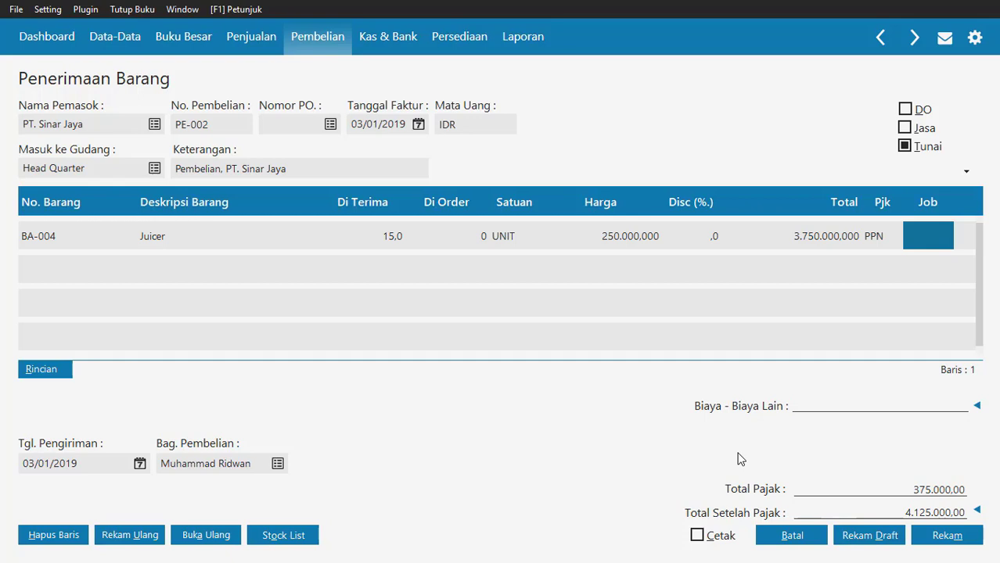
Record cash purchase PE-002 and close the new blank goods receipt form
left_click(938, 535)
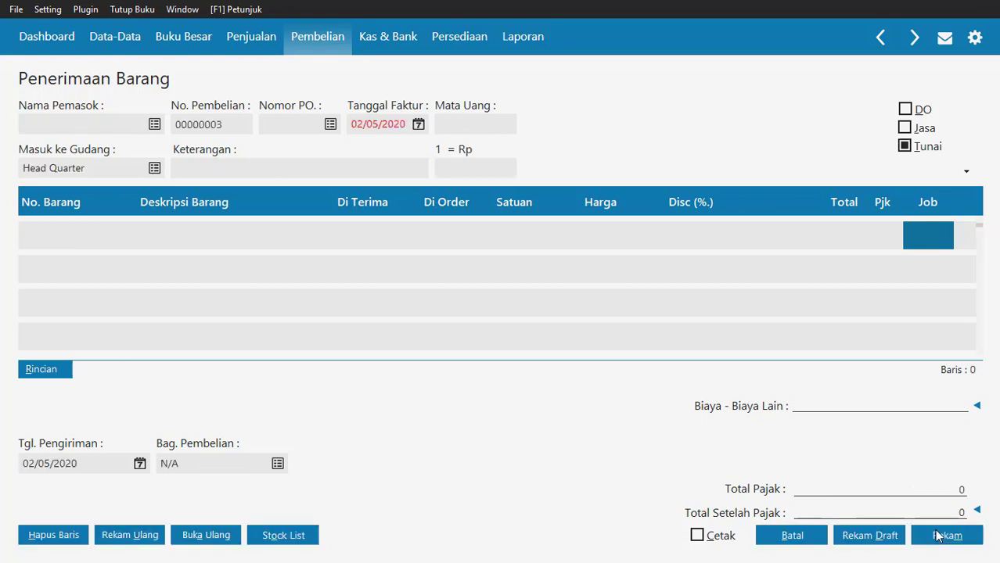
left_click(792, 542)
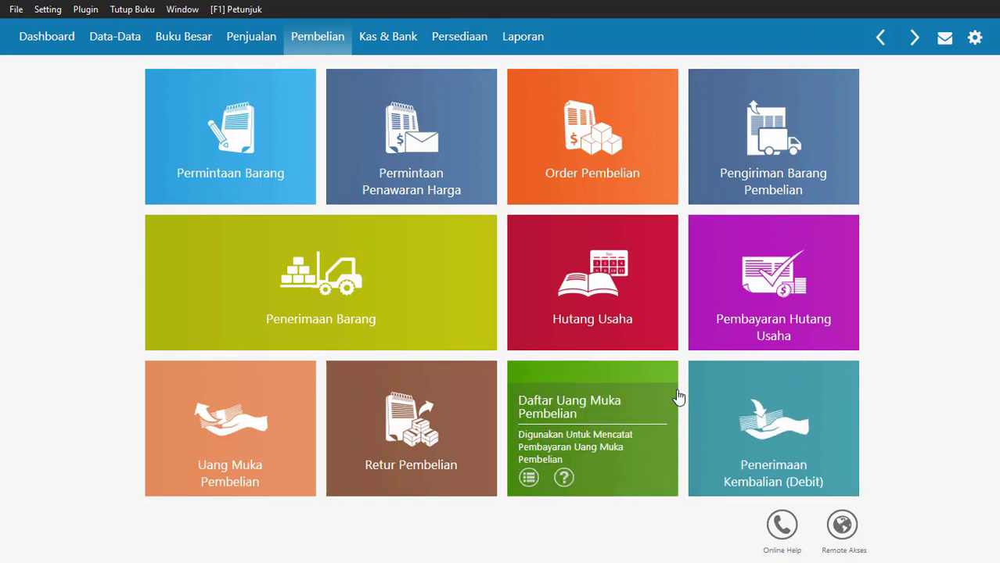
View the Jurnal - Pembelian report for 01/01/2019 to 31/01/2019 and close it
left_click(527, 45)
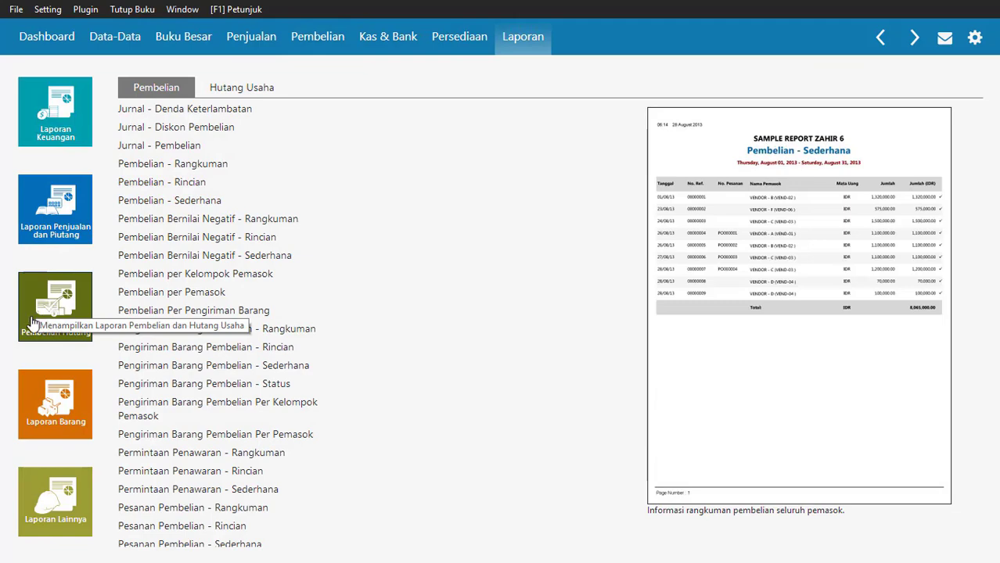
left_click(174, 153)
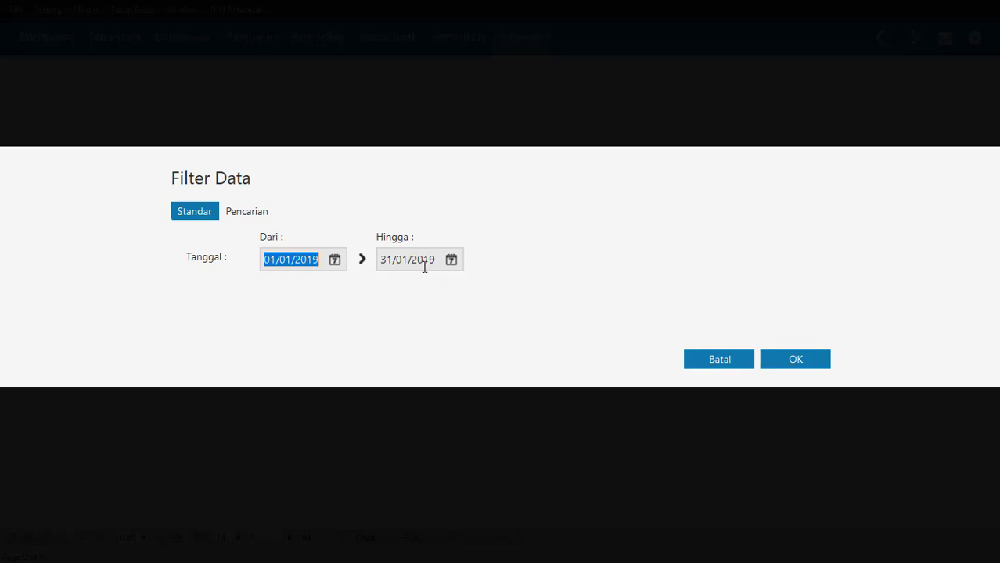
left_click(790, 359)
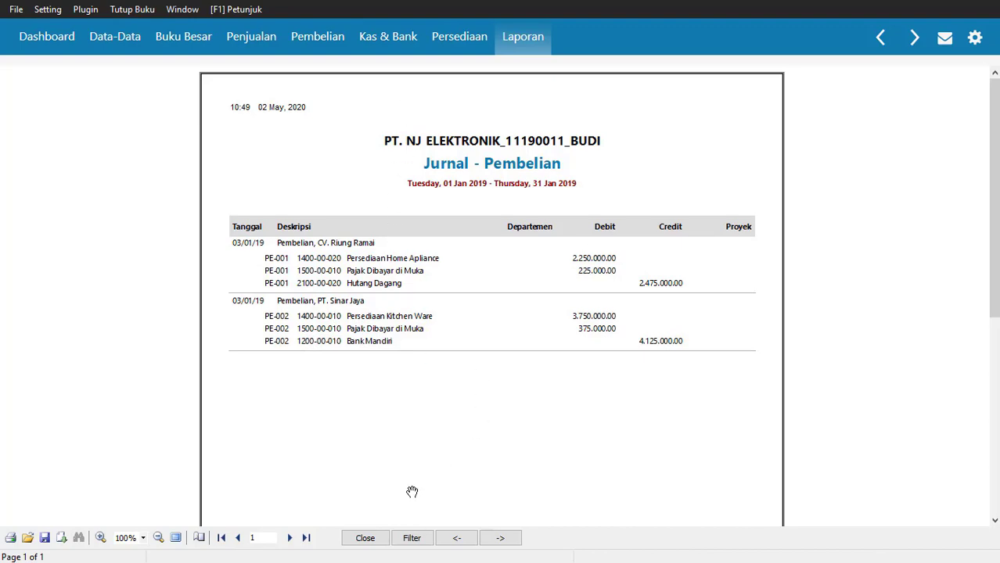
left_click(366, 540)
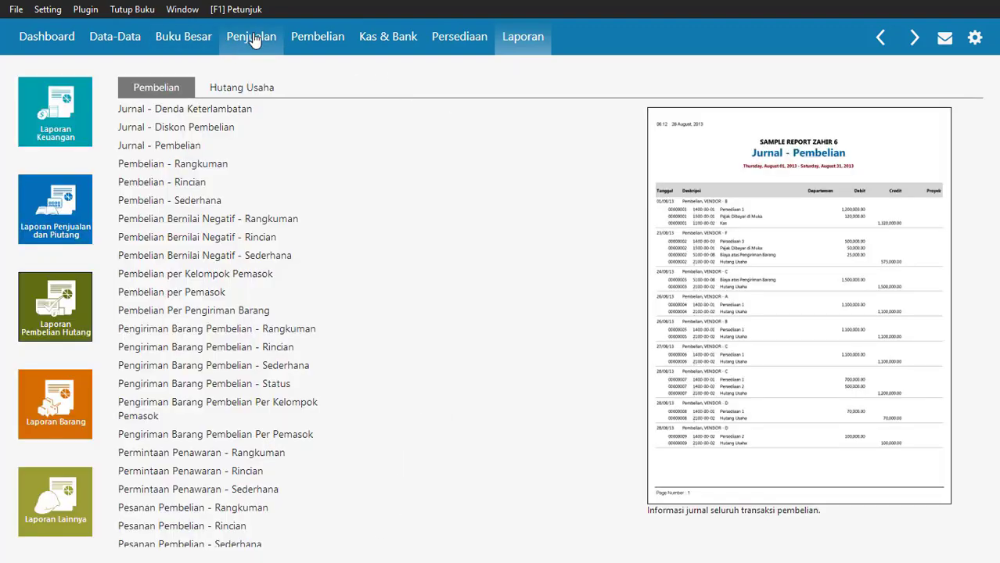
Switch to the case study PDF, read DOKUMEN 3 on the credit purchase with a down payment, and return to Zahir's purchasing module
left_click(323, 41)
mouse_move(362, 186)
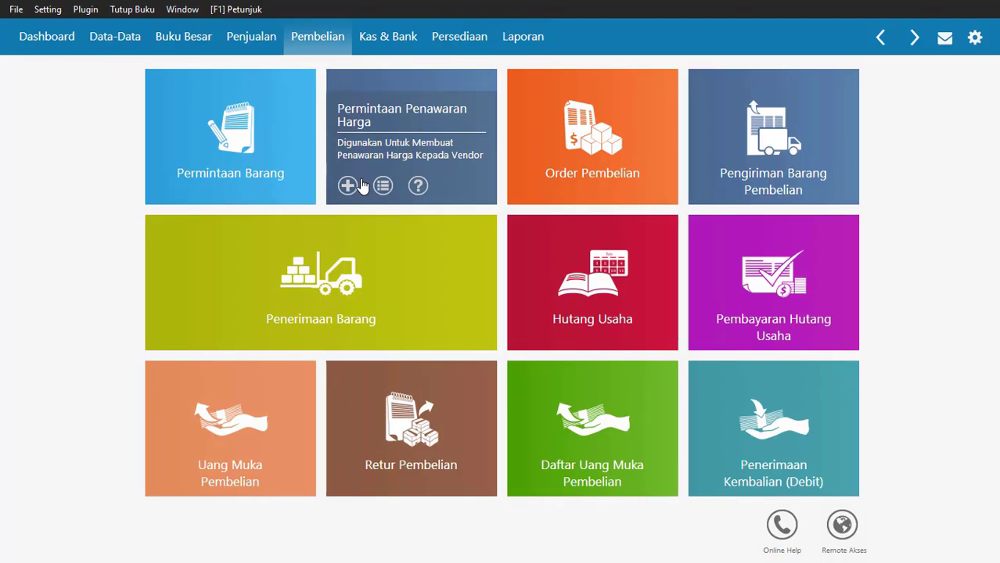
key("alt+Tab")
scroll(465, 273, "down", 2)
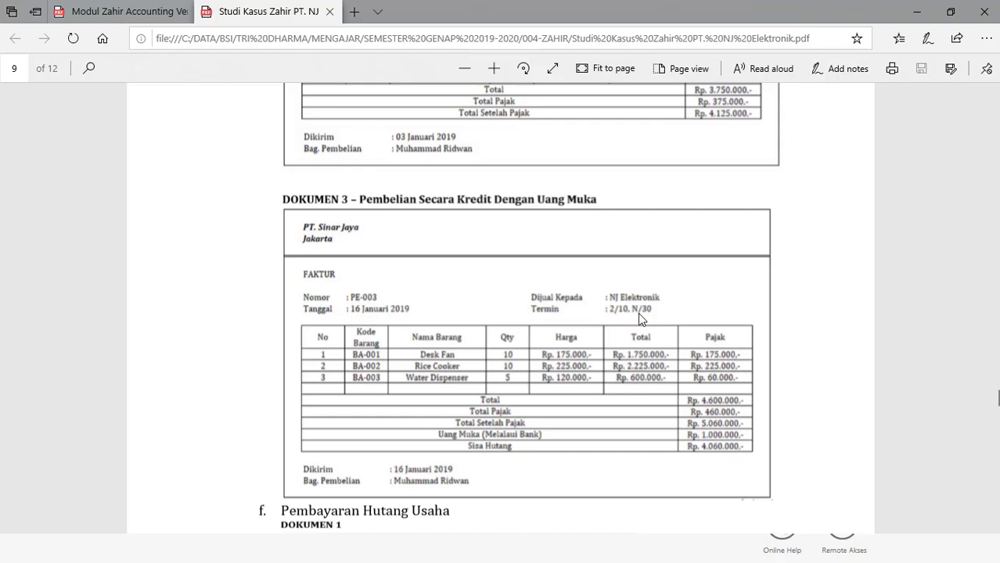
key("alt+Tab")
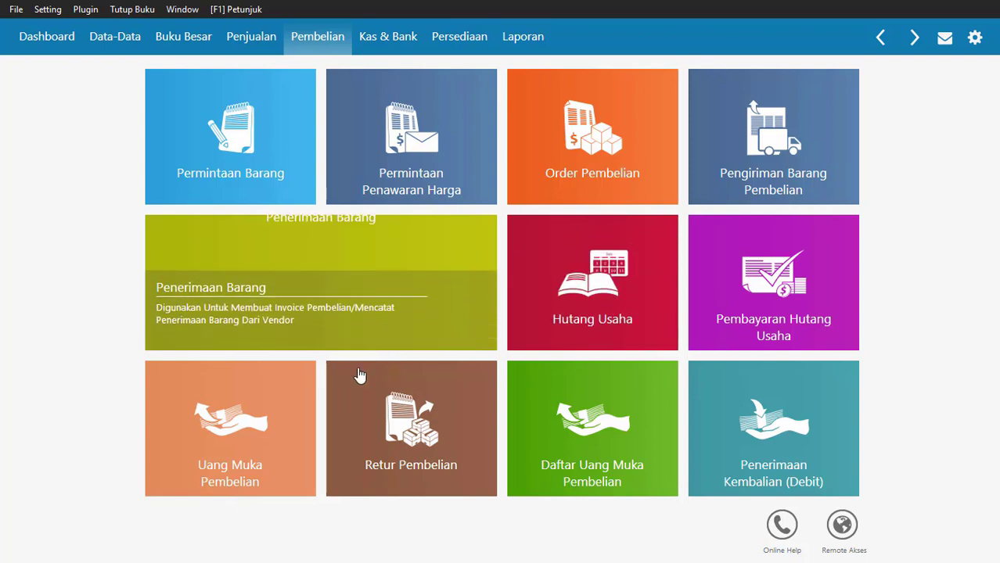
Start a new purchase down payment (Uang Muka Pembelian) with Bank Mandiri as the cash account and PT. Sinar Jaya as the vendor
mouse_move(252, 440)
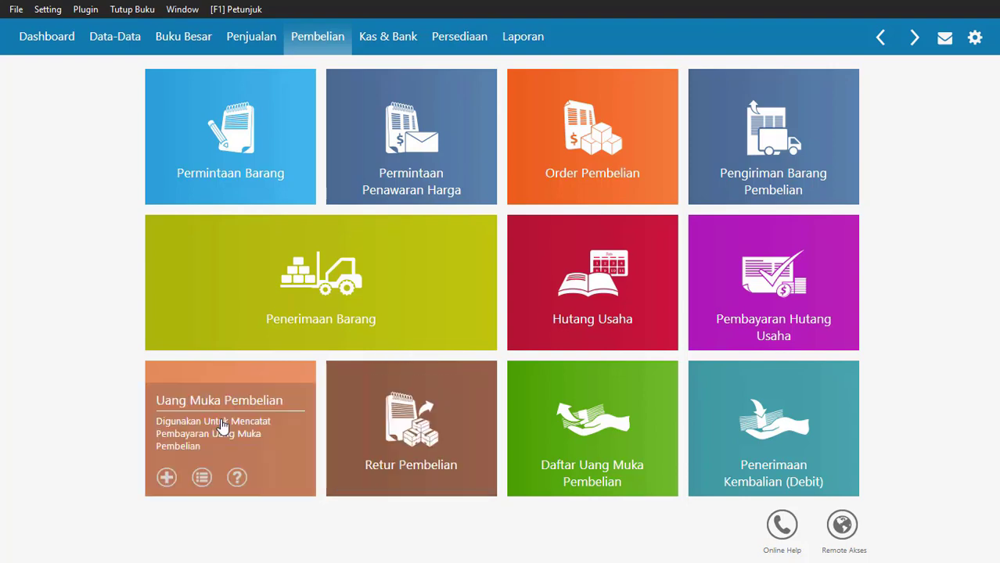
left_click(221, 426)
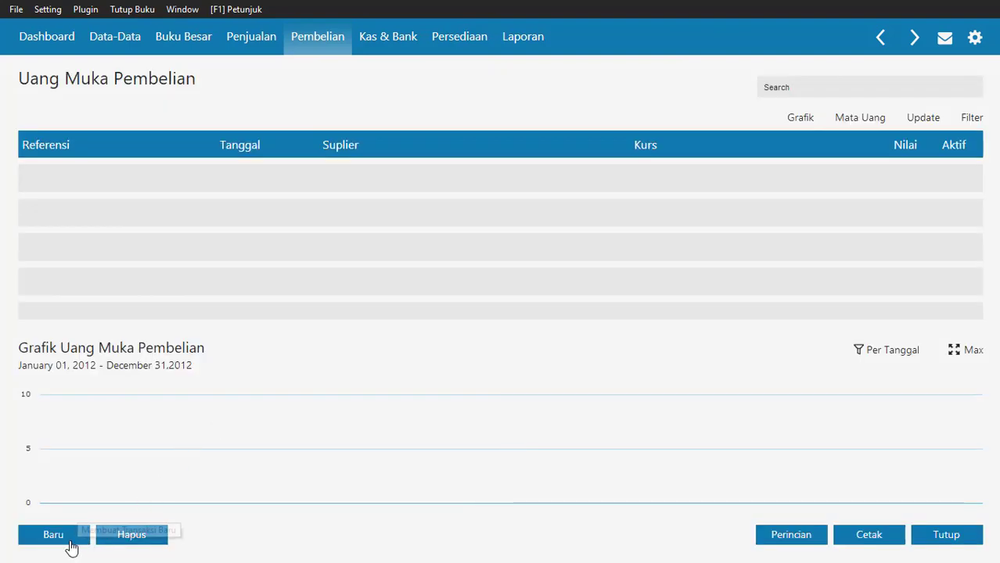
left_click(51, 535)
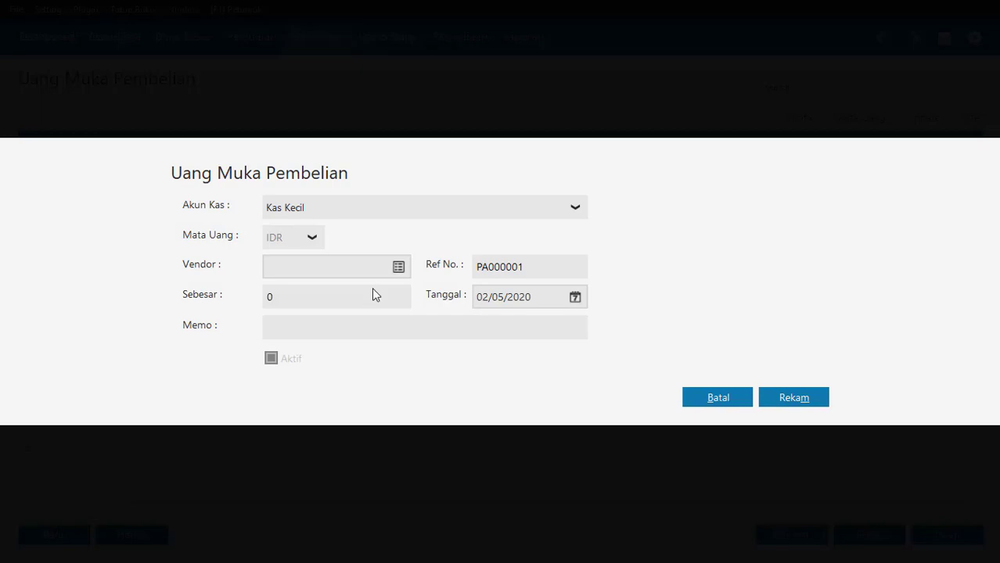
left_click(556, 214)
left_click(424, 298)
left_click(341, 266)
left_click(399, 268)
double_click(415, 188)
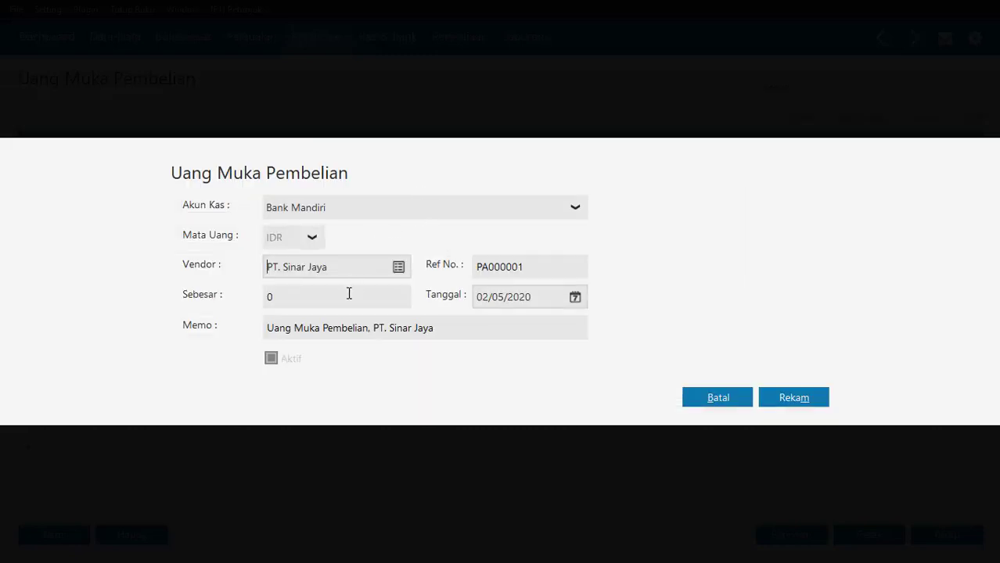
Set the down payment amount (Sebesar) to 1.000.000
left_click(333, 298)
key("BackSpace")
type("1.000.000")
key("Tab")
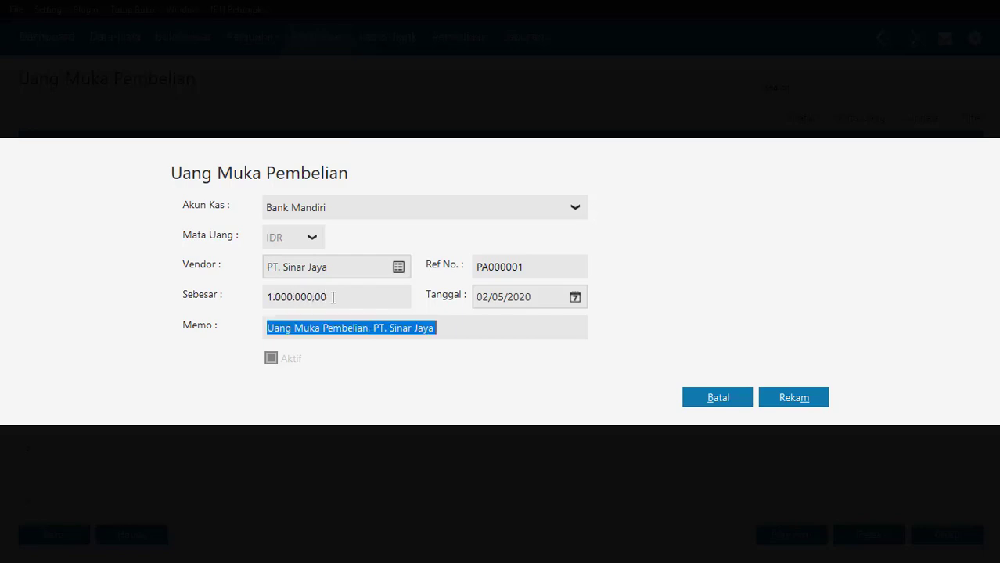
Set the down payment's reference to UM-001 and date to 16/01/2019, record it, and close the down payment list
double_click(532, 266)
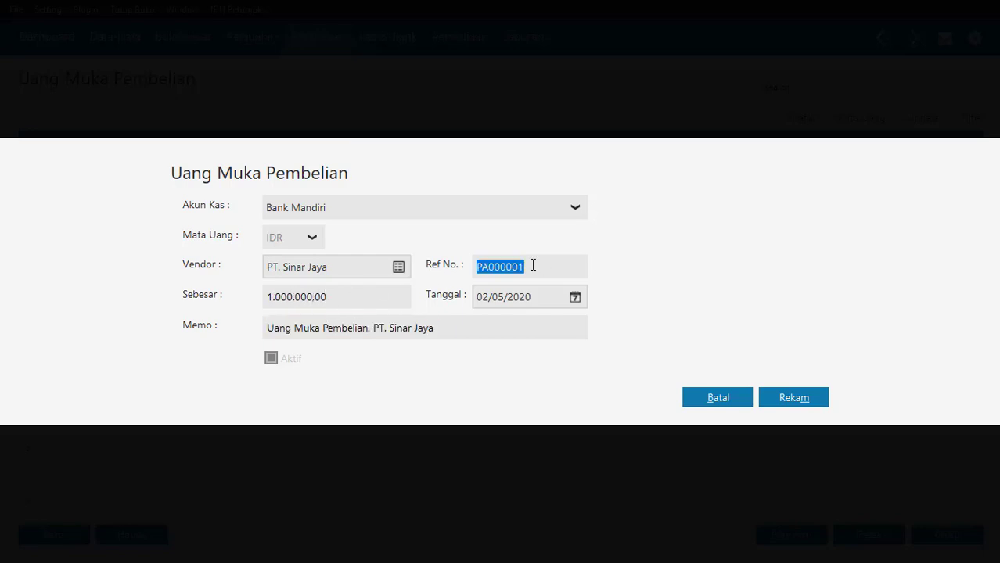
type("U")
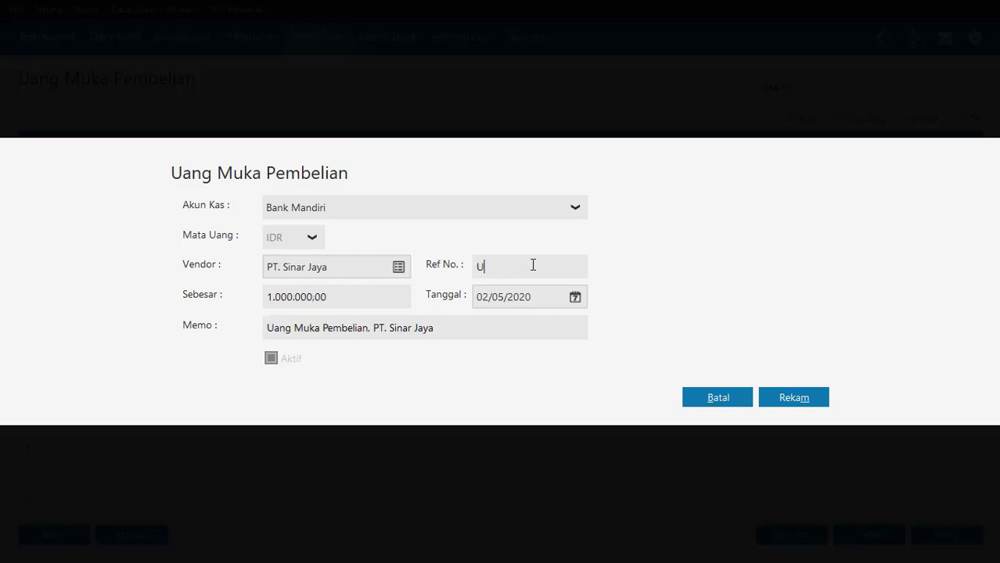
type("M-001")
double_click(479, 302)
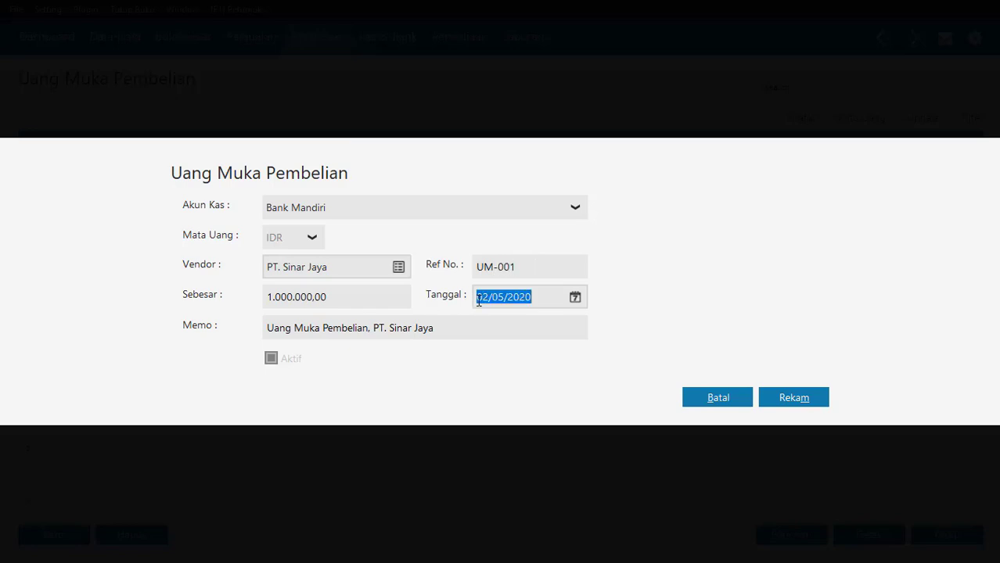
type("16/")
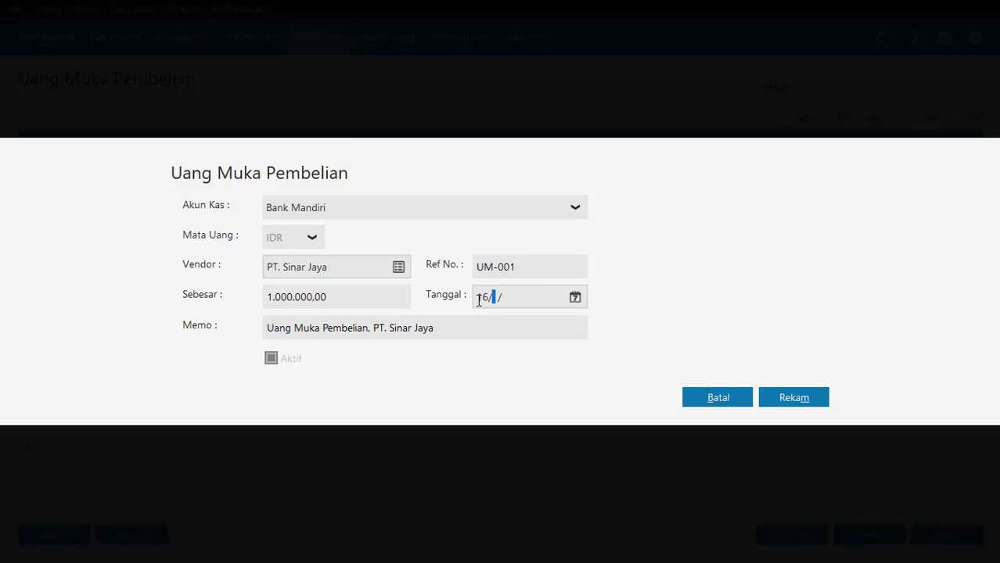
type("01/2019")
left_click(786, 399)
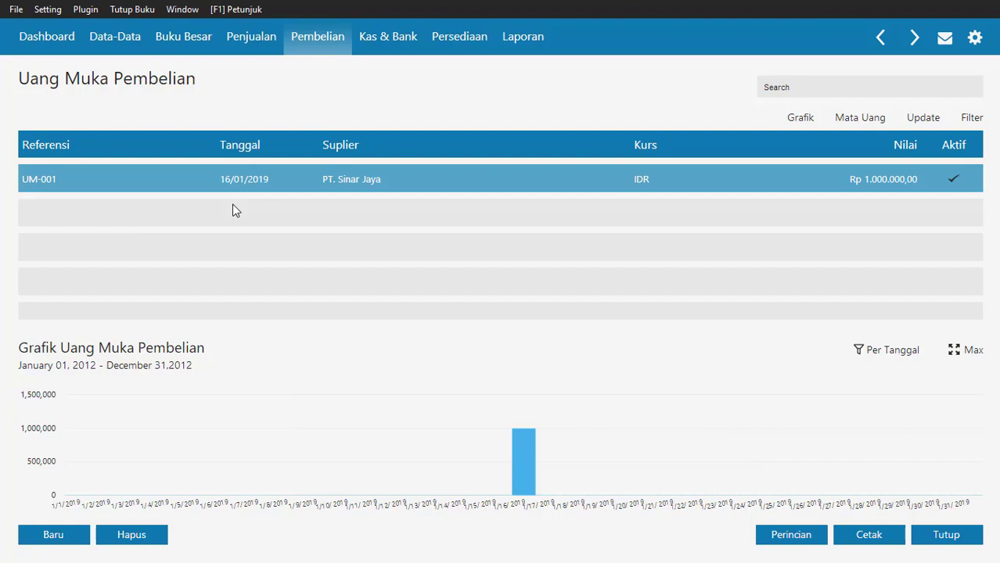
left_click(944, 539)
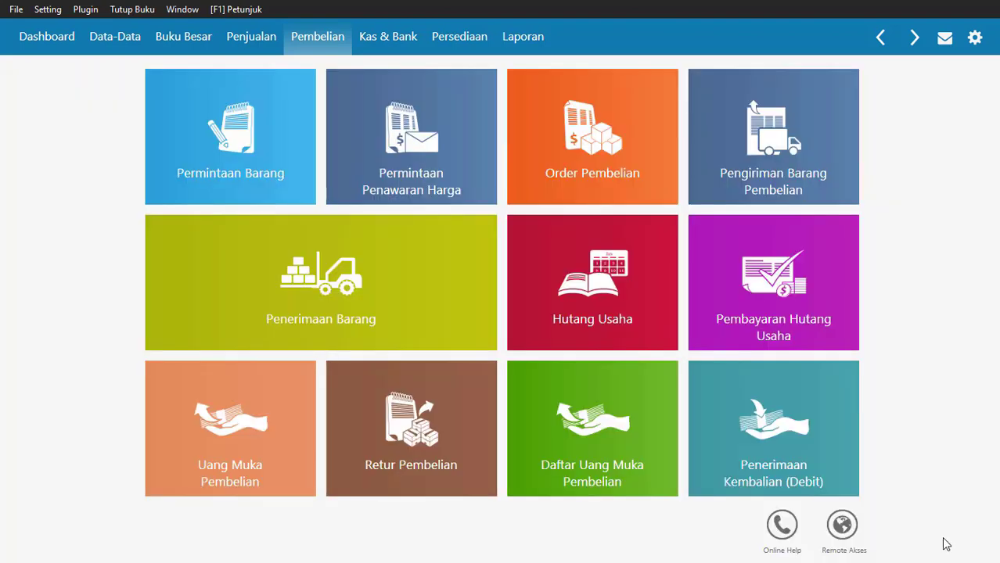
Start a new goods receipt (Penerimaan Barang) with PT. Sinar Jaya as the supplier
mouse_move(371, 268)
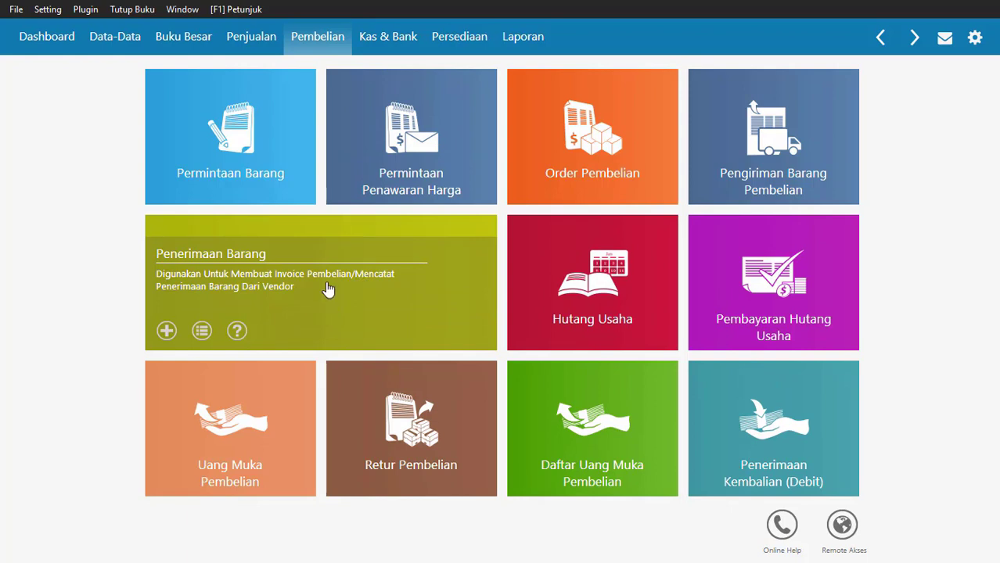
left_click(251, 289)
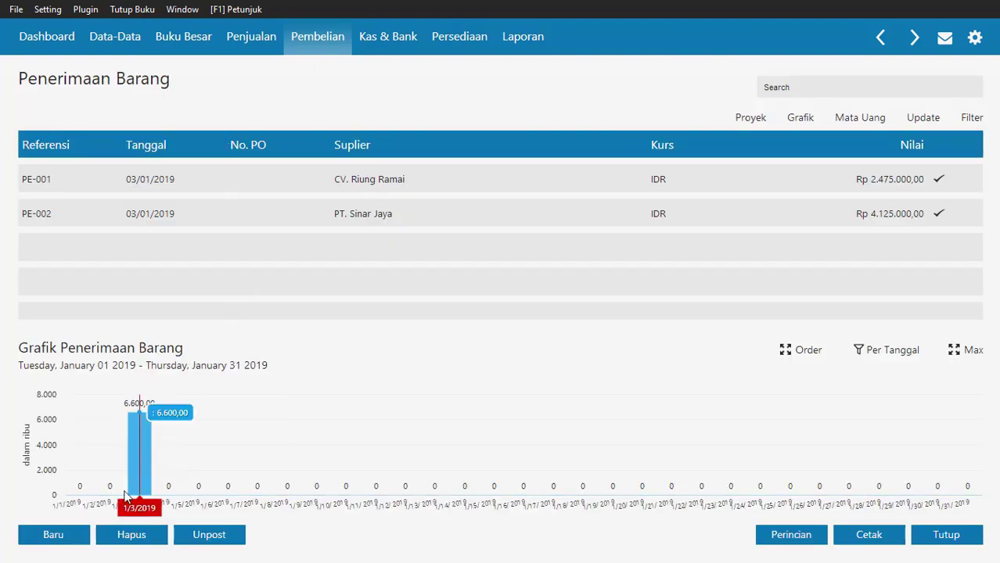
left_click(62, 538)
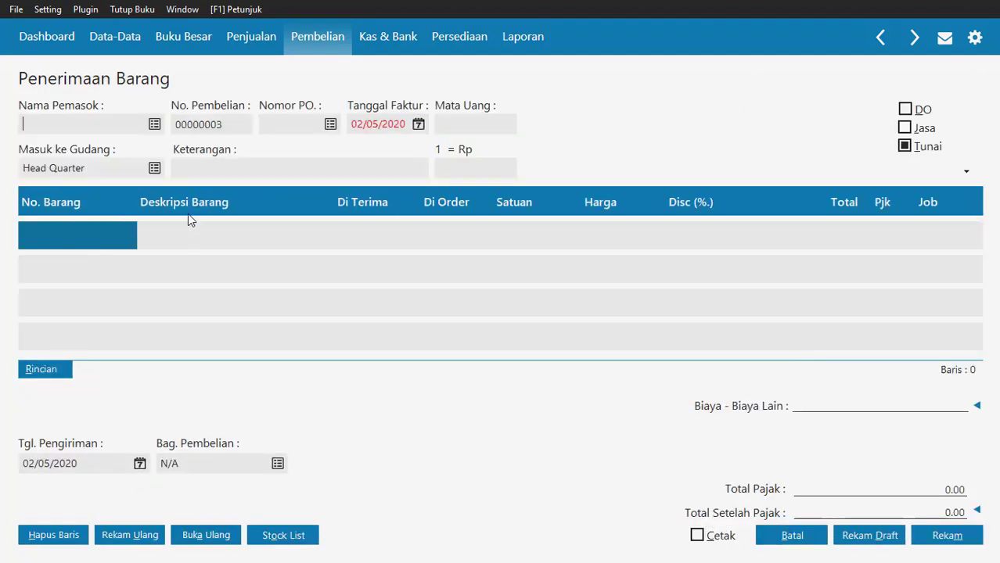
left_click(154, 124)
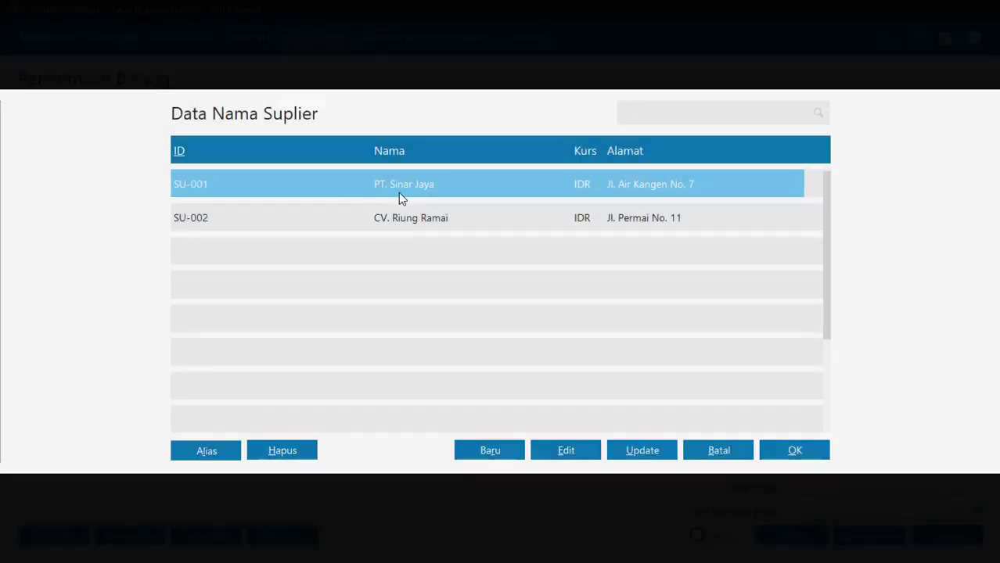
double_click(398, 192)
Set the purchase number to PE-003 and the invoice date to 16/01/2019, and make it a credit purchase by disabling Tunai
left_click(234, 129)
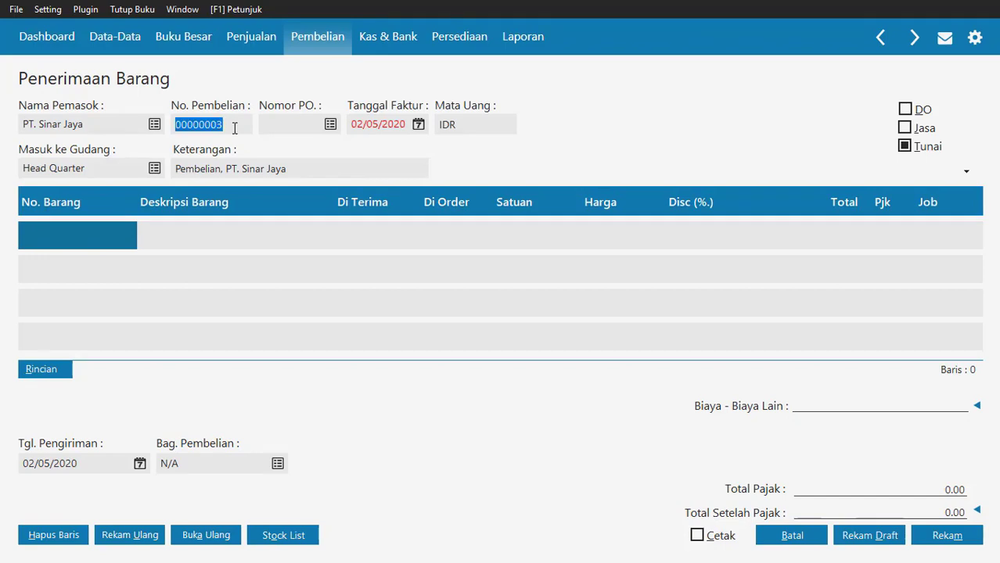
type("PE-003")
key("Tab")
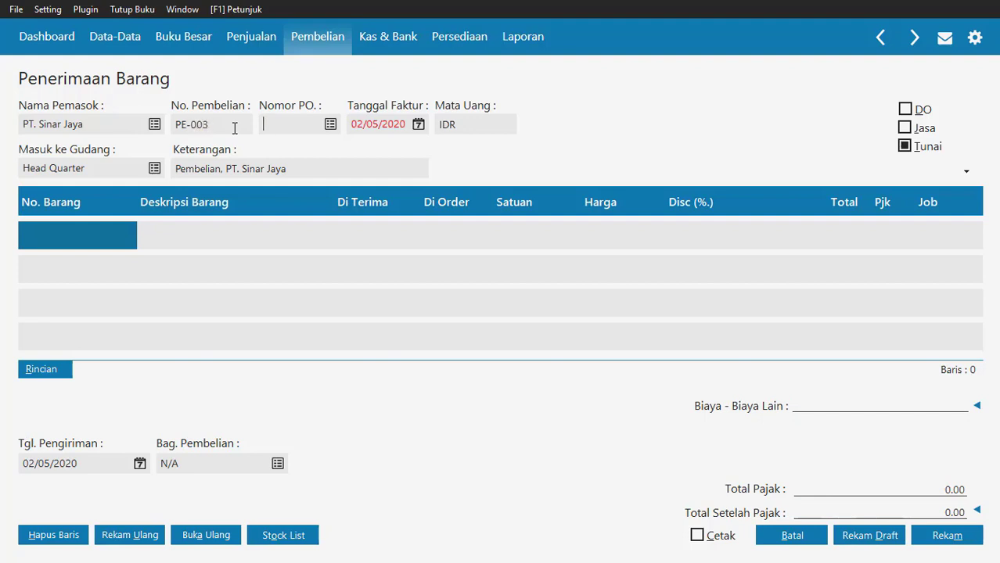
left_click(359, 122)
type("16/01/2019")
left_click(905, 148)
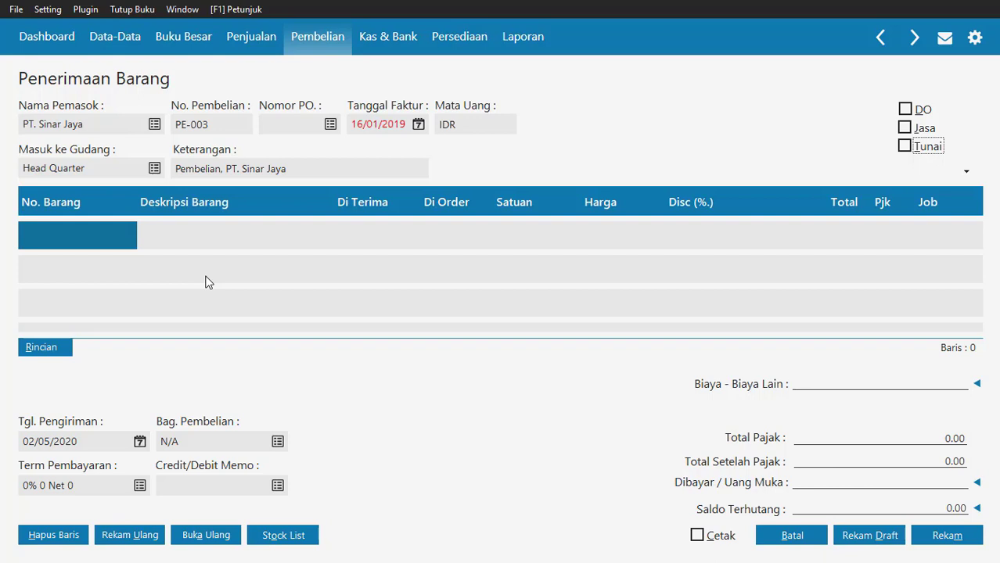
Add item BA-001 Desk Fan with a received quantity of 10 and a unit price of 175.000
left_click(74, 233)
double_click(74, 234)
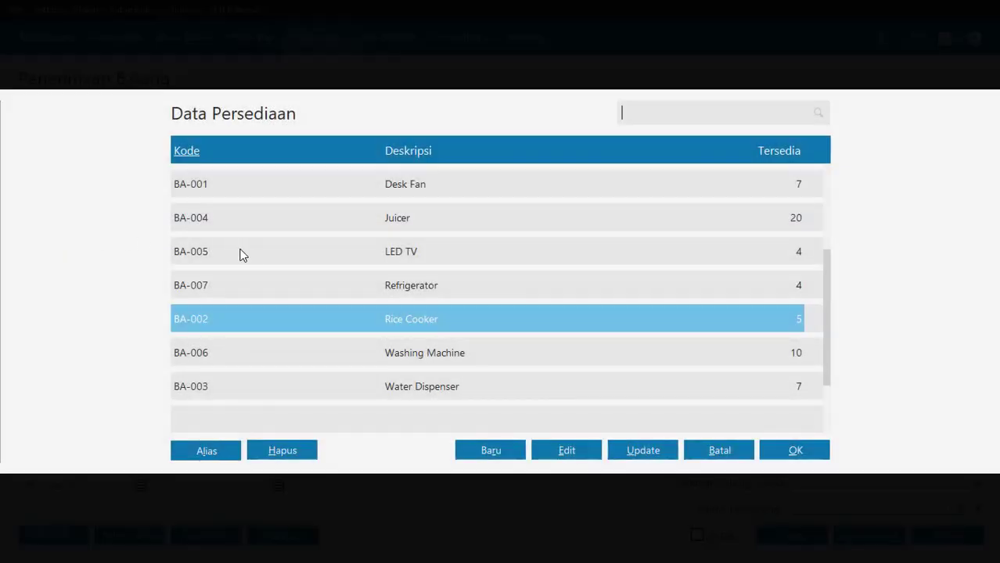
double_click(389, 185)
left_click(359, 233)
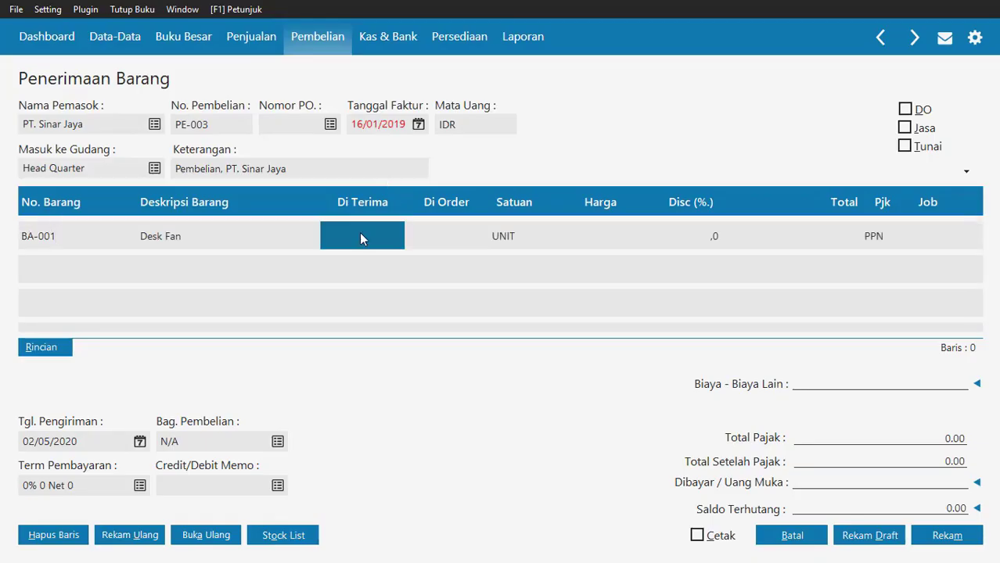
type("10")
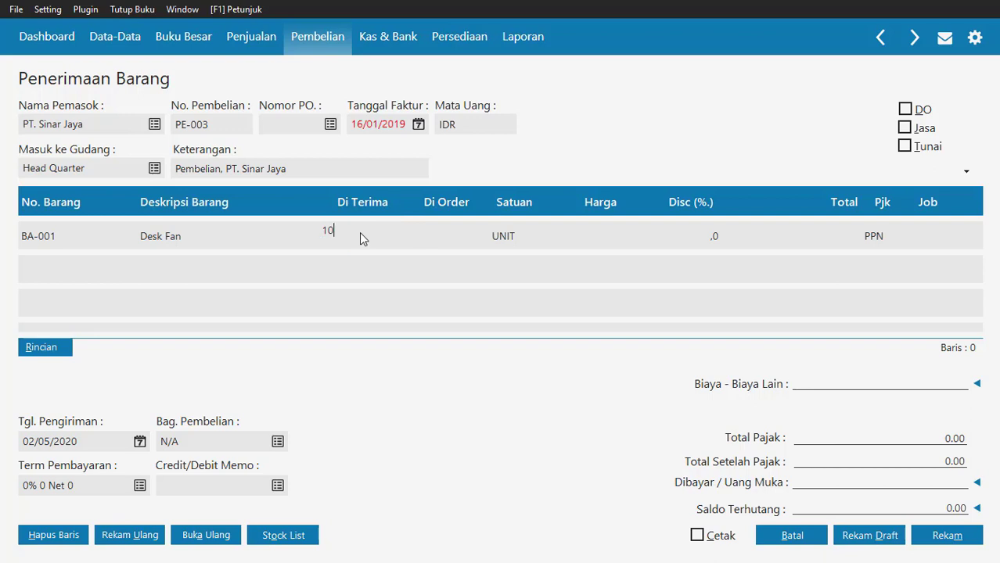
key("Tab")
key("Tab")
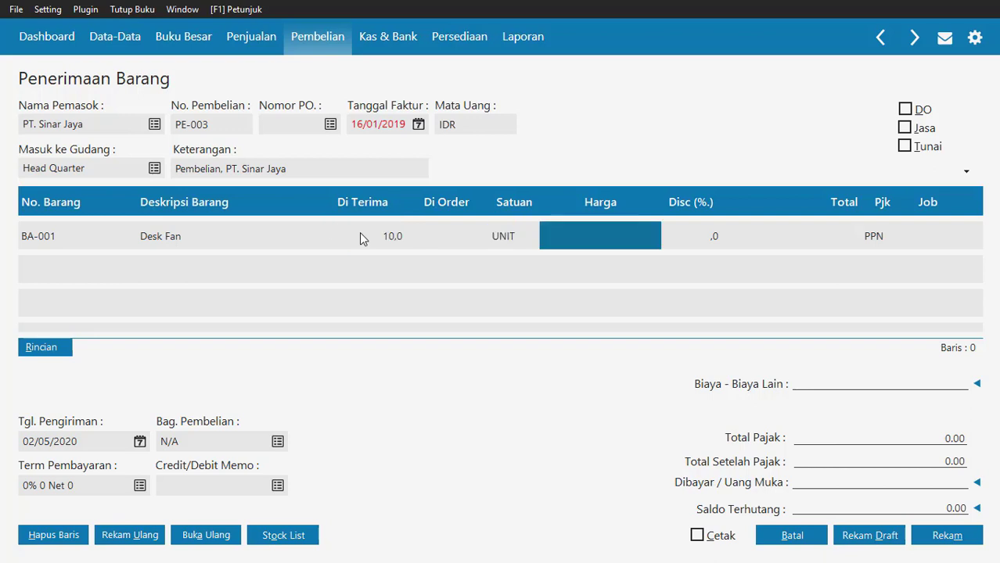
type("1")
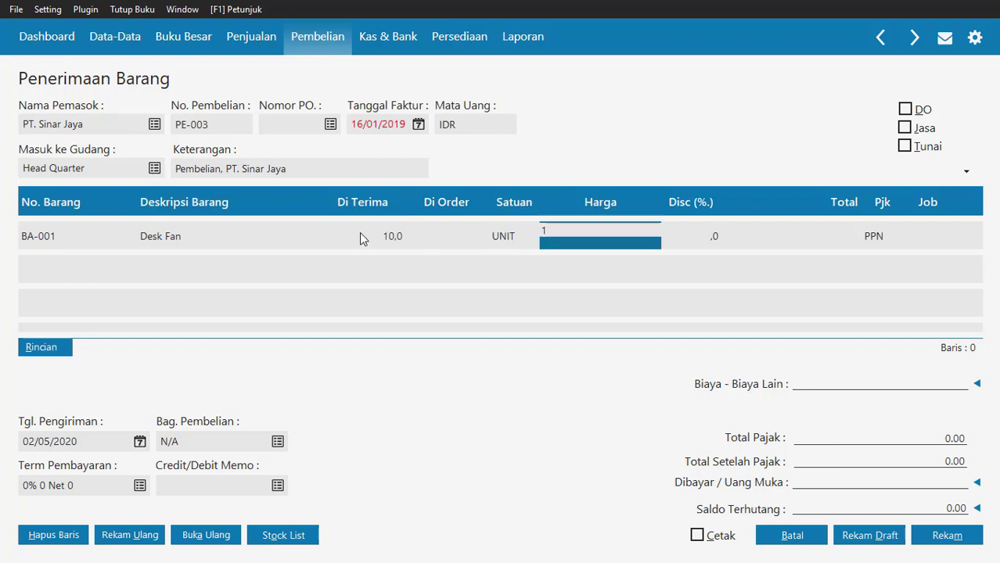
type("75.000.000")
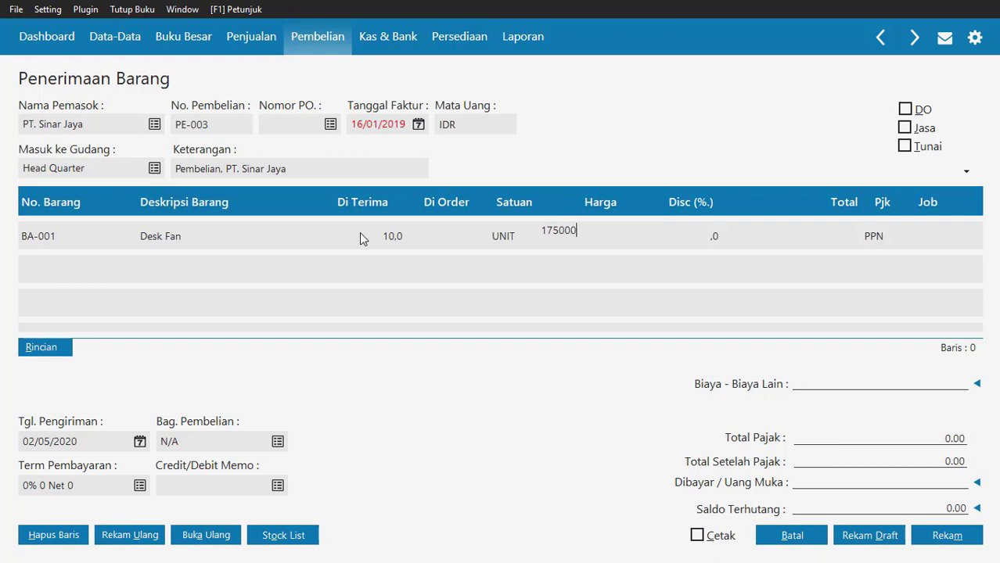
key("Tab")
key("Tab")
key("Tab")
key("Tab")
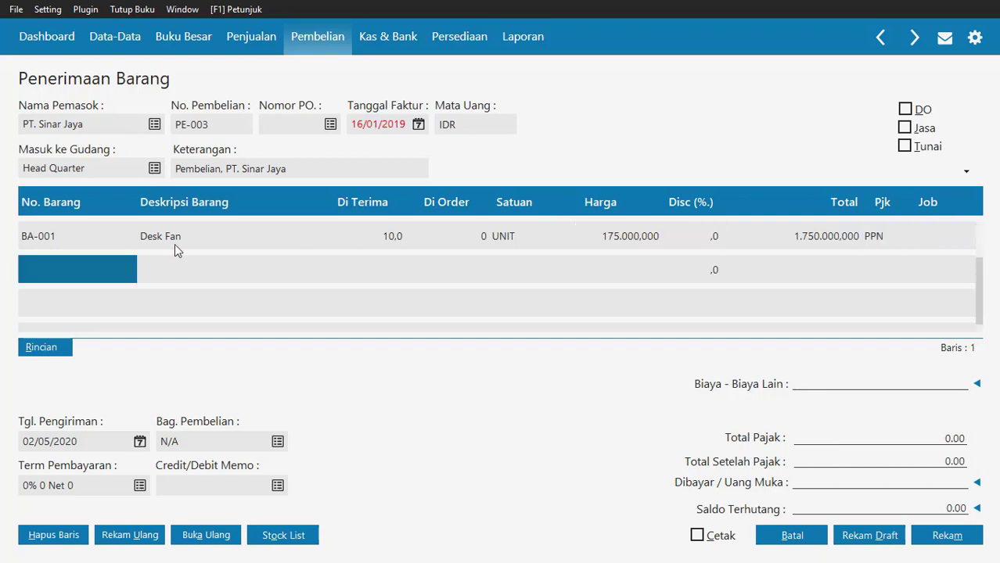
Add item BA-002 Rice Cooker on the second line with a received quantity of 10 and a unit price of 225.000
double_click(119, 267)
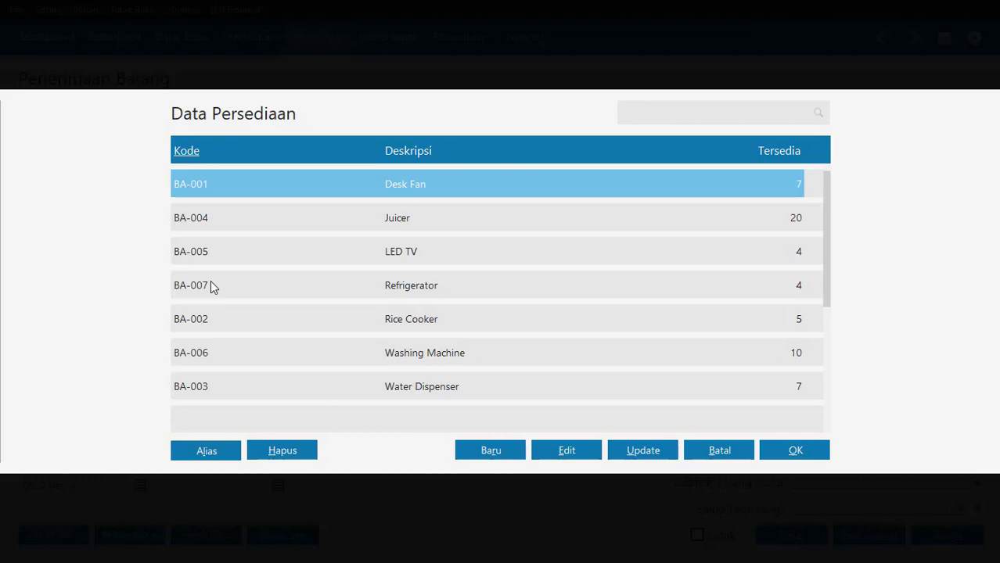
double_click(214, 319)
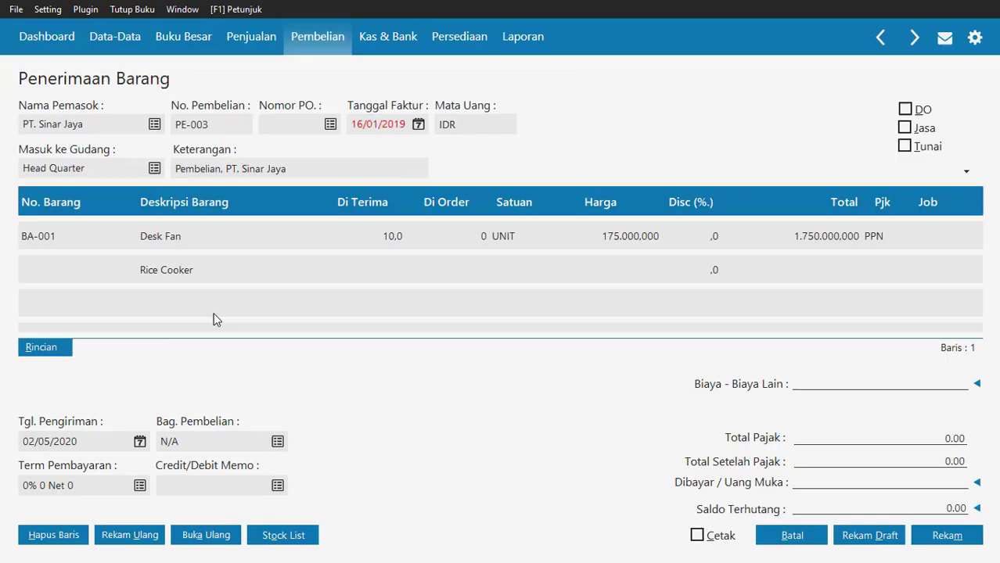
left_click(368, 270)
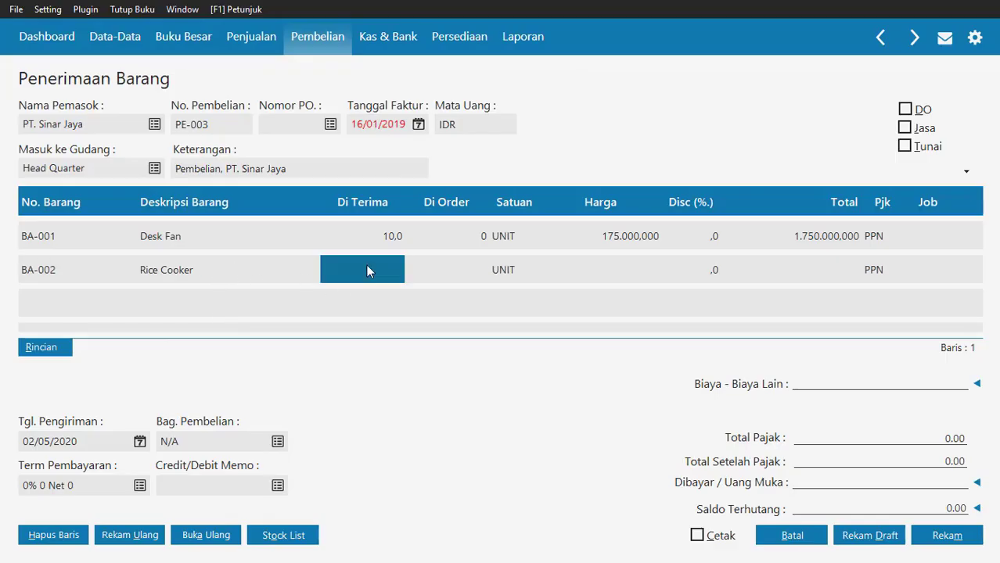
type("10")
key("Return")
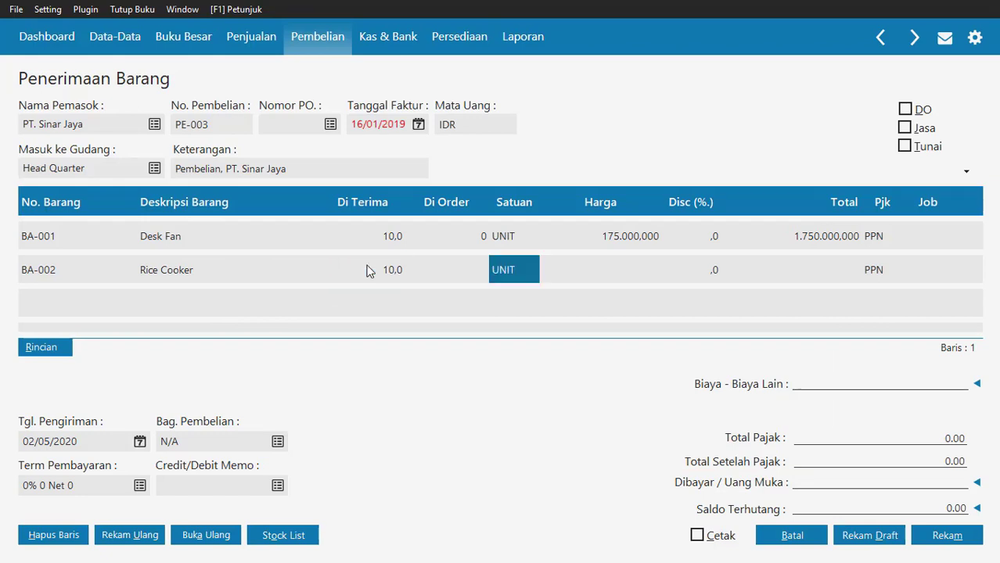
key("Return")
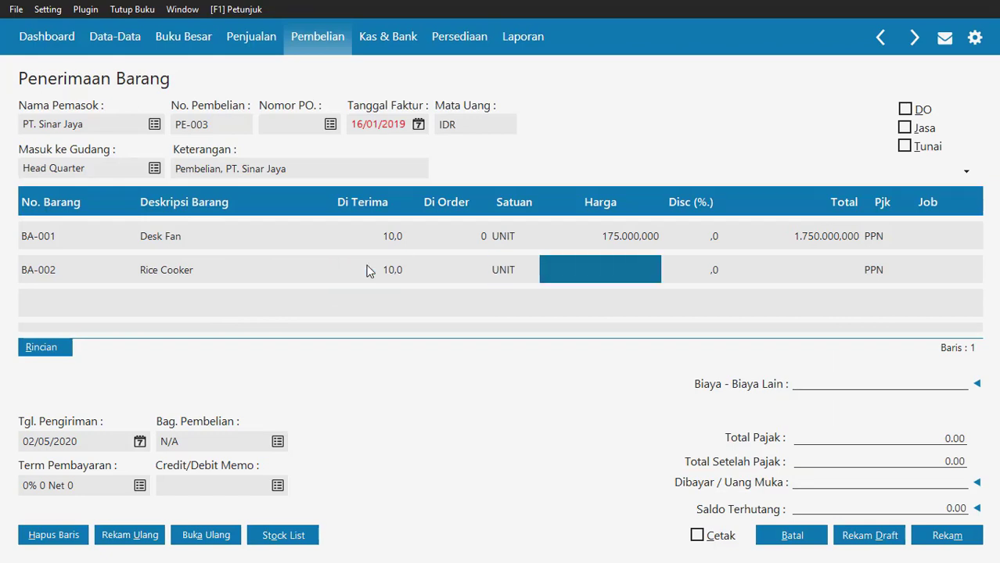
type("225")
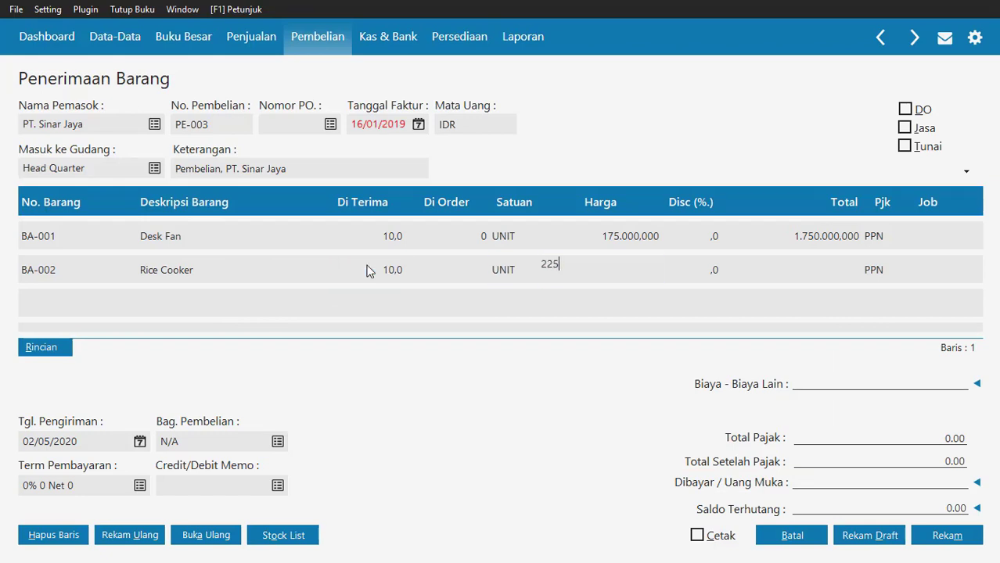
type(".000")
key("Return")
key("Return")
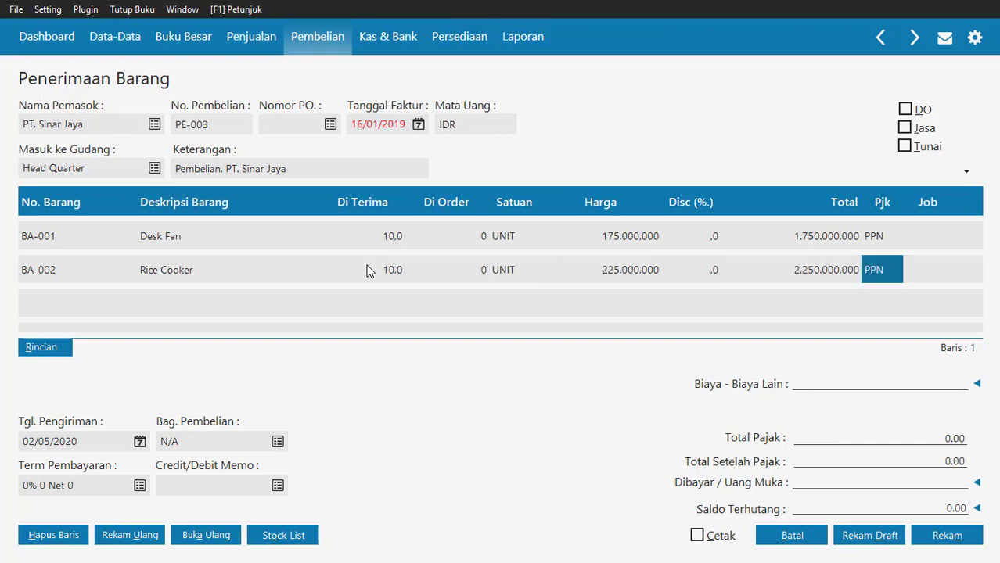
key("Return")
key("Return")
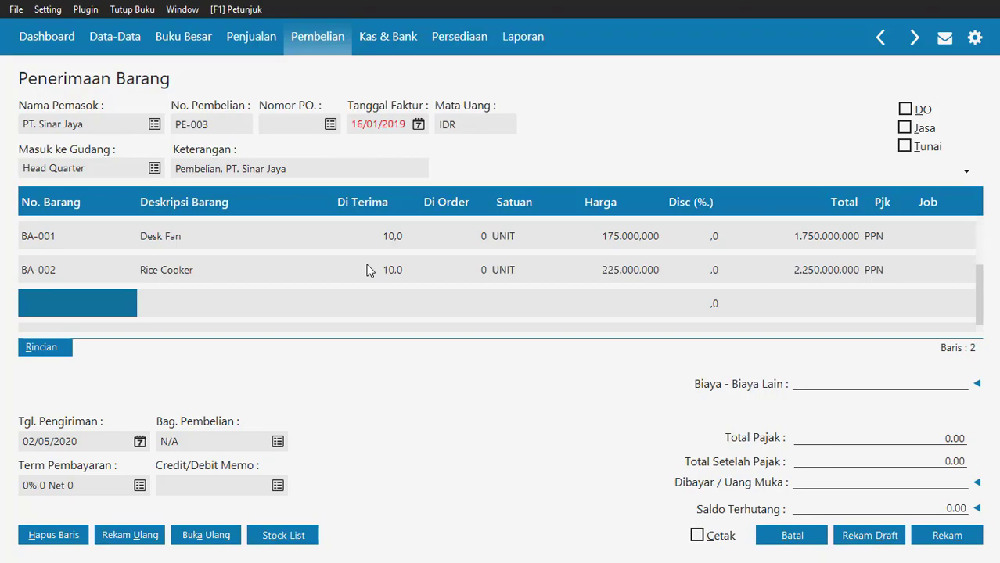
Add item BA-003 Water Dispenser on the third line with a received quantity of 5 and a unit price of 120.000
key("Return")
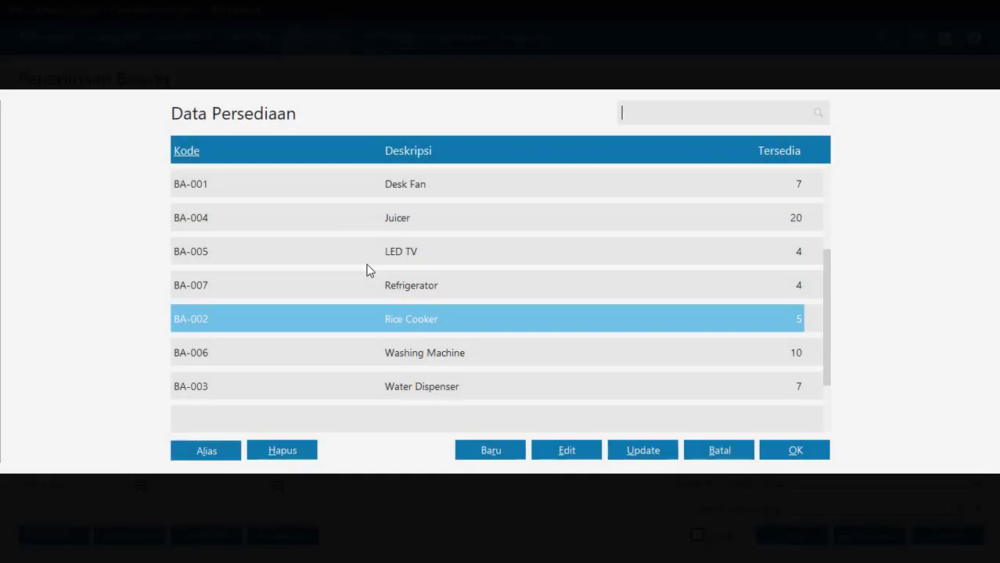
double_click(256, 389)
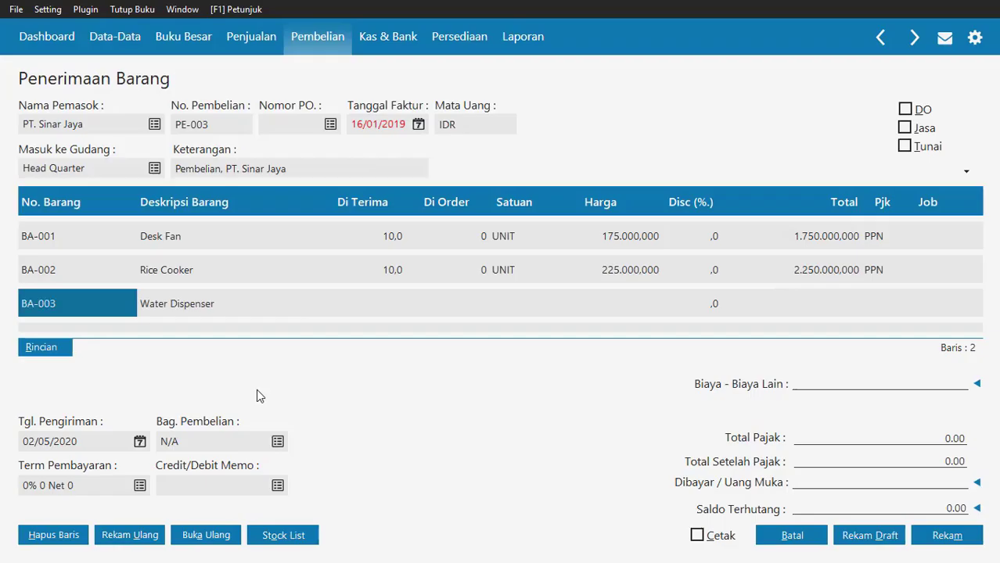
key("Return")
key("Return")
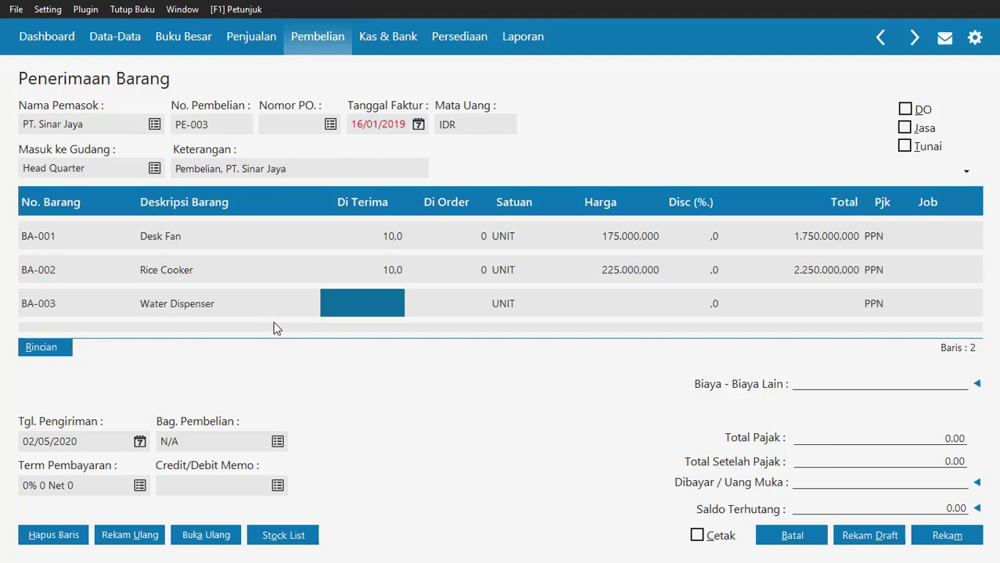
type("5")
key("Return")
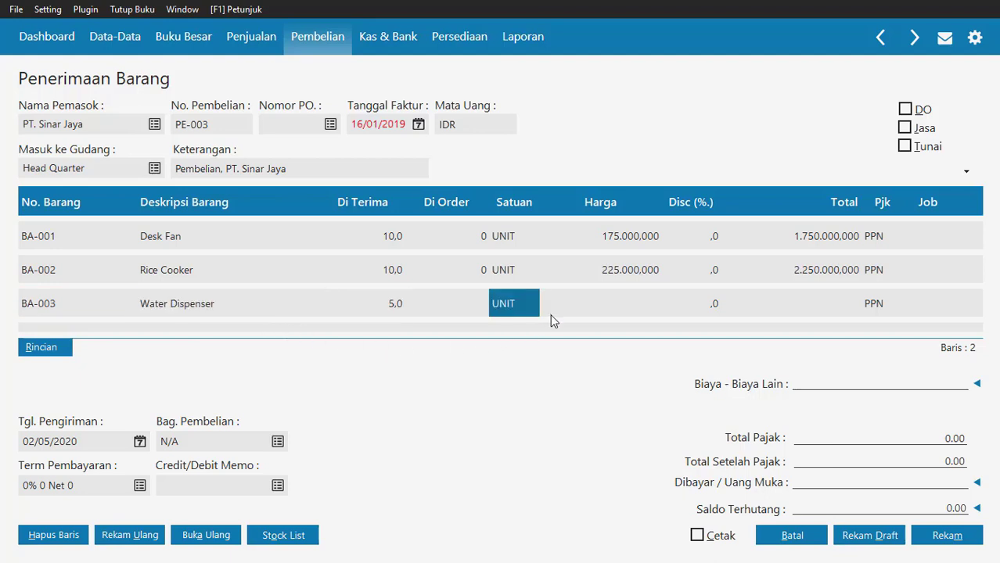
key("Return")
type("1")
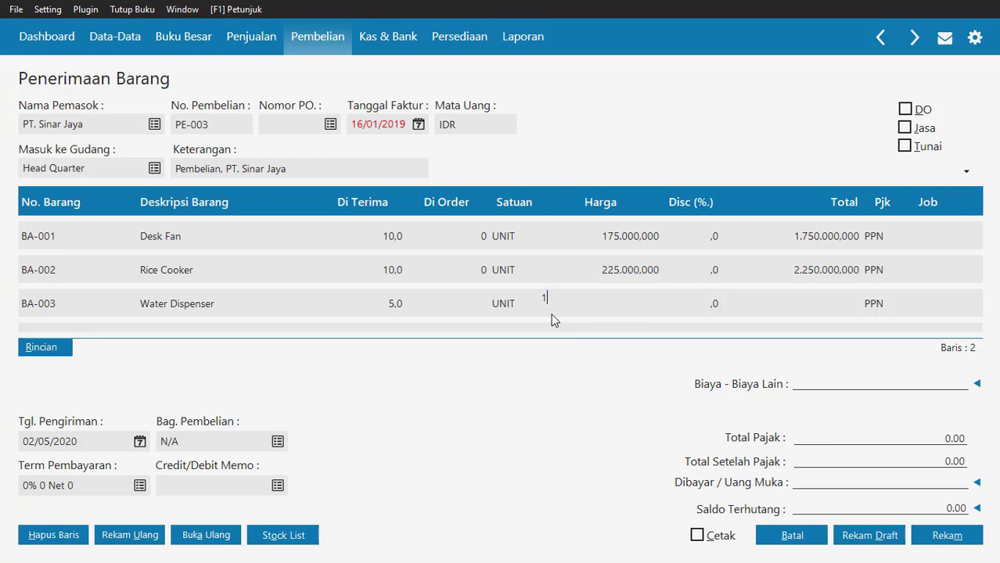
type("20.0000")
key("Return")
key("Return")
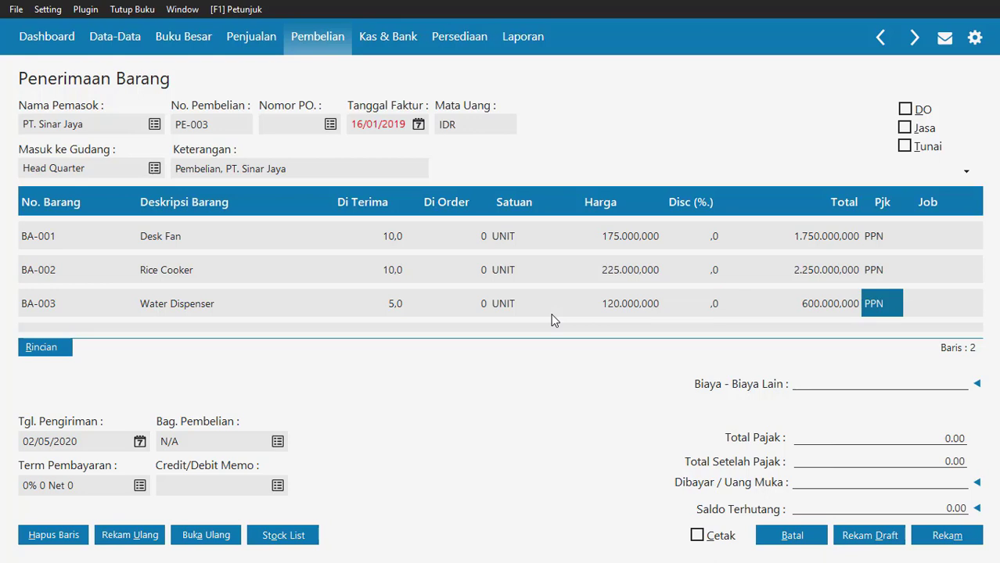
key("Return")
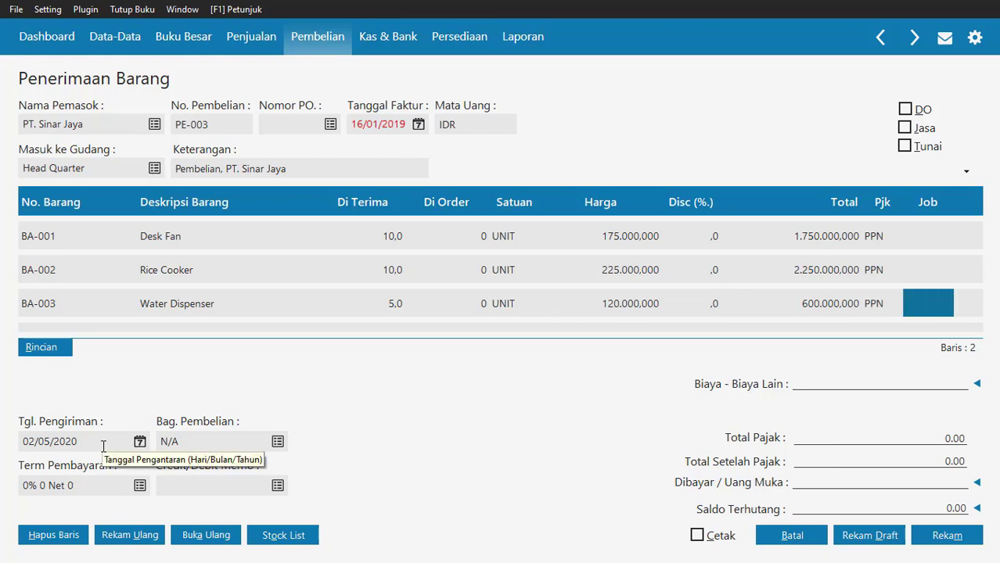
Set the delivery date to 16/01/2019 and assign the second listed employee as the purchasing staff member
left_click(33, 442)
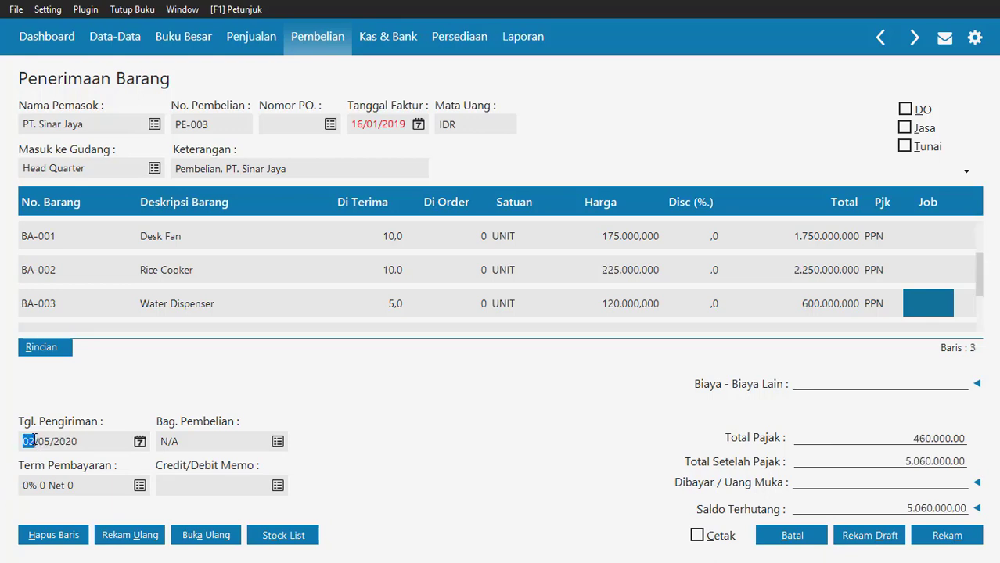
type("16/01")
key("Tab")
left_click(86, 441)
left_click(86, 441)
key("BackSpace")
key("BackSpace")
type("19")
key("Tab")
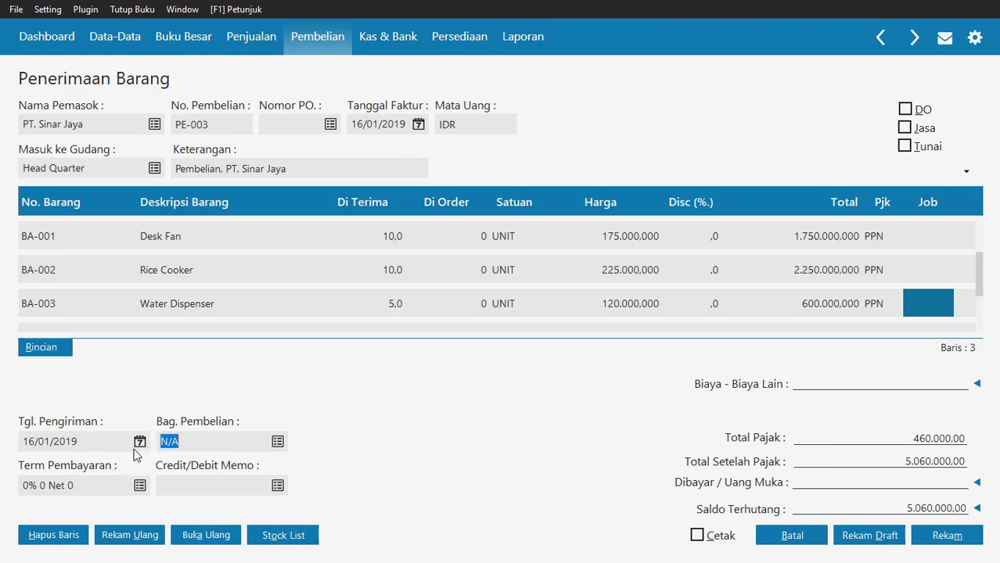
left_click(277, 442)
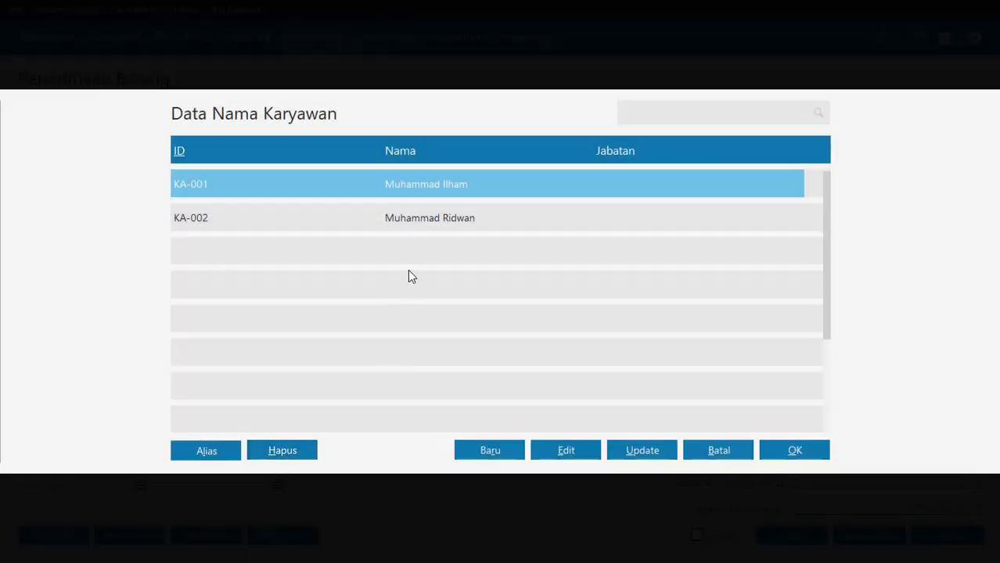
double_click(429, 221)
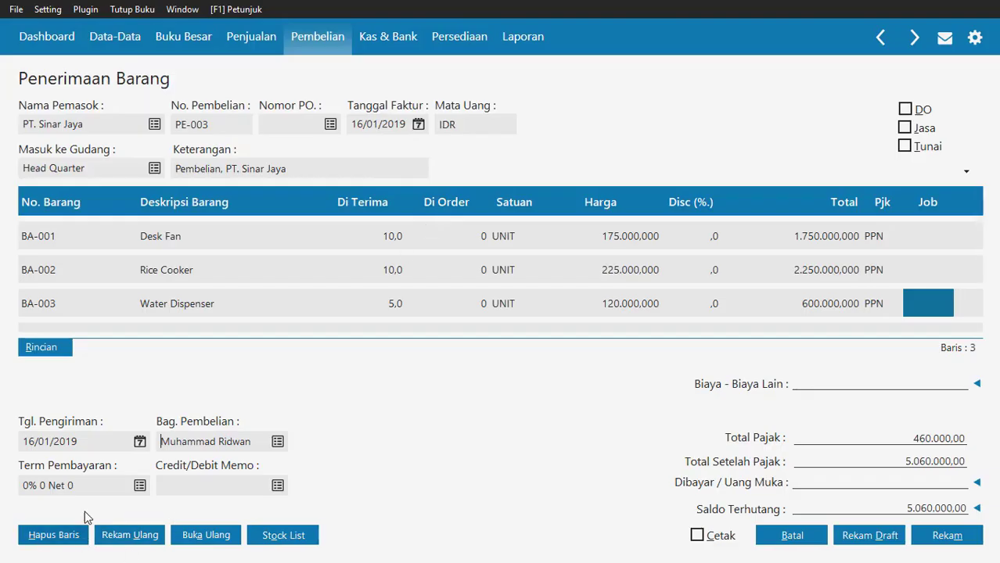
Set the payment terms to 10 discount days, 30 due days and a 2% early discount
left_click(88, 490)
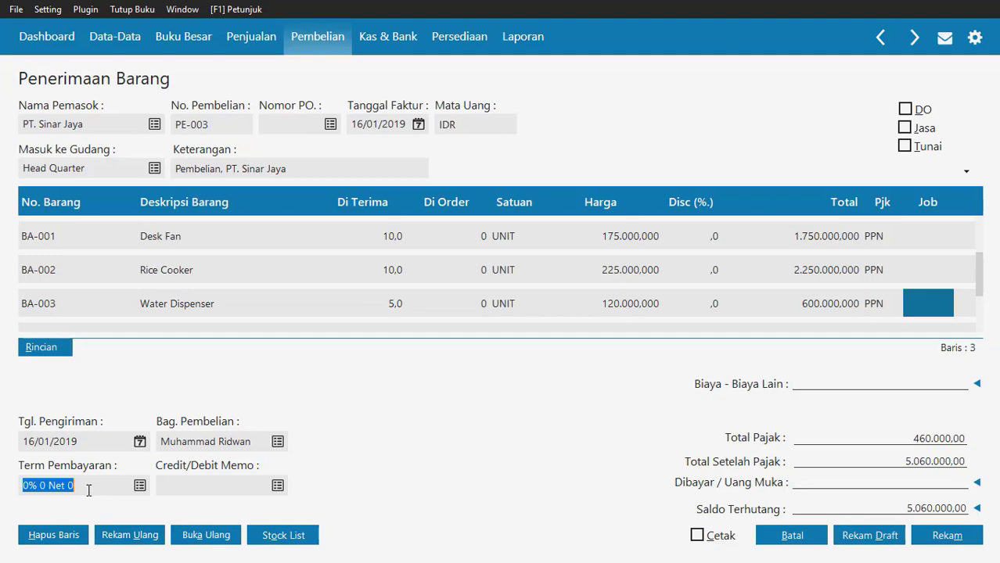
left_click(143, 487)
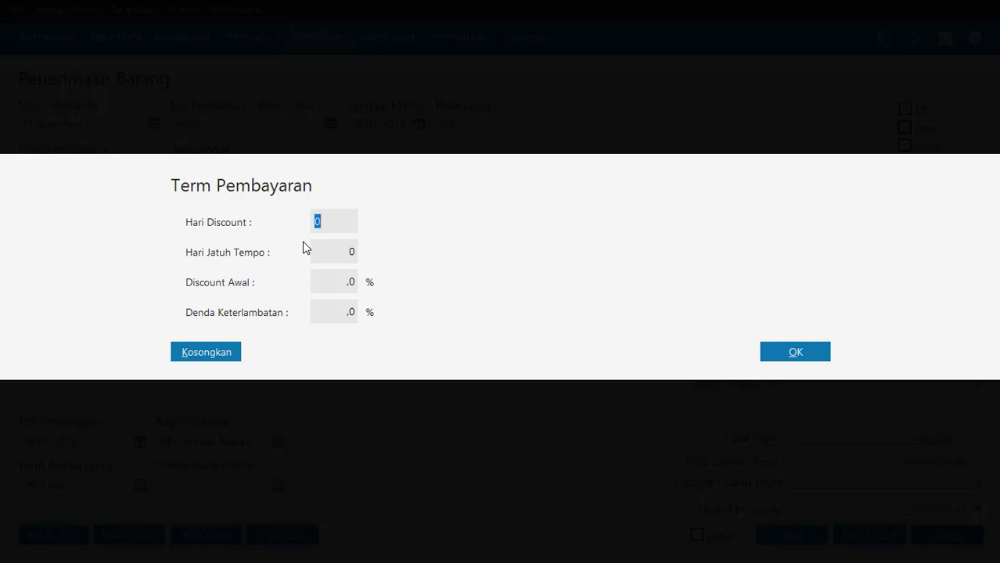
type("10")
key("Tab")
key("Tab")
type("2")
key("Tab")
left_click(809, 357)
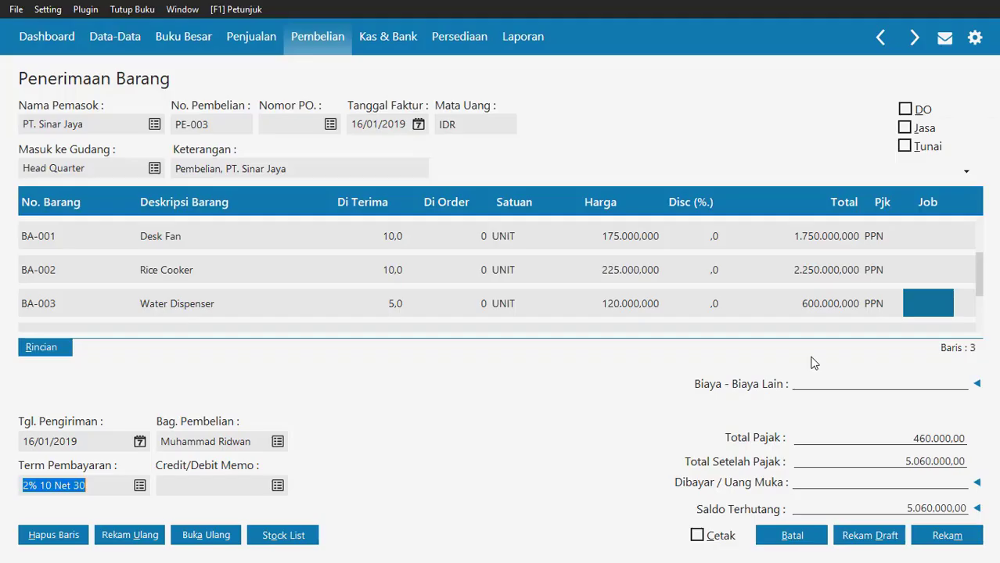
left_click(841, 480)
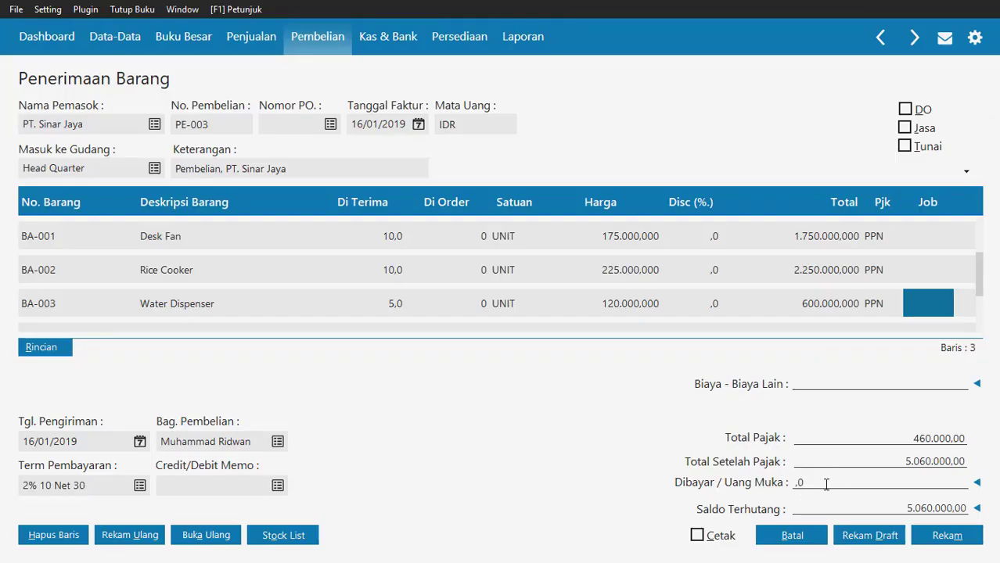
left_click(975, 484)
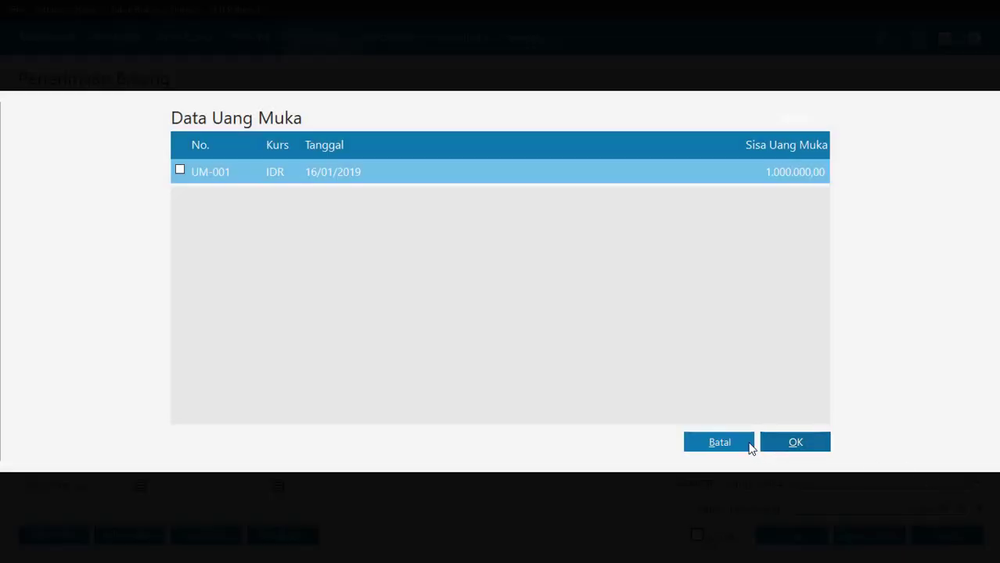
left_click(718, 443)
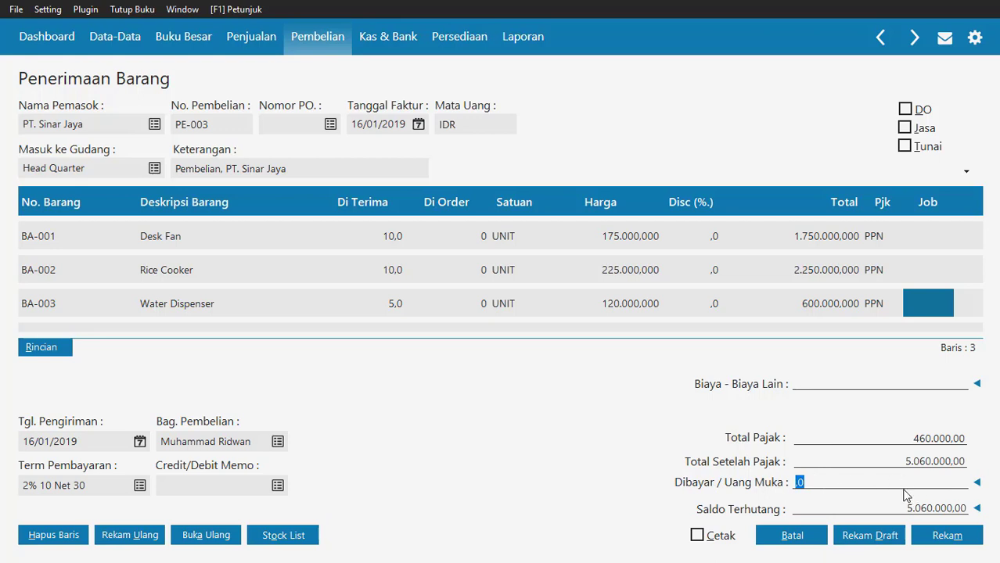
Apply down payment UM-001 to purchase PE-003, record the purchase, and close the goods receipt form and list
left_click(977, 483)
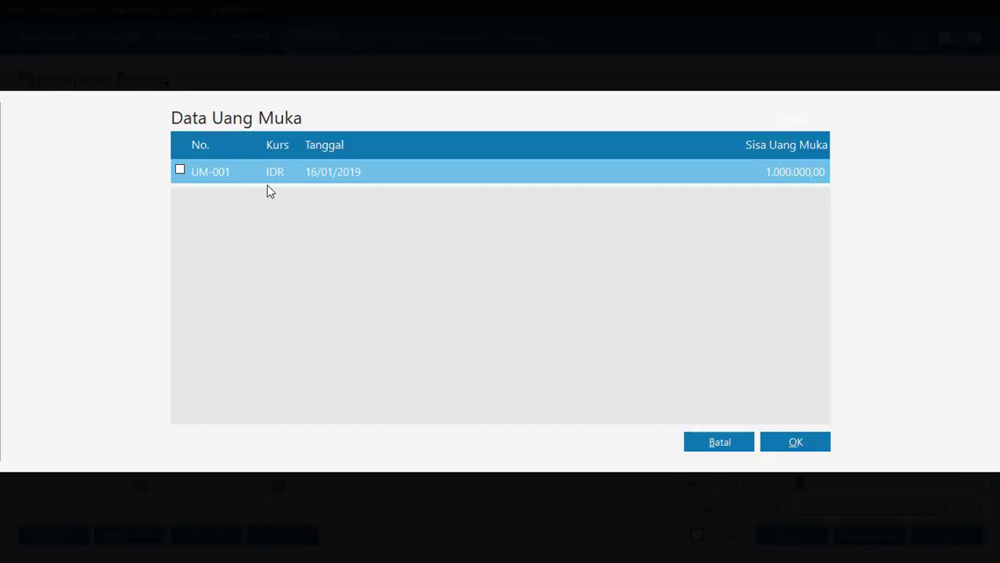
left_click(180, 172)
left_click(793, 442)
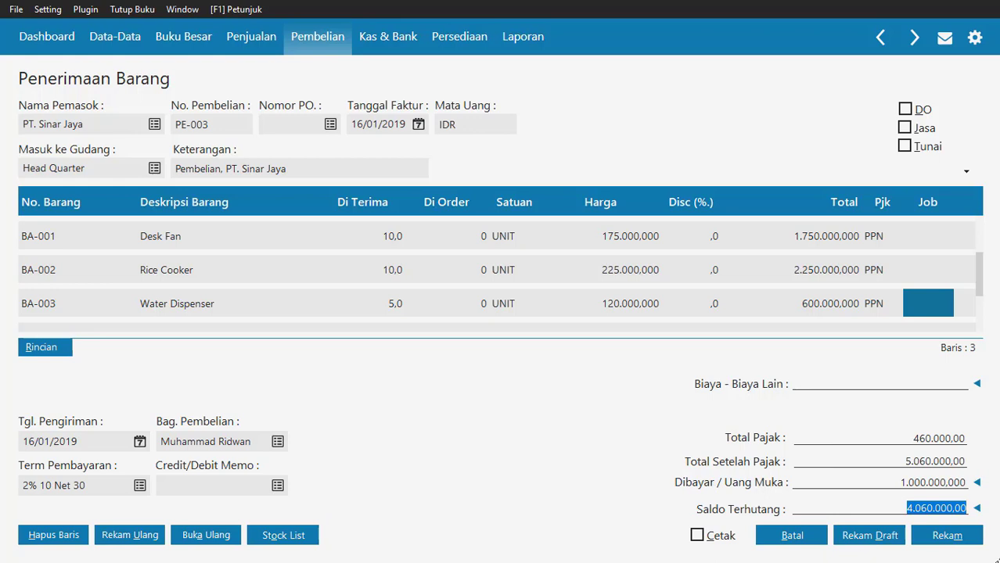
left_click(954, 537)
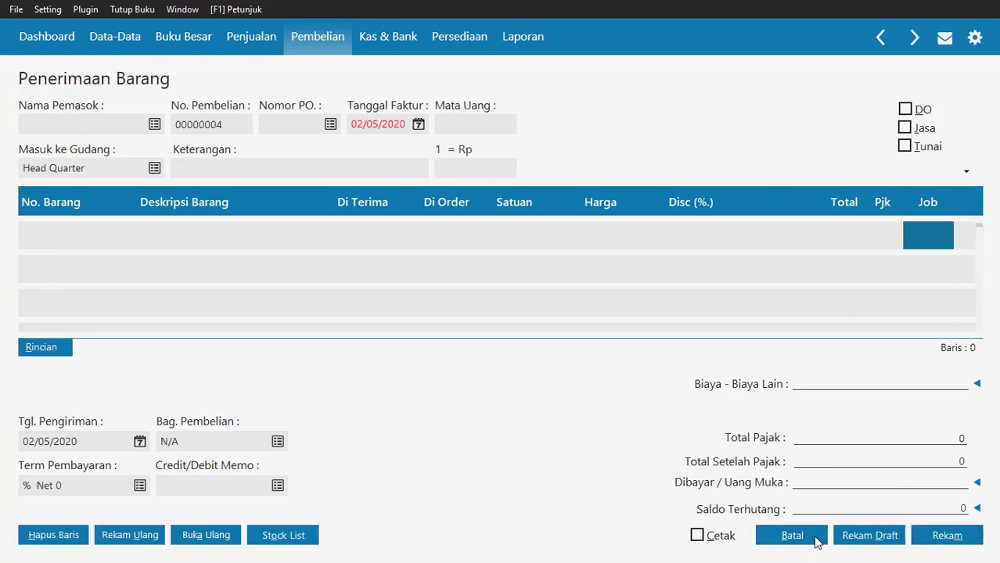
left_click(817, 542)
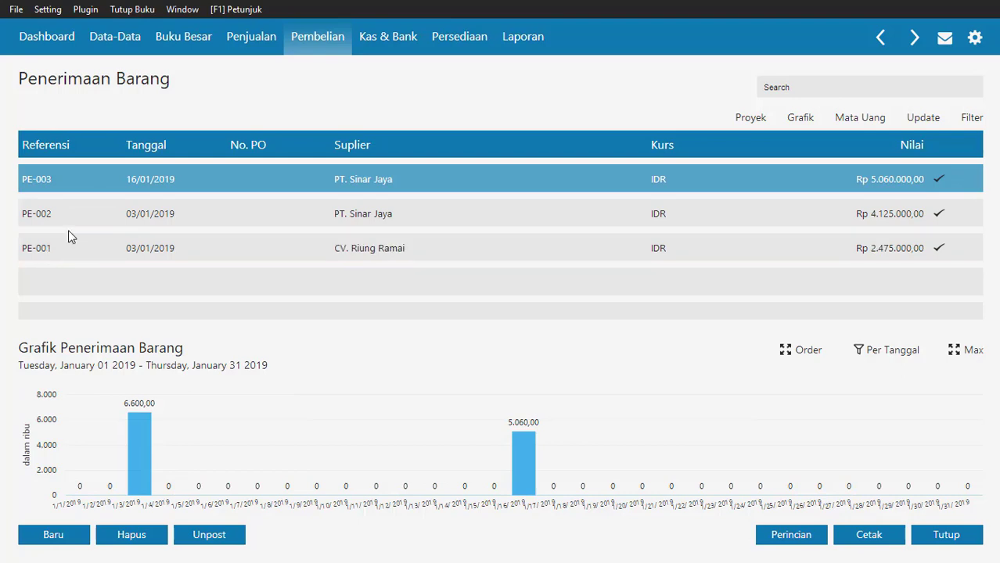
left_click(959, 538)
Consult Dokumen 1 under Pembayaran Hutang Usaha in the case study PDF and start a new debt payment in Zahir to PT. Sinar Jaya
key("alt+Tab")
scroll(630, 447, "down", 5)
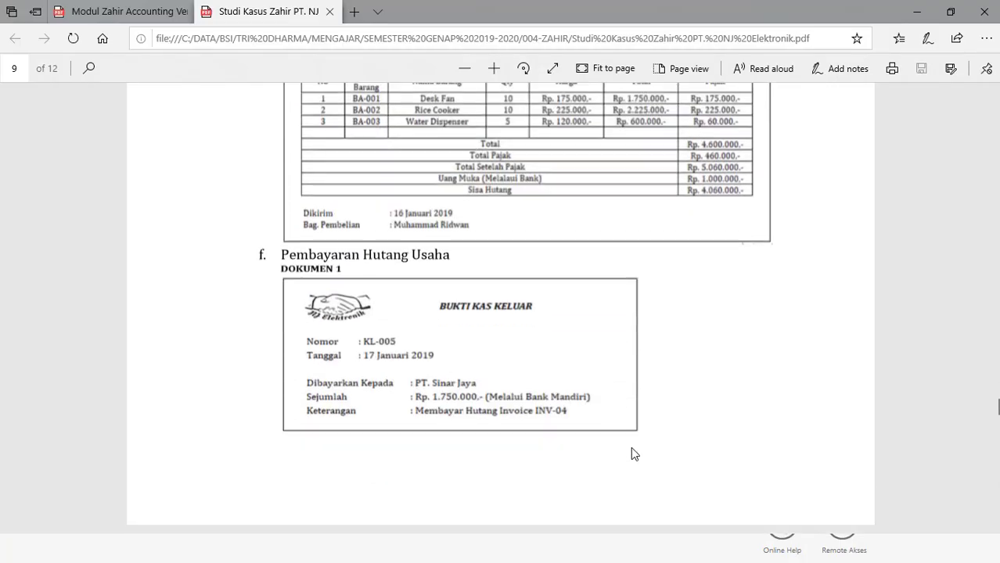
scroll(630, 447, "up", 1)
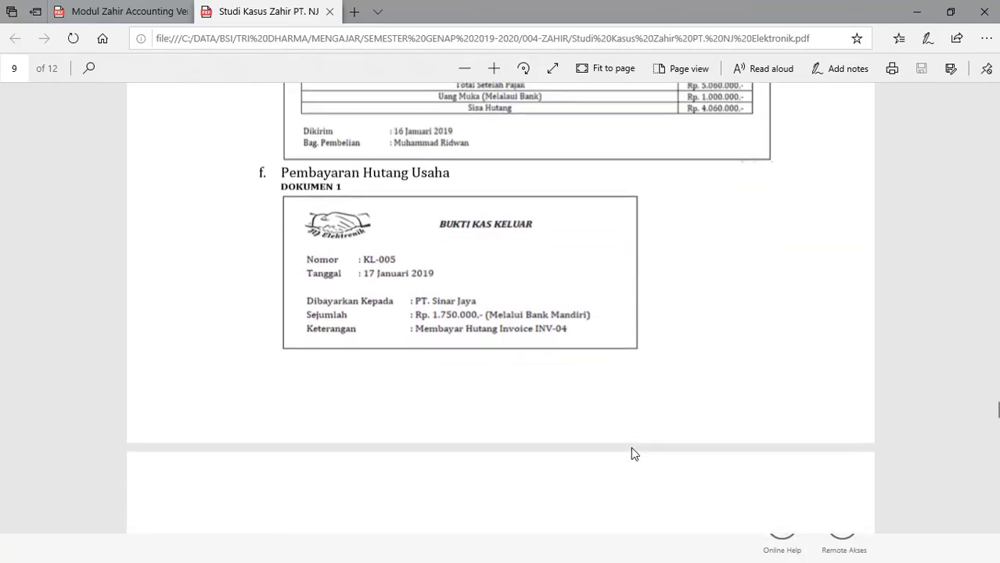
scroll(631, 447, "down", 1)
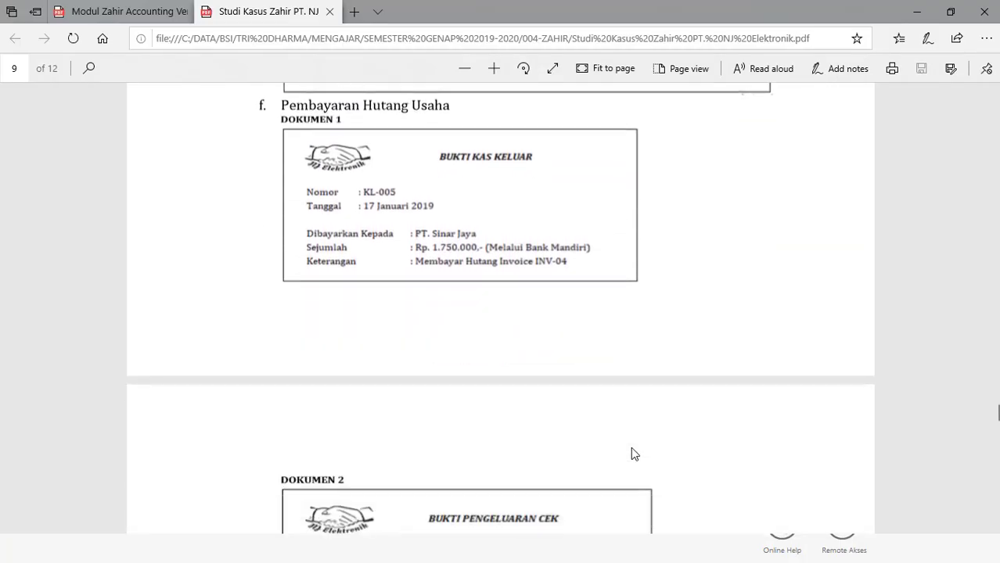
key("alt+Tab")
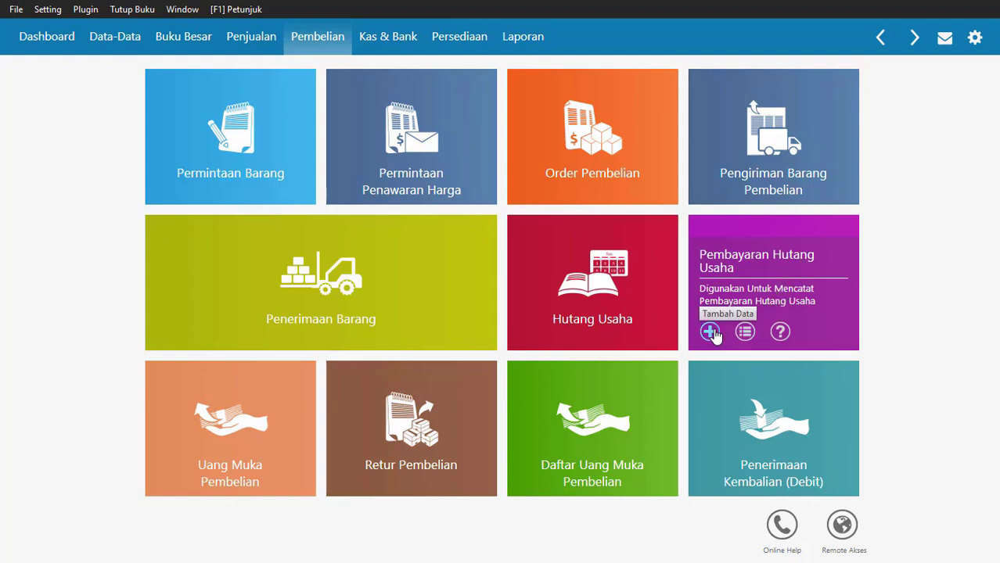
left_click(768, 277)
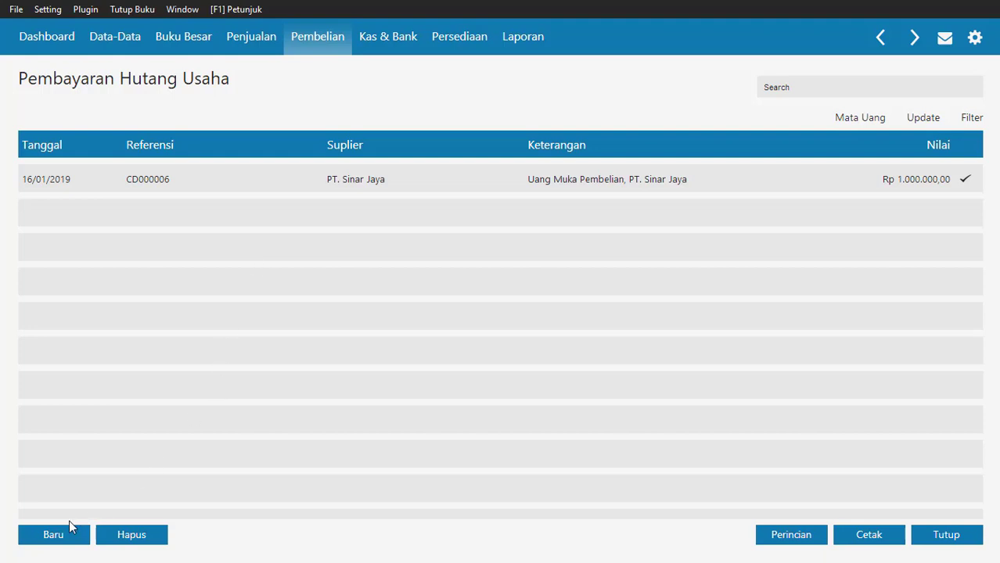
left_click(55, 536)
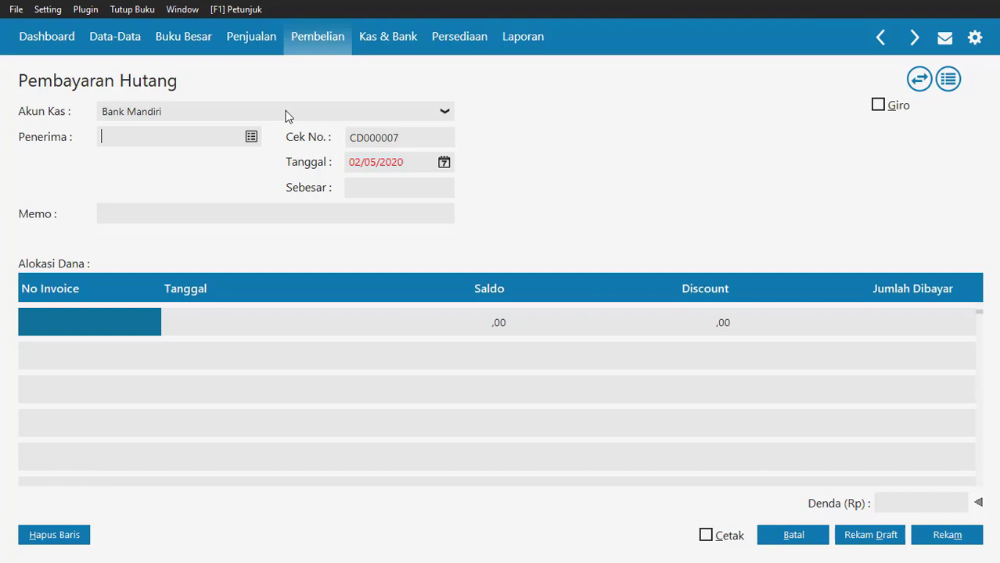
left_click(251, 136)
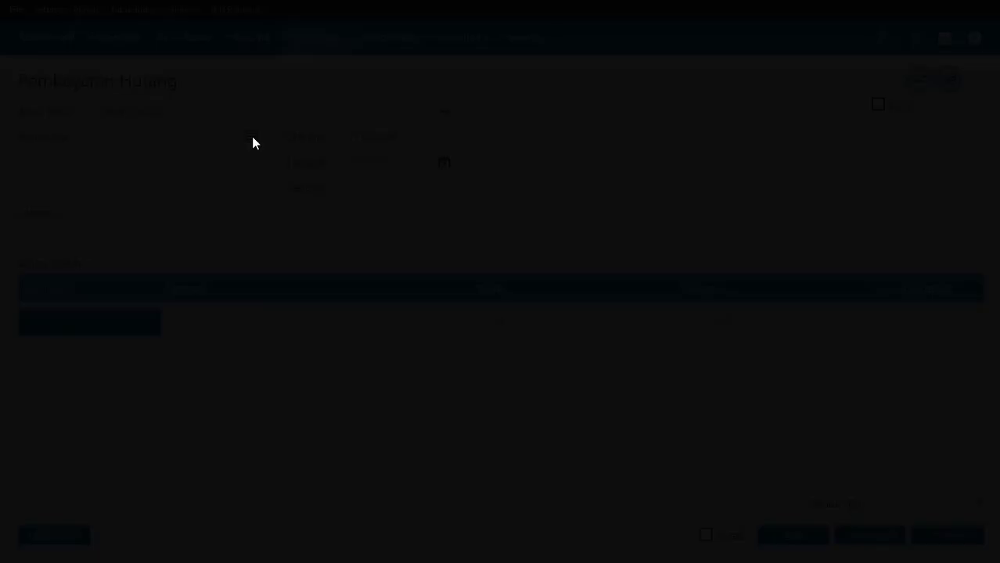
left_click(412, 186)
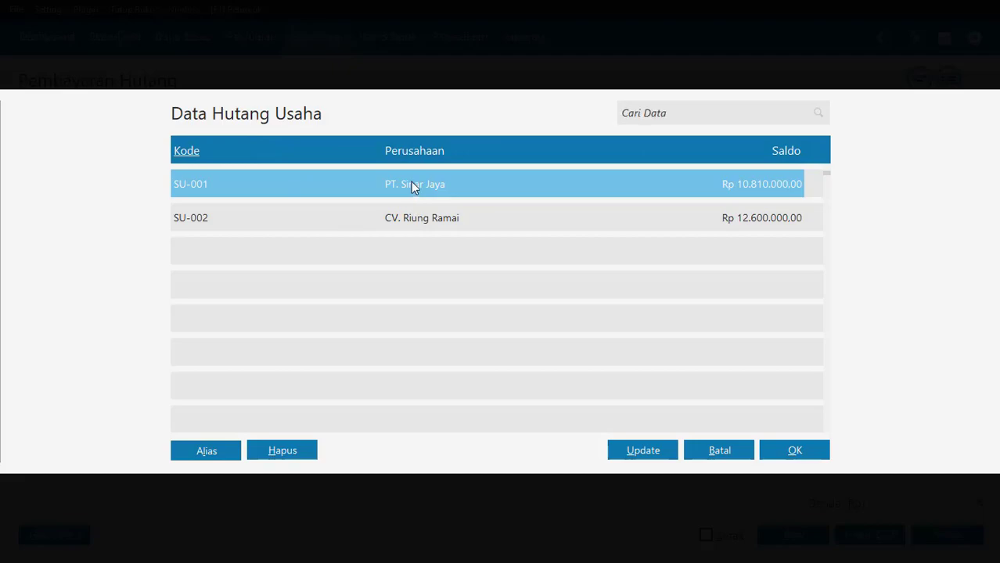
double_click(411, 184)
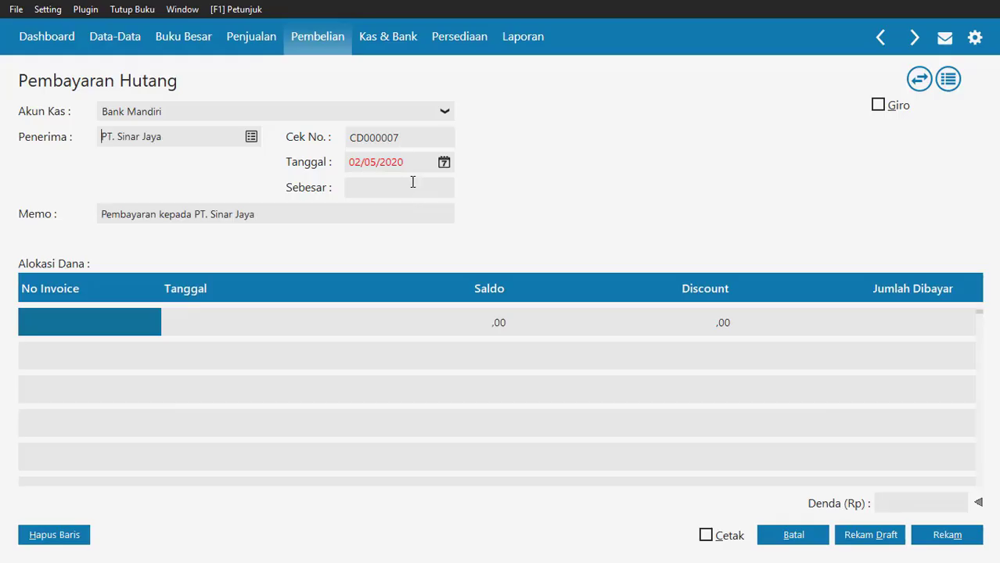
Set the payment's cheque number to KL-005, the date to 17/01/2019 and the amount to Rp 1.750.000
double_click(392, 140)
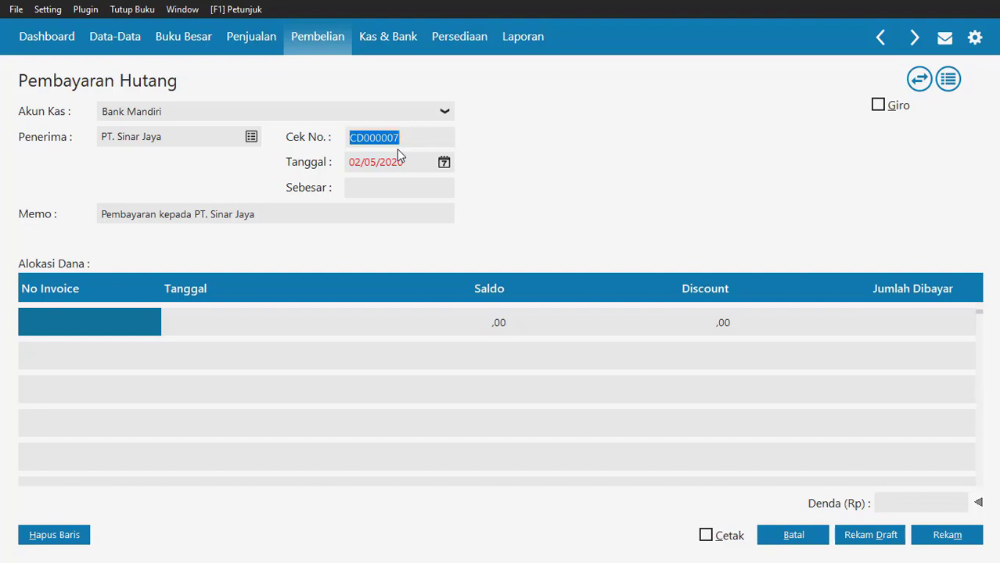
type("KL-005")
key("Tab")
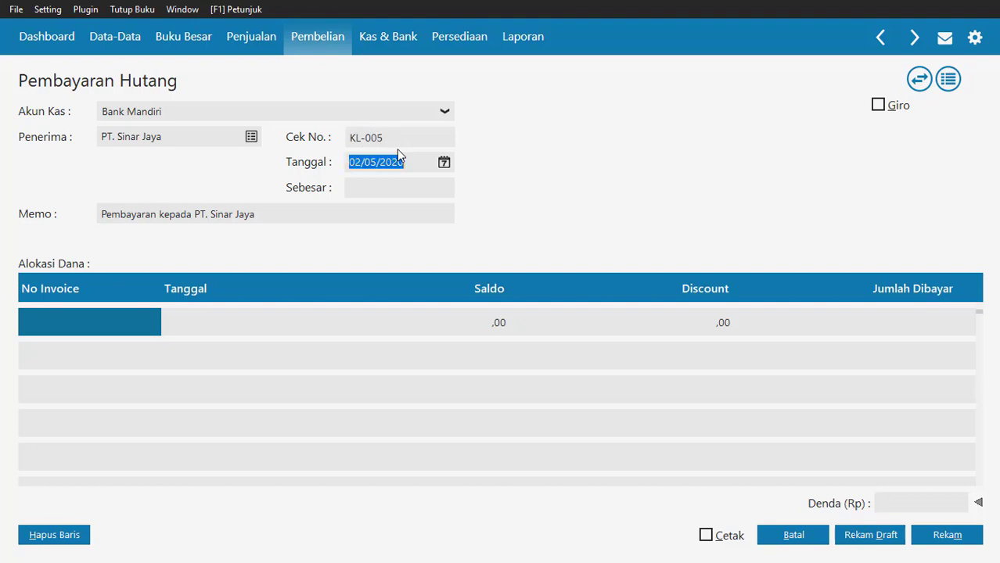
type("17/01/2019")
key("Tab")
type("1")
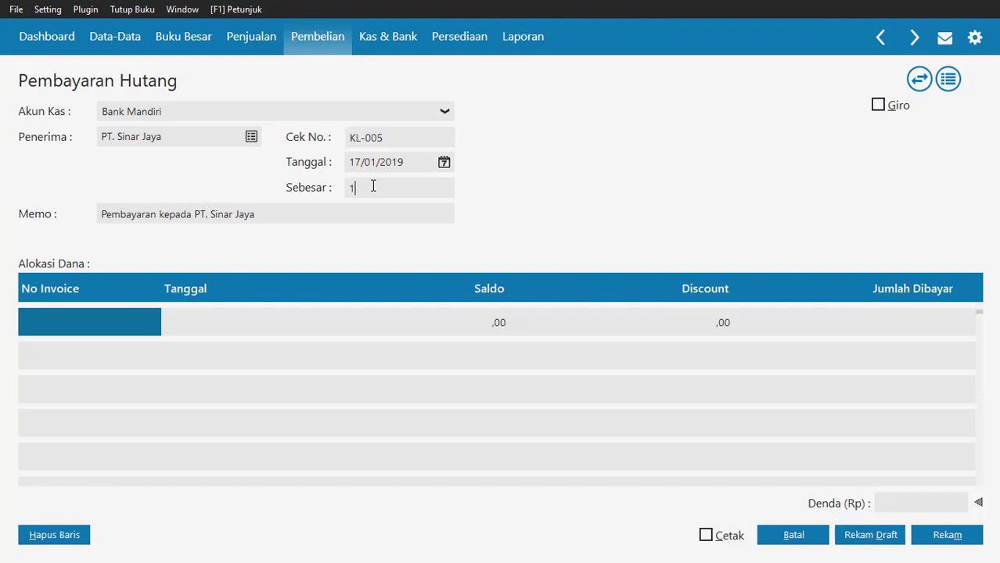
type(".750.00000")
key("Tab")
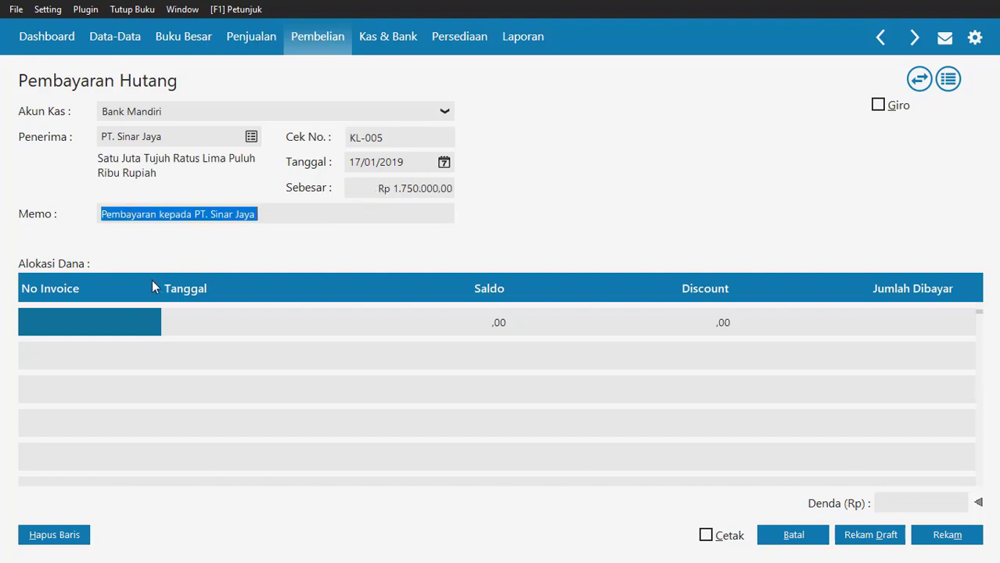
Allocate 1.750.000 of the payment to invoice INV-04, record the transaction and close the payment form
left_click(116, 324)
left_click(115, 322)
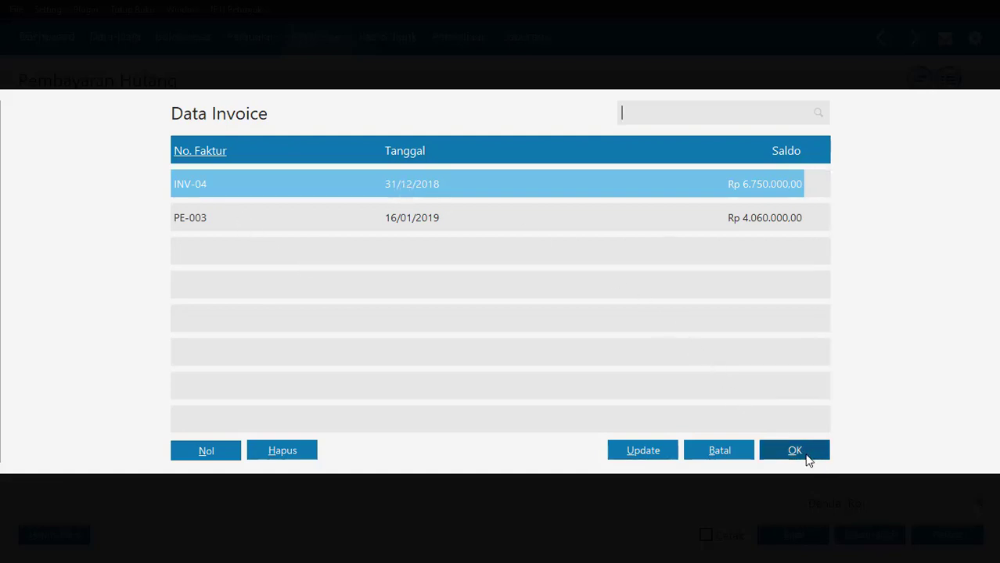
double_click(494, 182)
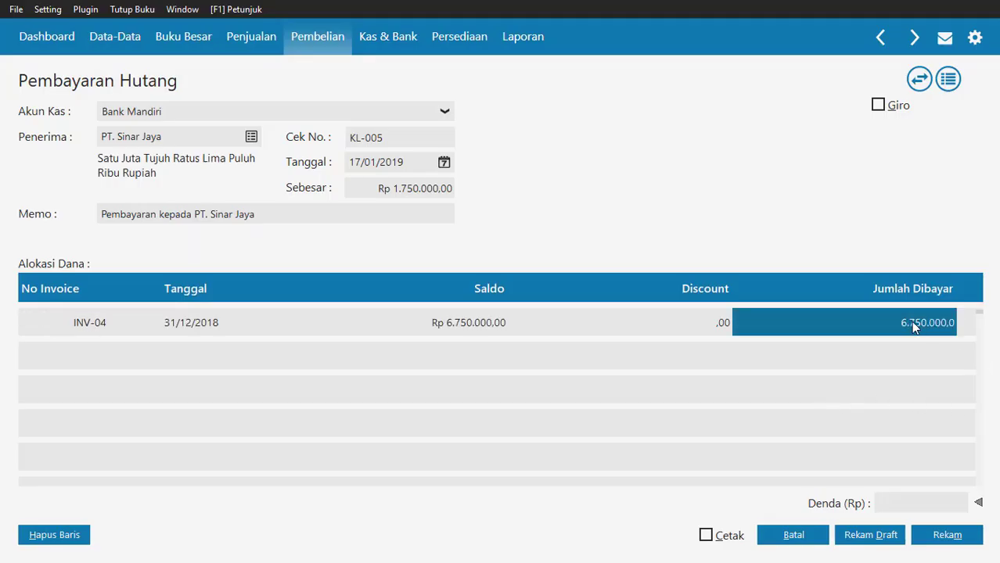
type("1")
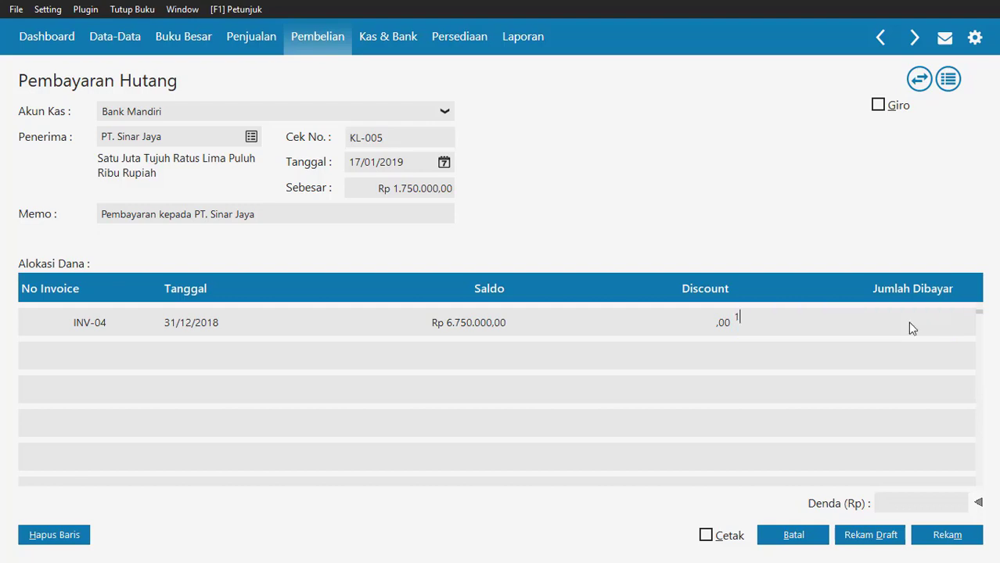
type("750000")
key("Return")
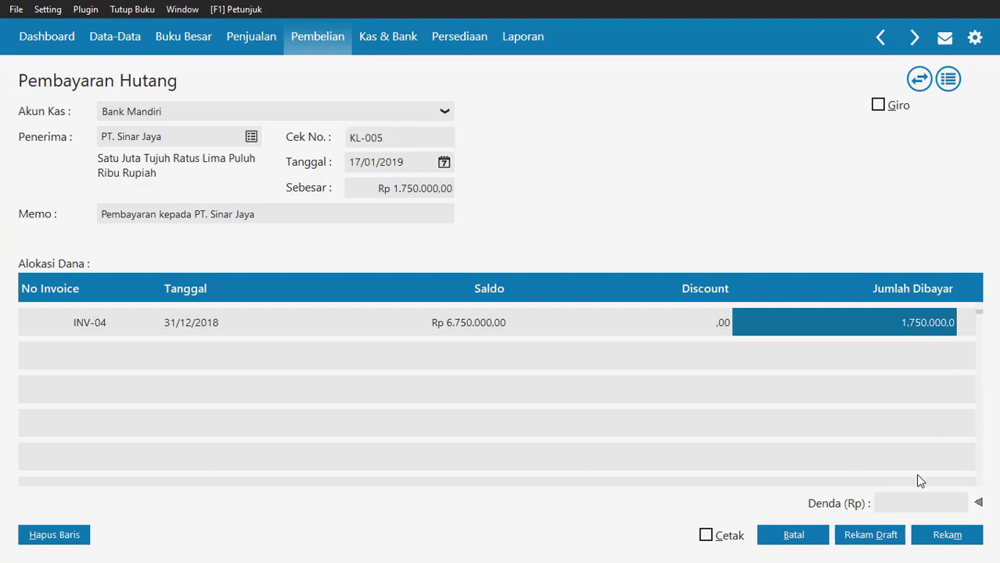
left_click(948, 537)
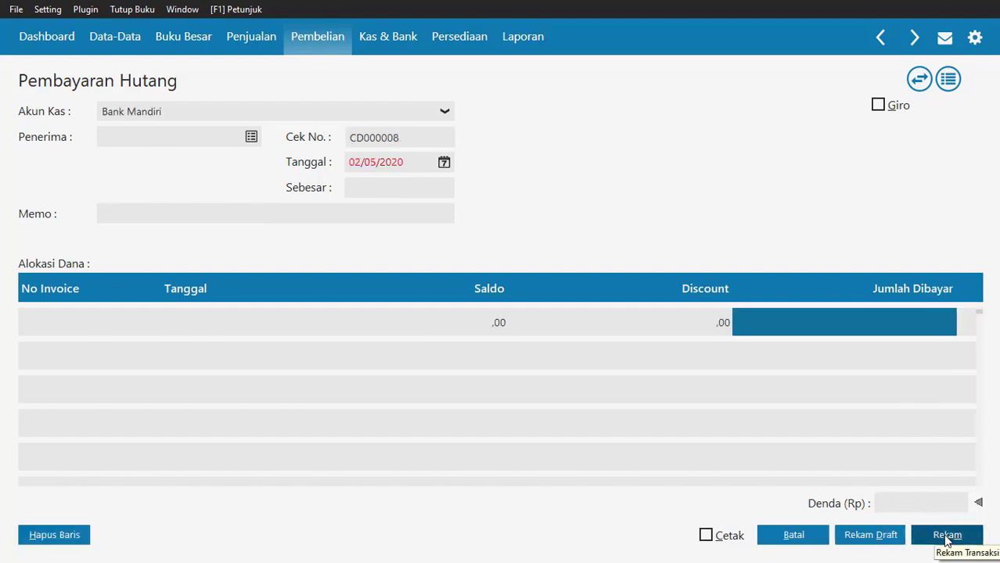
left_click(796, 536)
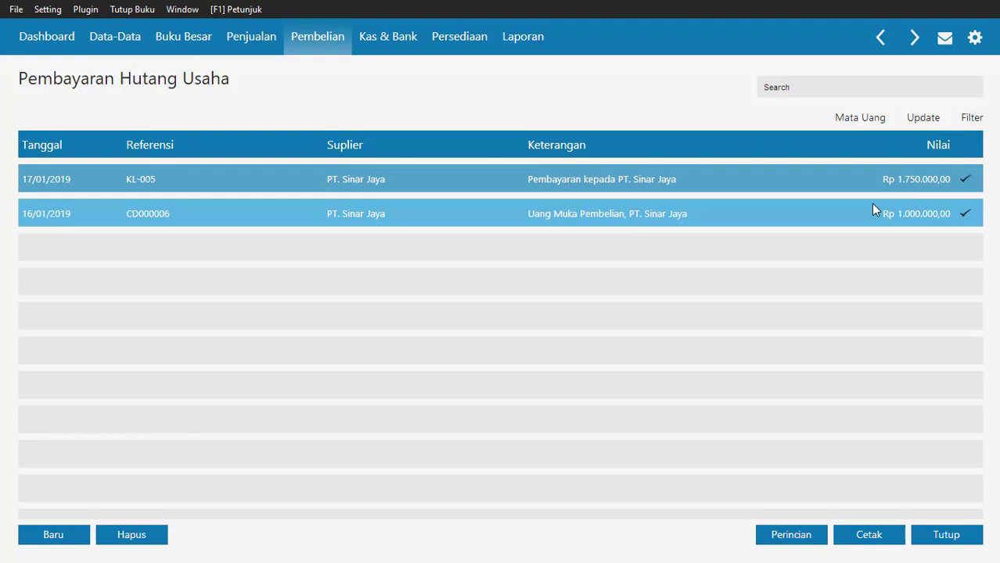
Consult Dokumen 2 in the case study PDF and start a new debt payment in Zahir to CV. Riung Ramai
key("alt+Tab")
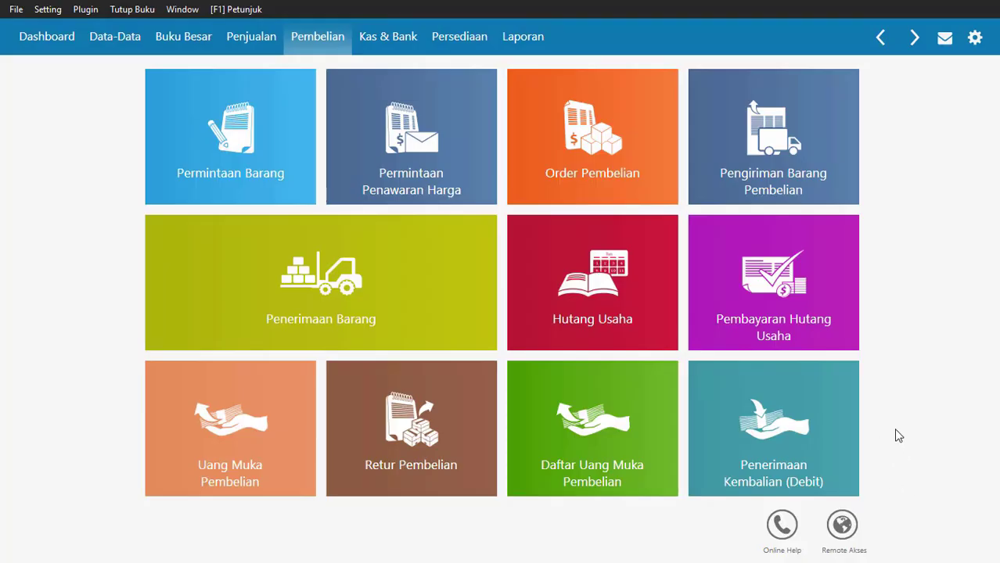
mouse_move(813, 328)
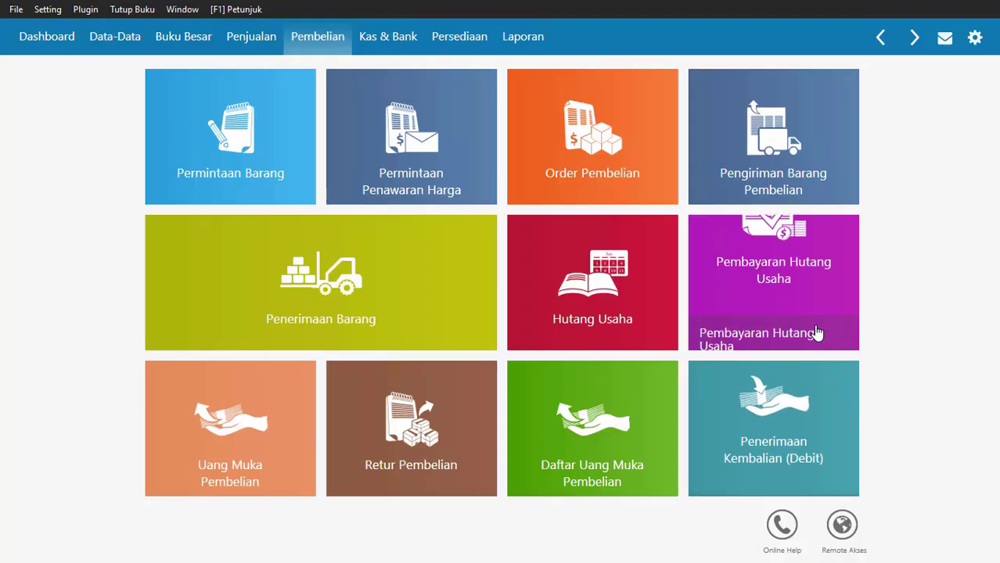
left_click(808, 305)
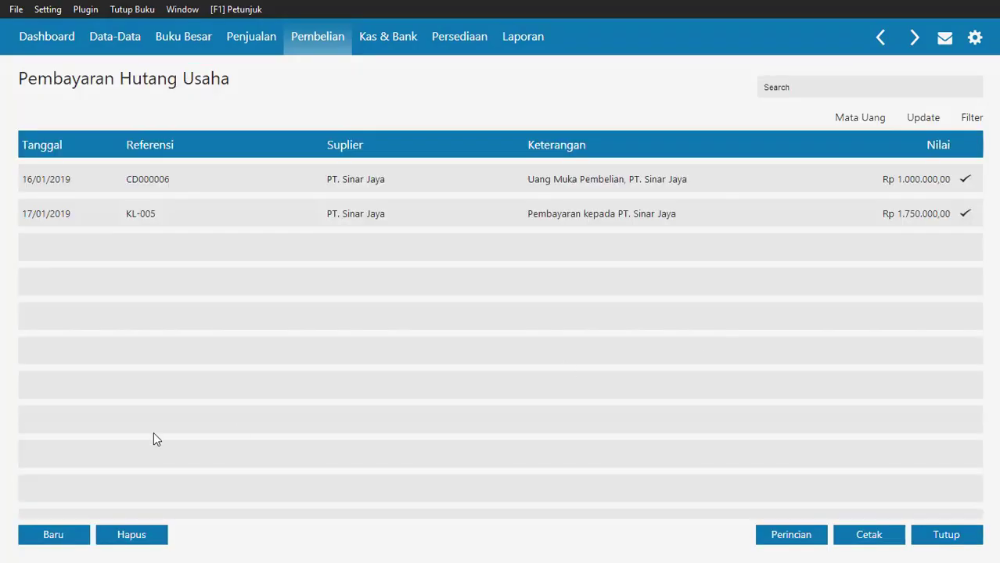
left_click(51, 537)
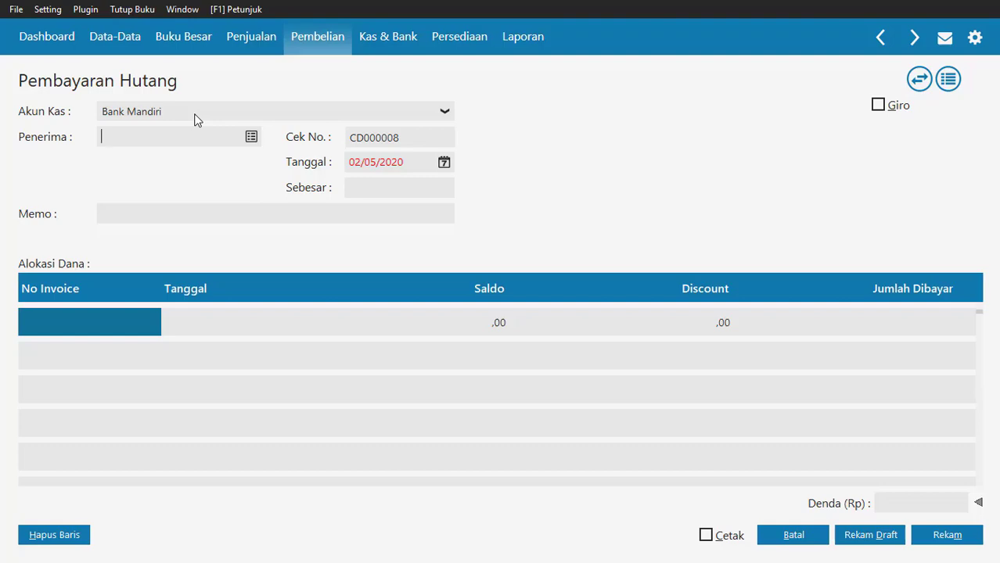
left_click(251, 139)
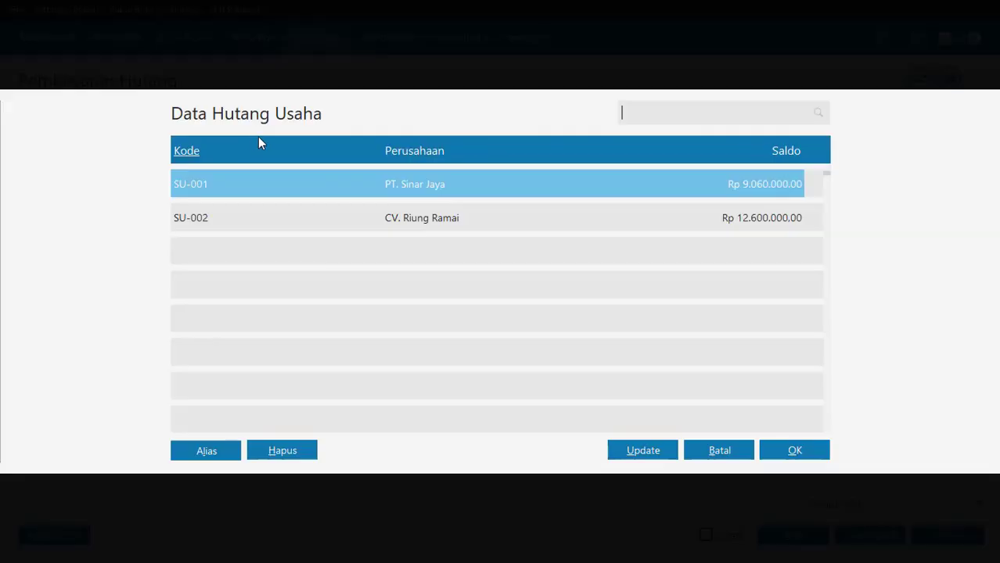
left_click(418, 221)
double_click(418, 219)
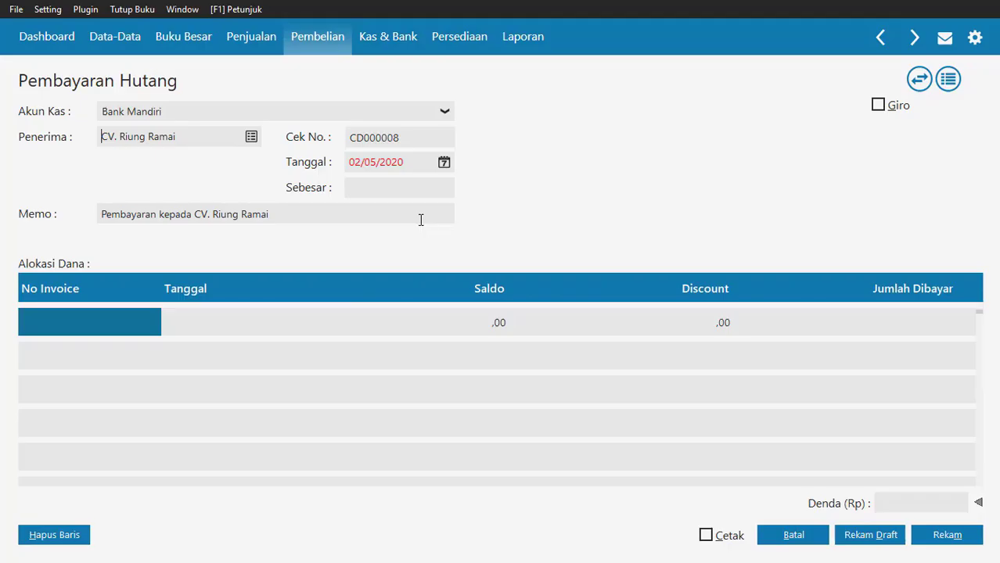
Set the payment's cheque number to KL-006, the date to 21/01/2019 and the amount to Rp 6.750.000
left_click(405, 137)
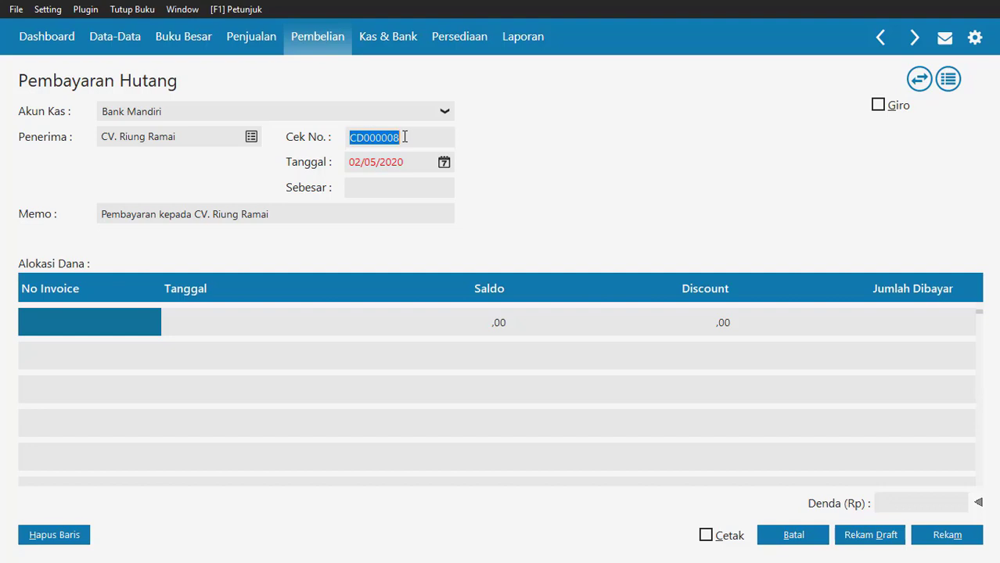
type("KL-0")
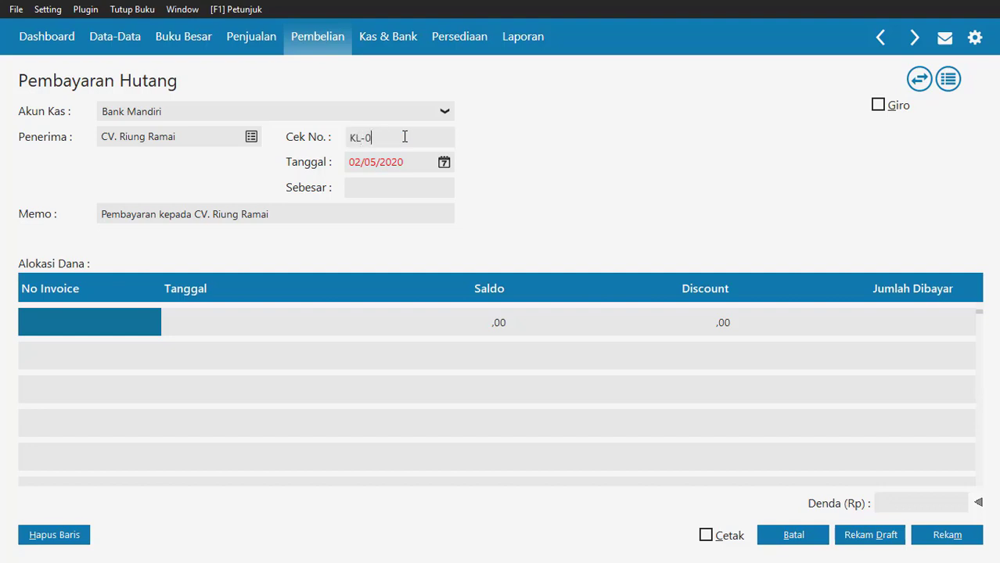
type("06")
key("Tab")
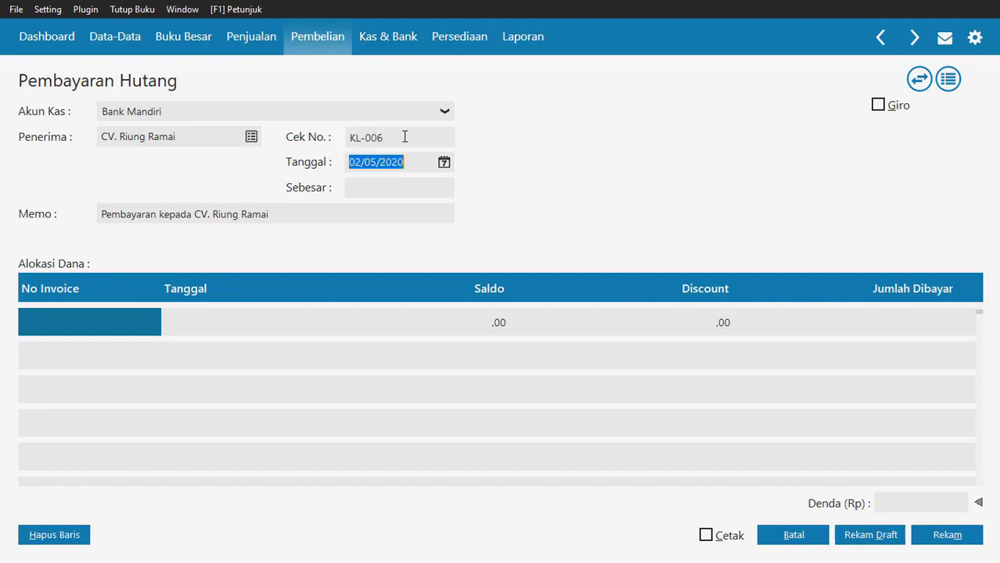
type("21/01/2")
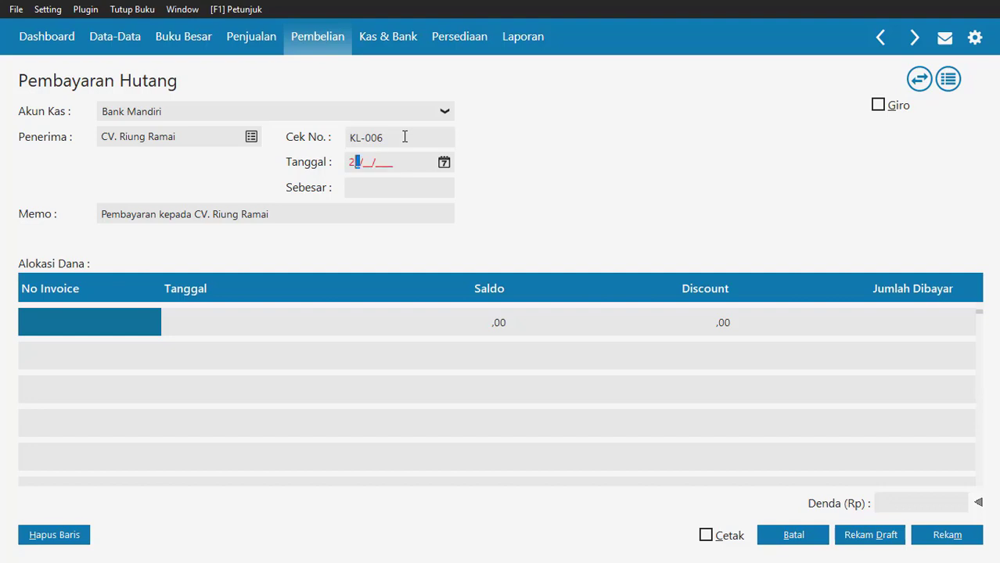
type("019")
type("6")
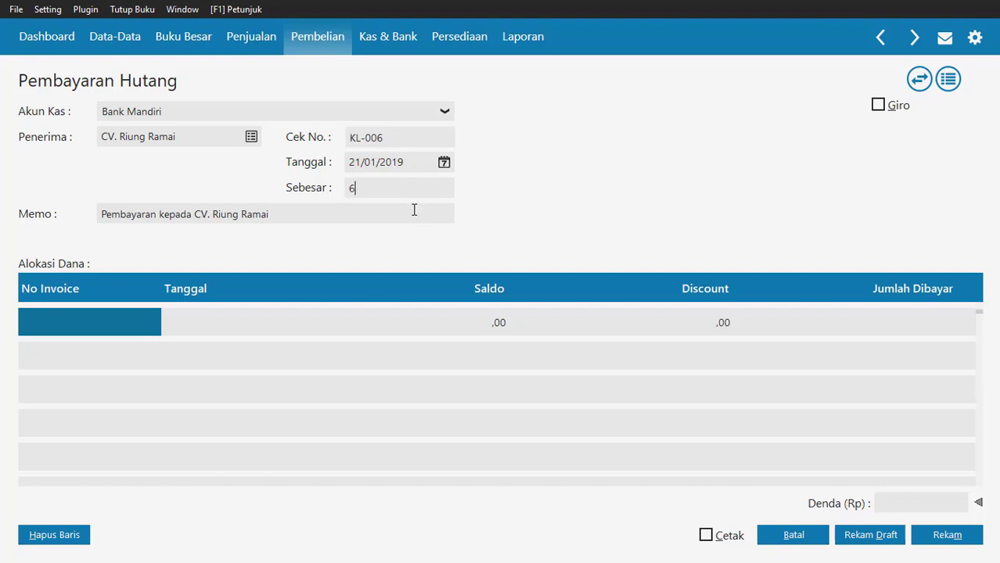
type(".750.0000")
key("Tab")
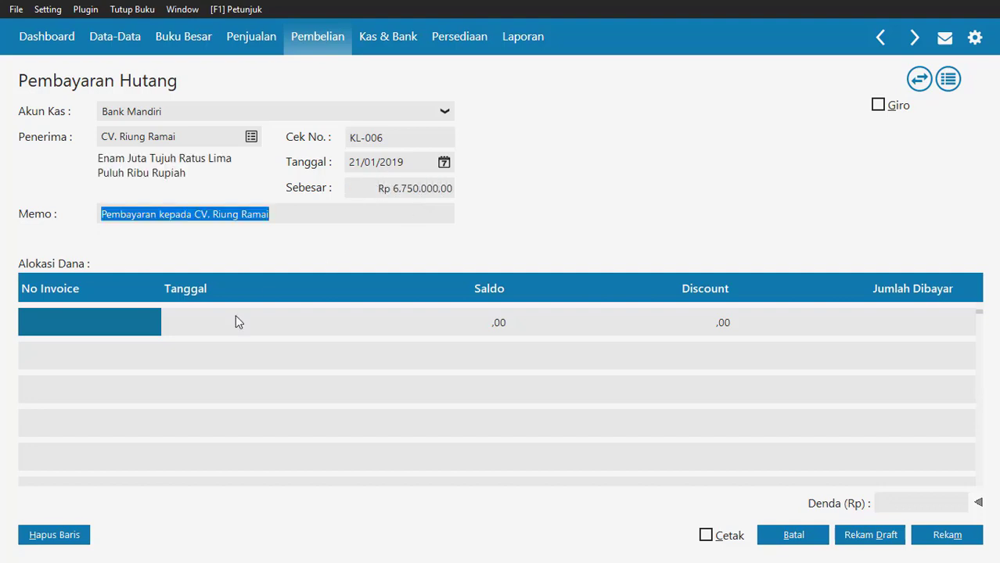
Select invoice INV-05 for the payment allocation and set its amount paid to 6.750.000
left_click(82, 327)
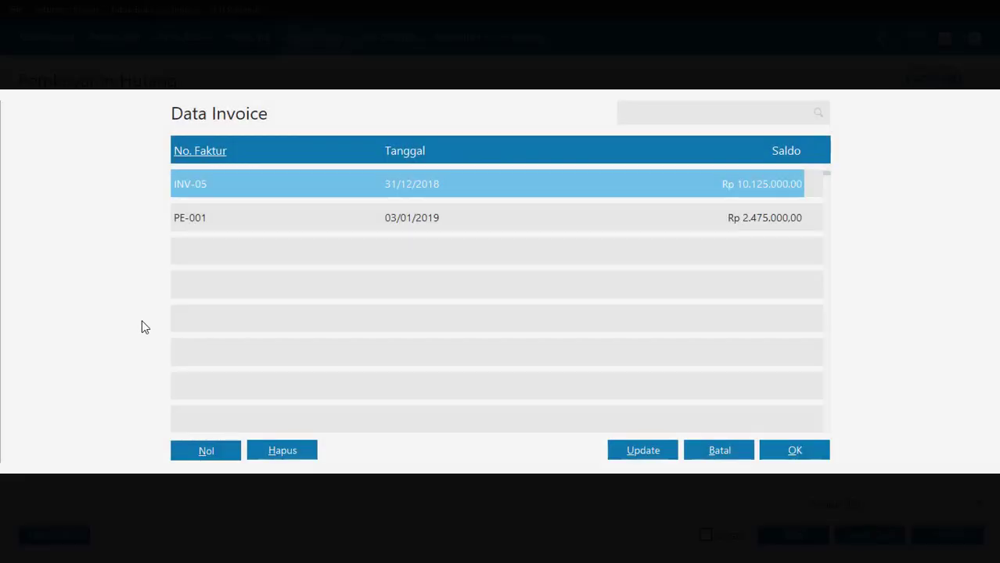
double_click(217, 193)
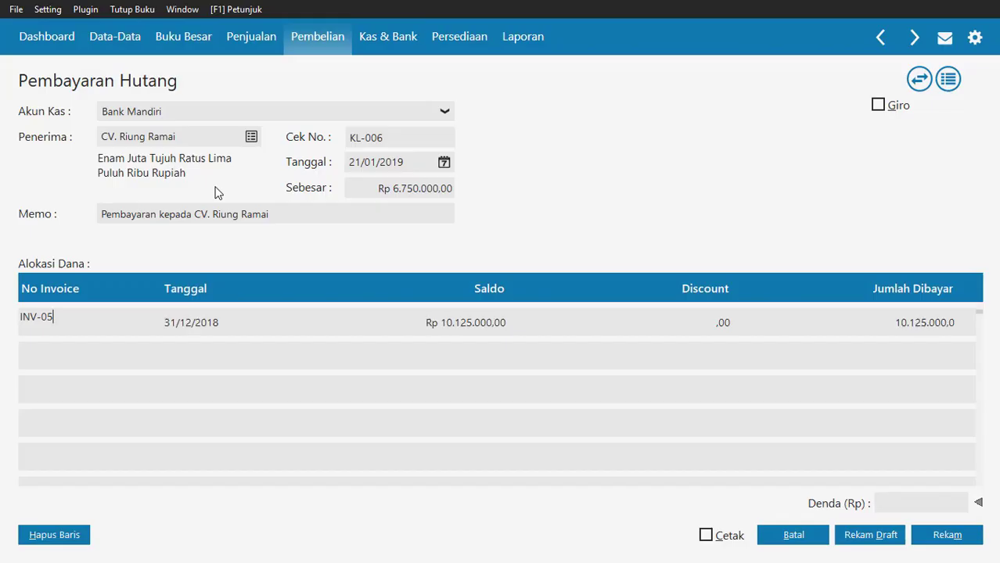
left_click(920, 331)
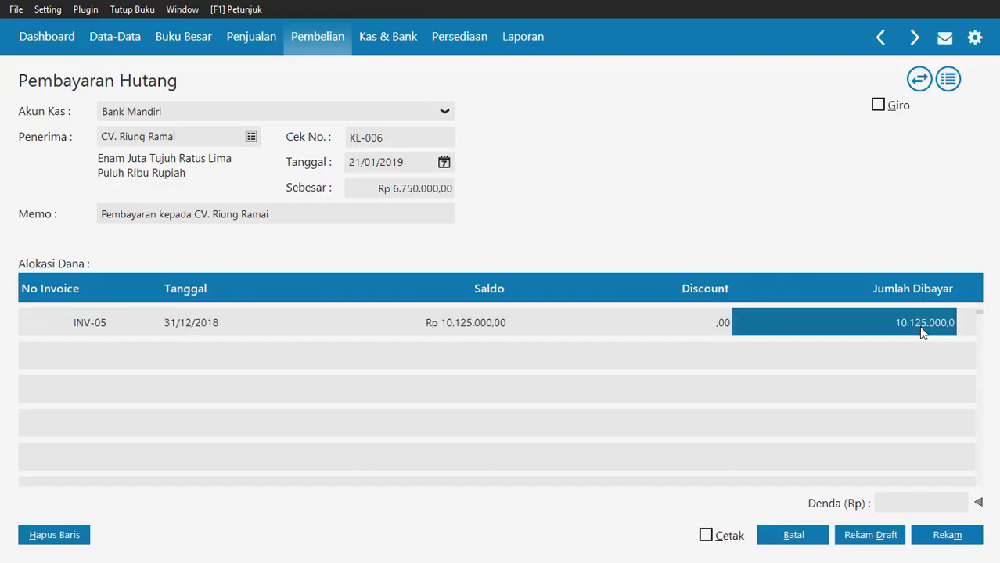
left_click(437, 189)
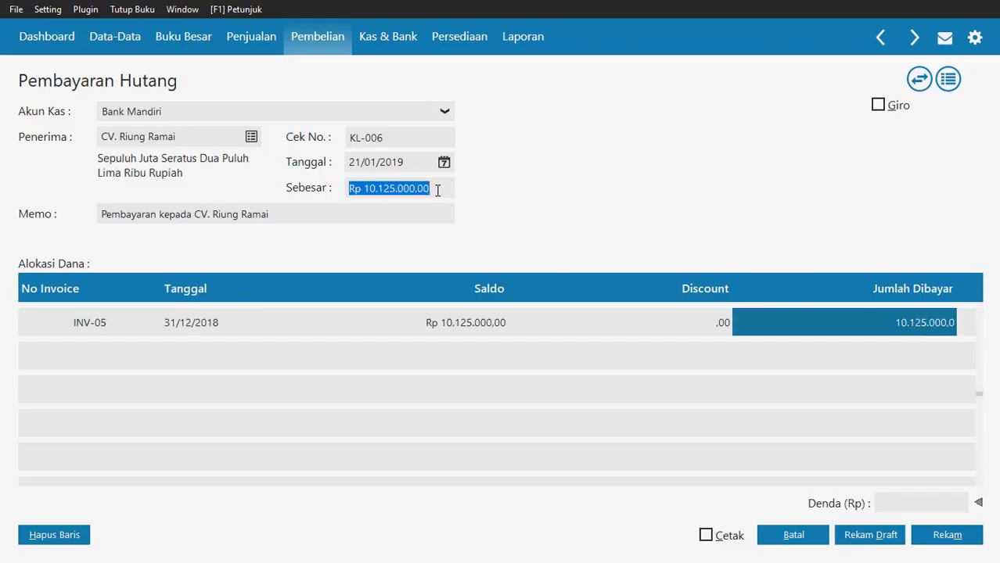
left_click(917, 321)
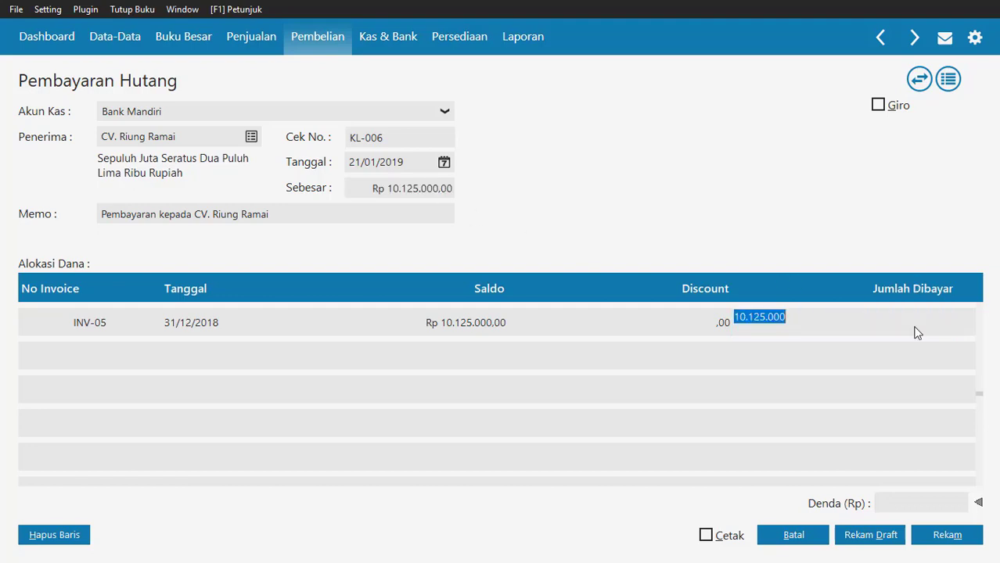
type("6.75")
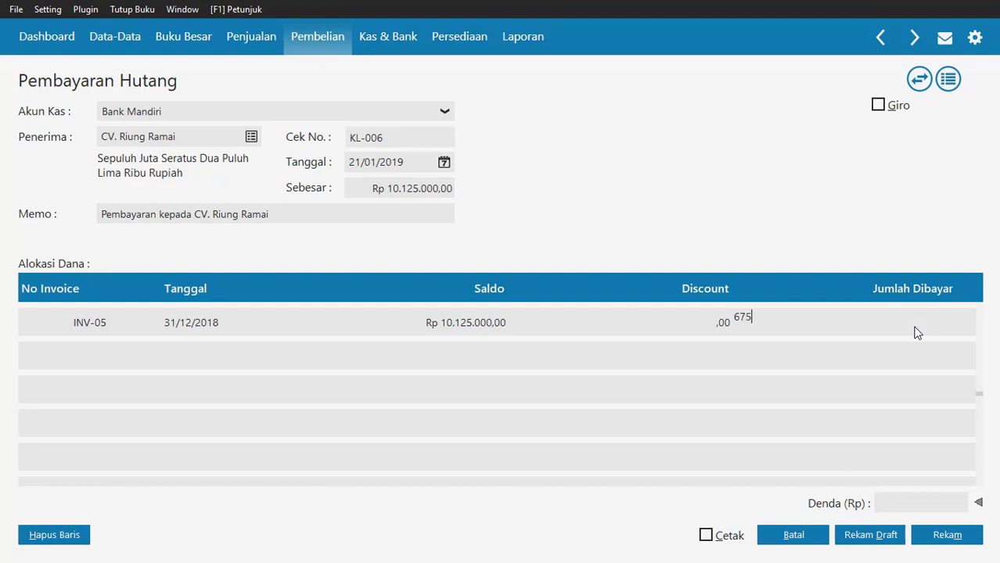
type("0.000")
key("Return")
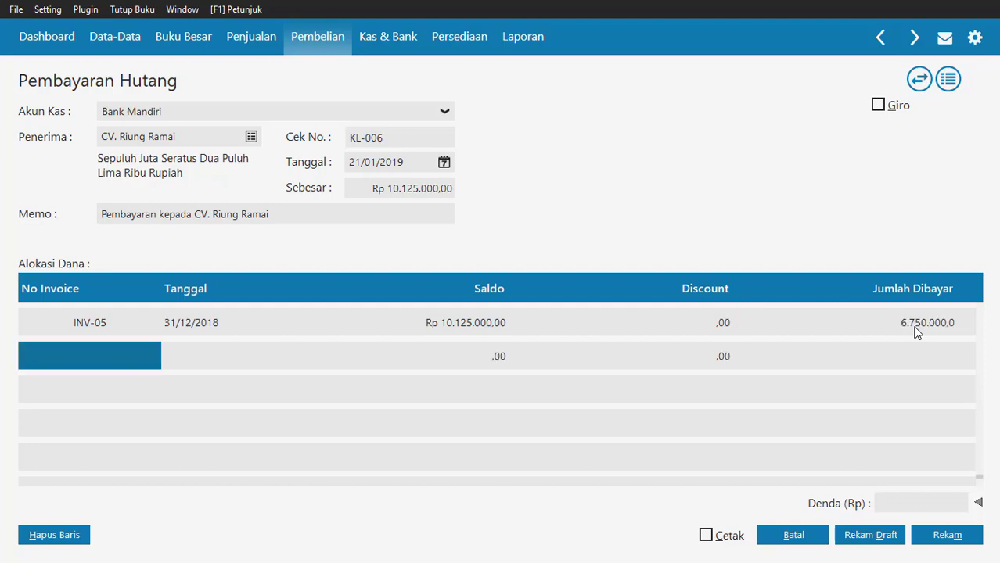
Refresh the payment total to match the INV-05 allocation, record the transaction and close the payment form
left_click(441, 191)
left_click(433, 217)
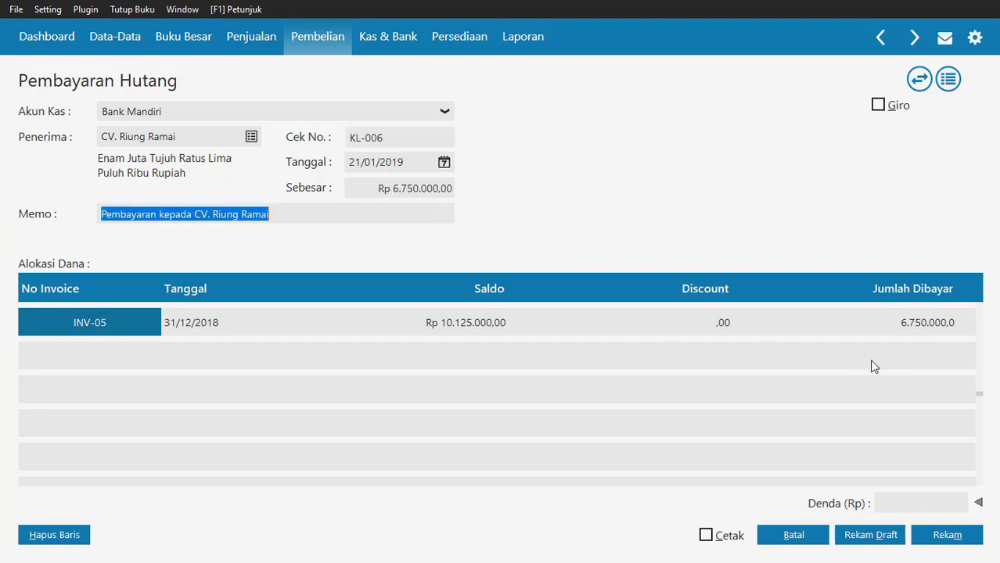
left_click(917, 443)
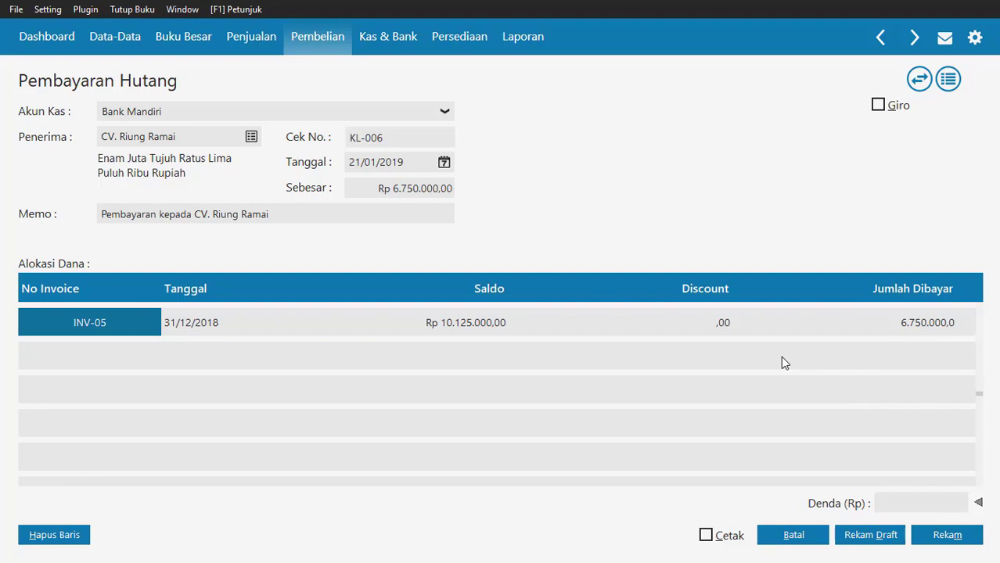
left_click(945, 538)
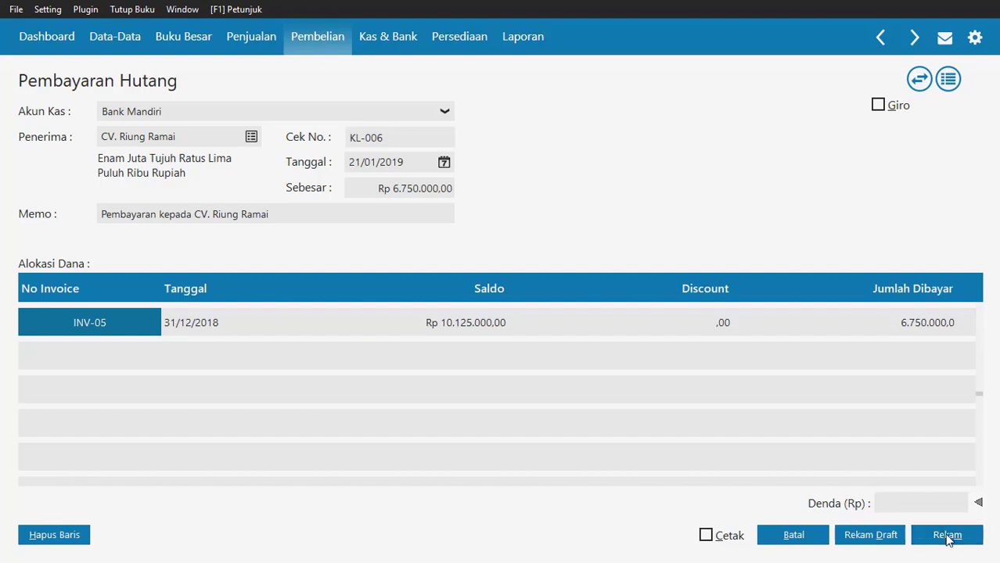
left_click(805, 541)
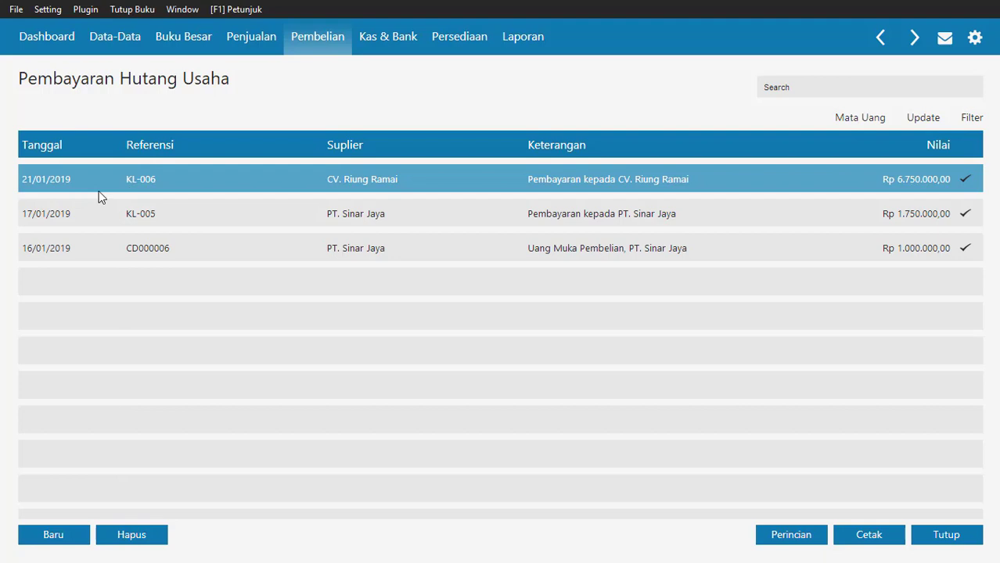
Reopen payment KL-006, mark it as a giro payment and post the edit with the explanation "Merubah transaksi dengan Giro"
double_click(56, 185)
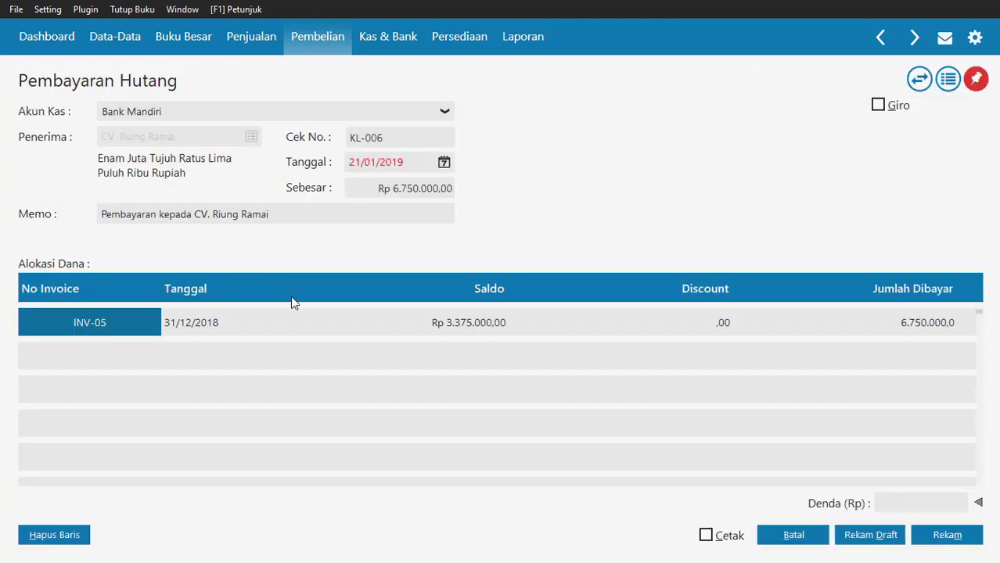
left_click(876, 108)
left_click(948, 539)
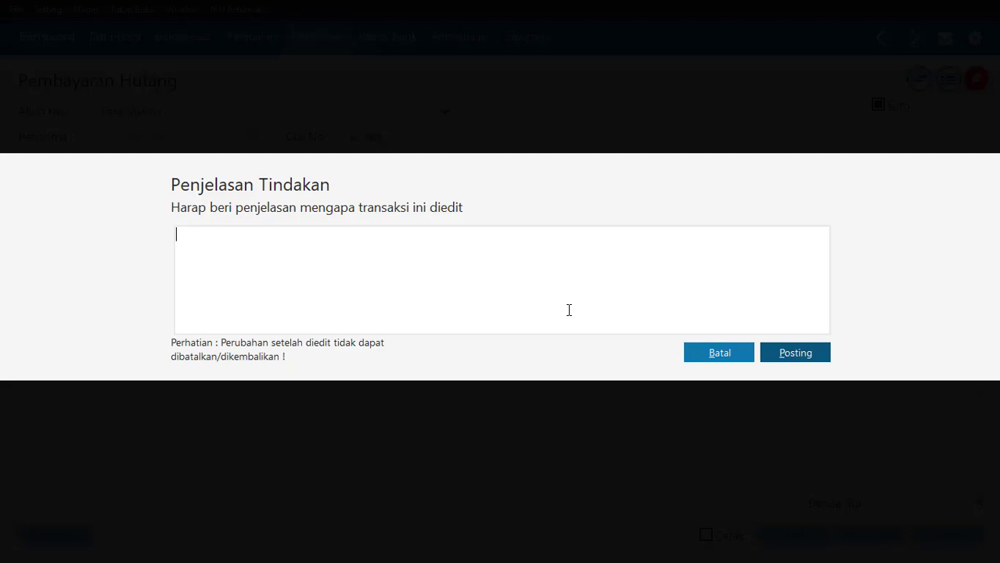
type("Merubah transaksi dengan ")
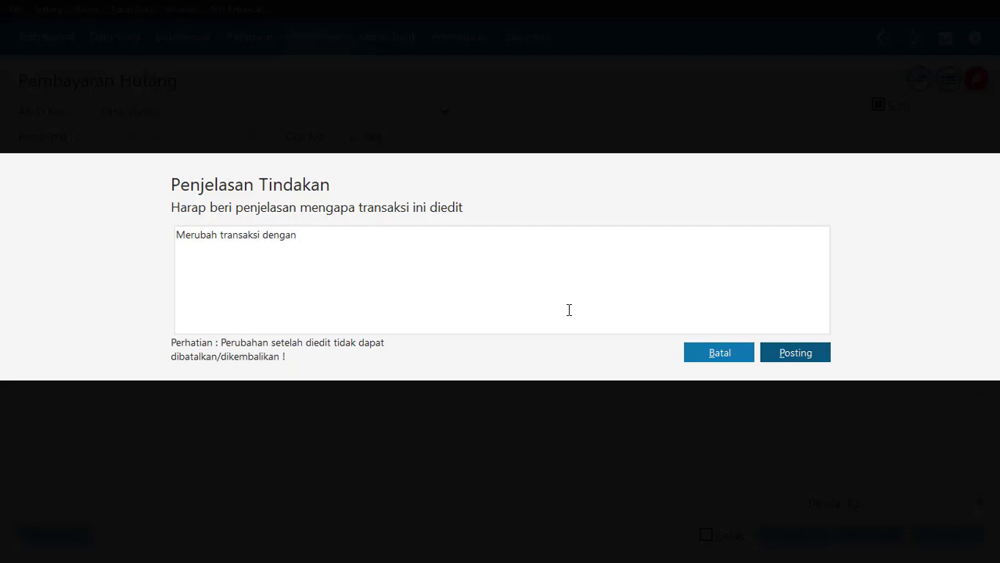
type("Giro")
left_click(791, 356)
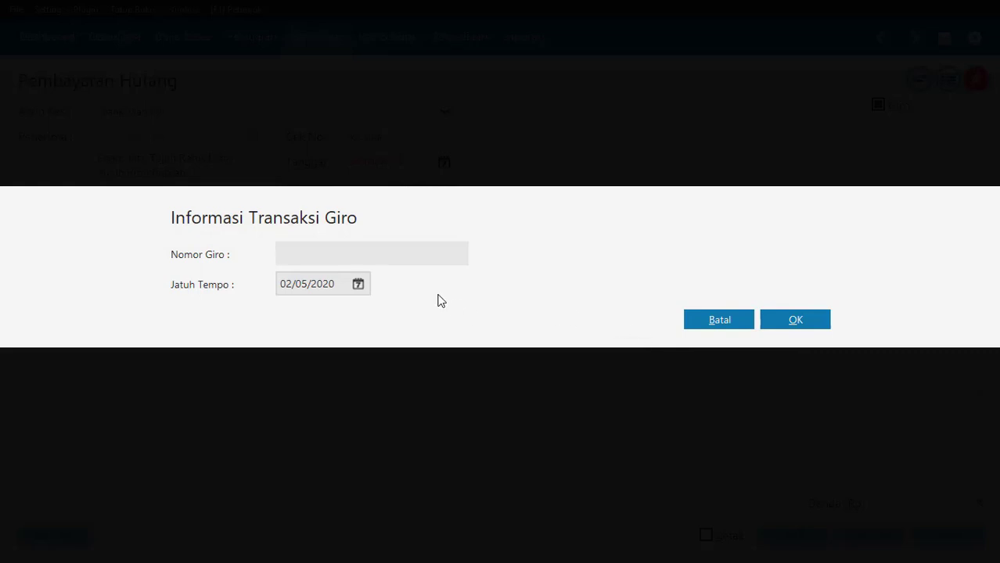
Enter giro number GR-001 with due date 28/01/2019, keep the original transaction date and acknowledge the deferred posting notice
type("GR-001")
key("Tab")
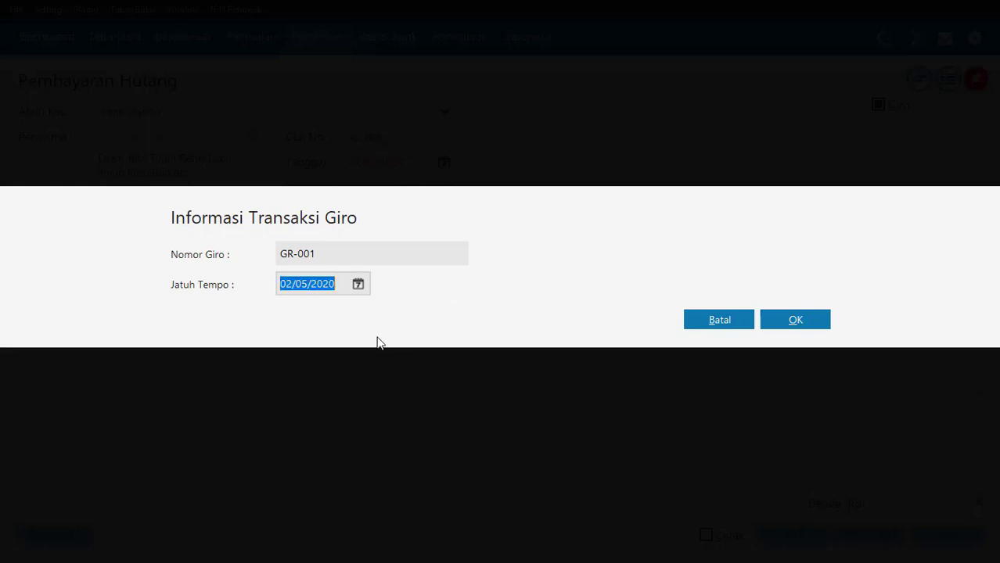
type("28")
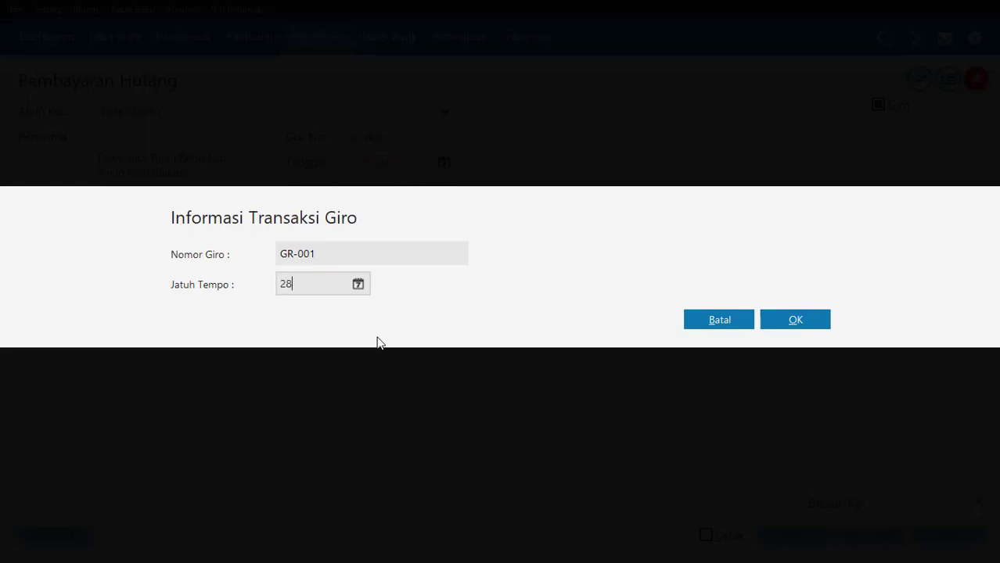
type("/01/2019")
key("Tab")
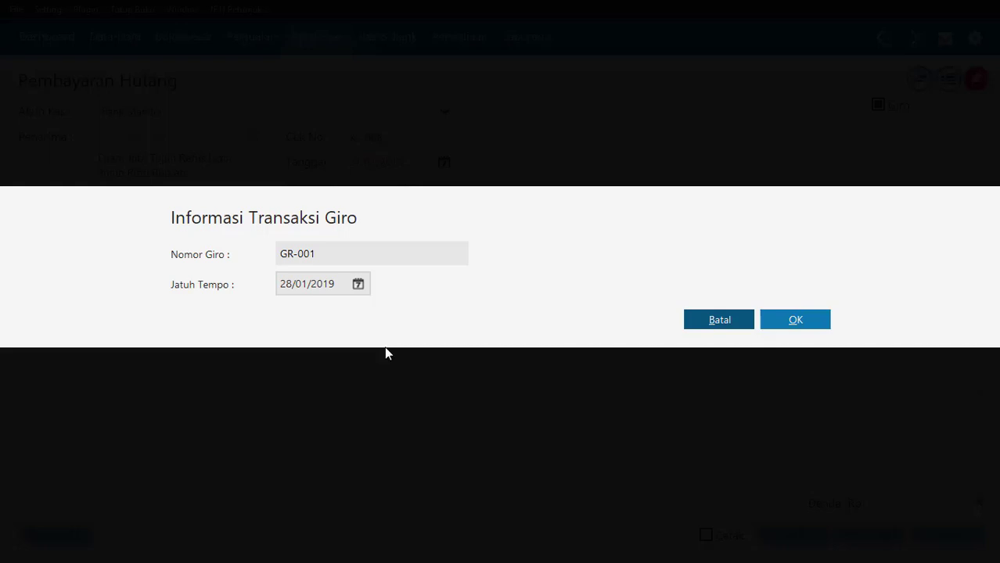
left_click(792, 320)
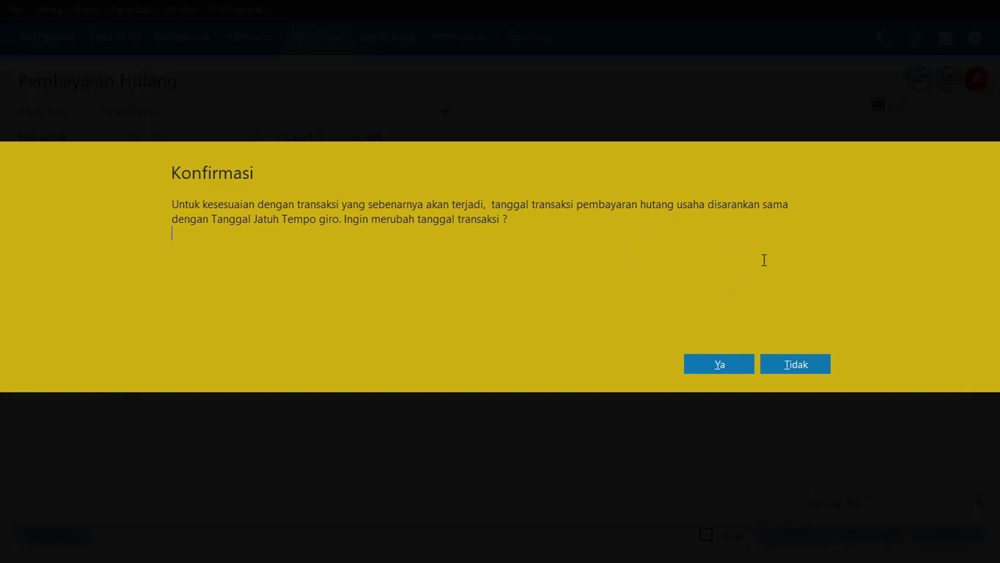
left_click(789, 371)
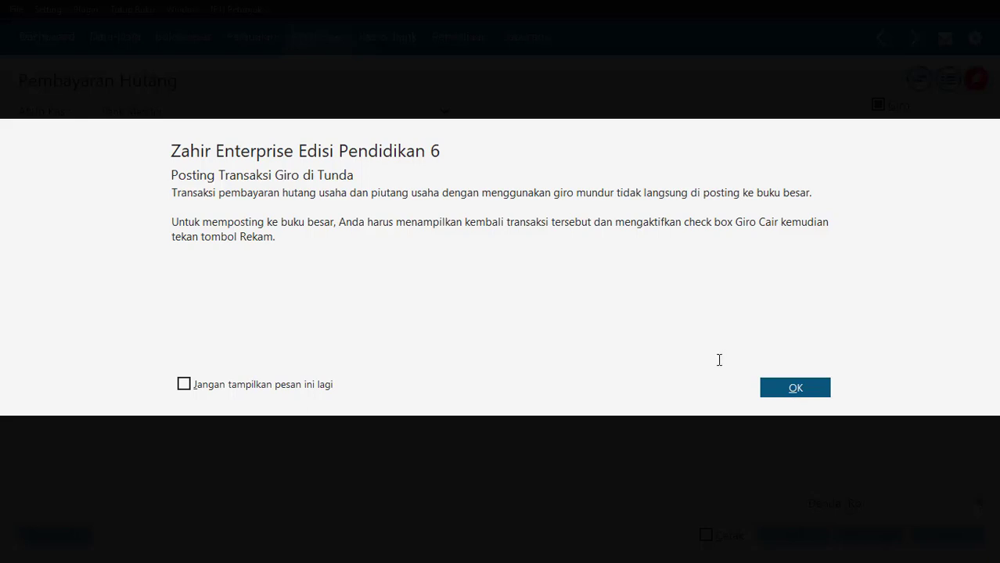
left_click(793, 388)
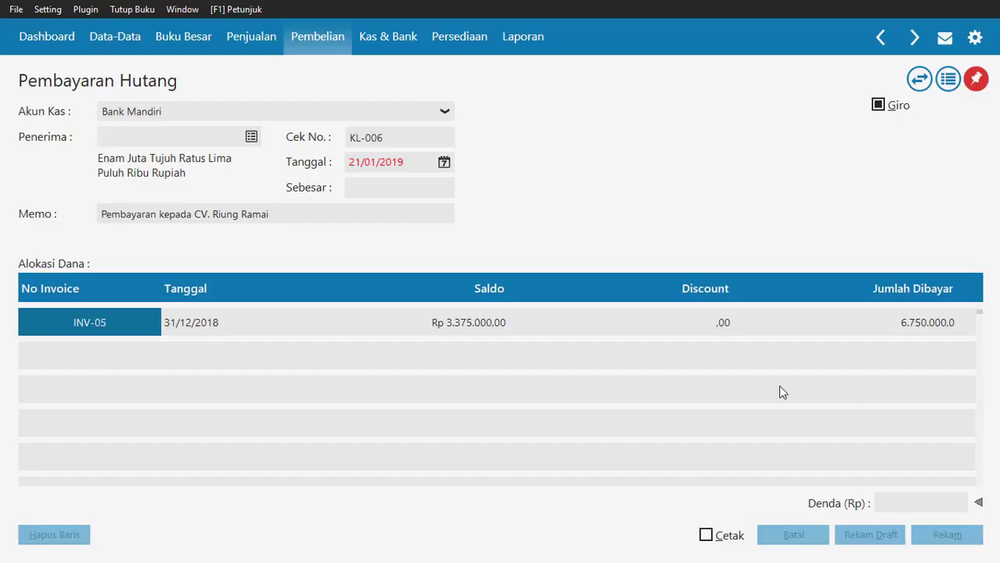
Consult Dokumen 3 (KL-007) in the case study PDF and open the outgoing giro list in Zahir
key("alt+Tab")
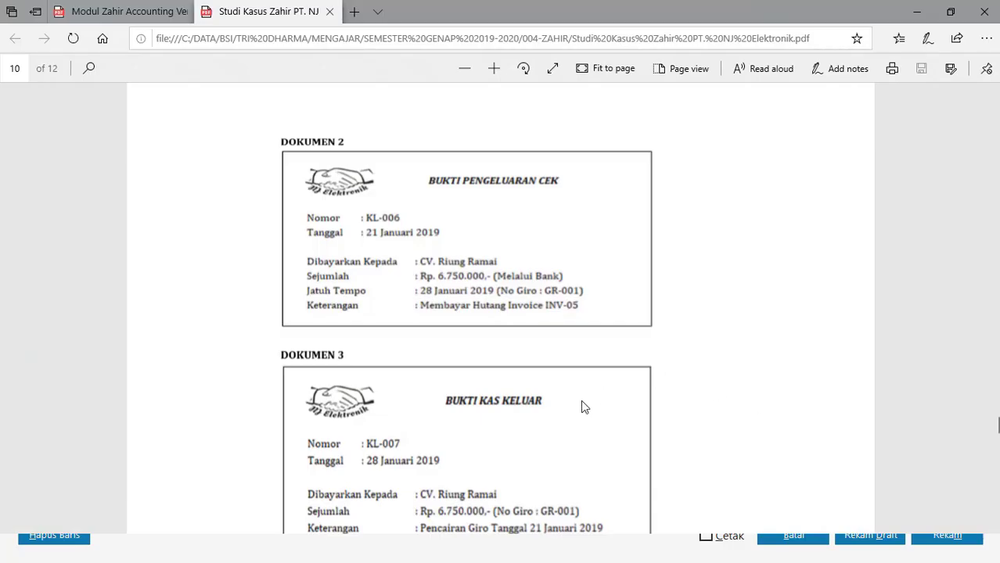
scroll(583, 407, "down", 2)
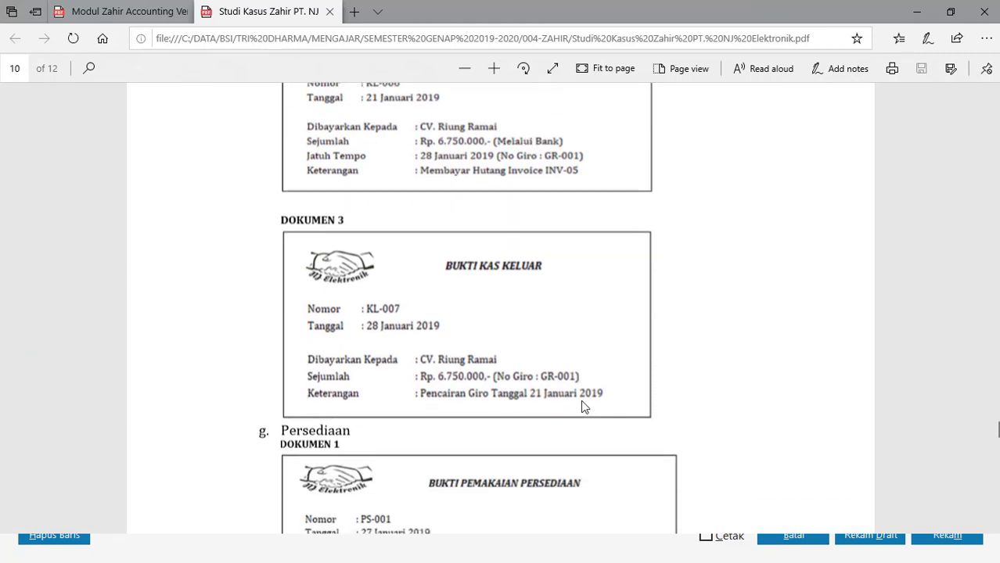
scroll(580, 405, "down", 1)
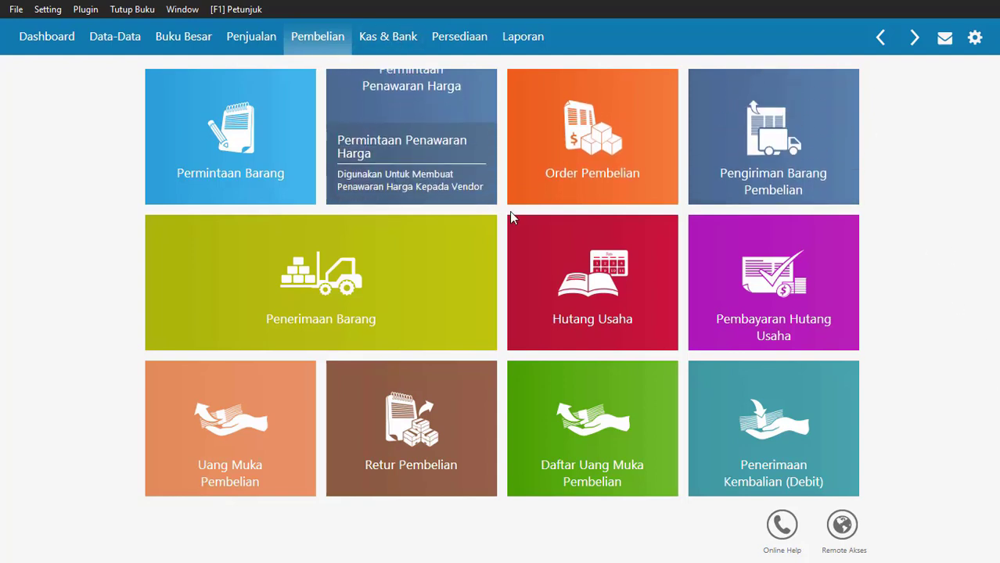
mouse_move(529, 224)
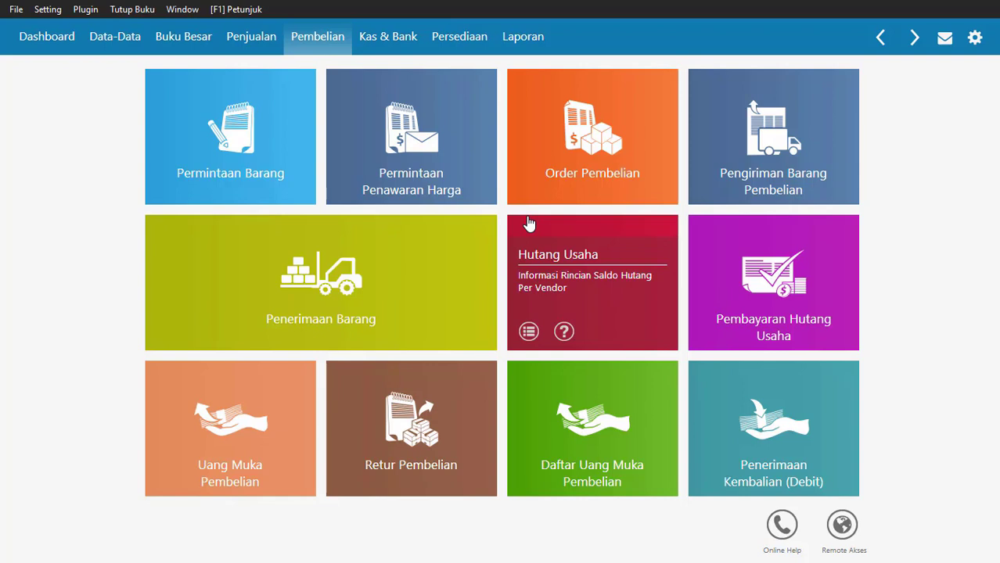
left_click(397, 41)
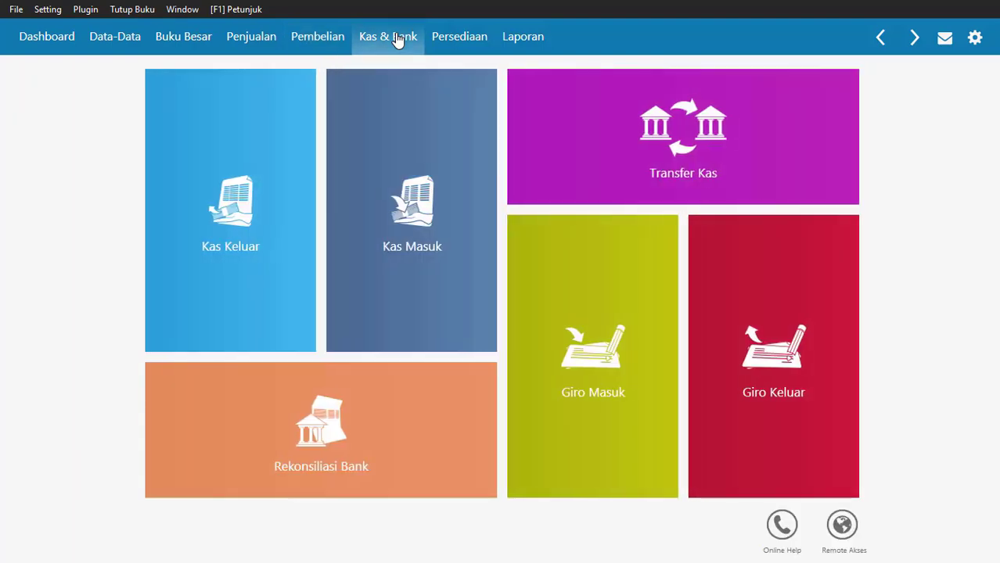
mouse_move(826, 353)
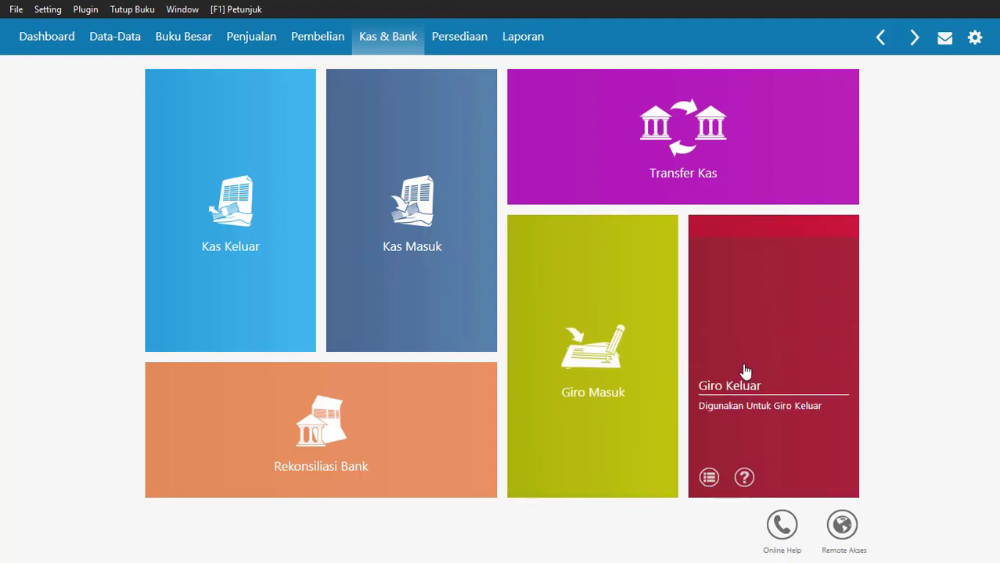
left_click(746, 371)
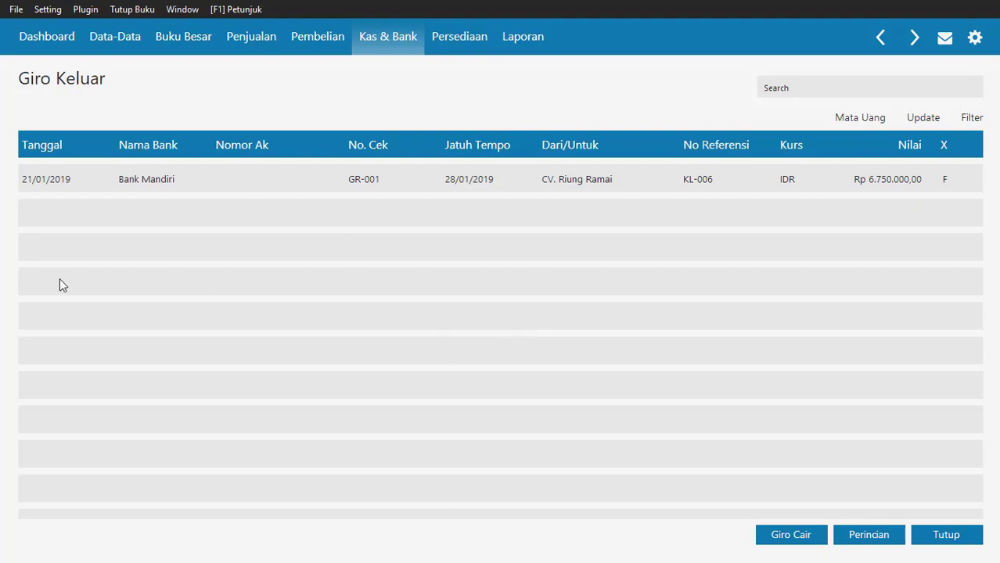
Select giro GR-001 for CV. Riung Ramai, start its clearing and acknowledge the giro transaction guidance
left_click(64, 190)
left_click(60, 177)
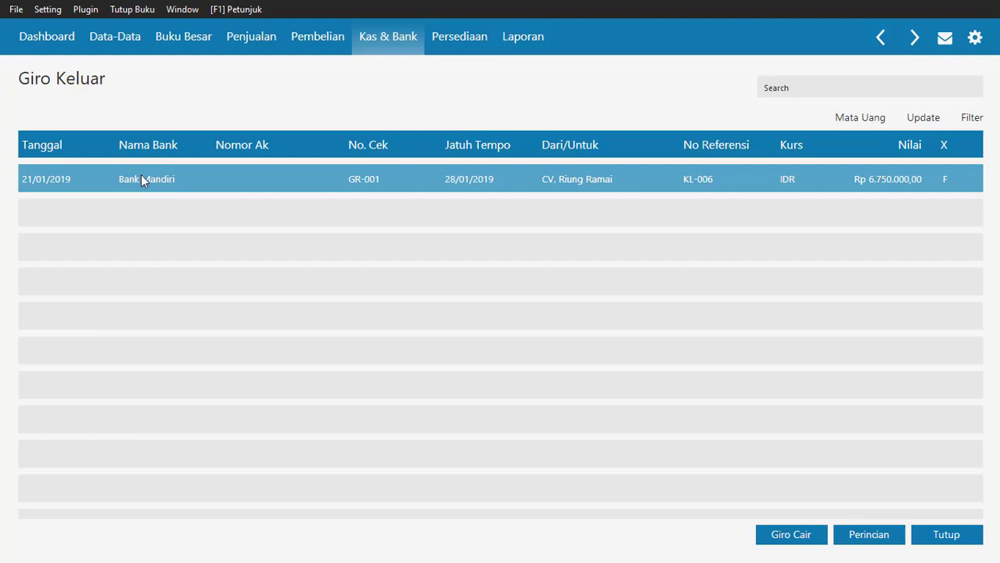
left_click(783, 538)
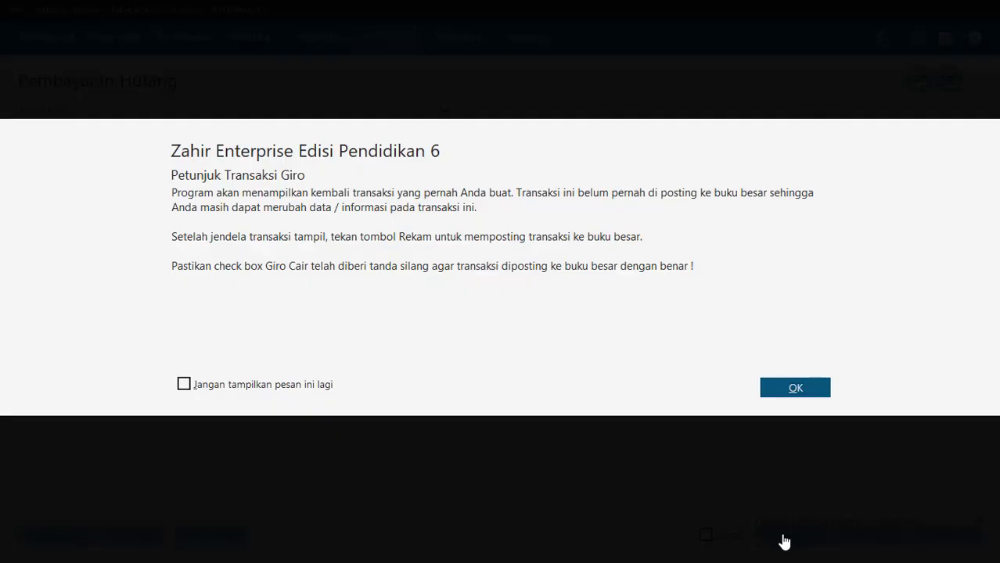
left_click(786, 383)
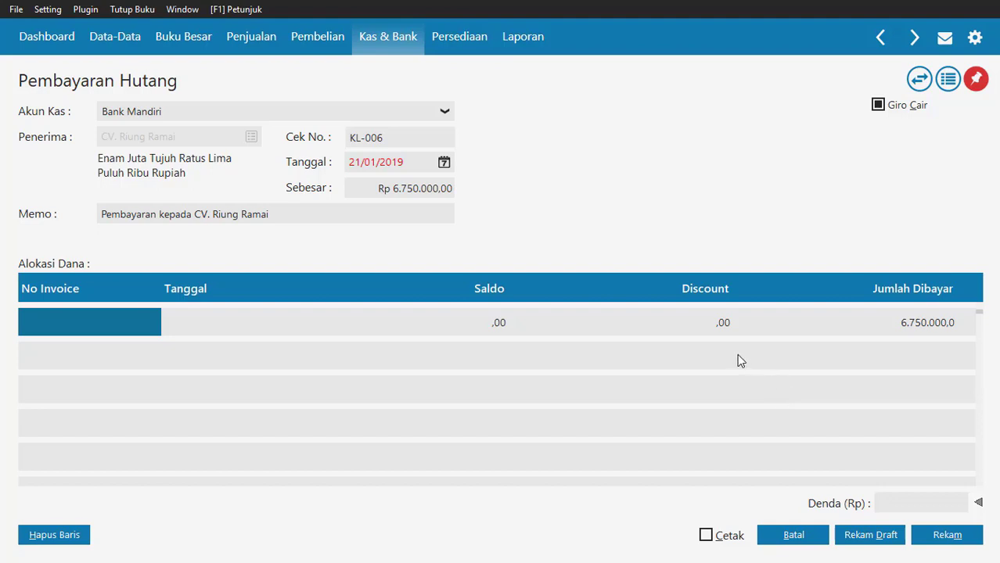
Set the transaction date of the giro clearing to 28/01/2019
left_click(354, 158)
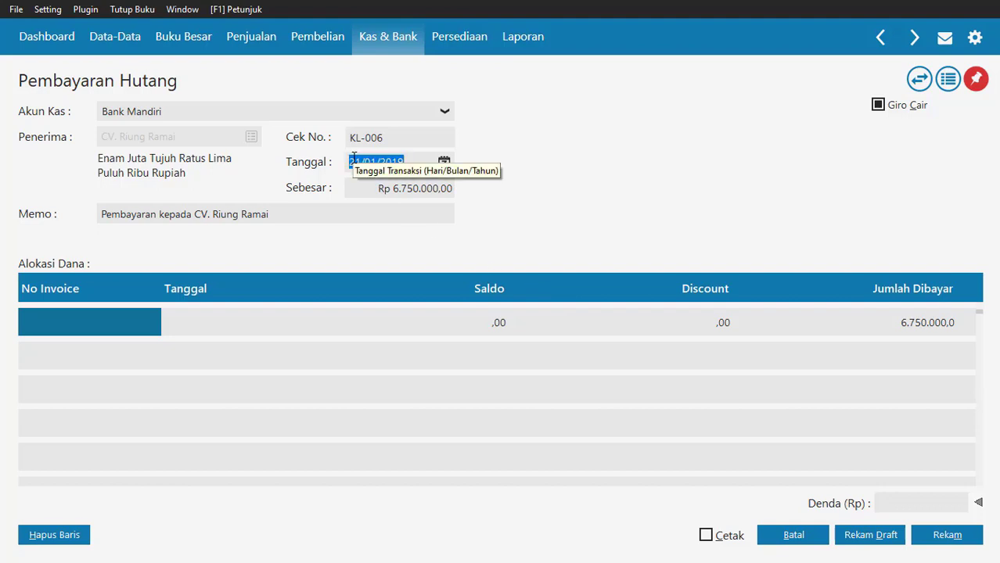
left_click(361, 162)
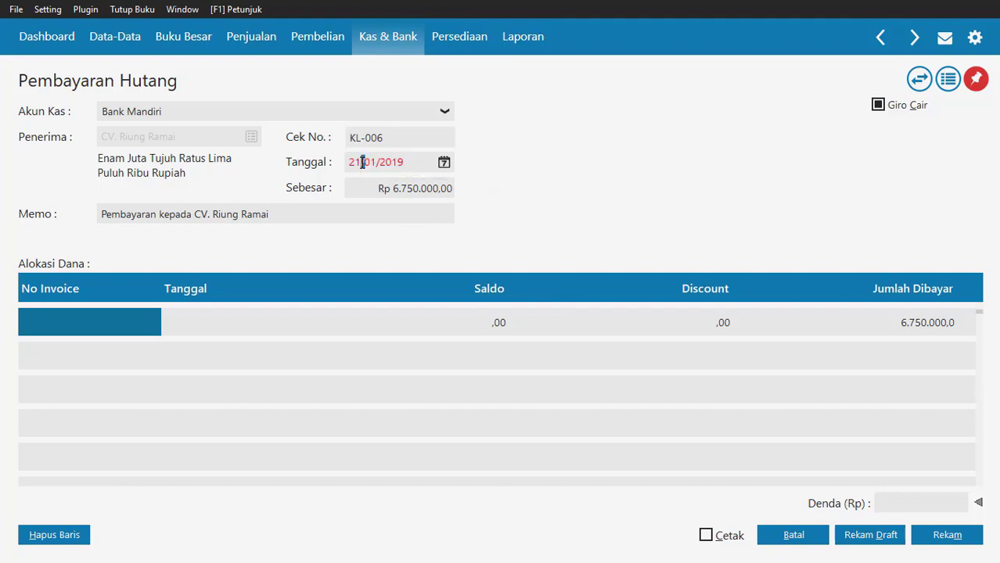
left_click_drag(362, 162, 357, 162)
type("8")
Allocate the cleared giro to invoice INV-05 with an amount paid of 6.750.000
left_click(105, 327)
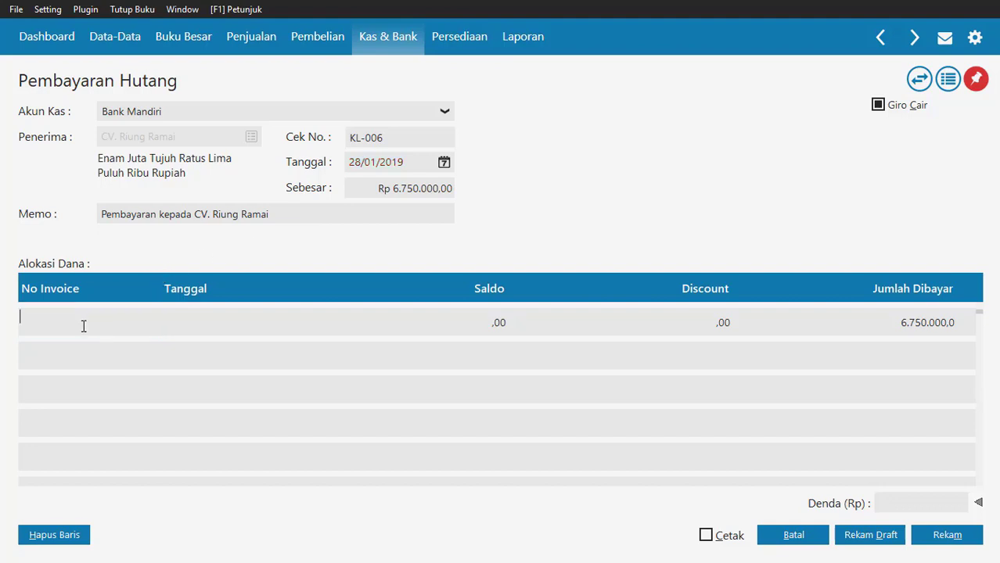
double_click(83, 326)
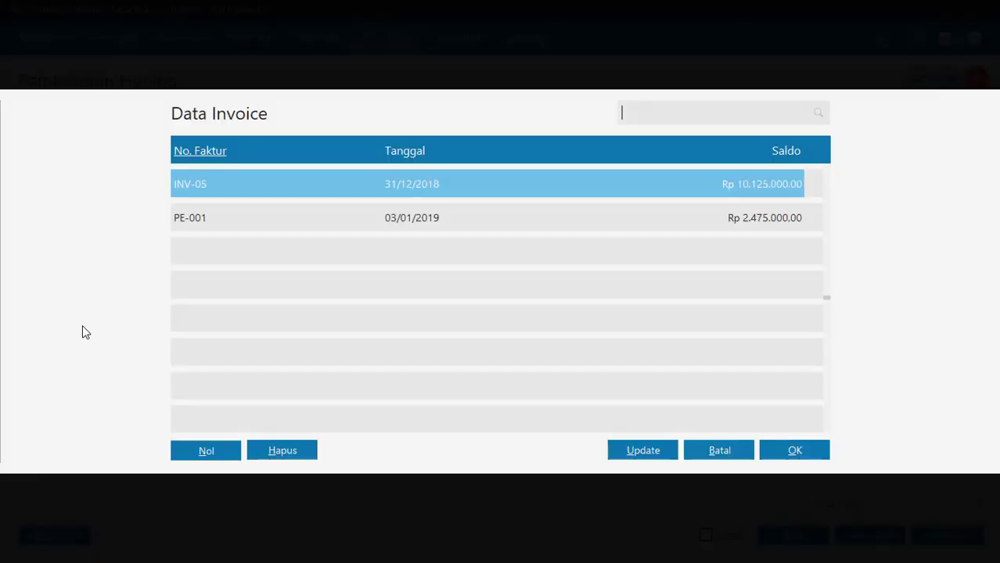
double_click(200, 184)
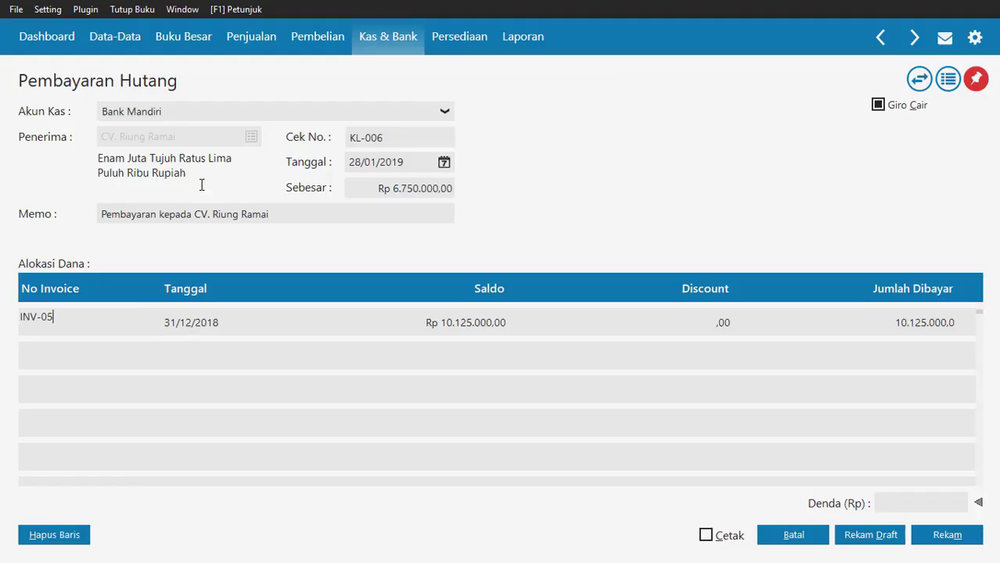
left_click(688, 323)
left_click(895, 325)
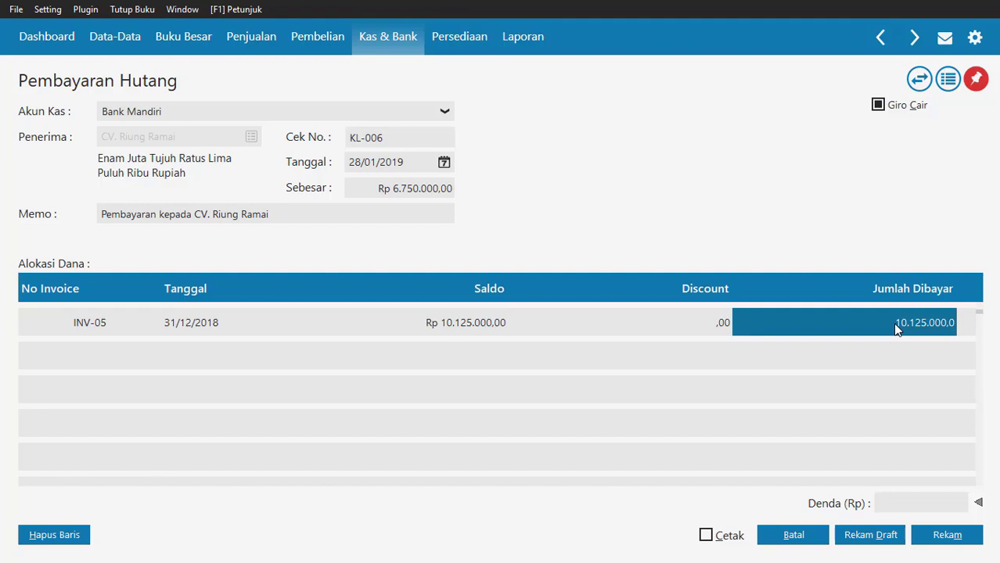
type("6")
type("750000")
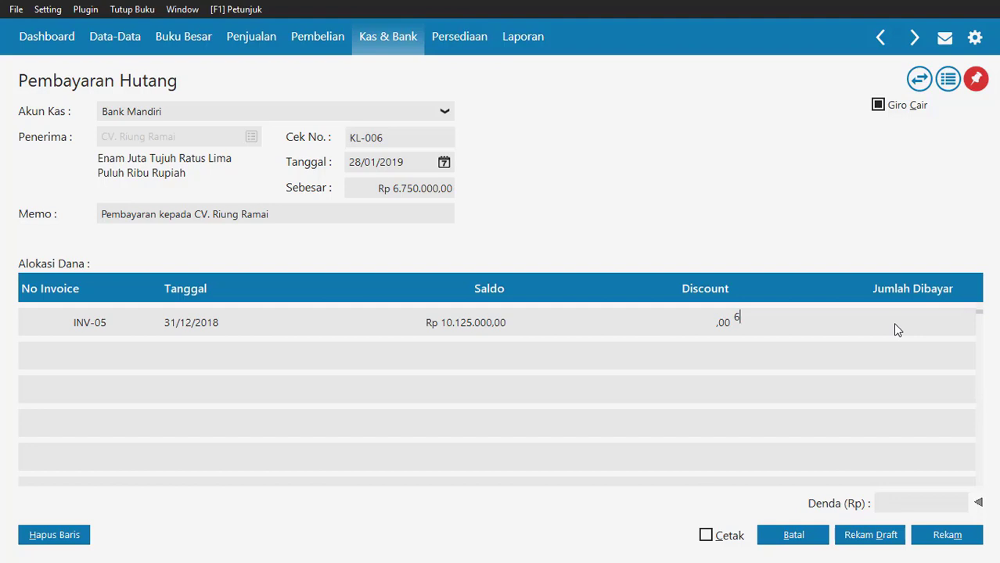
key("Return")
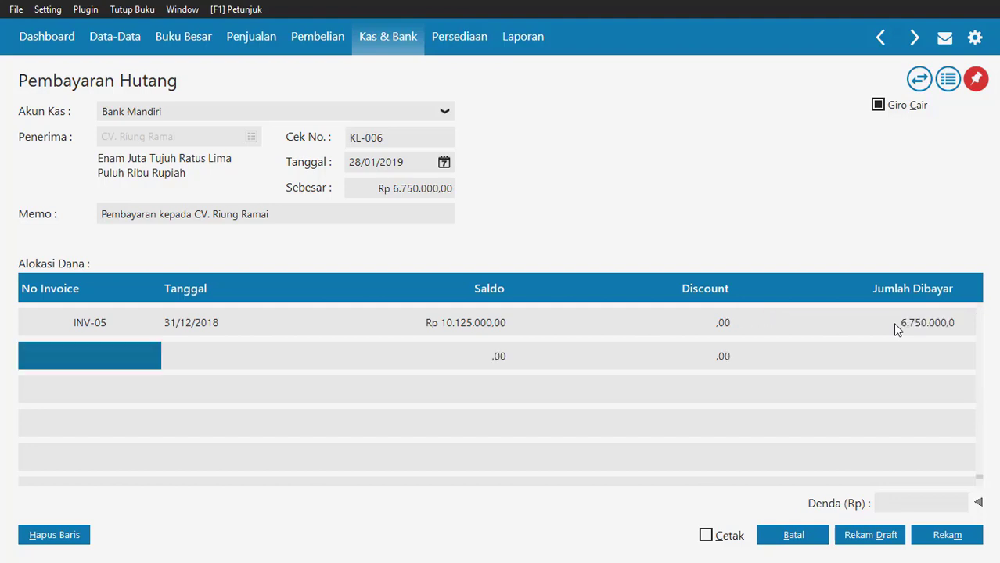
Record the giro clearing, cancel the new blank payment form and close the outgoing giro list
left_click(112, 331)
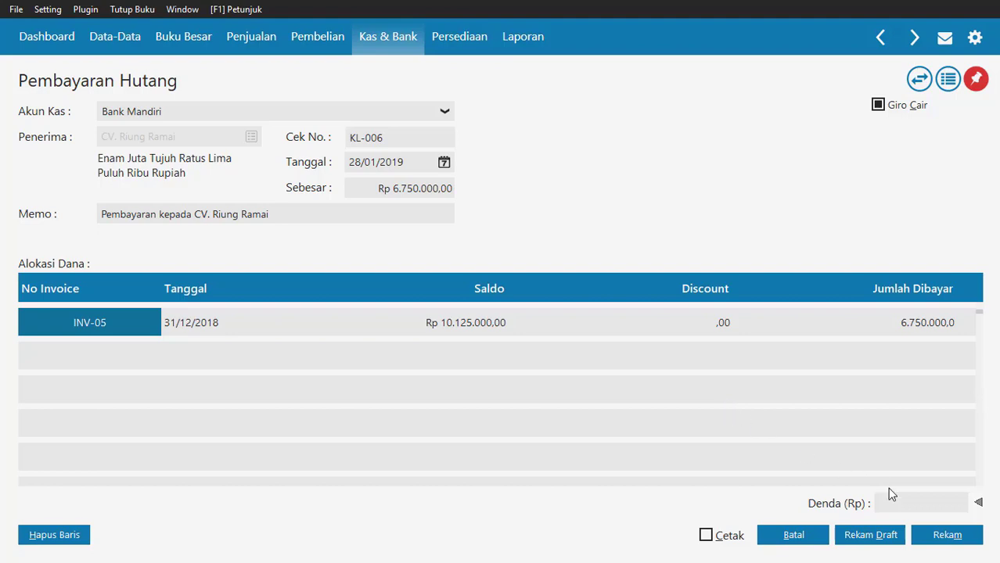
left_click(936, 538)
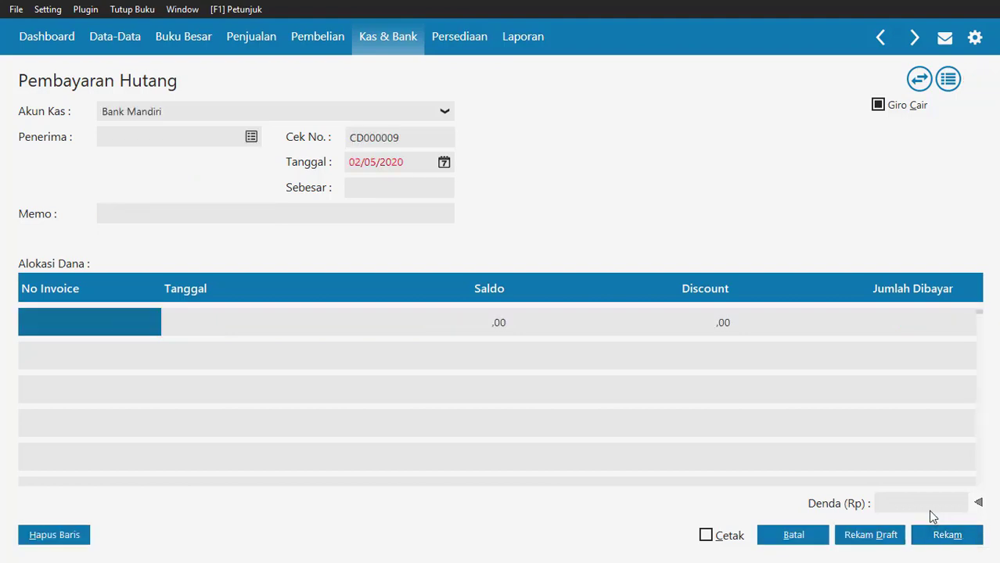
left_click(807, 537)
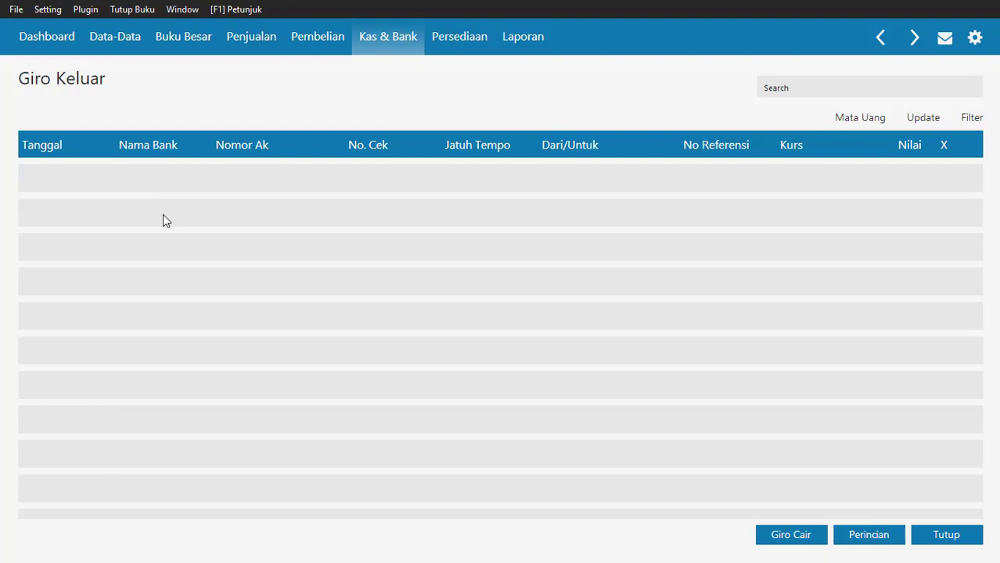
left_click(944, 537)
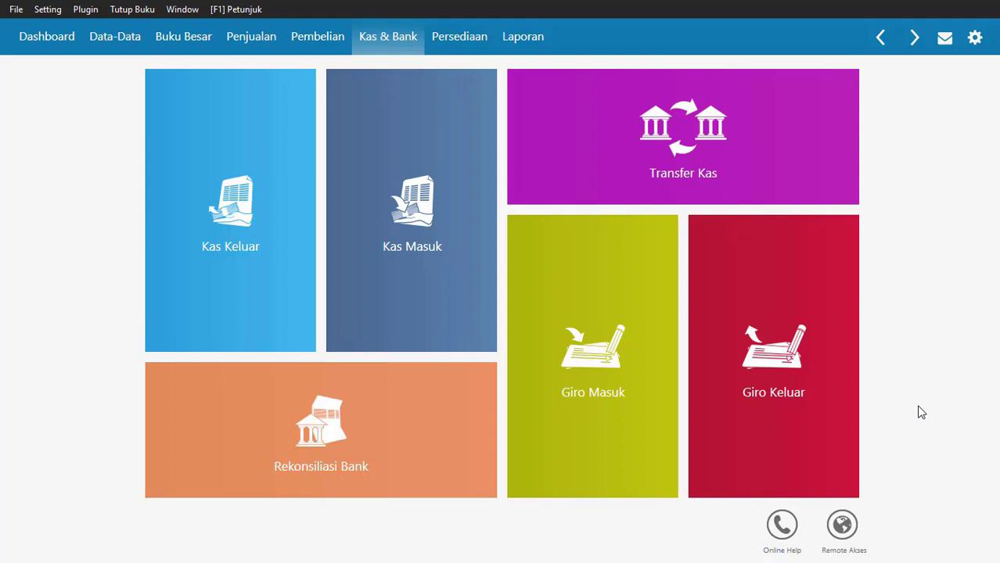
Consult the Order Penjualan document in the case study PDF and create a new sales order in Zahir
key("alt+Tab")
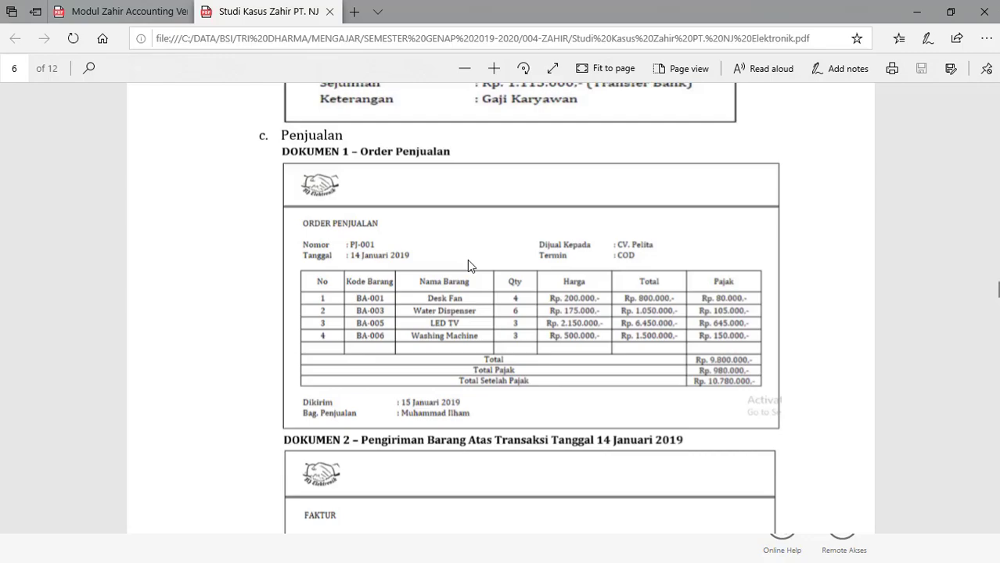
key("alt+Tab")
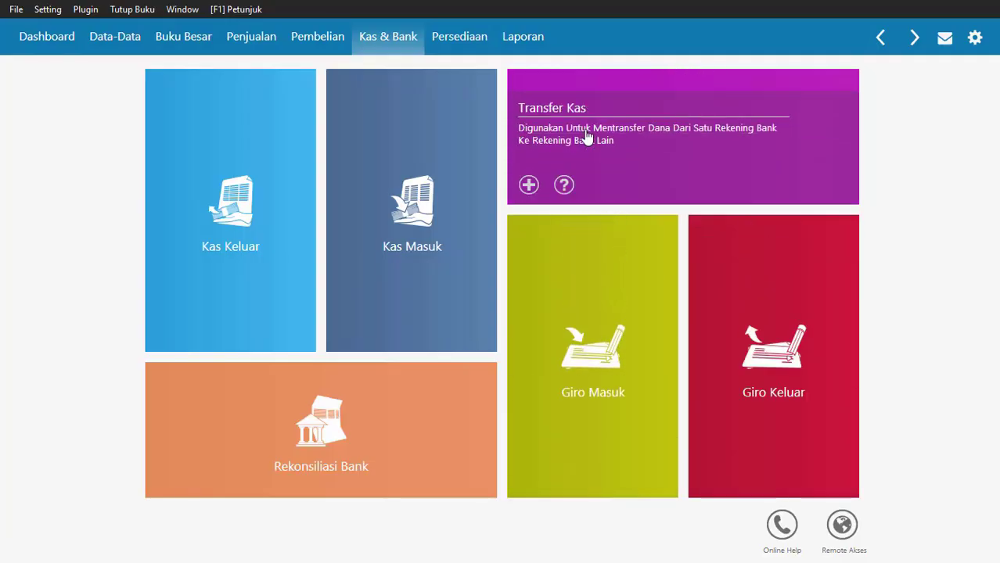
left_click(261, 43)
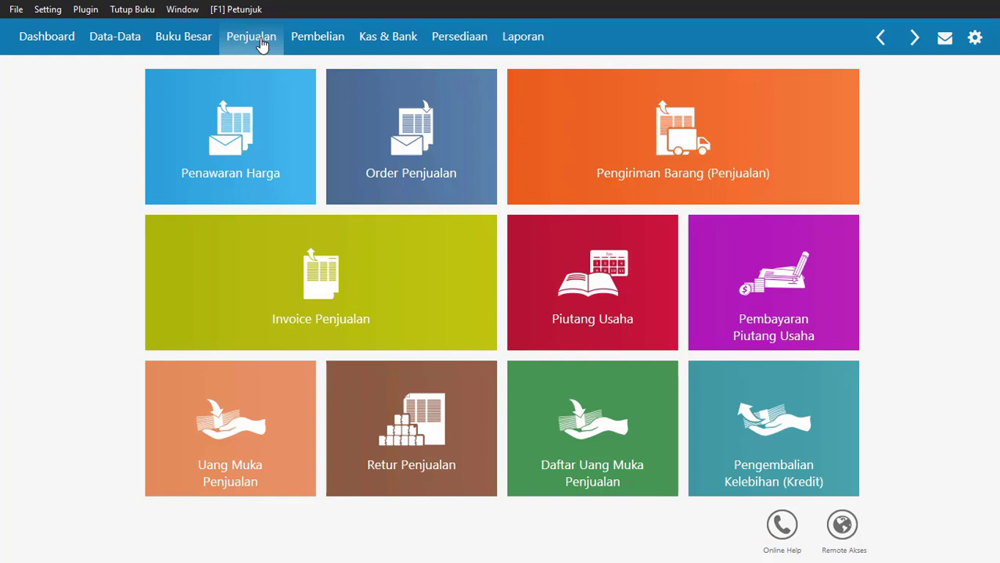
mouse_move(401, 82)
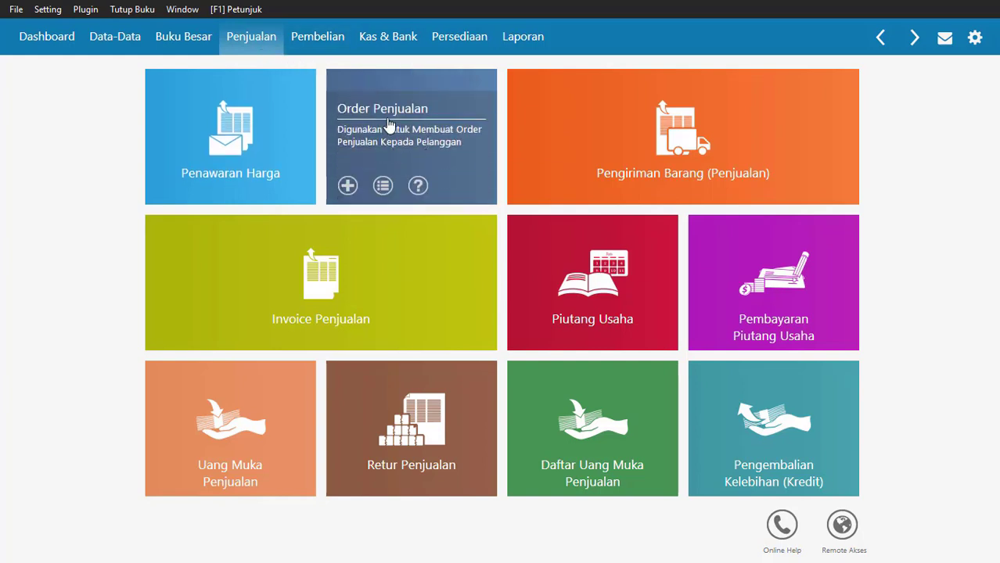
left_click(388, 125)
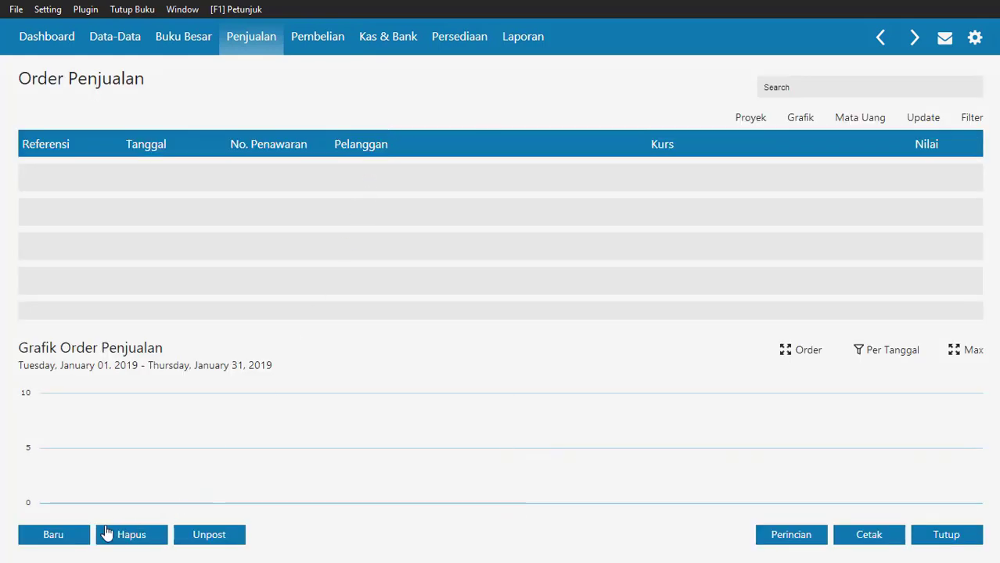
left_click(43, 537)
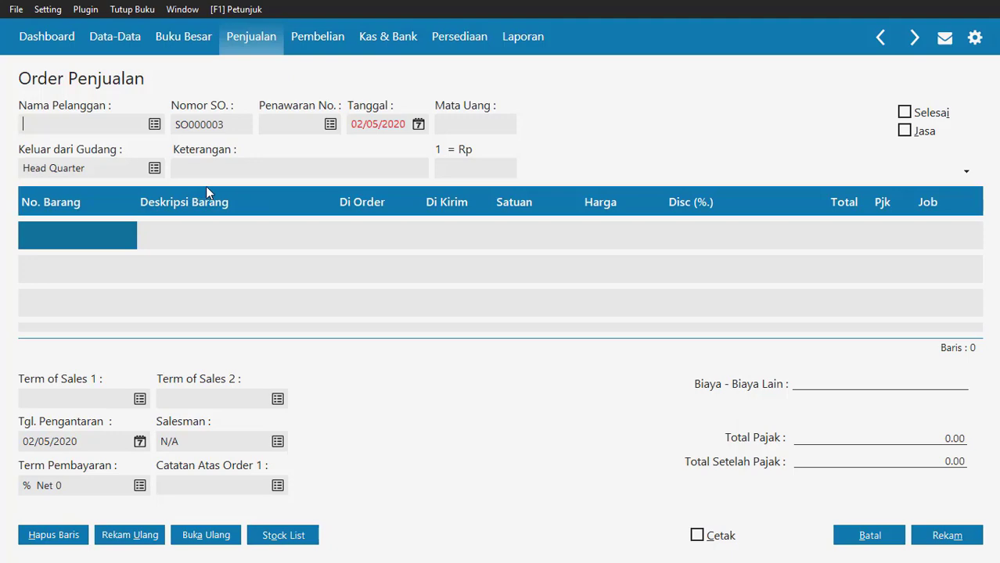
Fill in the sales order header with customer CV. Pelita, order number PJ-001 and date 14/01/2019
left_click(154, 126)
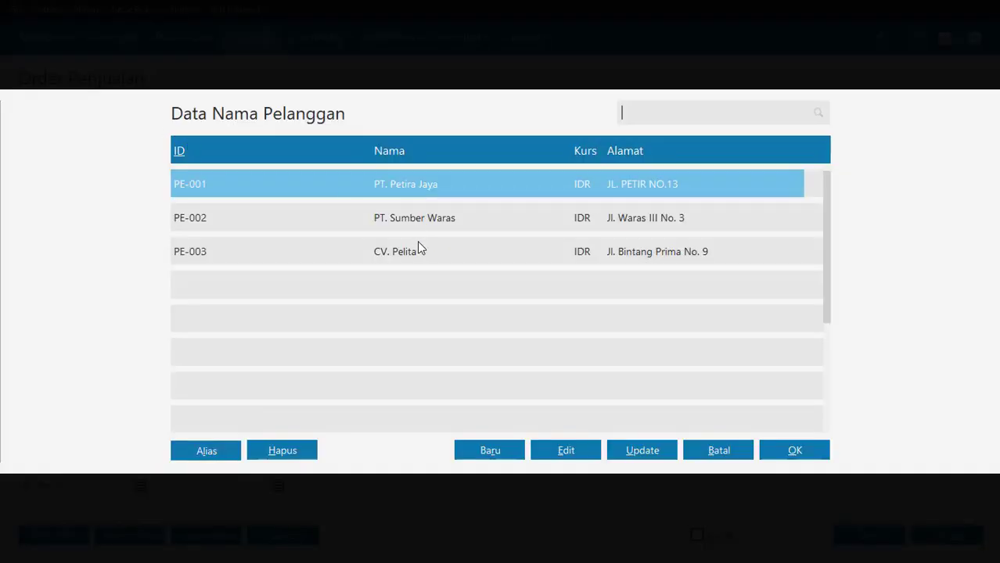
double_click(408, 252)
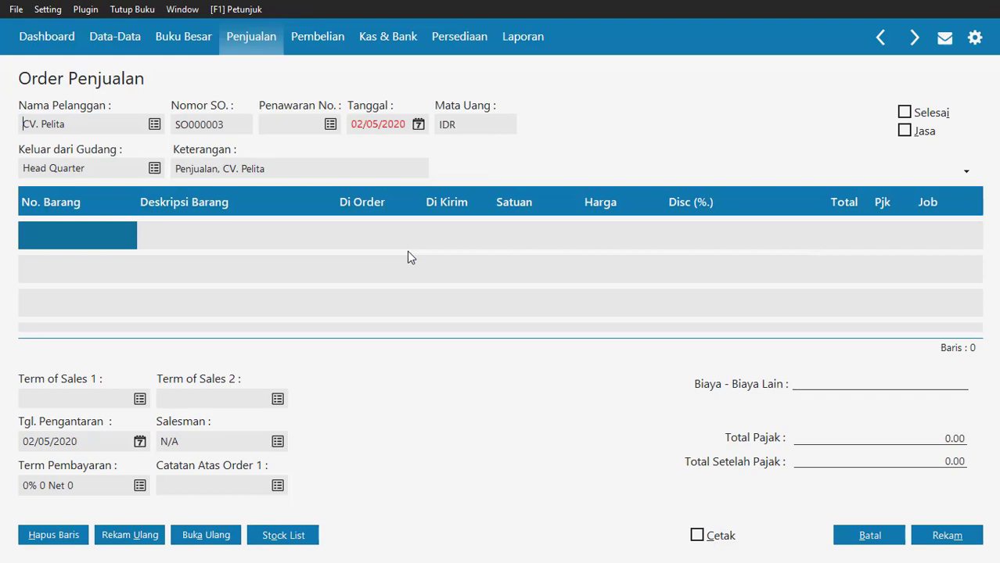
double_click(233, 124)
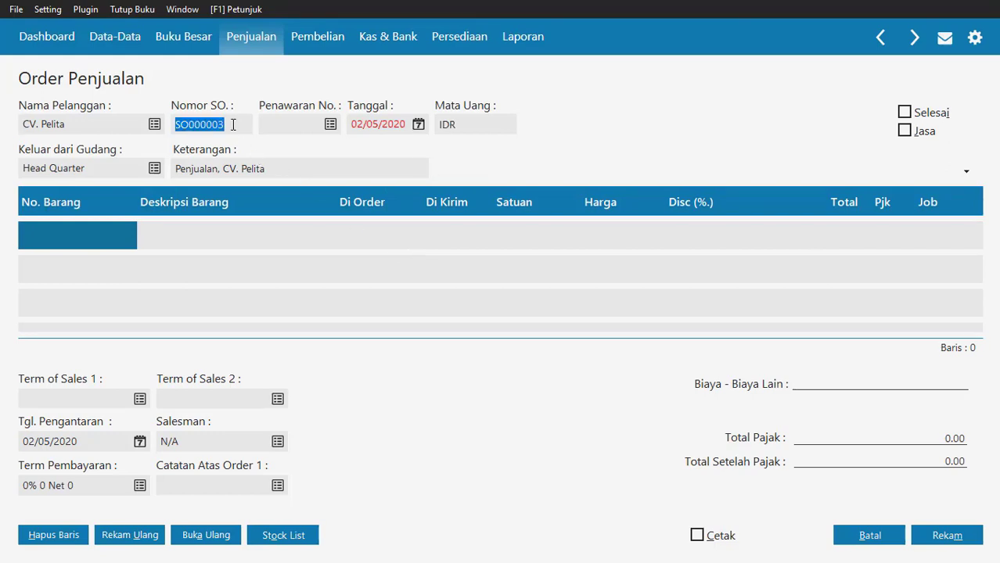
type("PJ-001")
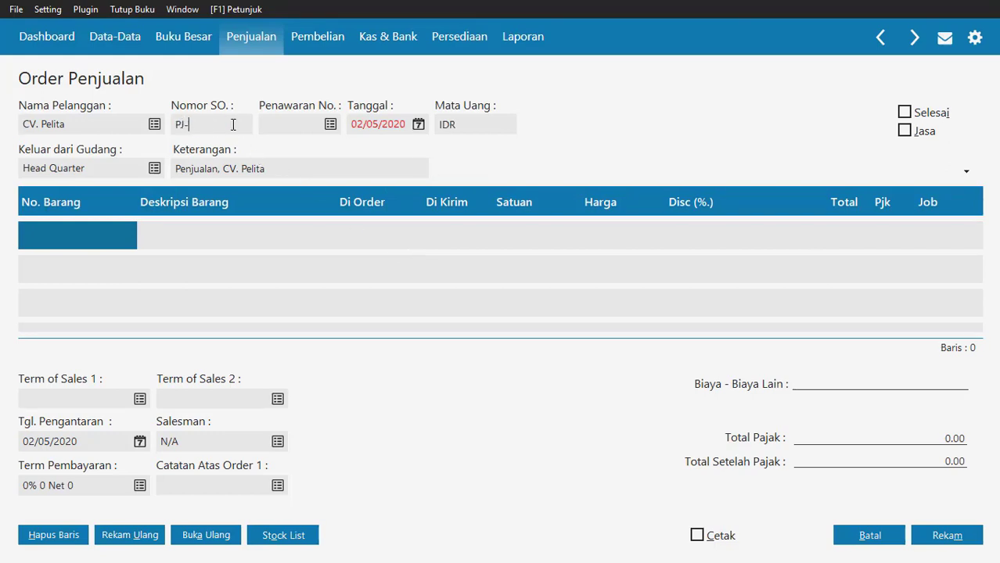
key("Tab")
key("Tab")
type("14/")
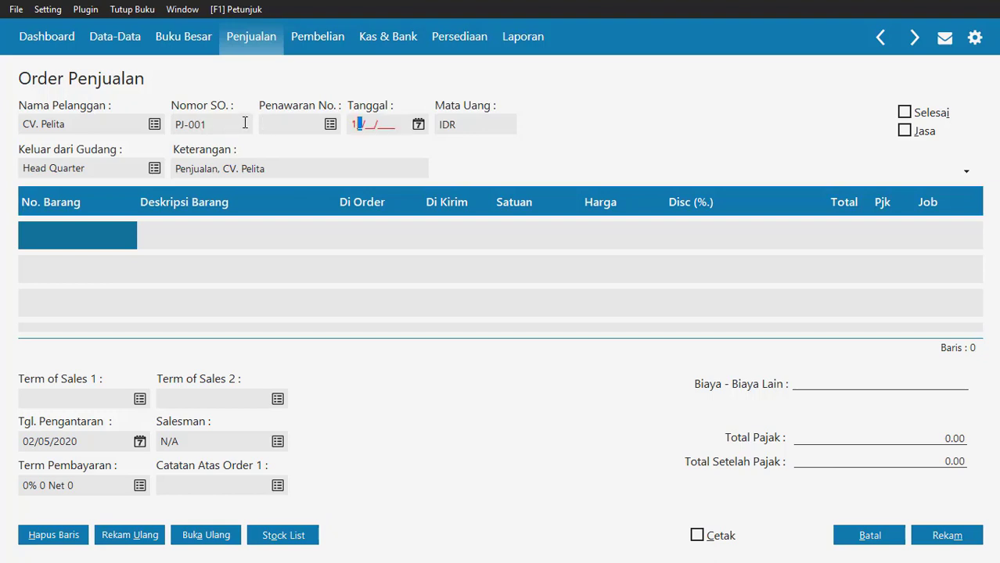
type("01/2019")
key("Tab")
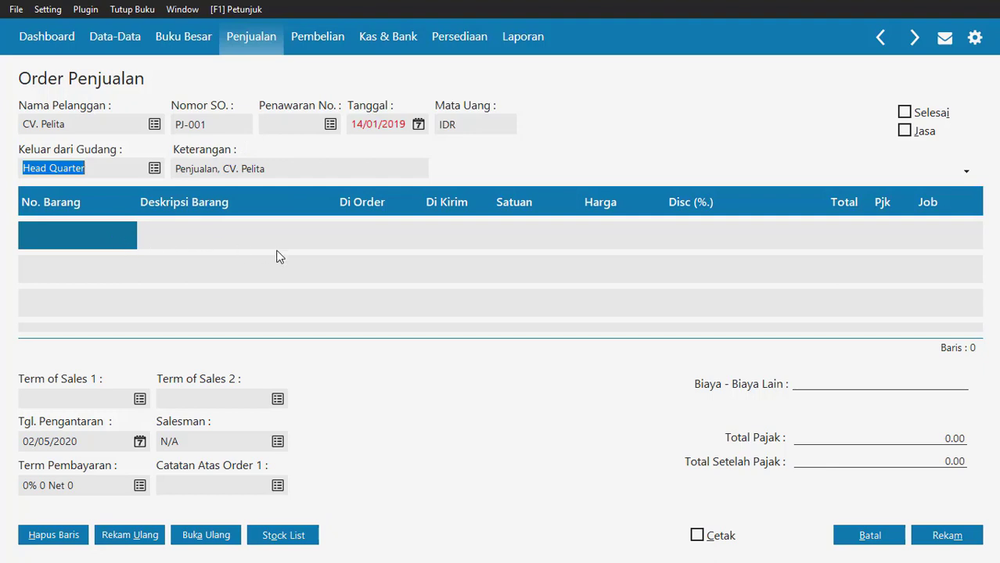
Add item BA-001 Desk Fan to the sales order's first line with an ordered quantity of 4
left_click(81, 244)
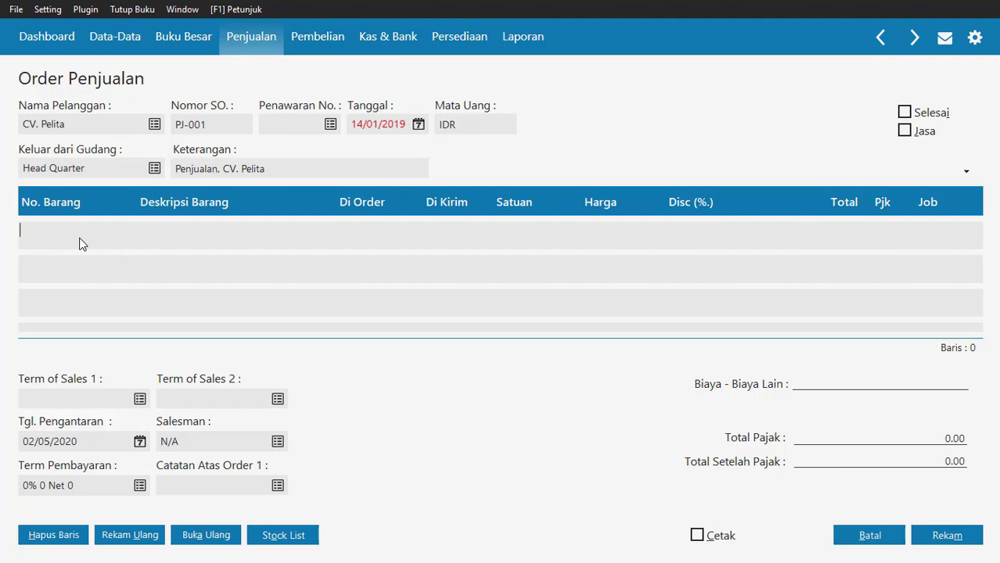
key("Return")
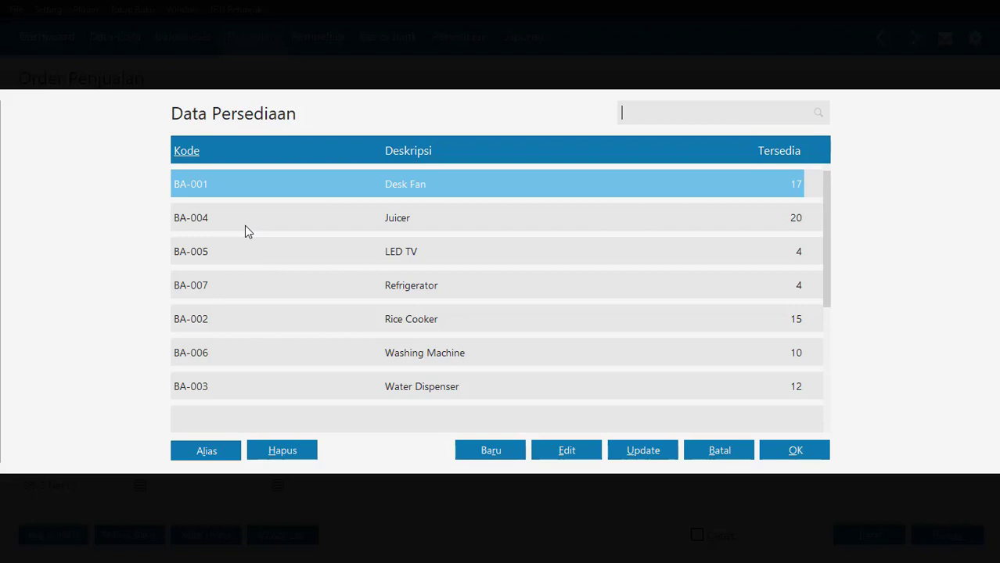
double_click(233, 190)
left_click(354, 242)
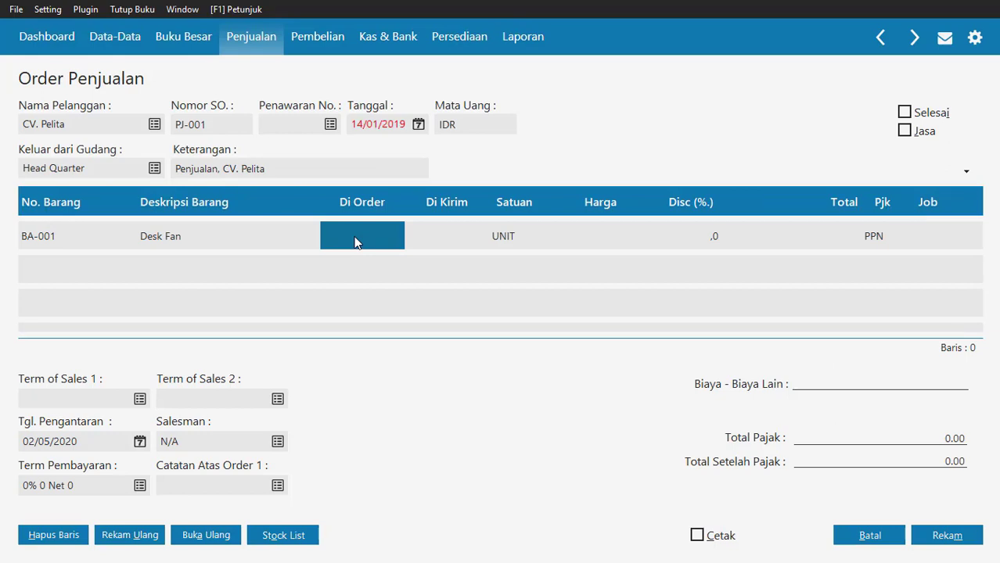
type("4")
key("Return")
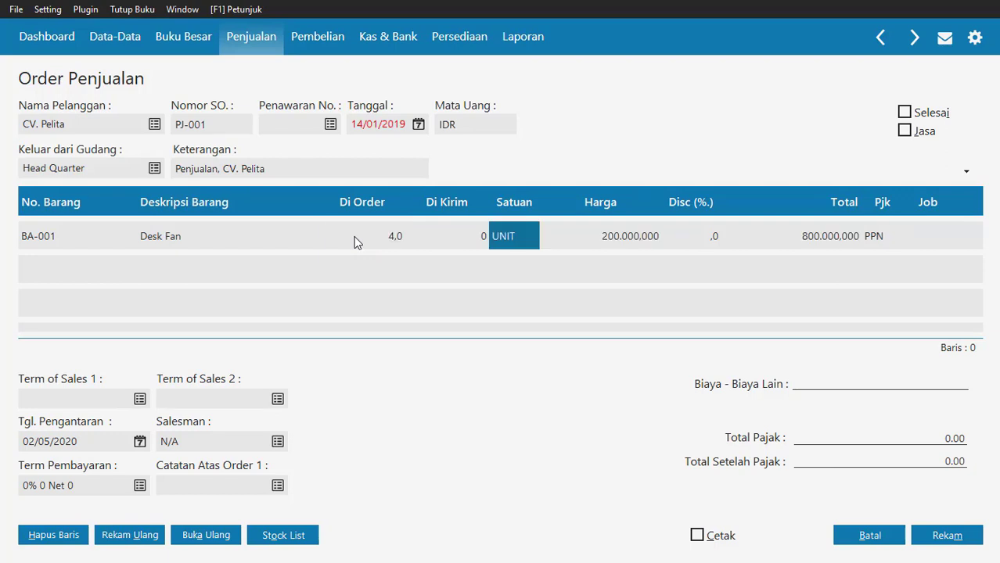
key("Return")
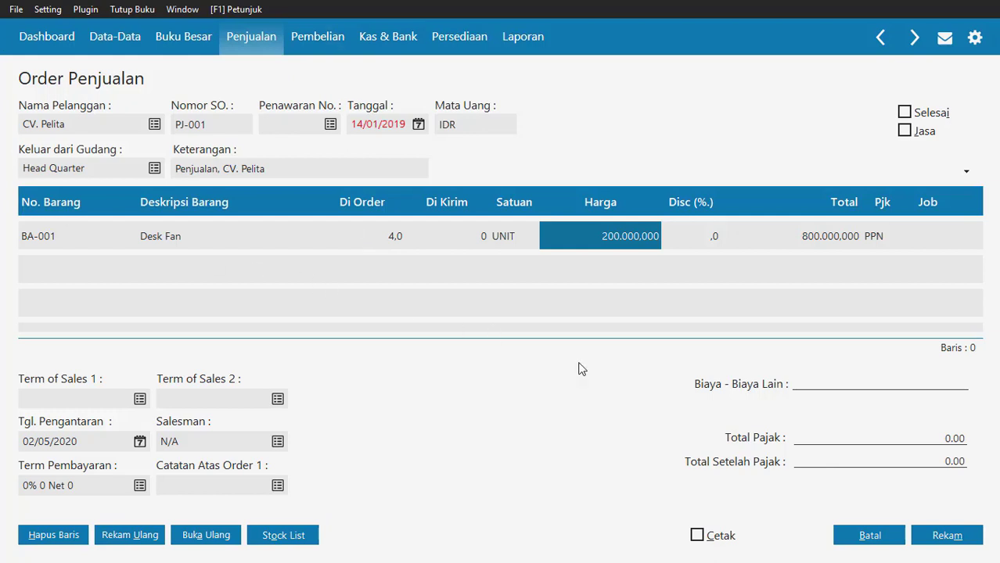
key("Tab")
key("Tab")
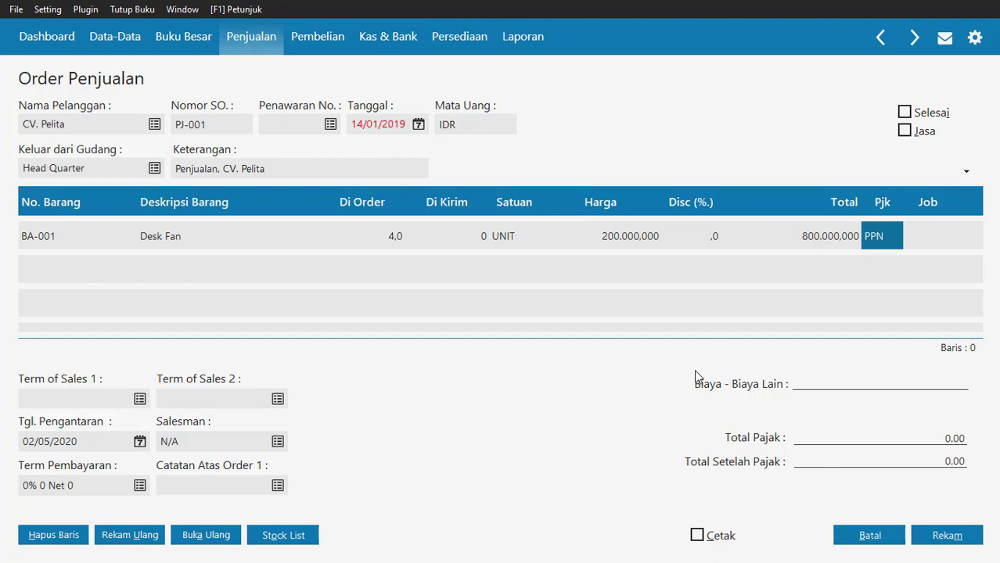
key("Tab")
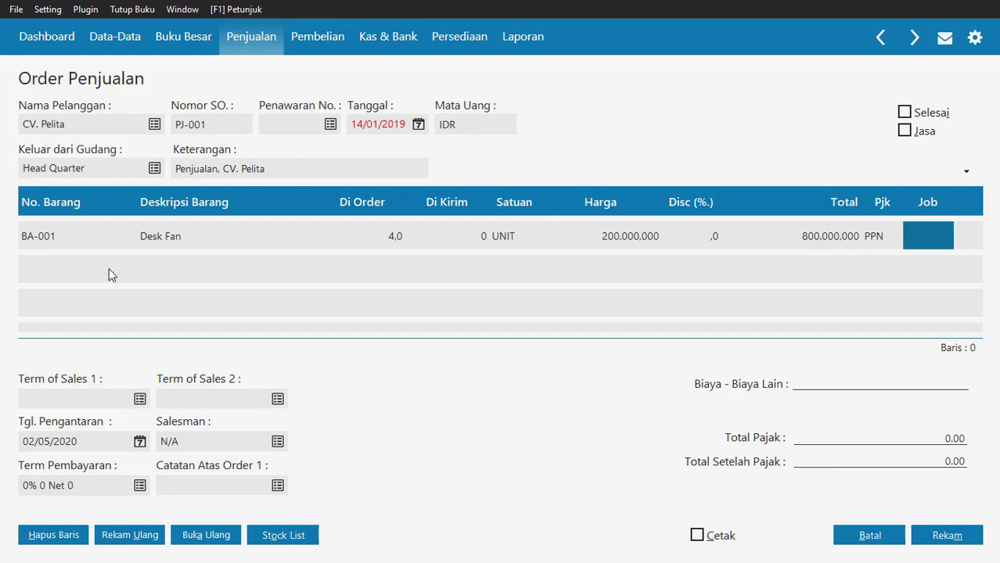
Add item BA-003 Water Dispenser to the order's second line with an ordered quantity of 6
key("Tab")
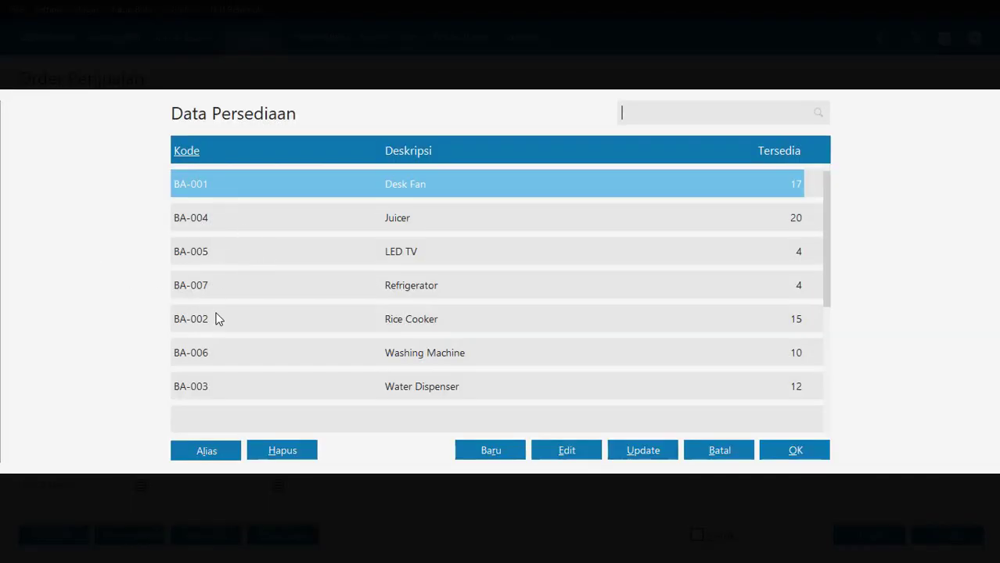
double_click(208, 386)
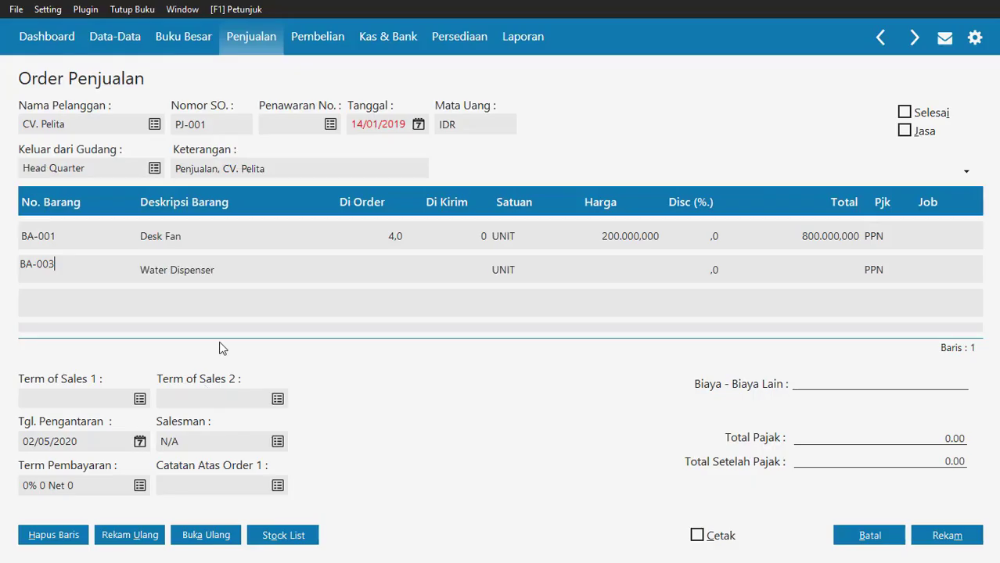
left_click(438, 267)
left_click(372, 268)
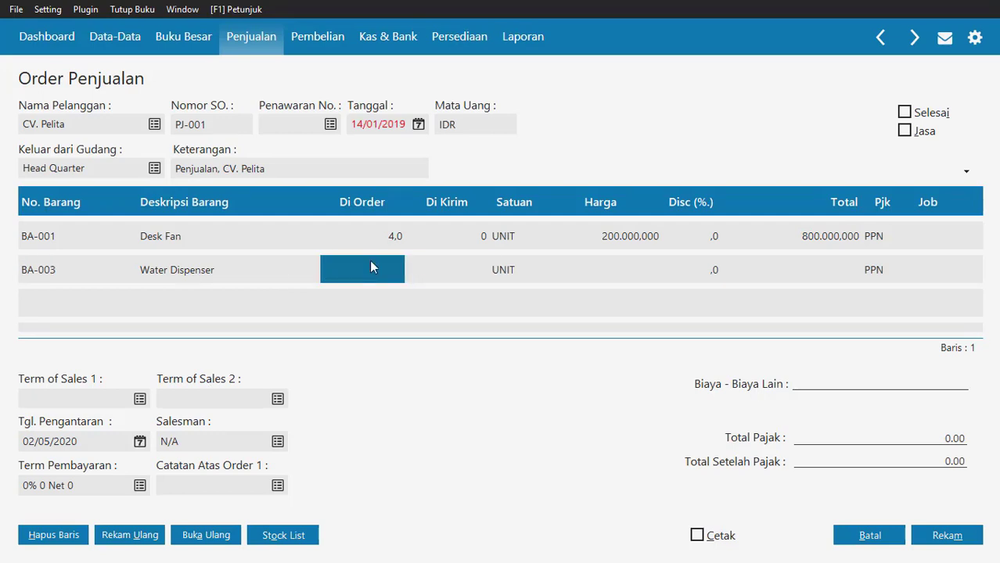
type("6")
key("Return")
key("Return")
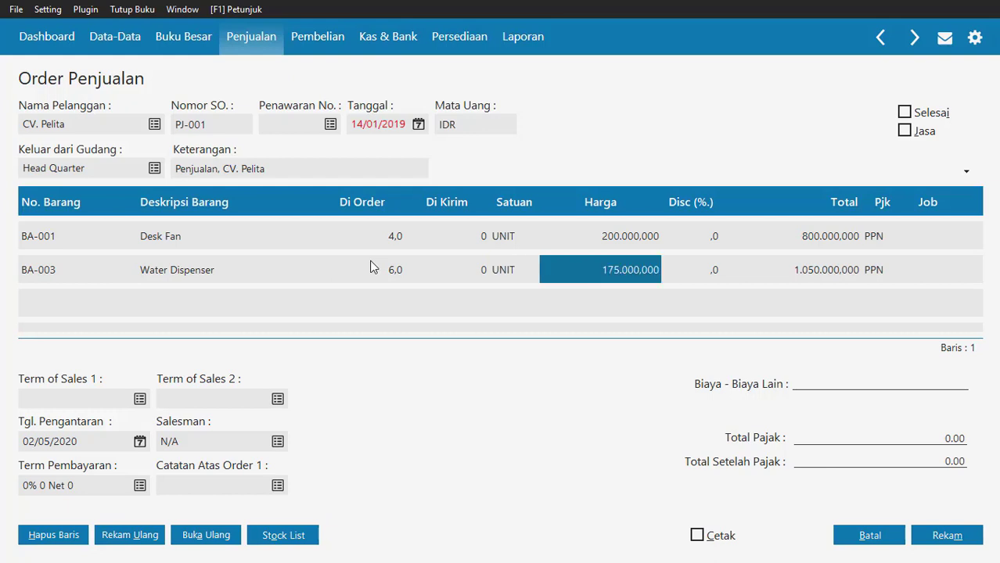
key("Return")
key("Return")
key("Return")
key("Return")
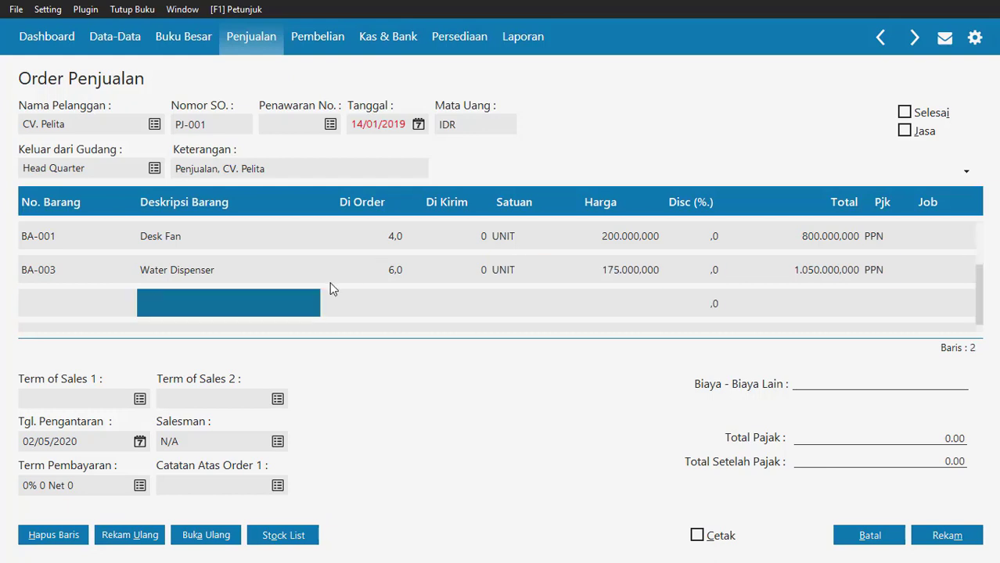
Add item BA-005 LED TV to the order's third line with an ordered quantity of 3
double_click(52, 304)
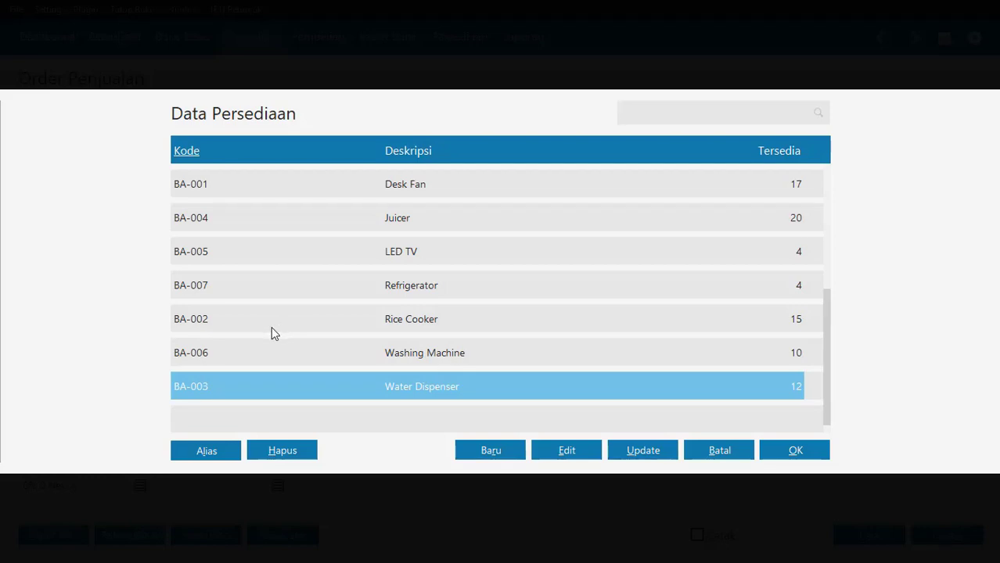
double_click(226, 254)
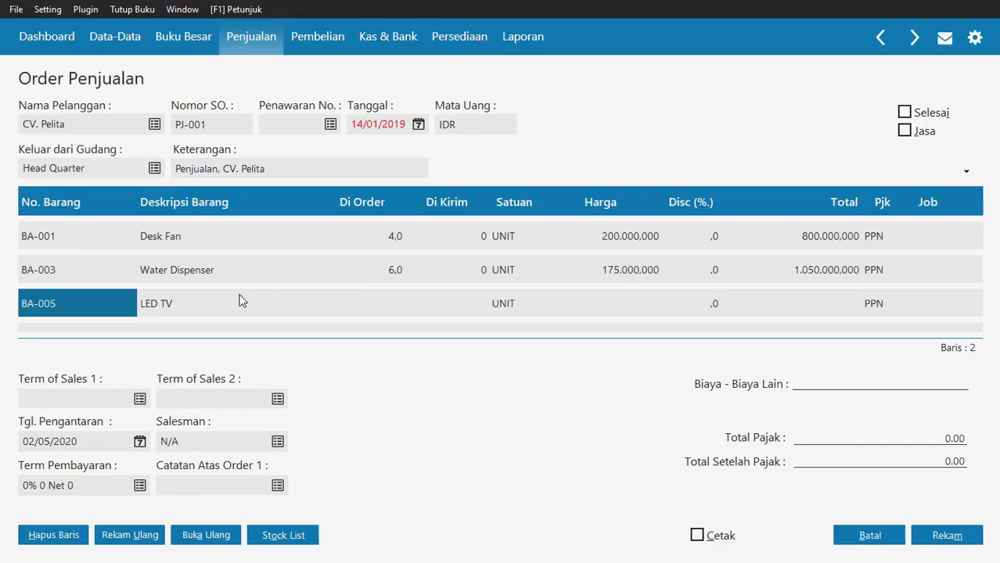
left_click(378, 306)
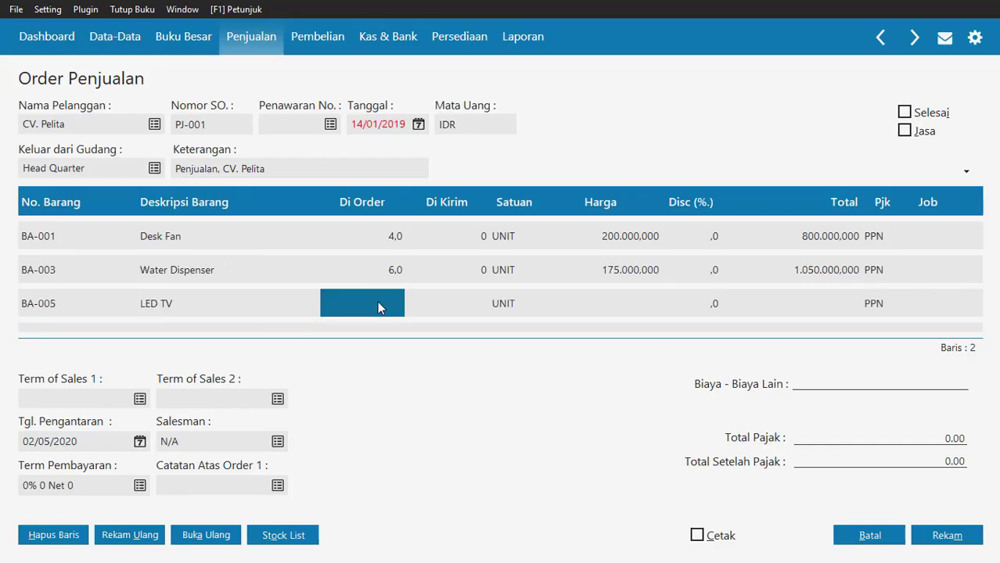
type("3")
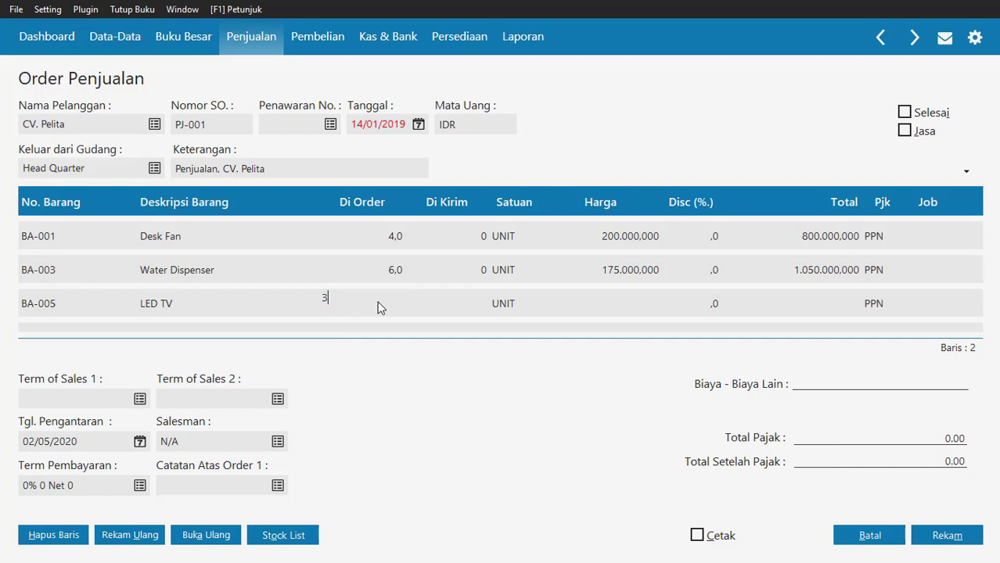
key("Return")
key("Return")
key("Return")
key("Return")
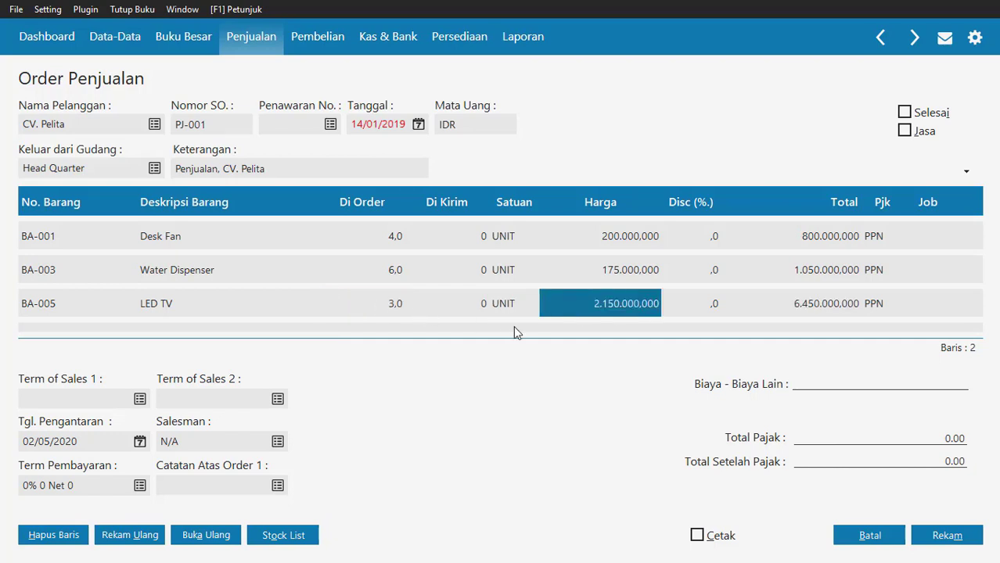
key("Return")
key("Return")
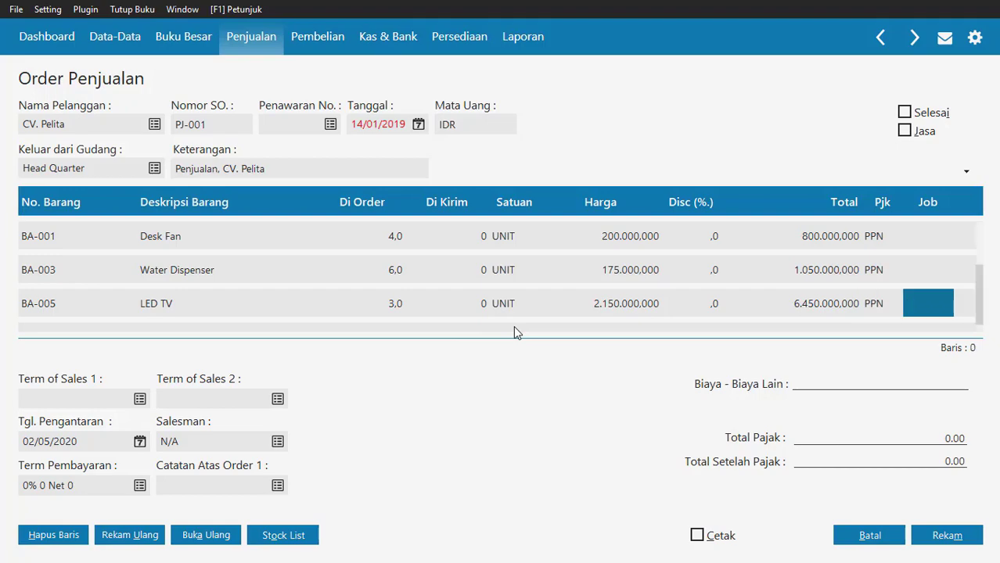
Add item BA-006 Washing Machine to the order's fourth line with an ordered quantity of 3
double_click(47, 308)
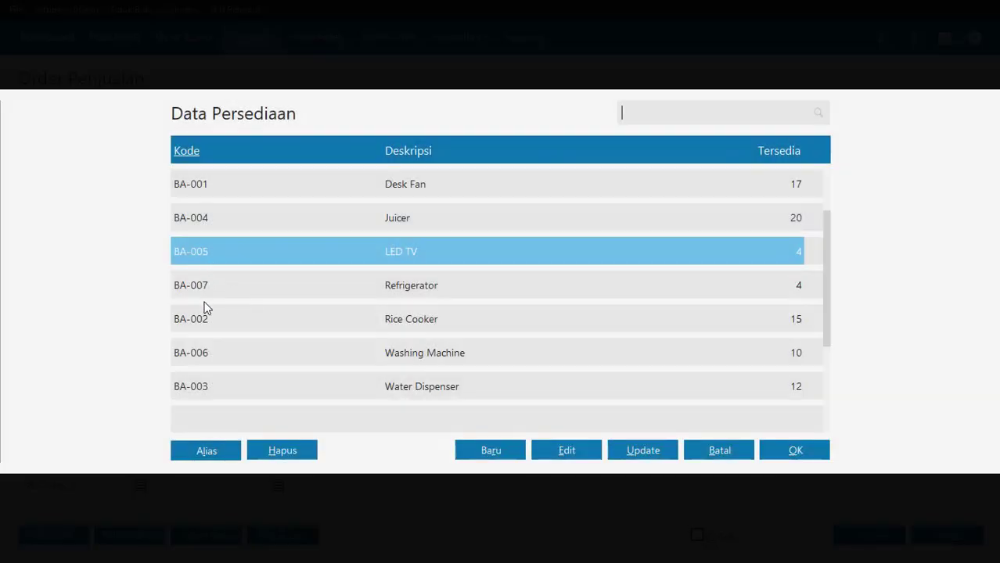
double_click(196, 352)
key("Return")
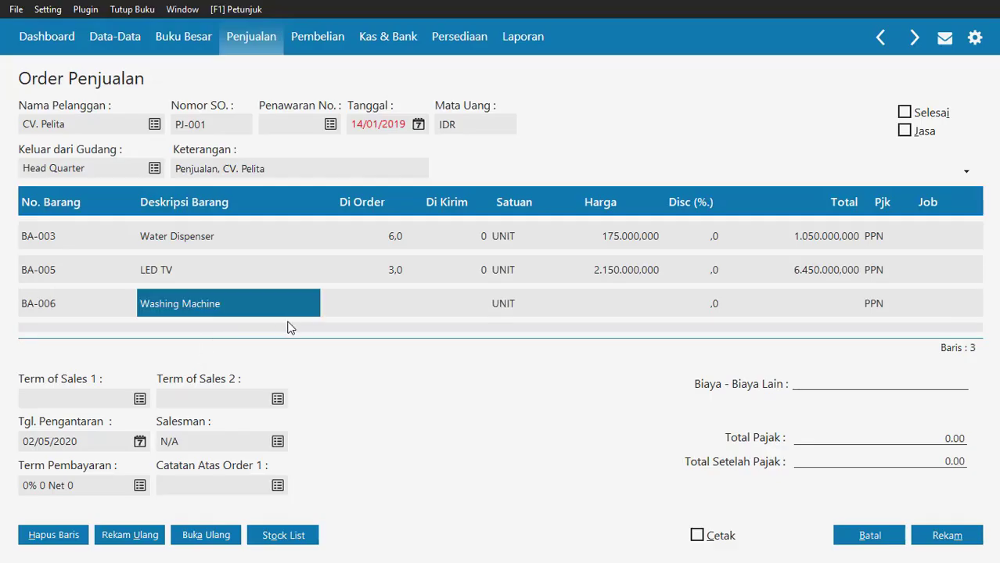
key("Return")
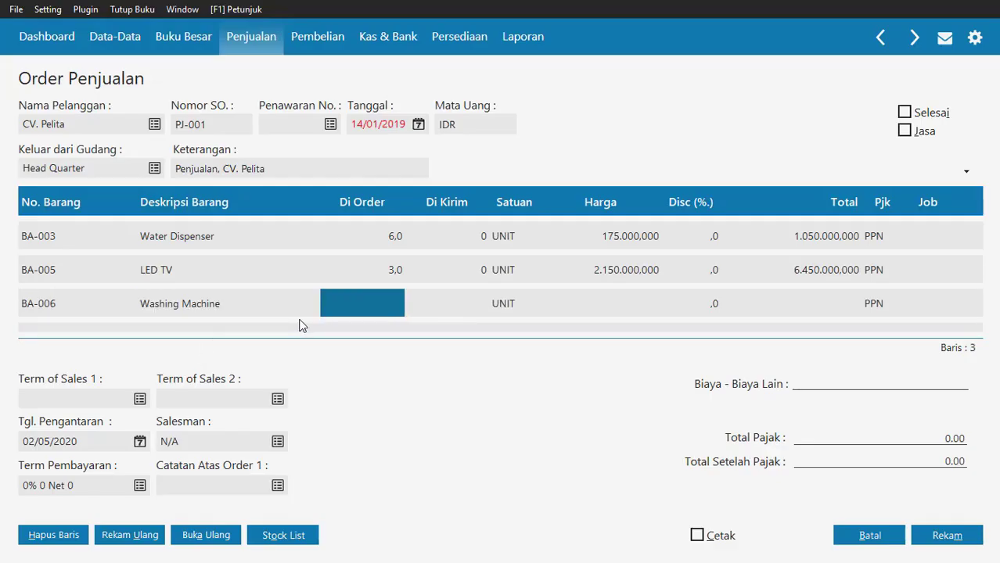
type("3")
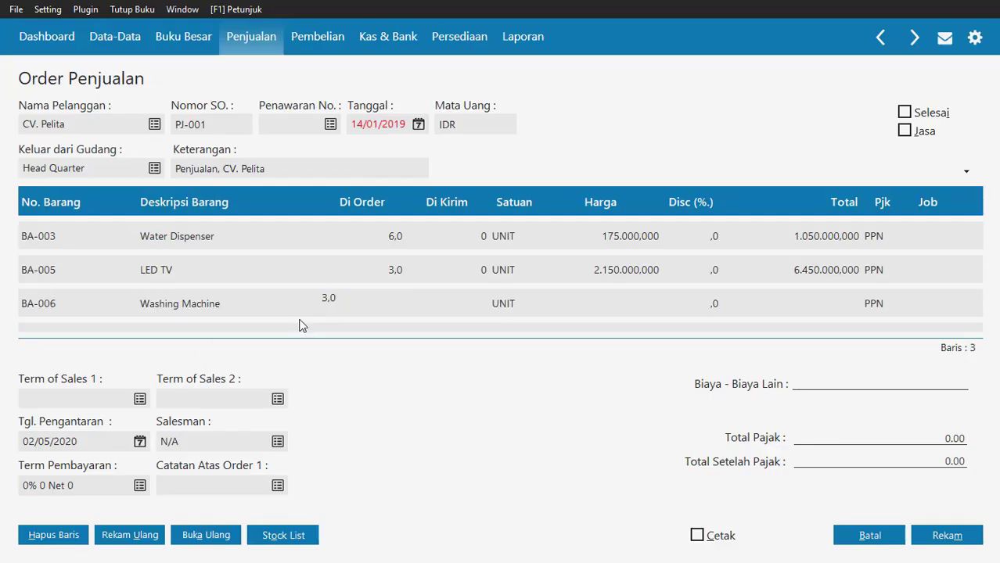
key("Return")
key("Return")
key("Return")
key("Return")
key("Return")
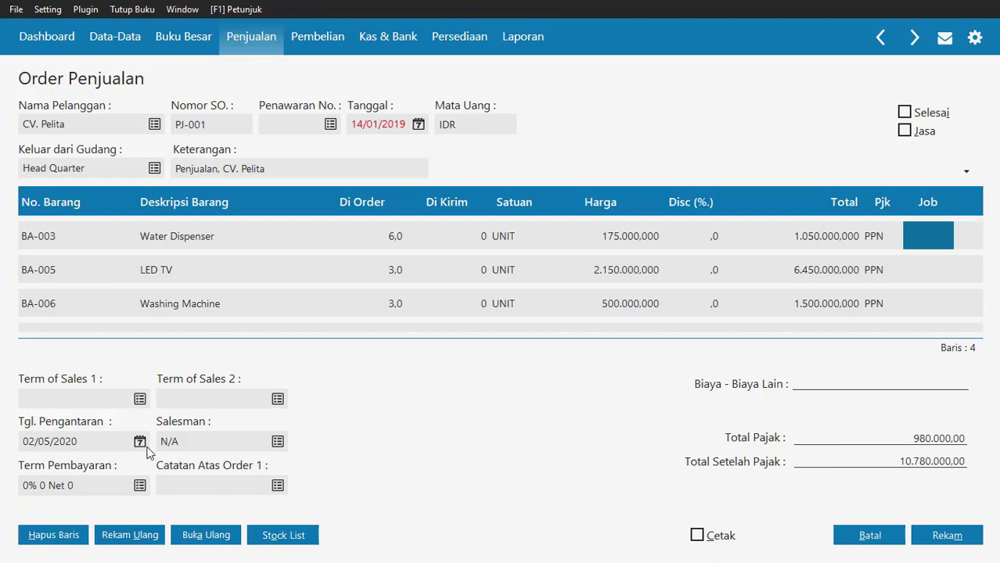
Set the order's delivery date to 15/01/2019 and choose the first listed employee as salesman
left_click(25, 441)
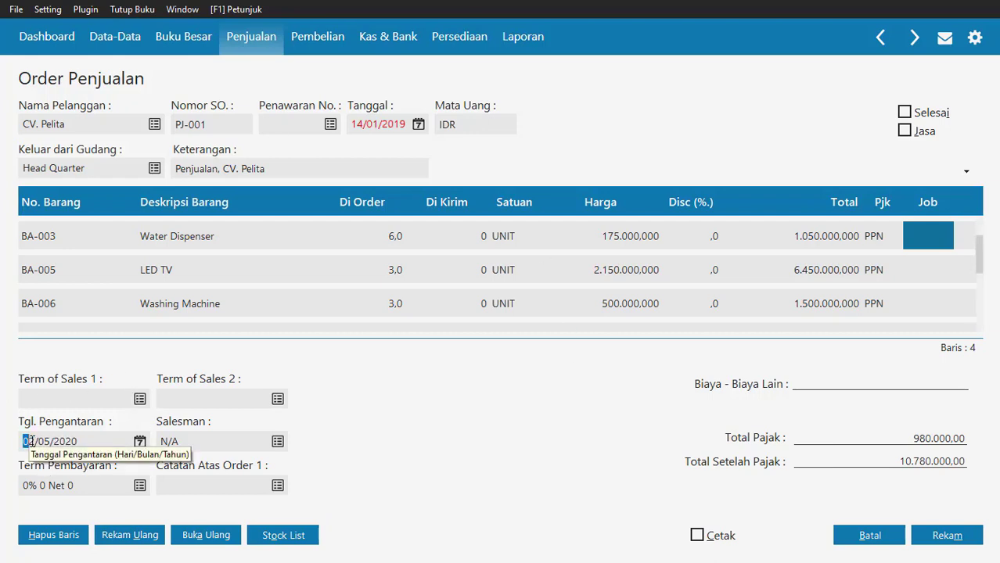
type("15/")
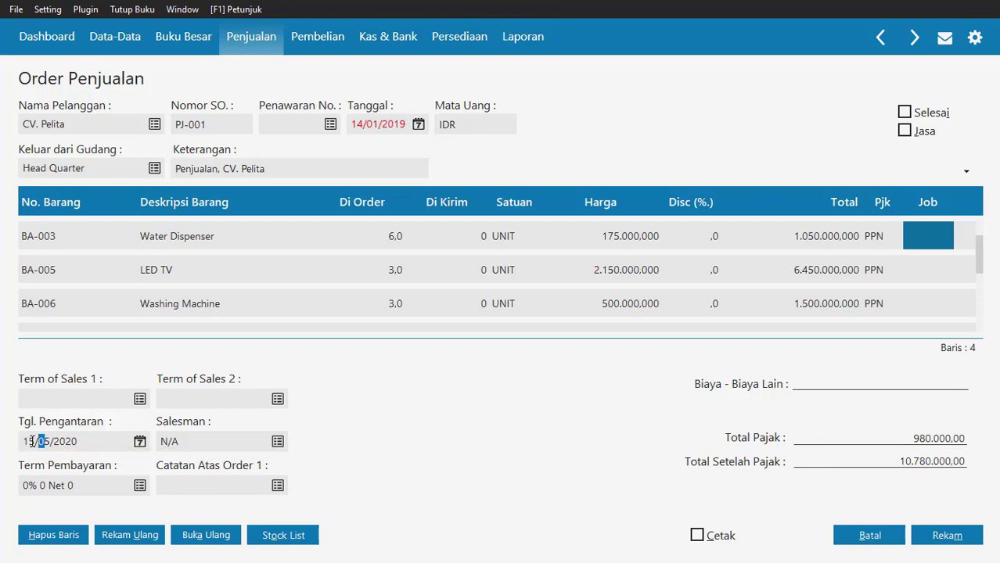
type("01/2019")
key("Tab")
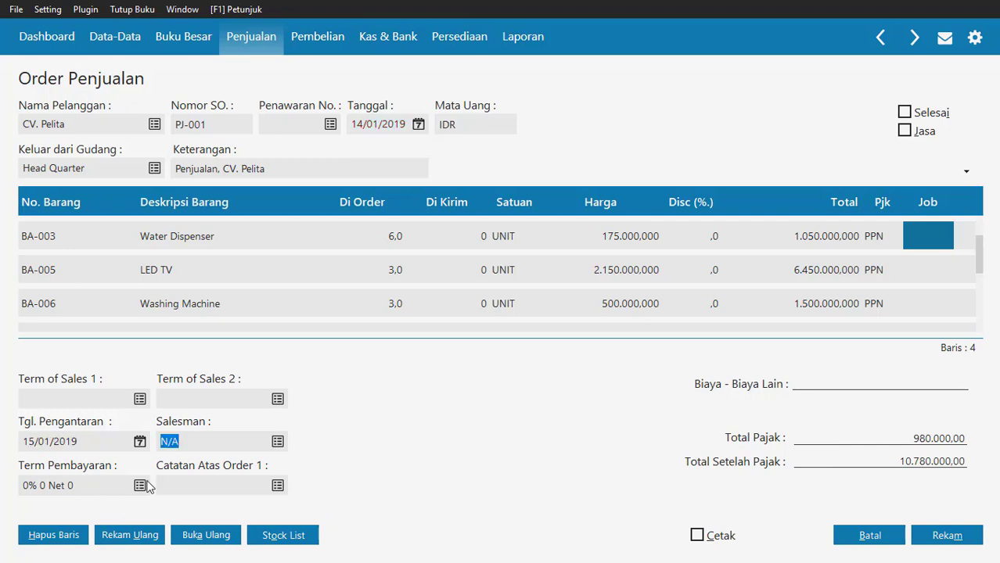
left_click(276, 442)
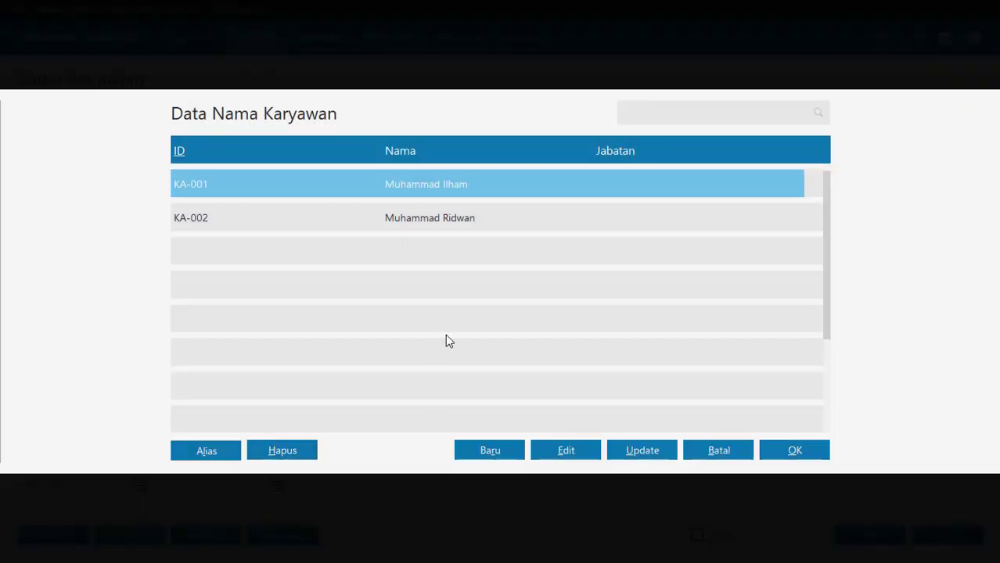
double_click(429, 188)
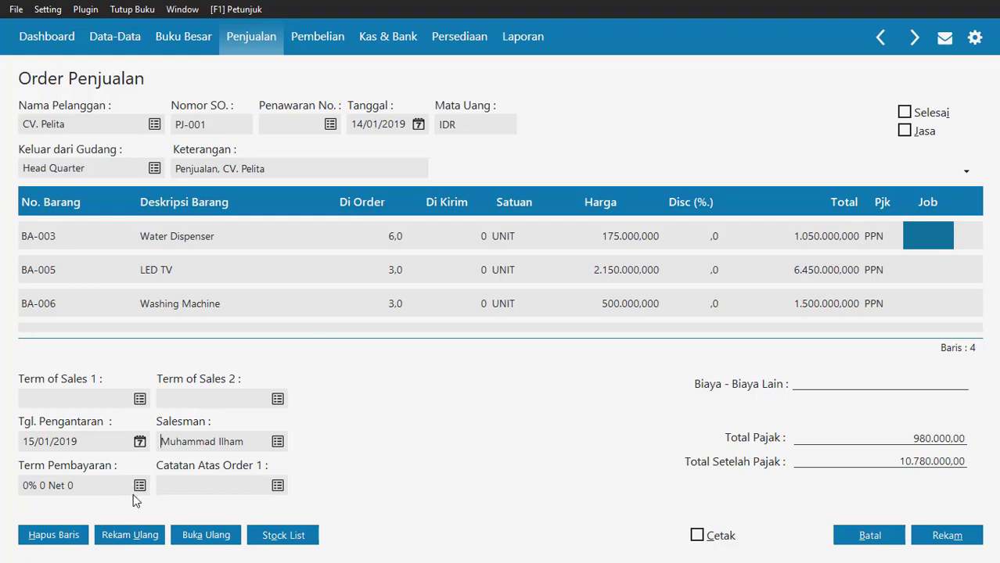
key("Tab")
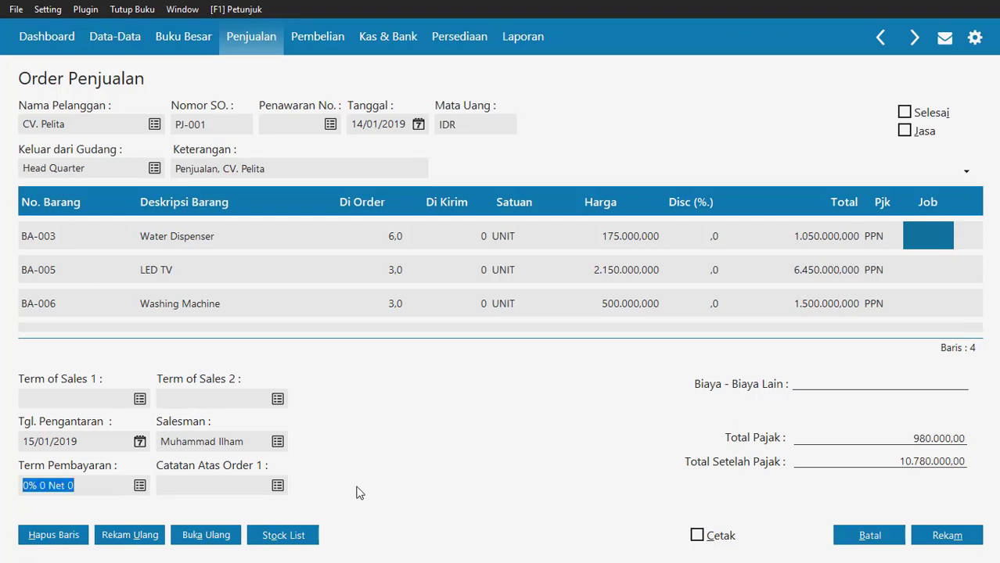
Record sales order PJ-001 and cancel the new blank order form
left_click(946, 536)
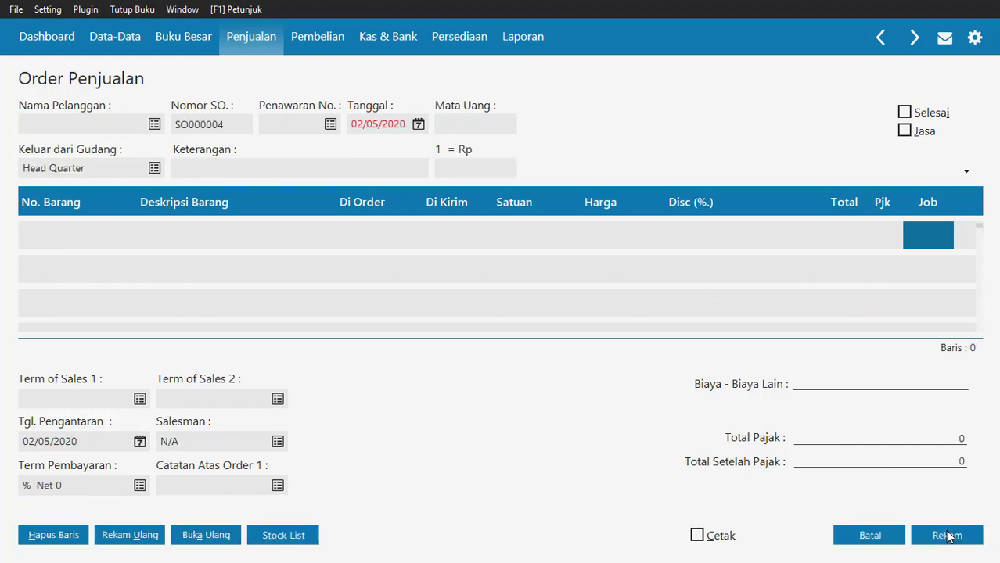
left_click(892, 539)
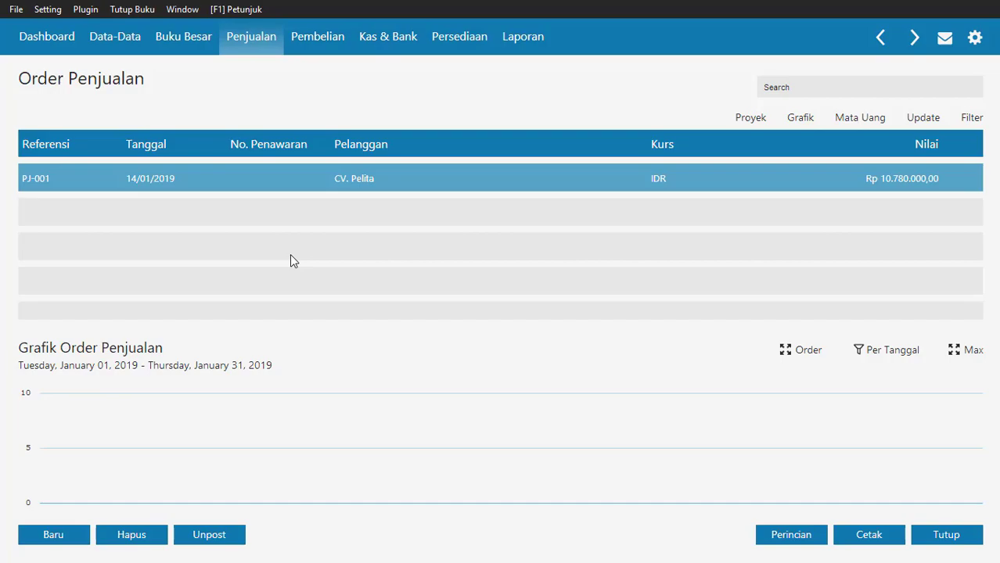
Consult the Dokumen 2 goods delivery in the case study PDF and create a new sales delivery (Pengiriman Barang) in Zahir
key("alt+Tab")
scroll(323, 293, "down", 5)
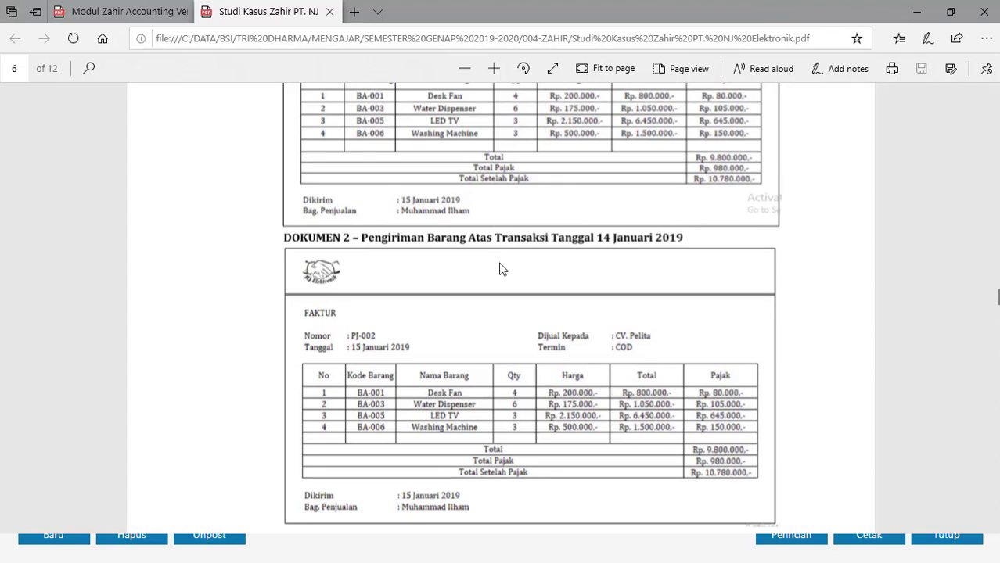
key("alt+Tab")
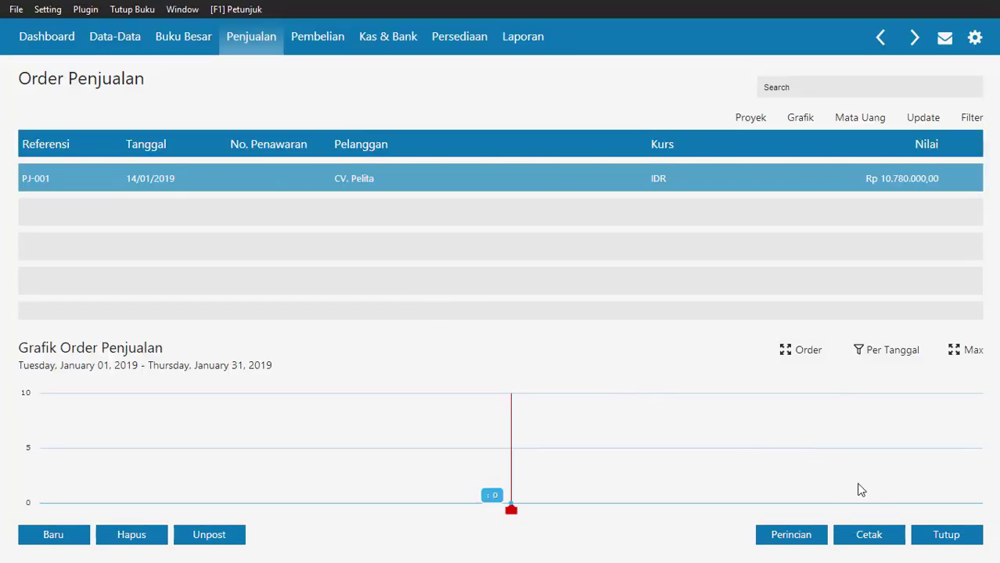
left_click(937, 542)
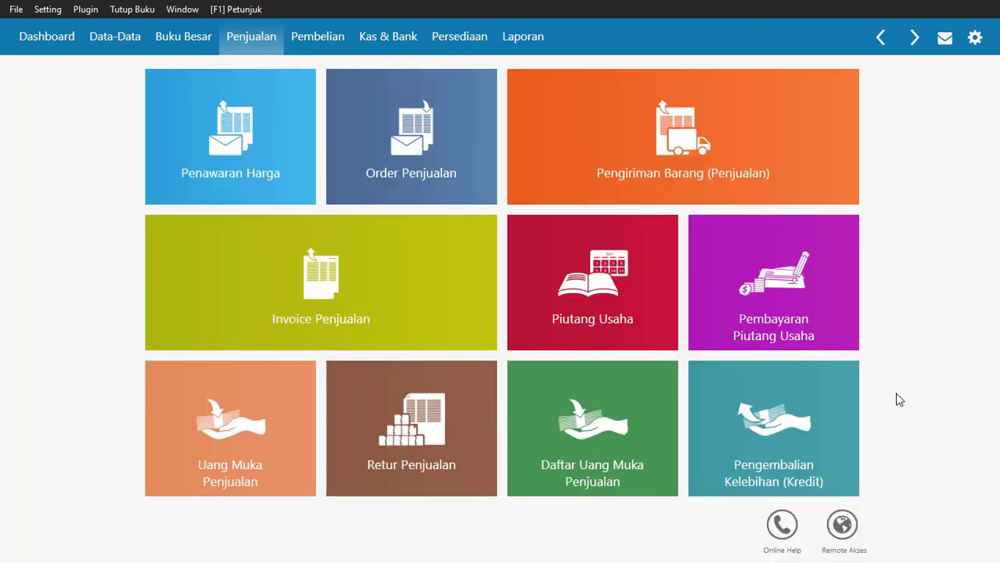
mouse_move(666, 199)
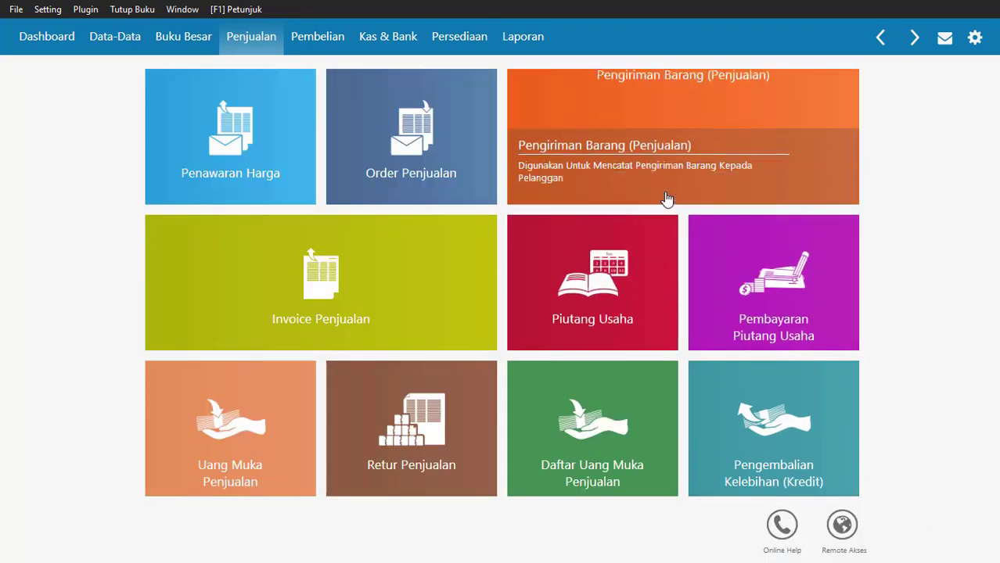
left_click(653, 135)
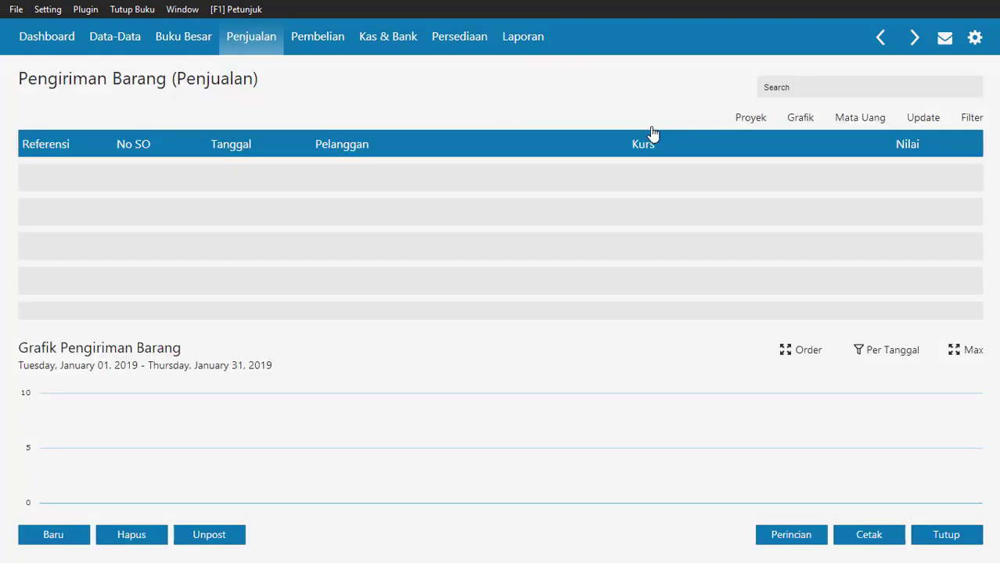
left_click(54, 535)
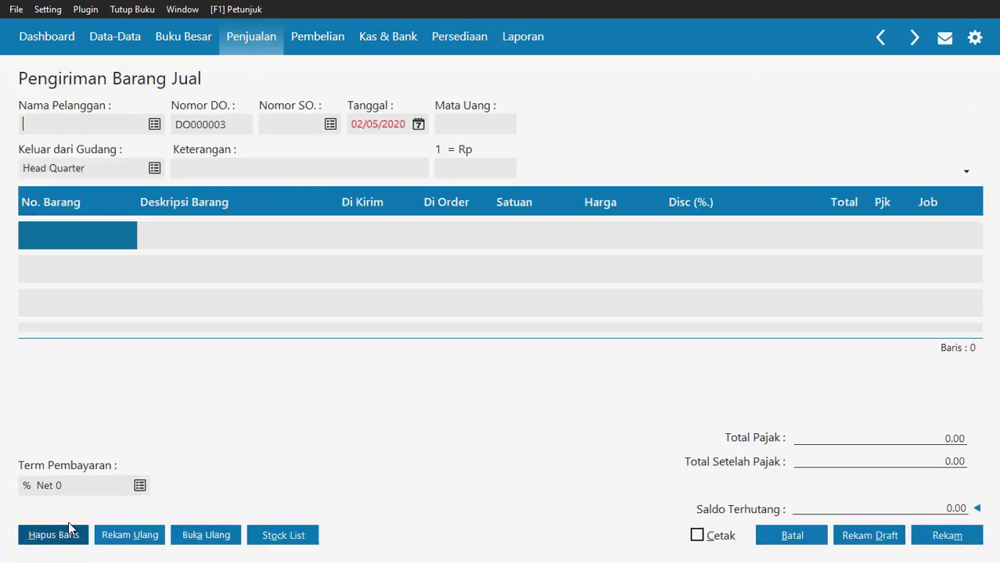
Fill in the delivery header with customer CV. Pelita and delivery number PJ-002, and open the list of sales orders
left_click(154, 125)
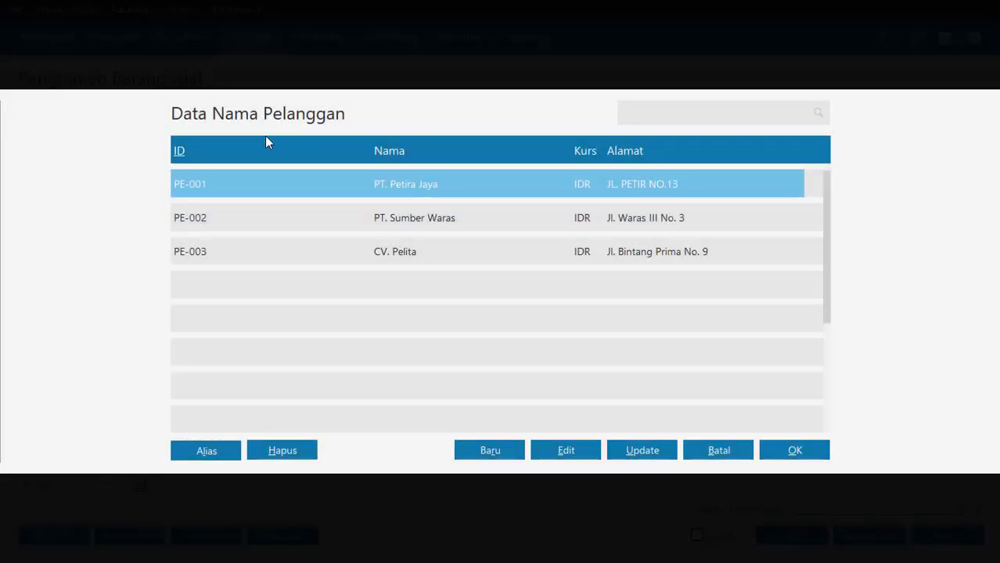
double_click(397, 251)
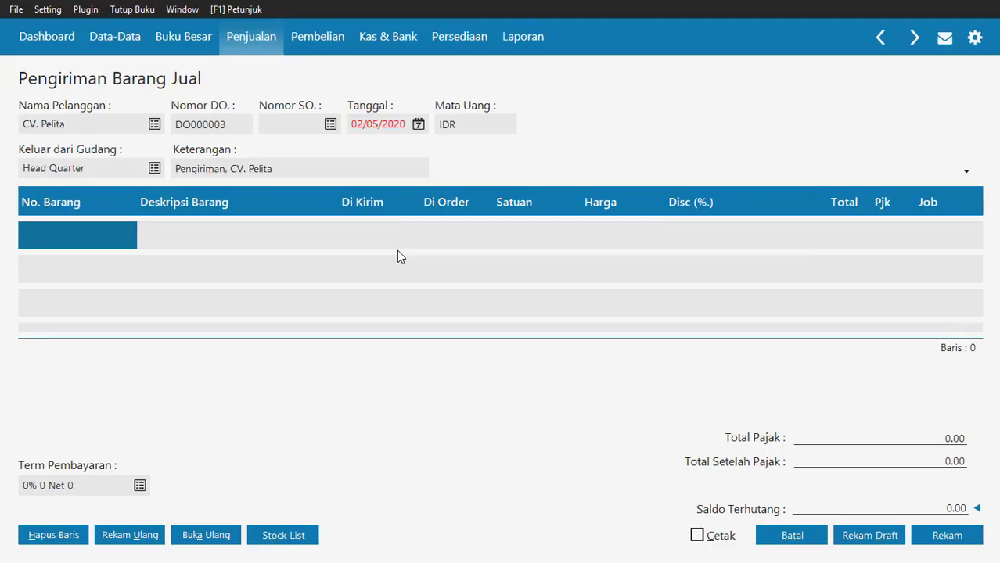
double_click(210, 126)
type("PJ-002")
key("Tab")
left_click(330, 125)
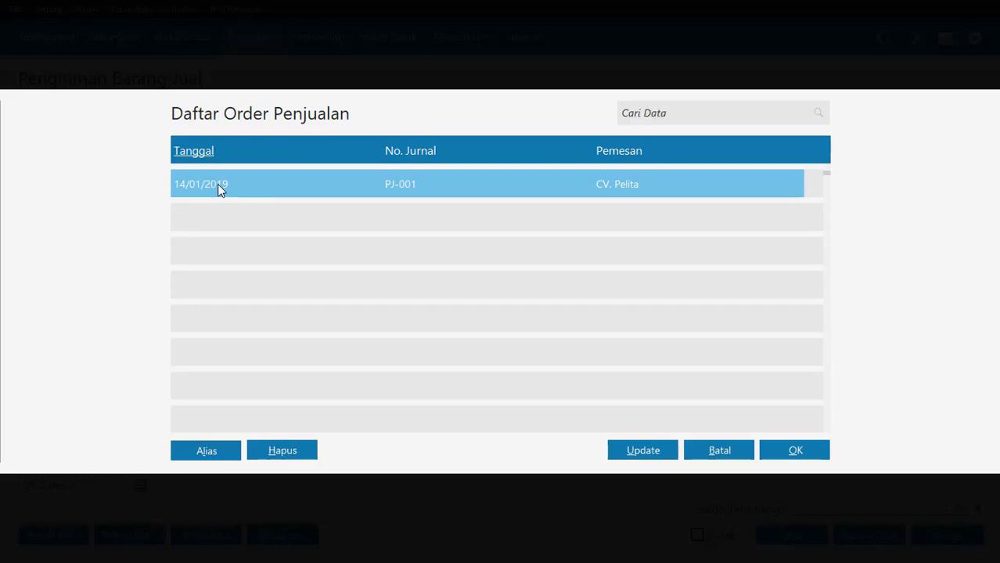
Load CV. Pelita's sales order dated 14/01/2019 into the delivery form and look through its item lines
double_click(218, 184)
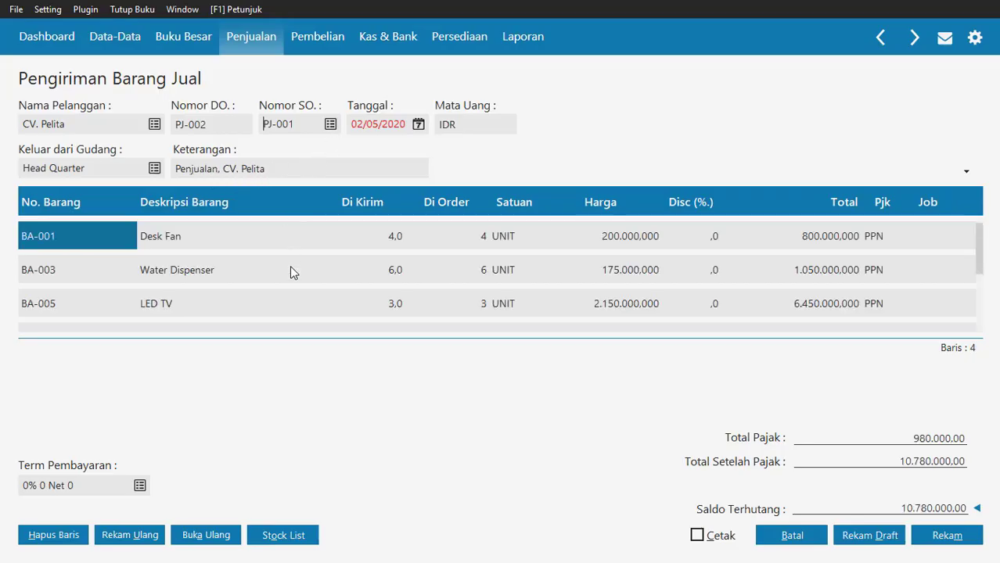
key("Down")
key("Down")
key("Down")
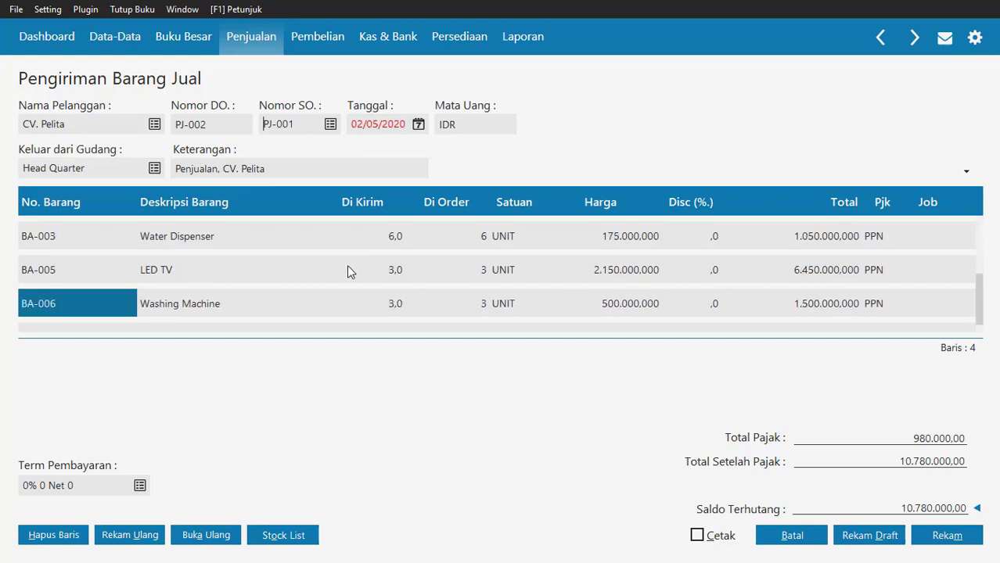
key("Up")
key("Up")
key("Up")
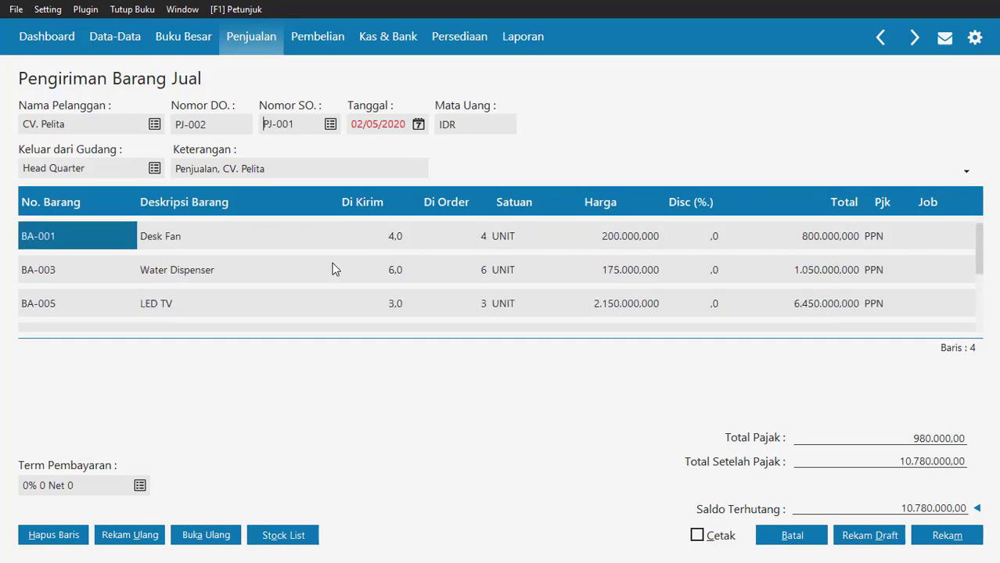
Set the delivery's transaction date (Tanggal) to 15/01/2019
left_click(361, 123)
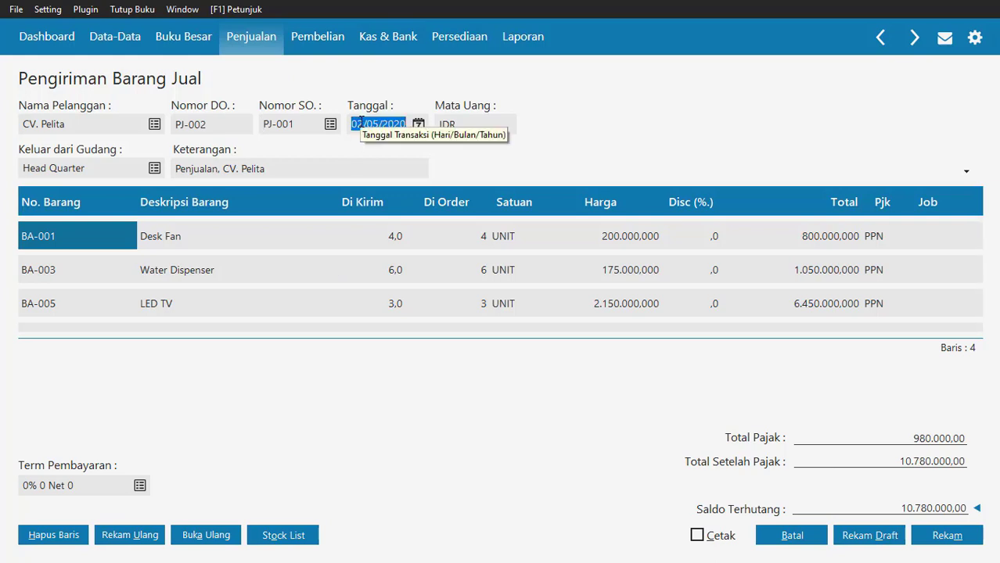
type("15/")
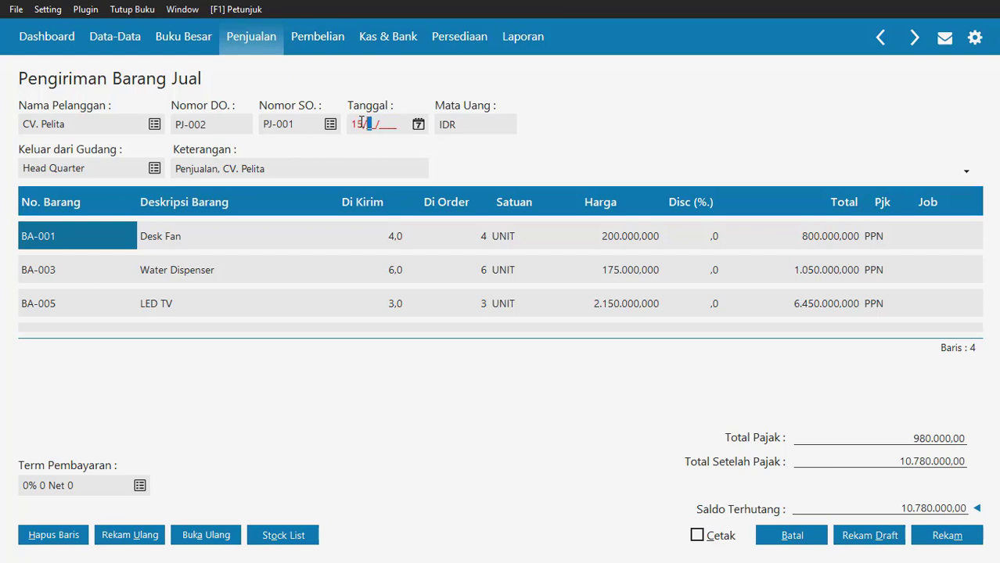
type("01/2019")
key("Tab")
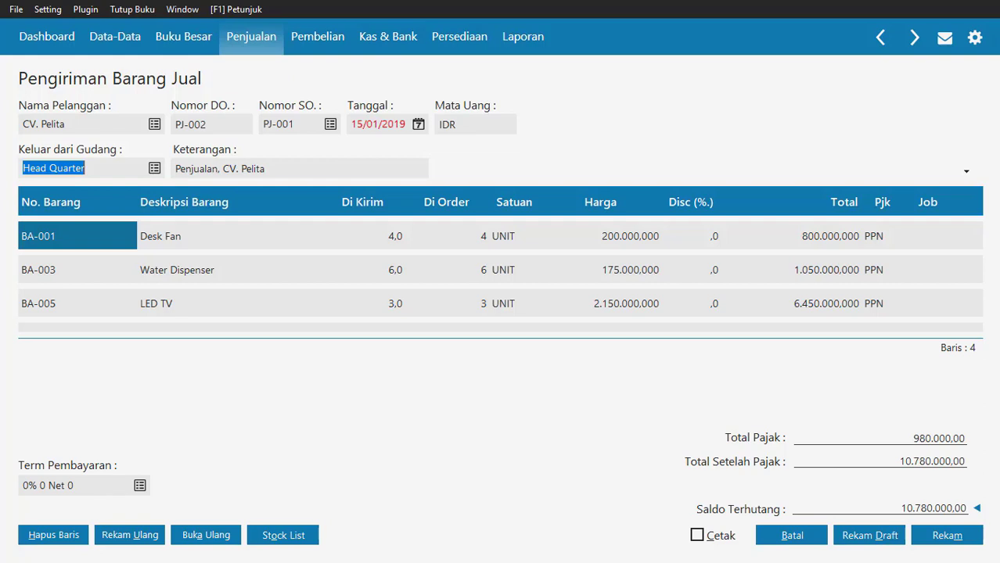
Check the receivables account assigned to the outstanding balance (Saldo Terhutang) and review the delivery's item lines
left_click(978, 510)
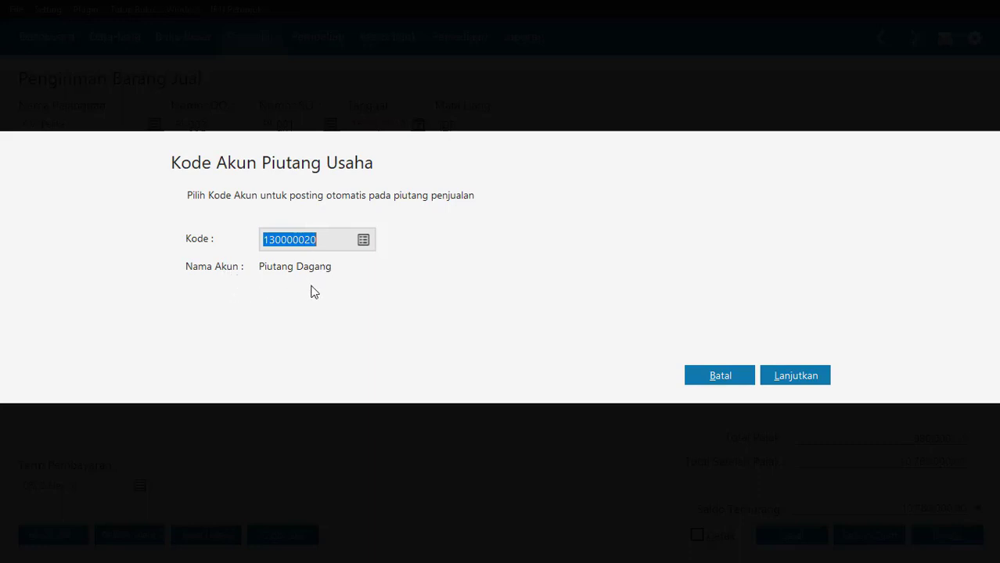
left_click(802, 379)
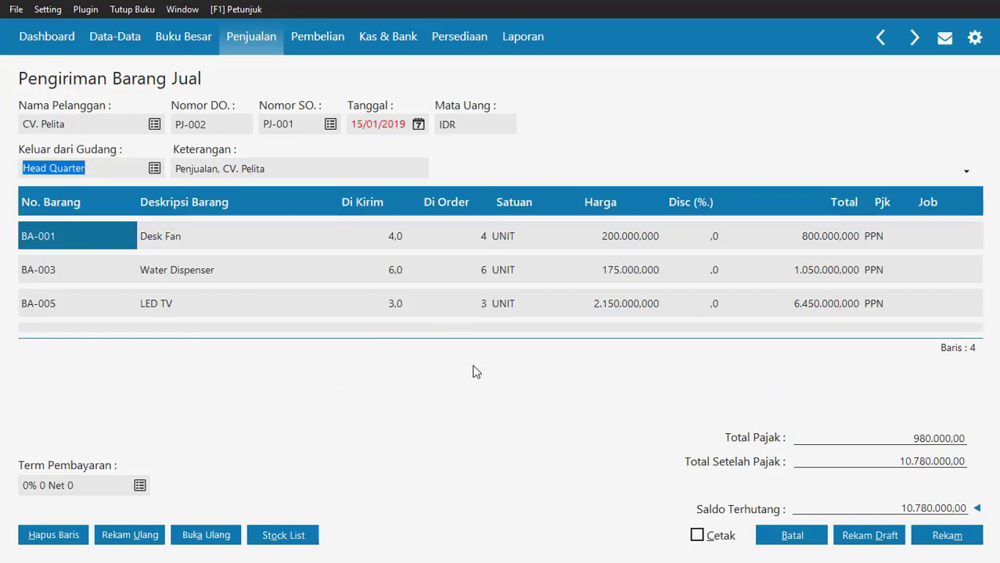
left_click(585, 266)
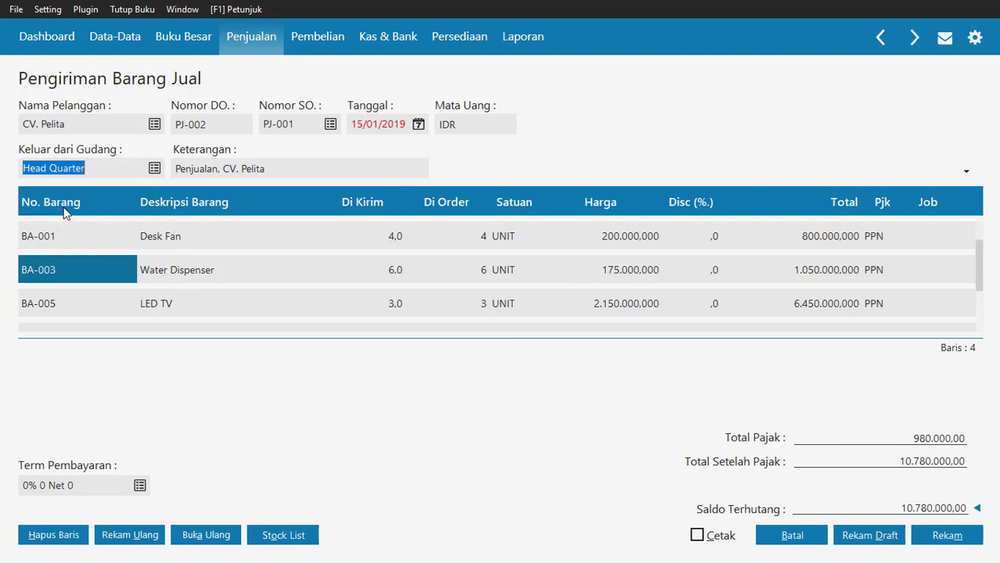
key("Down")
key("Down")
key("Up")
key("Up")
key("Up")
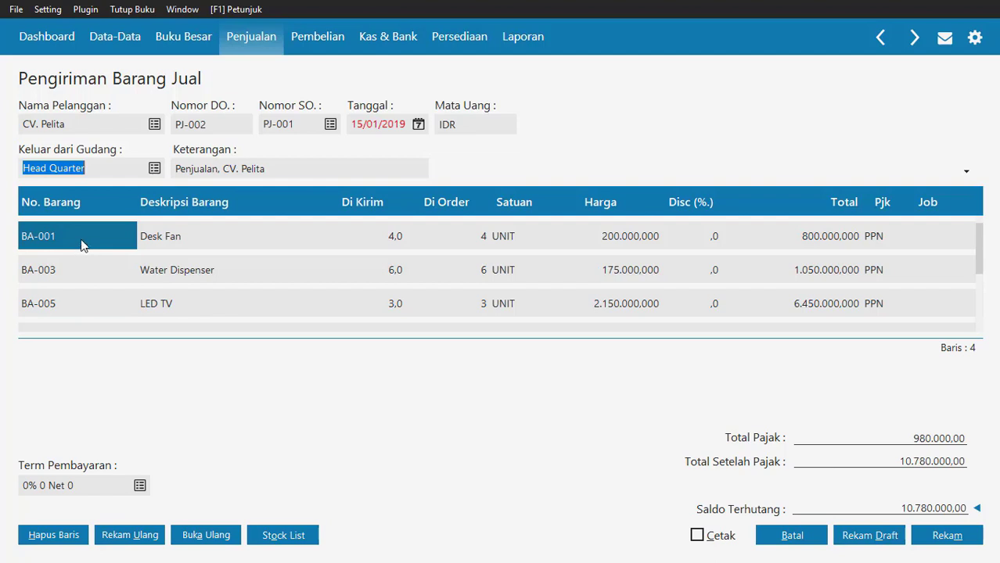
Record the goods delivery and leave the blank entry form to return to the delivery list
left_click(304, 124)
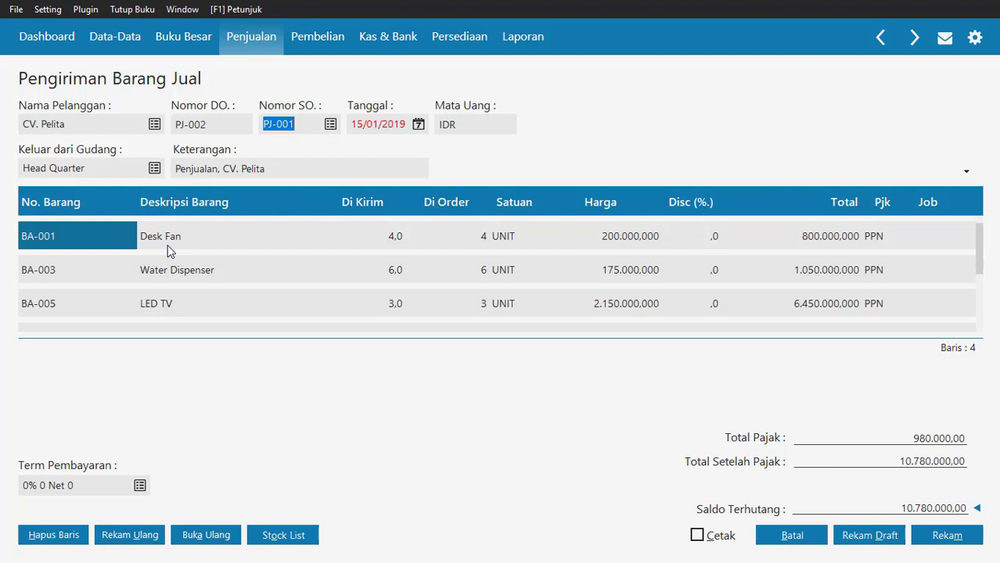
left_click(949, 537)
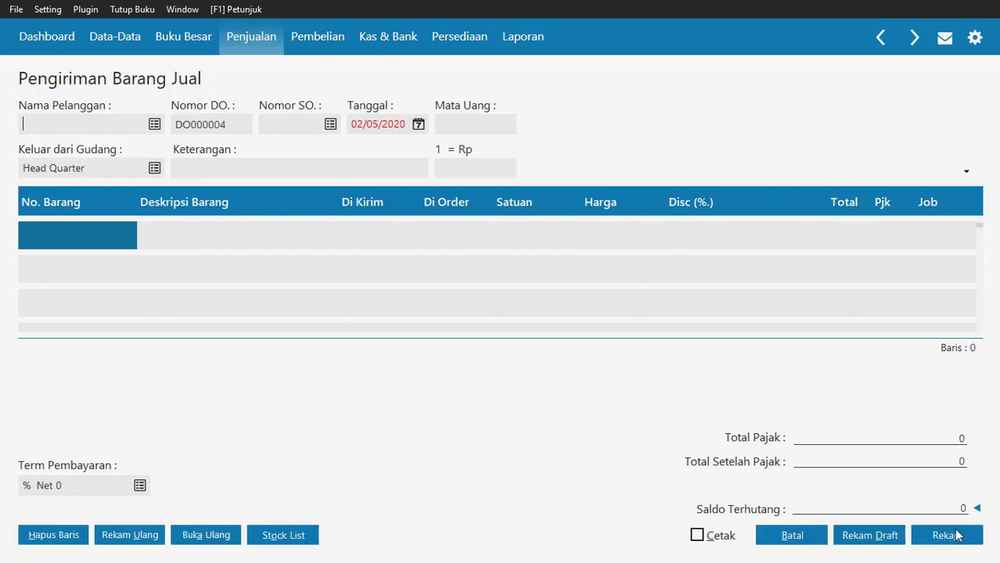
left_click(795, 539)
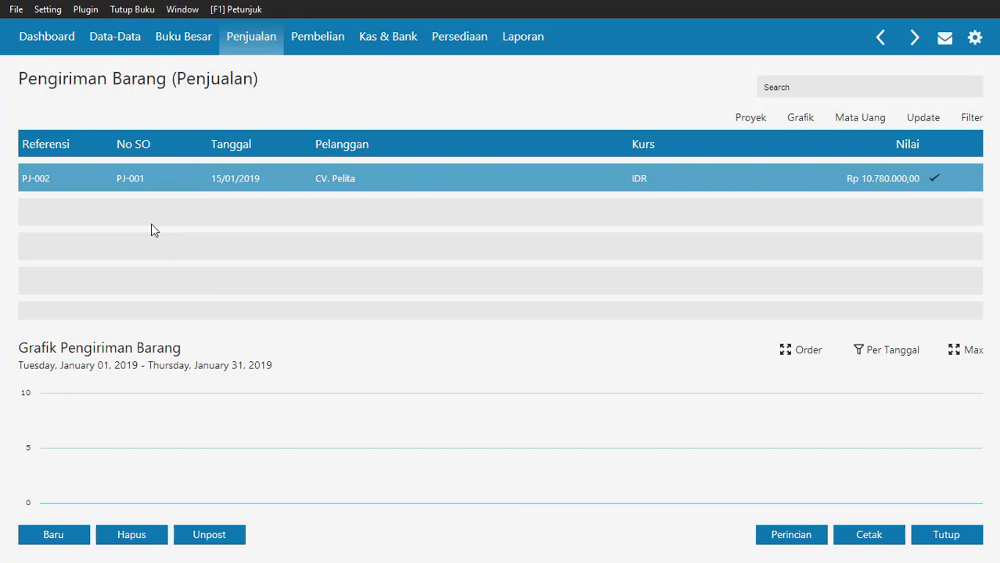
Consult DOKUMEN 3 in the browser's case-study PDF and start a new sales return (Retur Penjualan) in Zahir Accounting
key("alt+Tab")
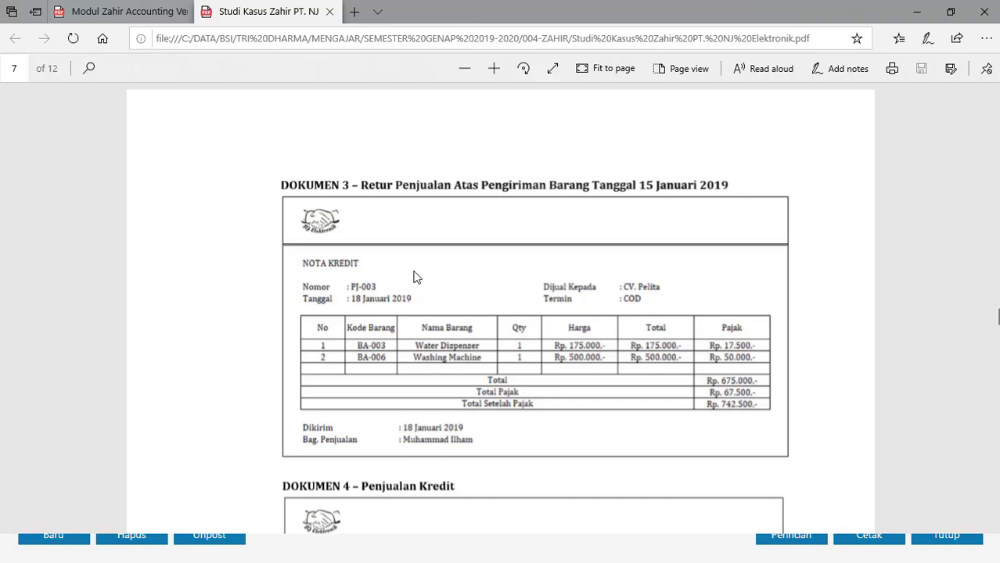
scroll(415, 277, "down", 1)
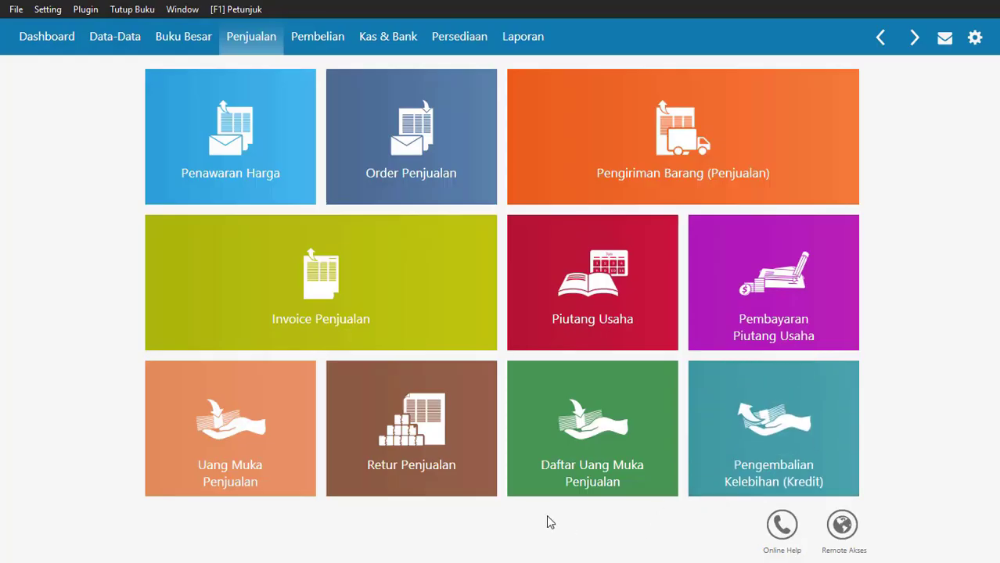
mouse_move(408, 413)
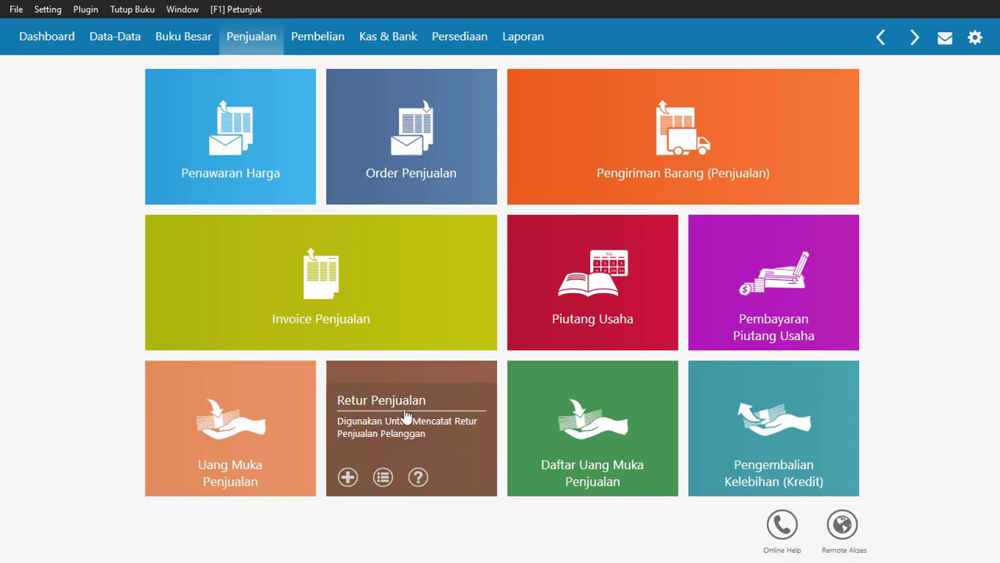
left_click(394, 418)
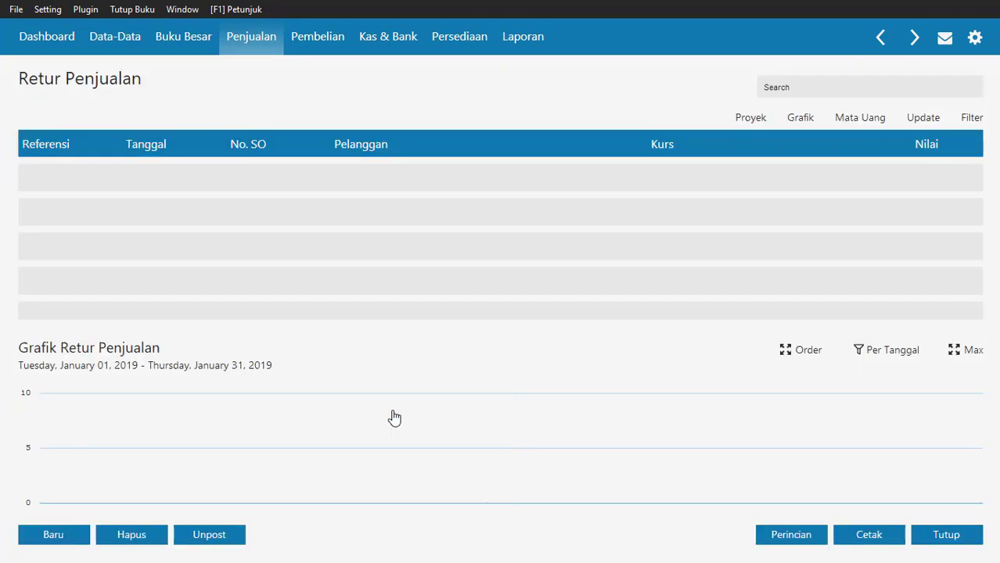
left_click(43, 540)
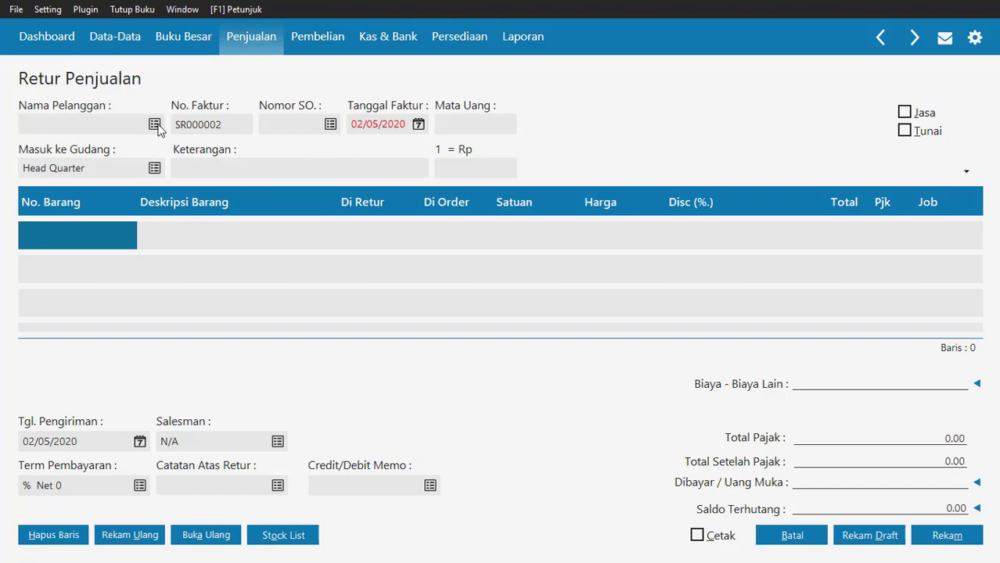
Fill in the return header with customer CV. Pelita, invoice number PJ-003 and the sales order dated 14/01/2019
left_click(154, 125)
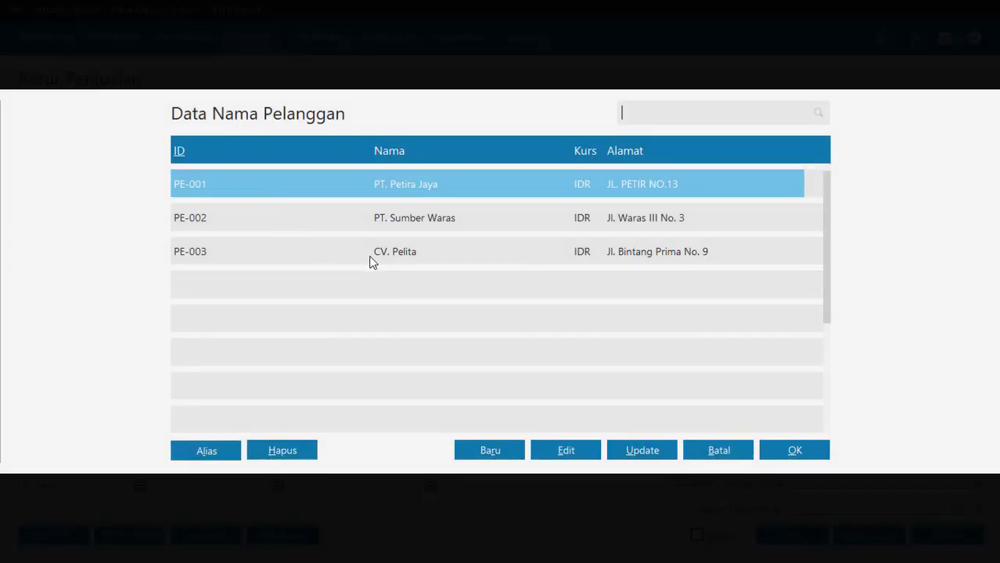
double_click(372, 258)
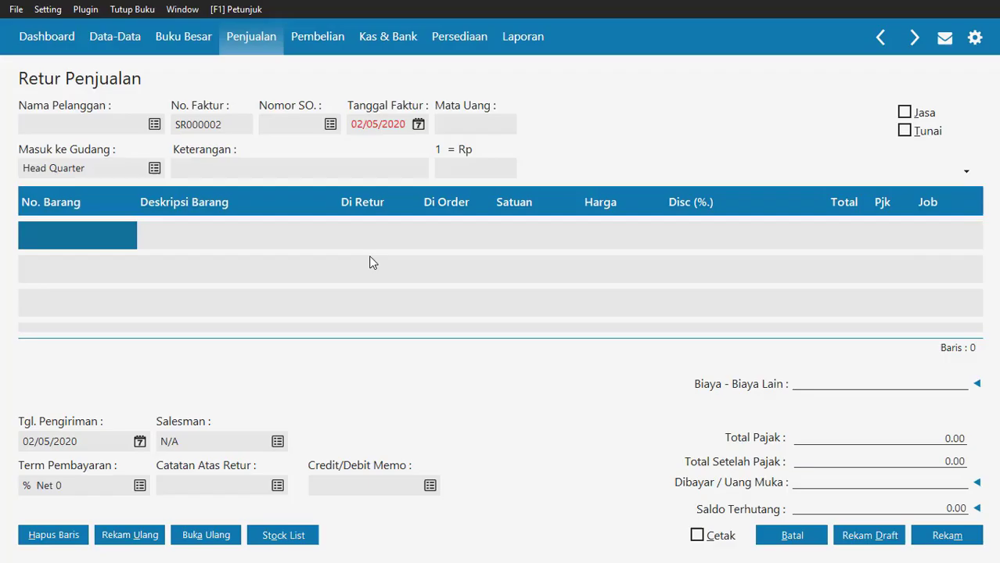
double_click(223, 128)
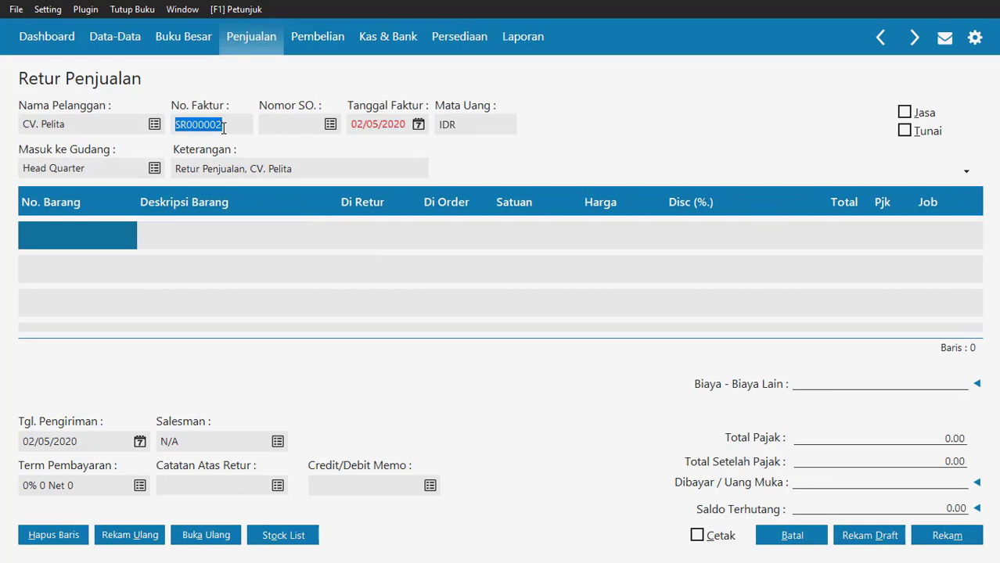
type("PJ-003")
key("Tab")
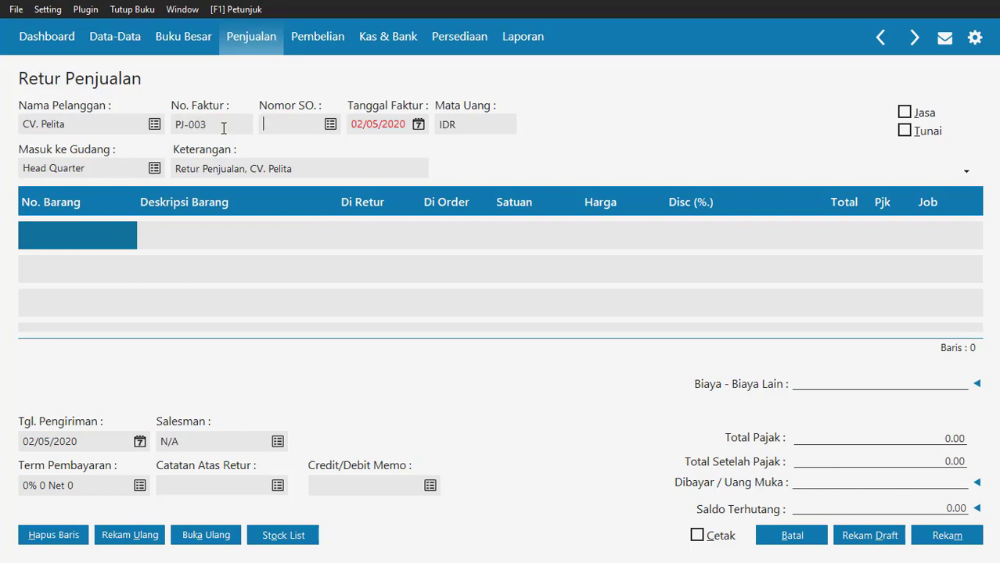
left_click(331, 126)
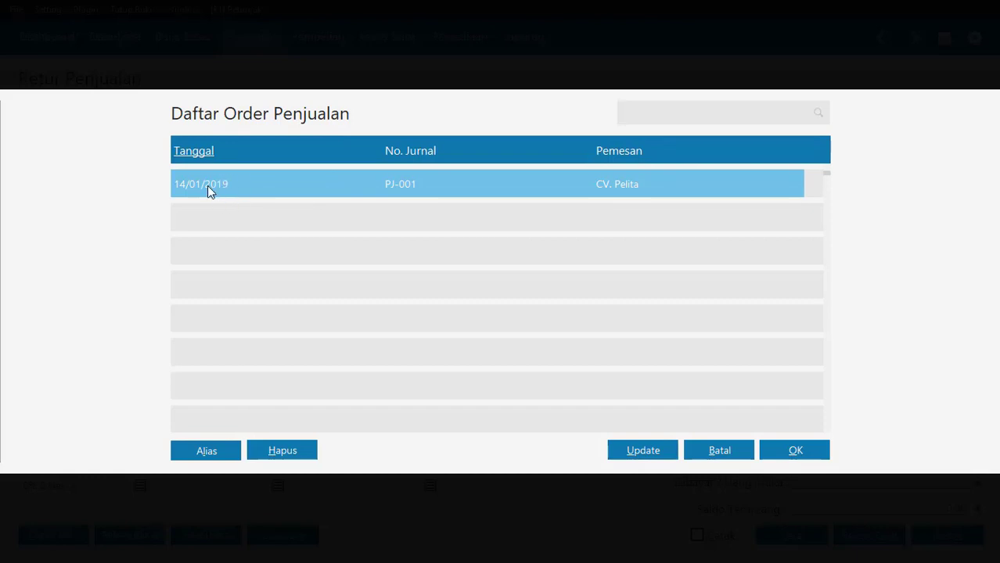
double_click(375, 185)
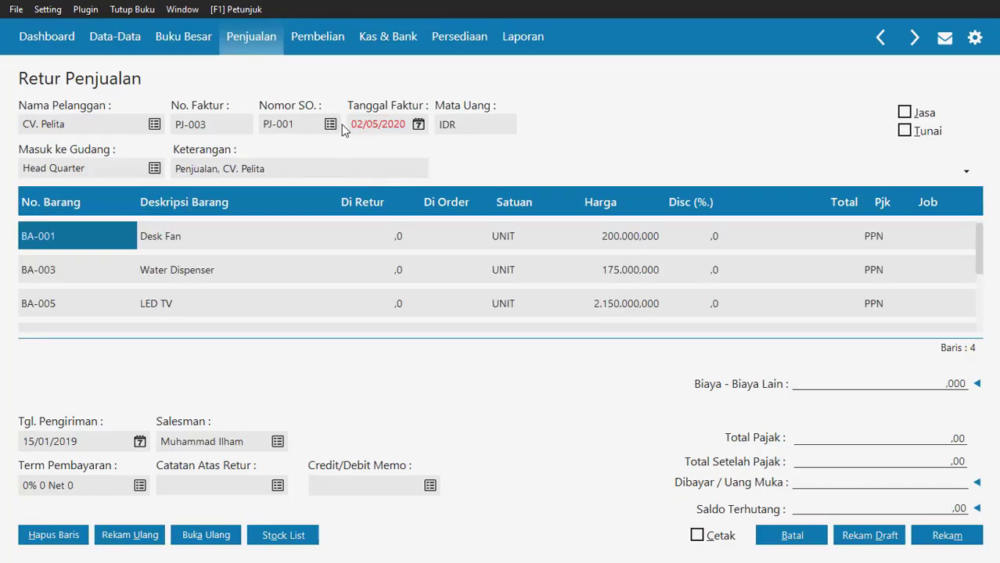
Set the return's invoice date to 18/01/2019 and mark it as a cash (Tunai) transaction
left_click(363, 123)
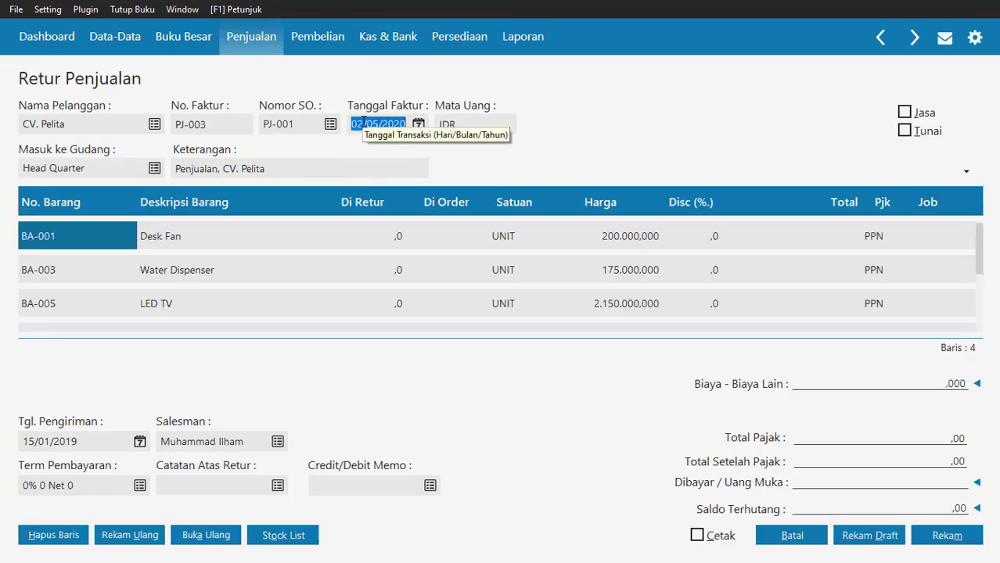
type("18/")
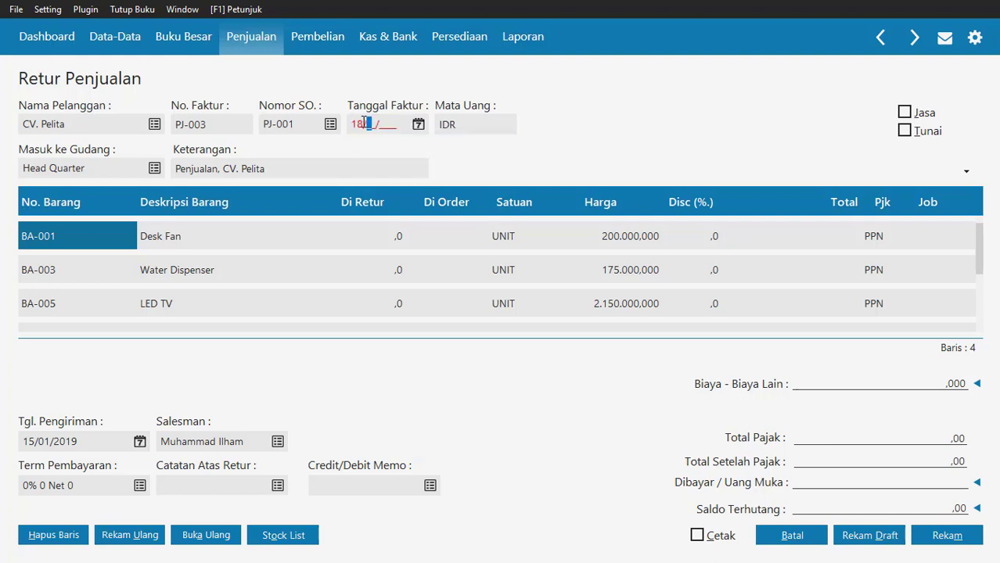
type("01/2019")
left_click(905, 131)
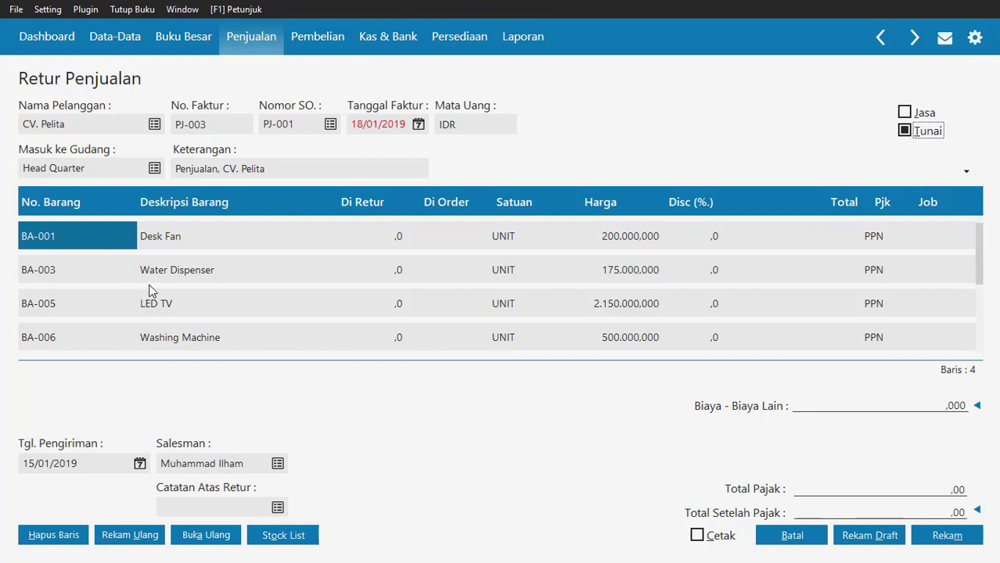
Delete the Desk Fan (BA-001) and LED TV (BA-005) lines from the sales return
right_click(55, 243)
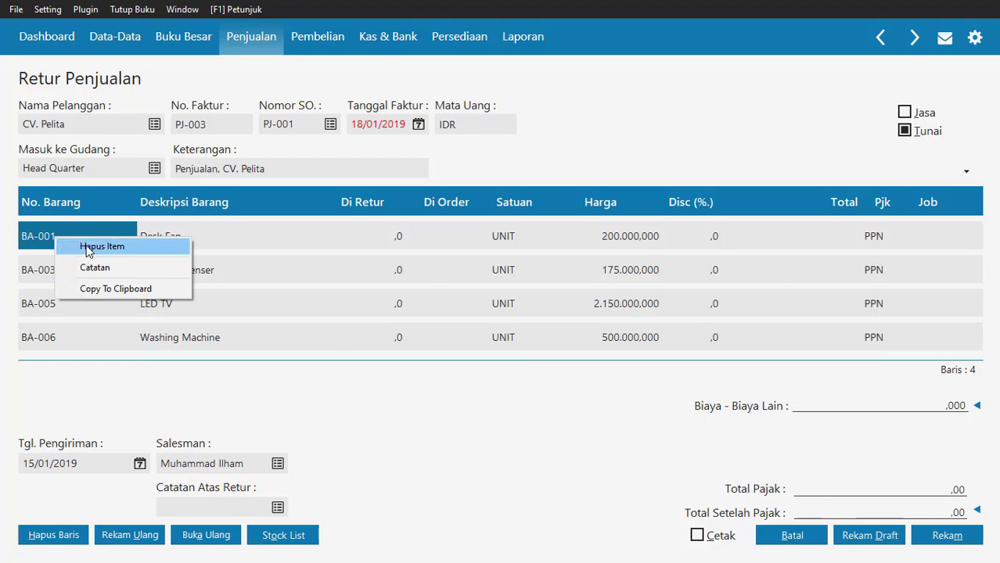
left_click(87, 249)
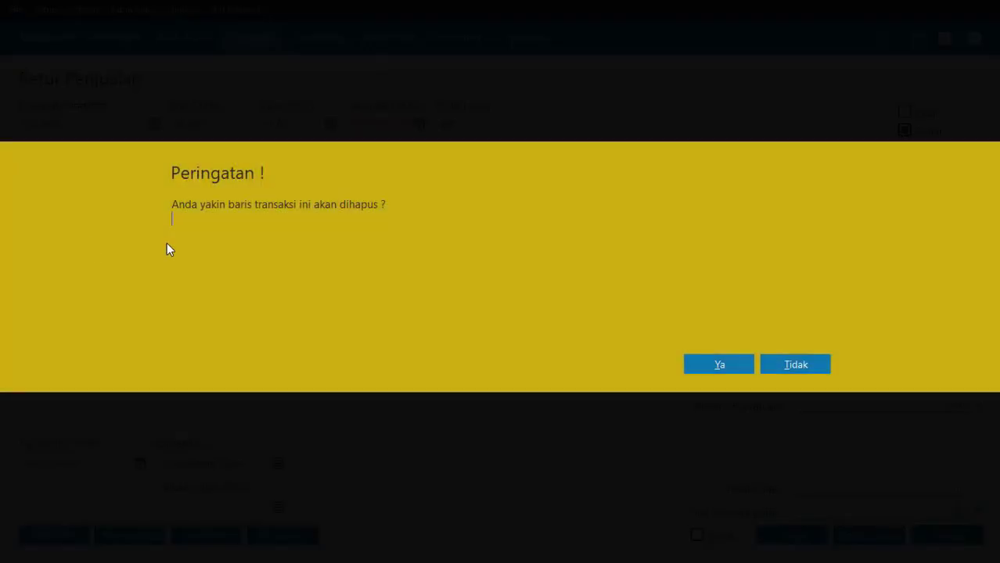
left_click(719, 364)
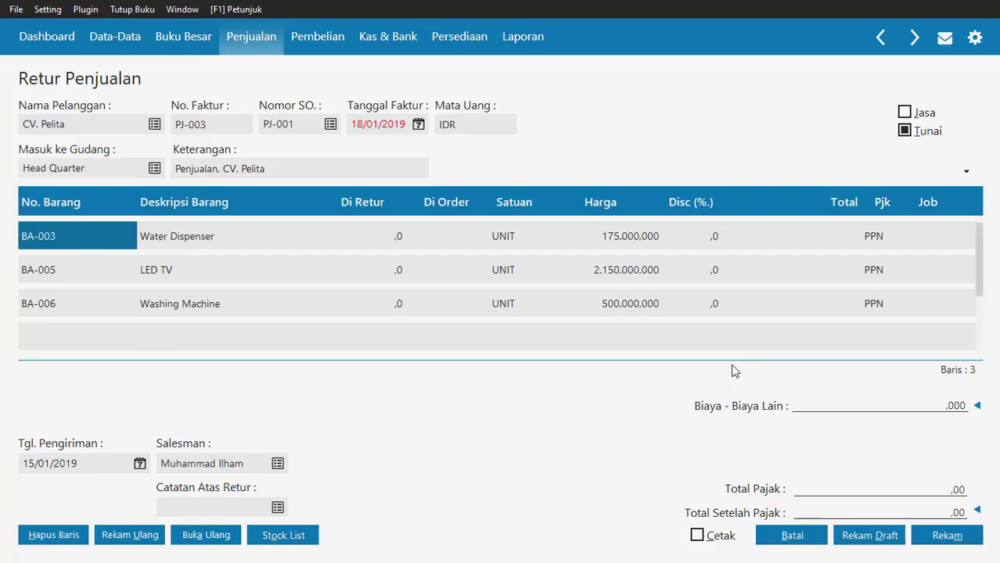
left_click(62, 270)
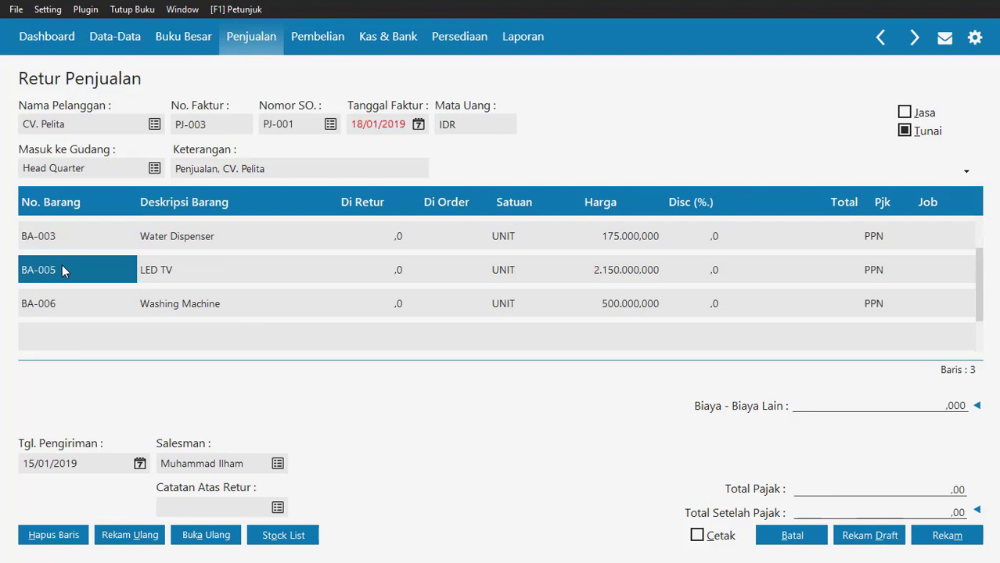
right_click(63, 270)
left_click(93, 276)
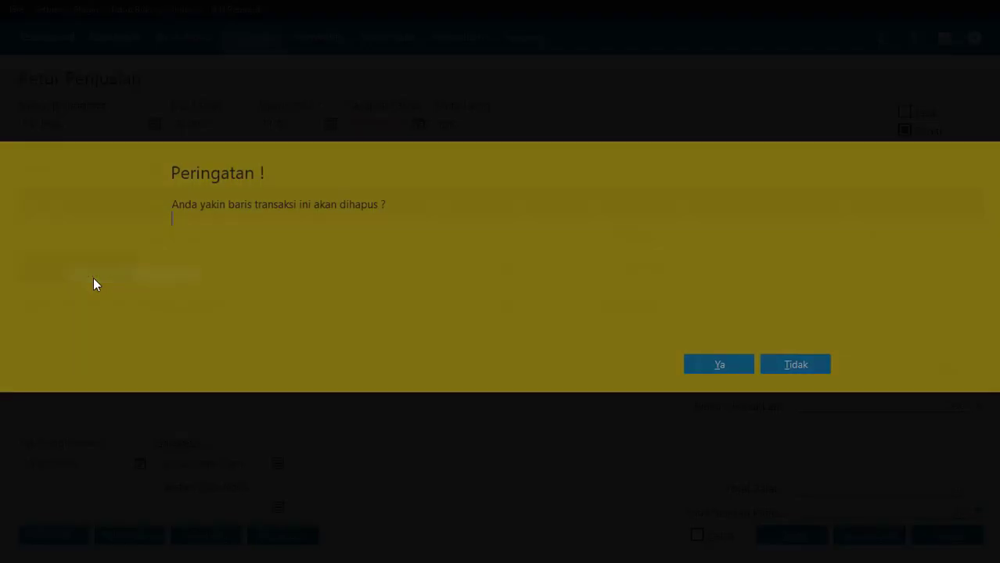
left_click(712, 367)
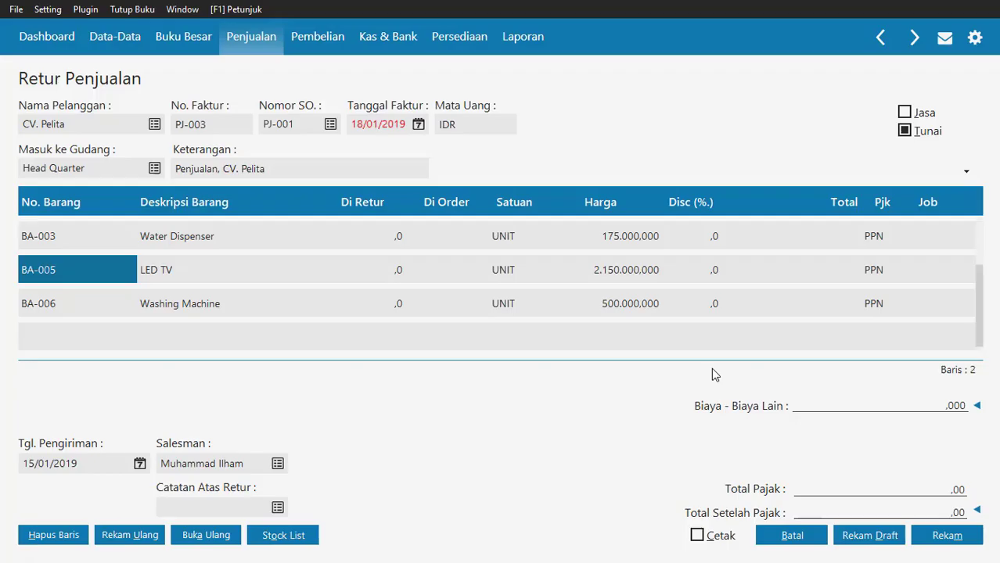
Set the returned quantity to 1 unit each for the Water Dispenser (BA-003) and Washing Machine (BA-006) lines
left_click(401, 237)
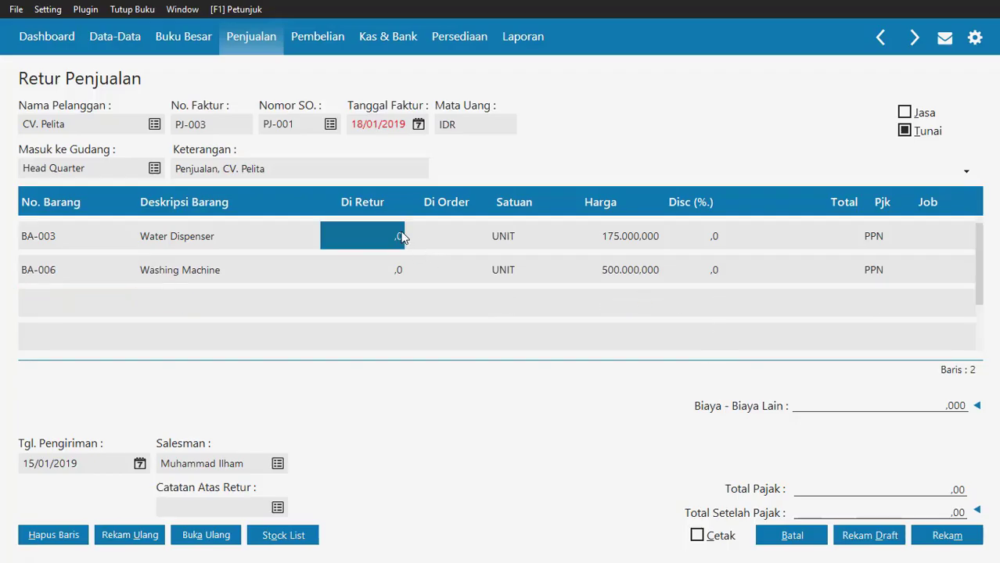
double_click(401, 237)
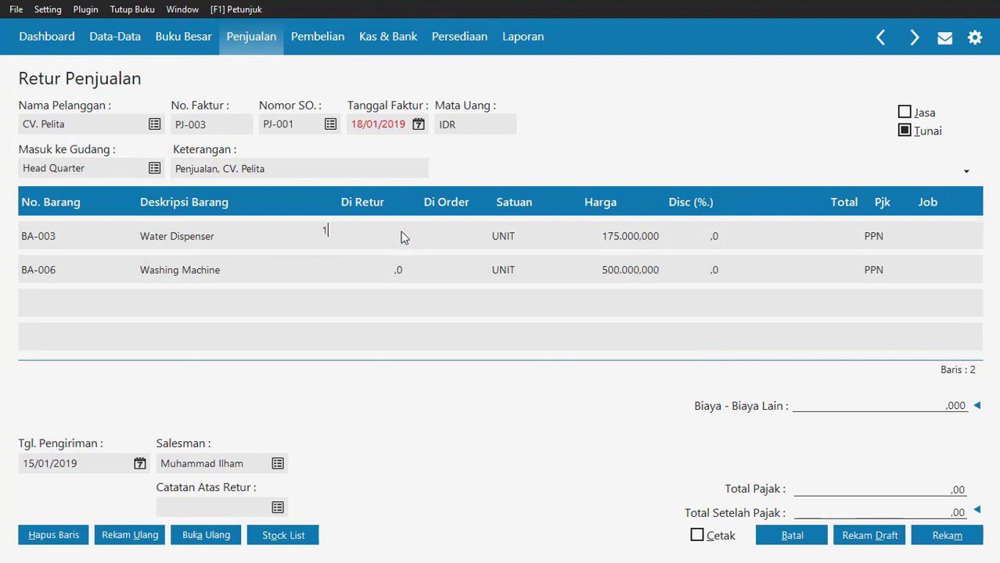
type("1")
left_click(382, 276)
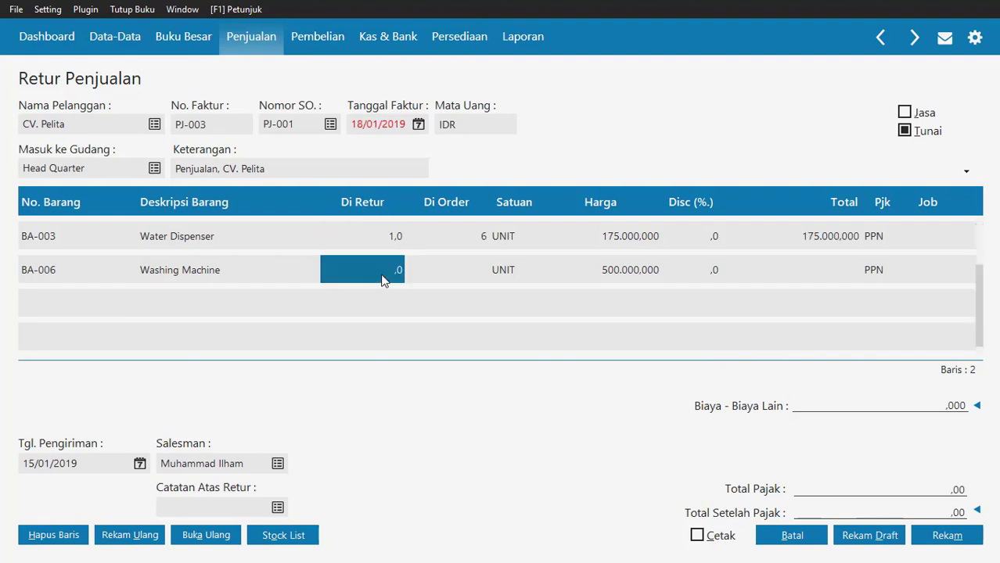
double_click(382, 277)
type("1")
key("Tab")
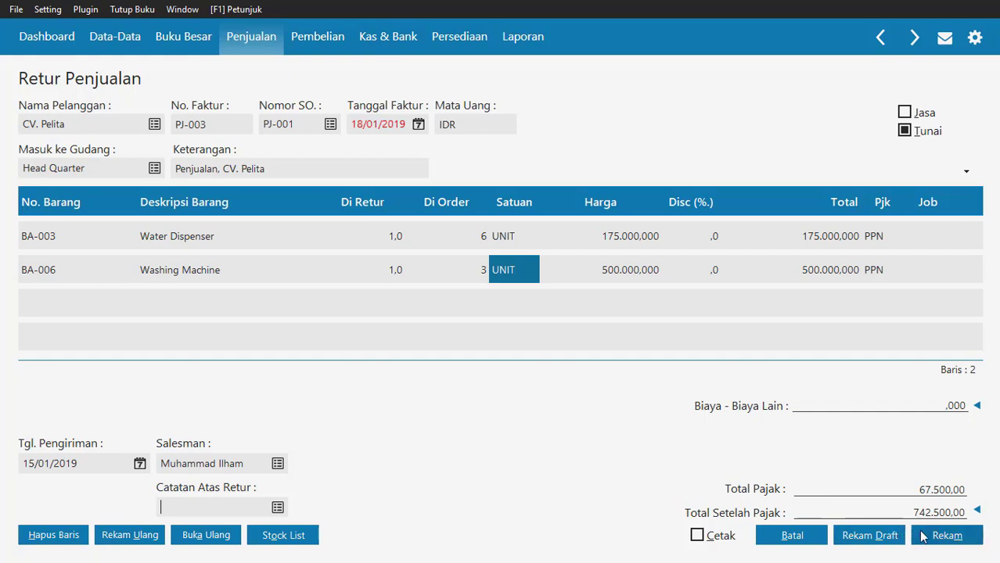
Choose Bank Mandiri as the return's cash payment account, record the return, and close the blank return form
left_click(978, 510)
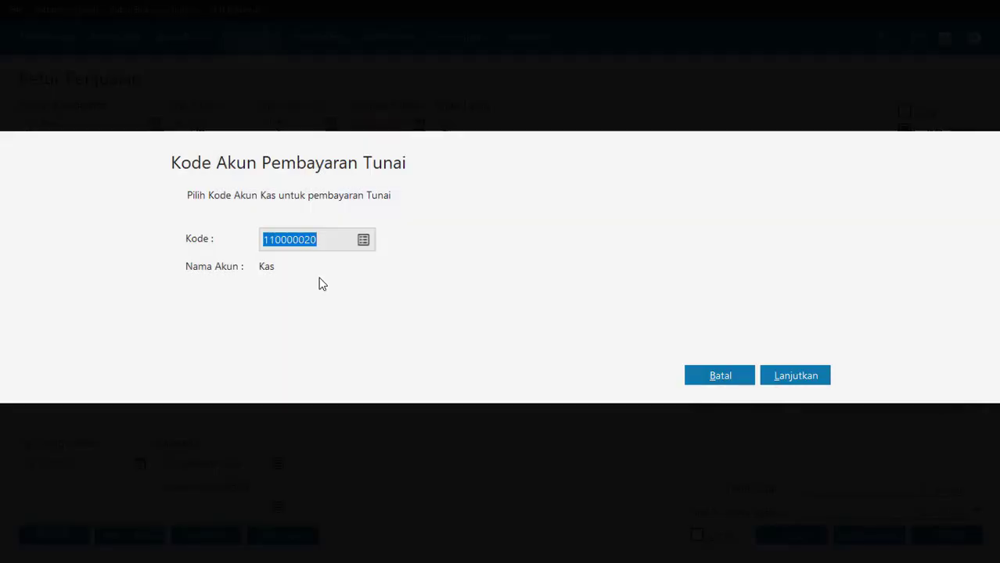
left_click(363, 242)
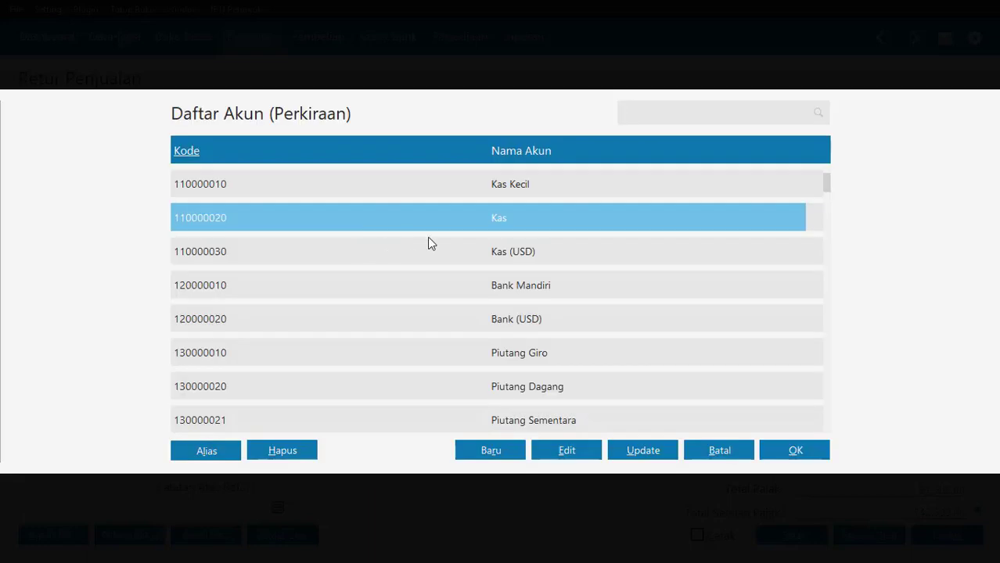
double_click(536, 287)
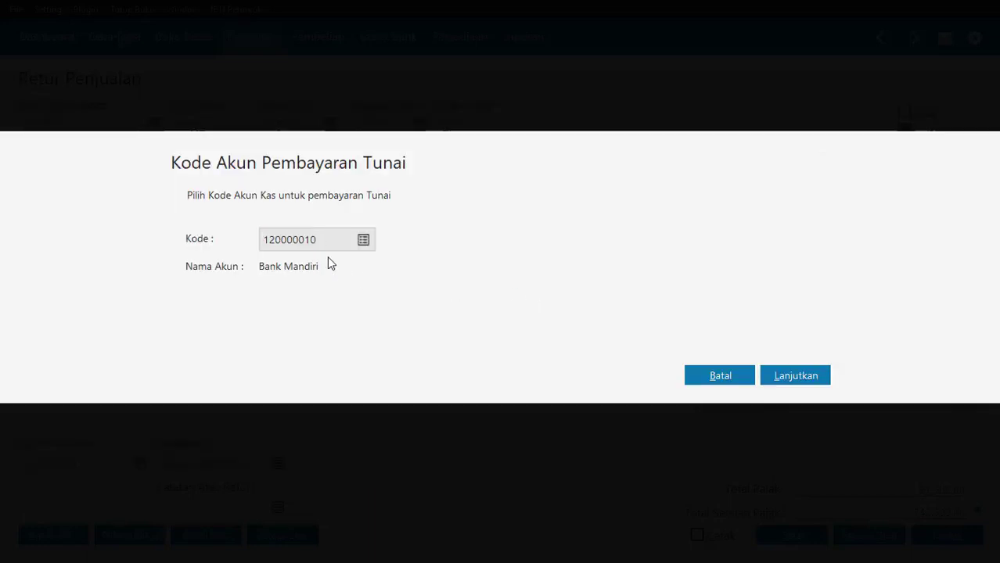
left_click(790, 379)
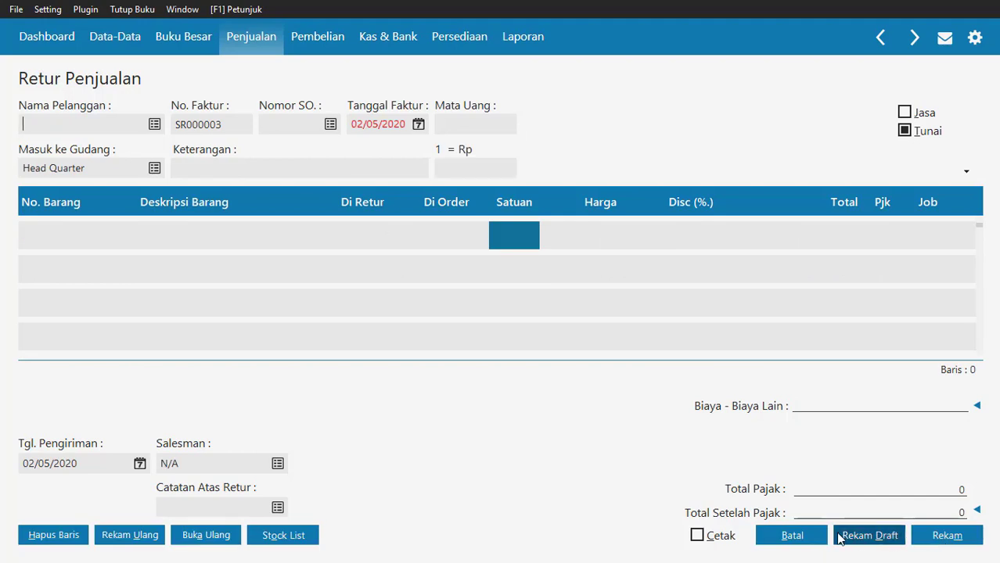
left_click(792, 536)
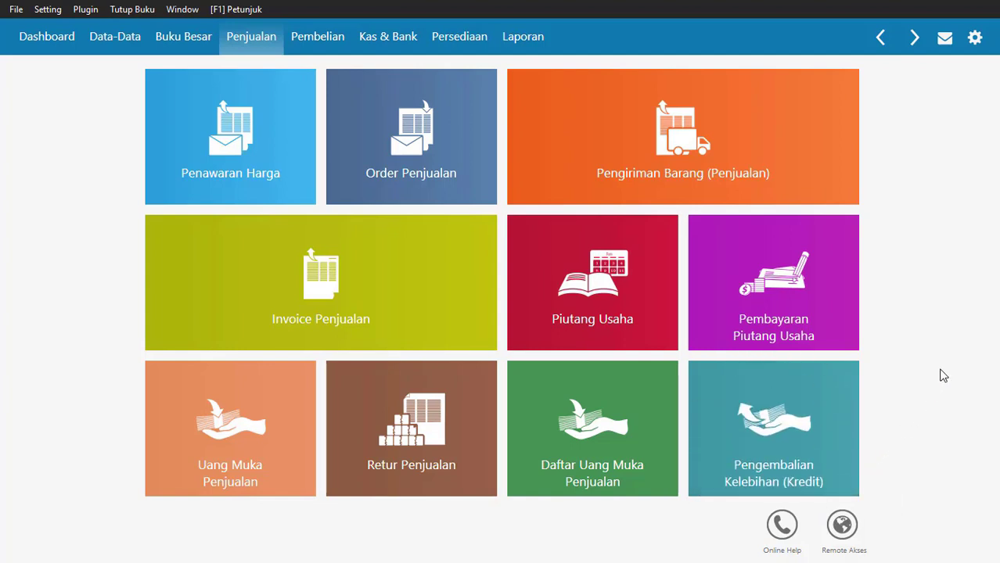
Start a new sales invoice (Invoice Penjualan) for customer PT. Sumber Waras
mouse_move(563, 323)
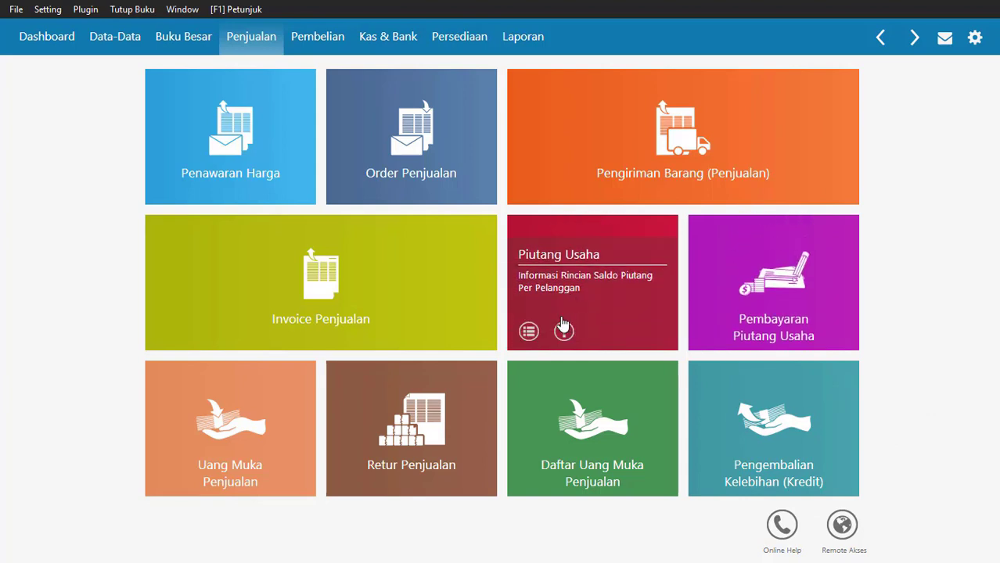
mouse_move(478, 311)
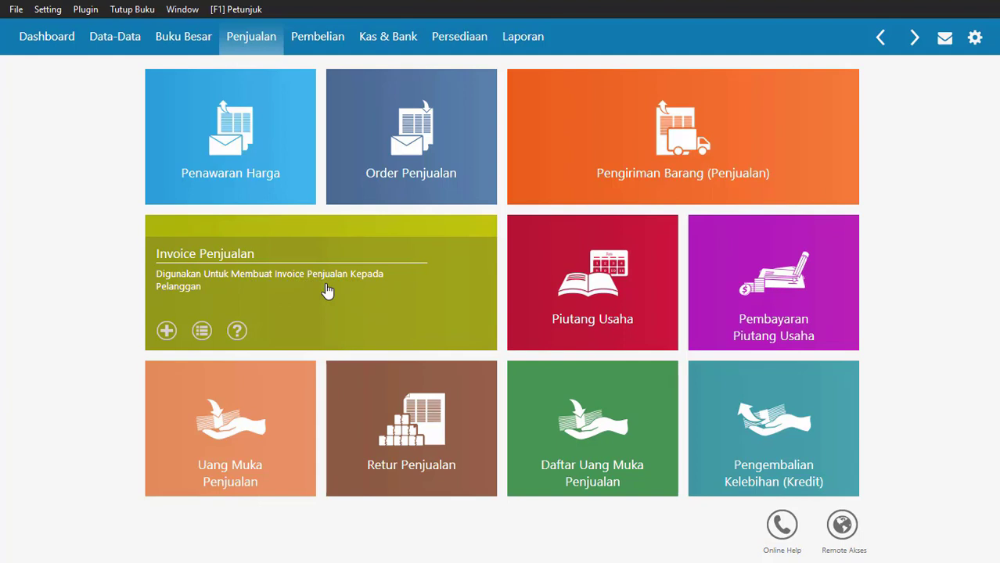
mouse_move(392, 151)
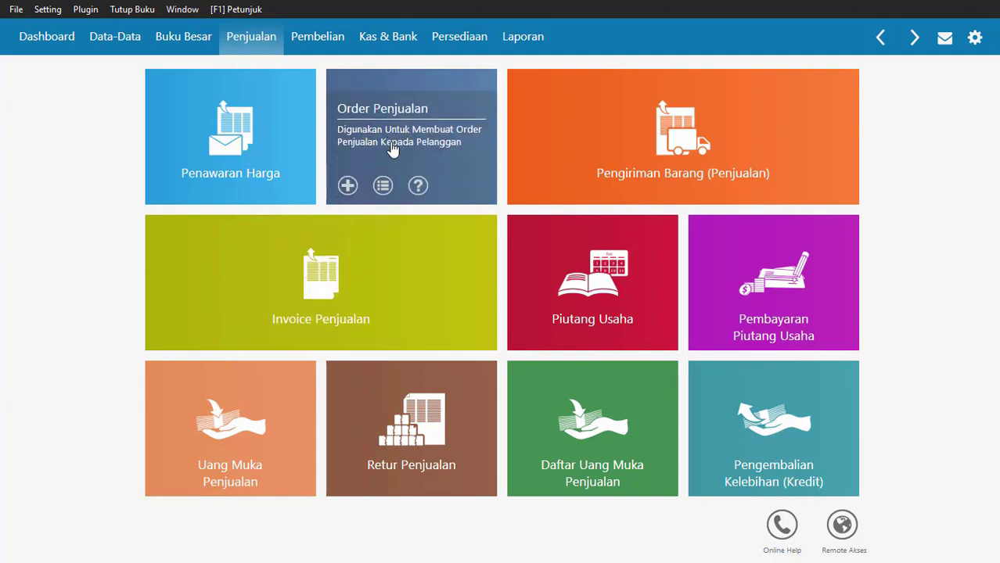
mouse_move(297, 291)
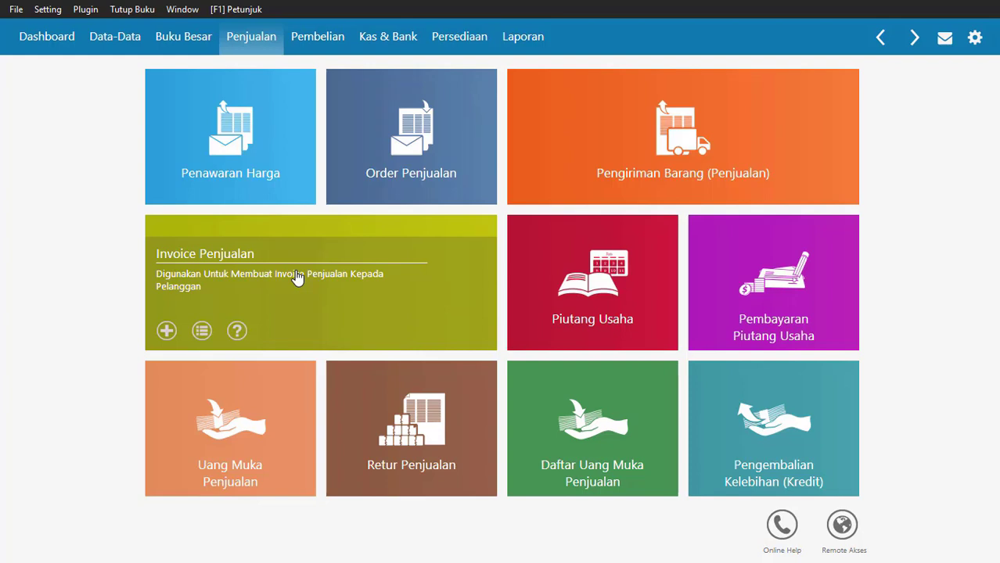
left_click(297, 278)
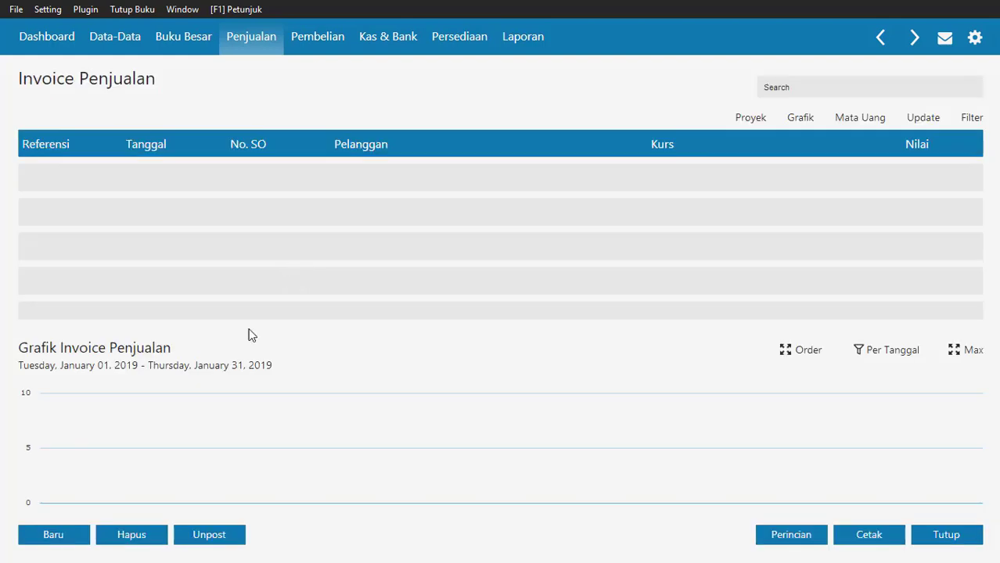
left_click(53, 535)
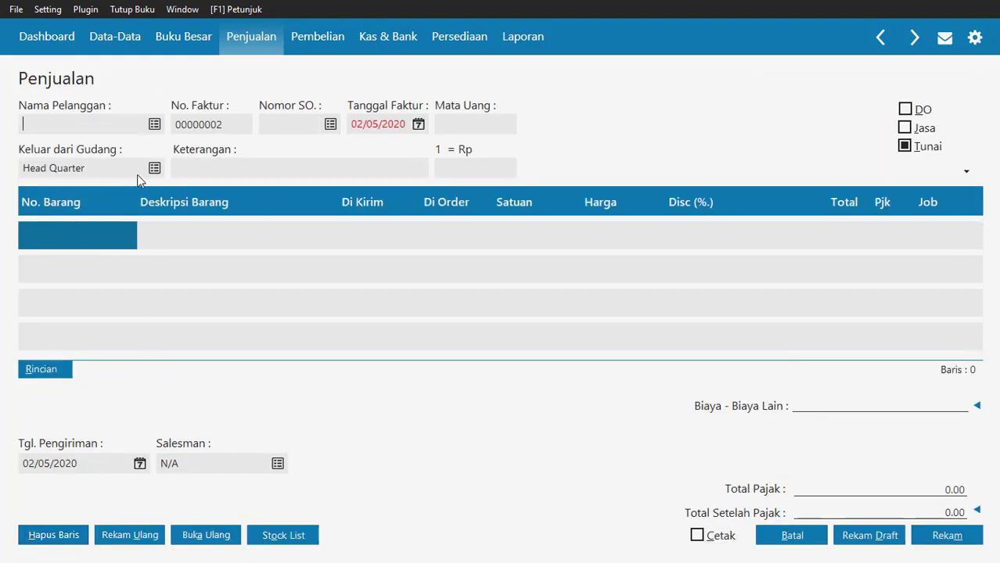
left_click(154, 126)
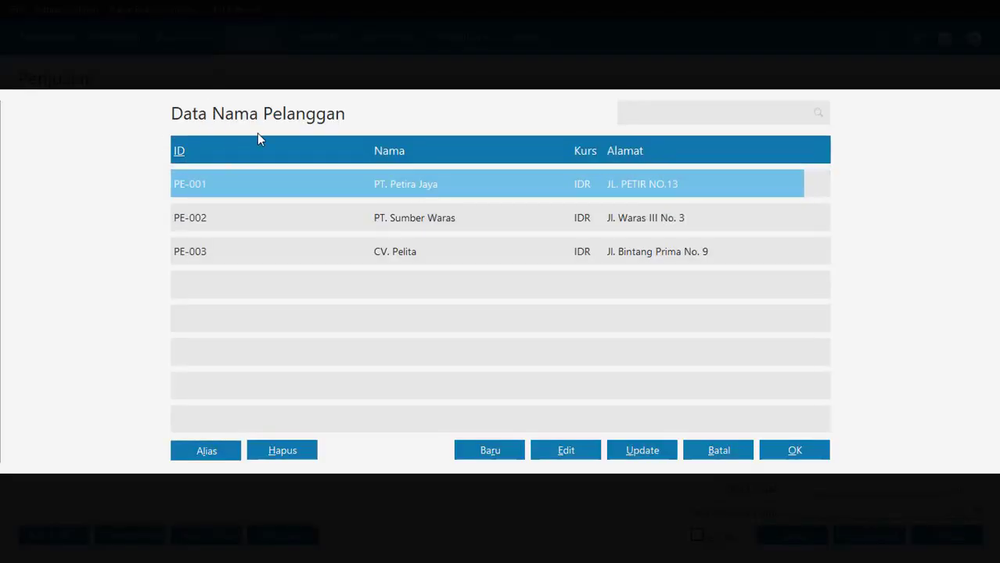
double_click(419, 222)
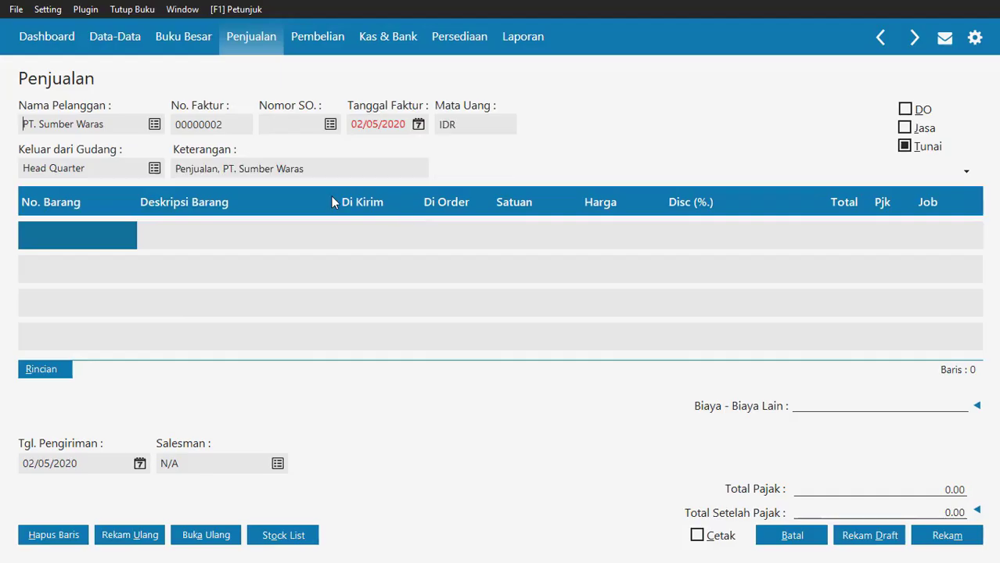
Set the invoice number to PJ-004 and its date to 25/01/2019, and turn off the cash (Tunai) option
double_click(210, 124)
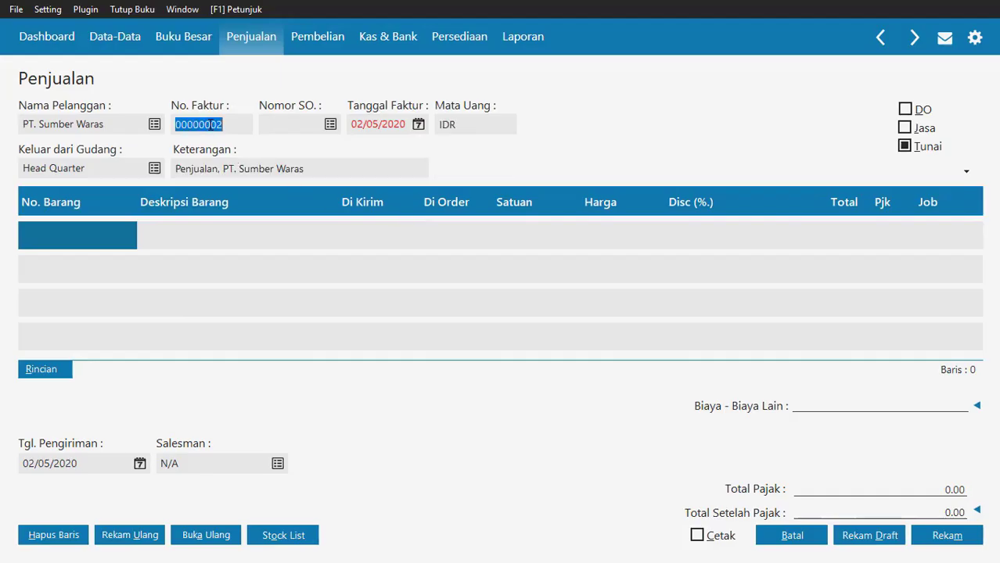
type("PJ-004")
key("Tab")
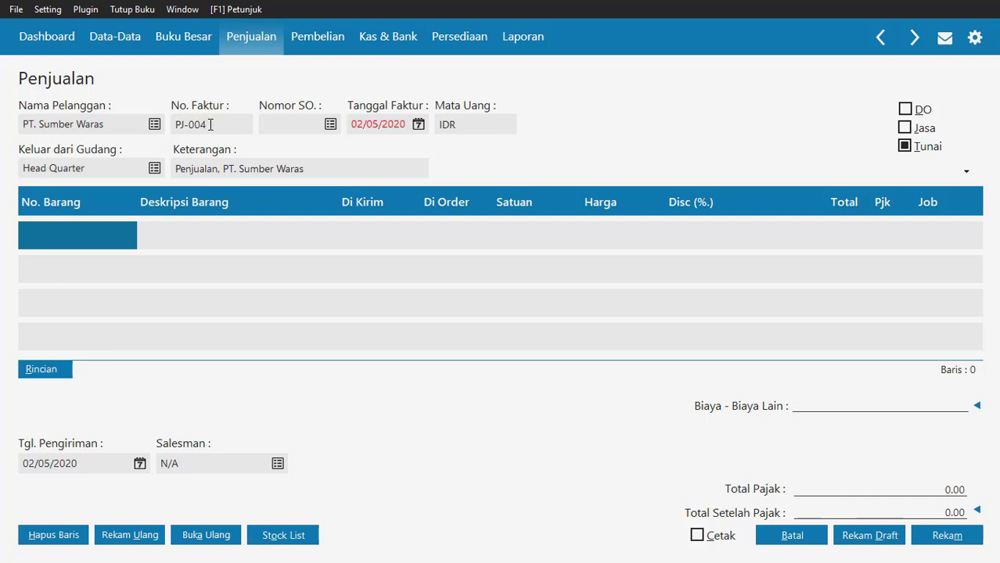
key("Tab")
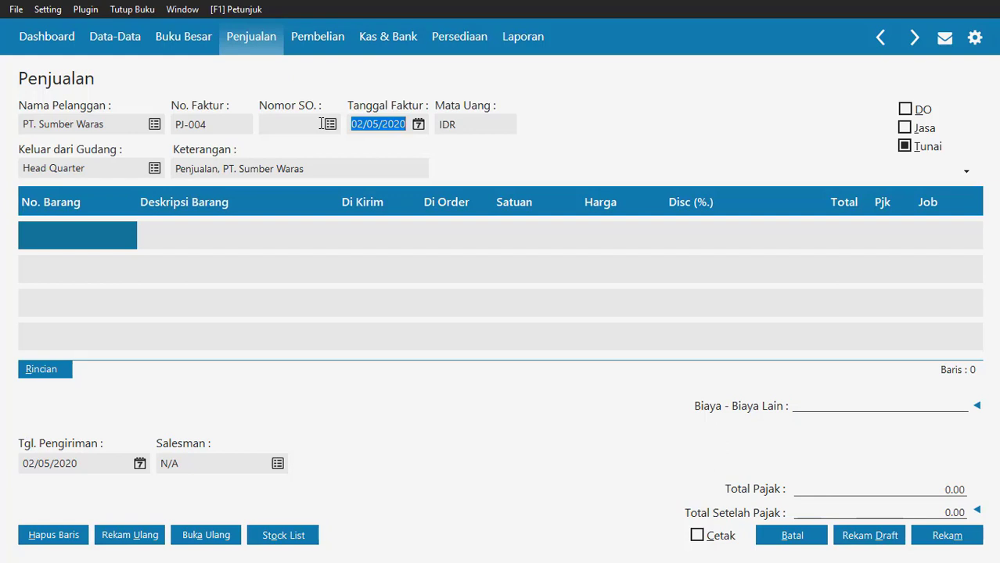
type("25/0")
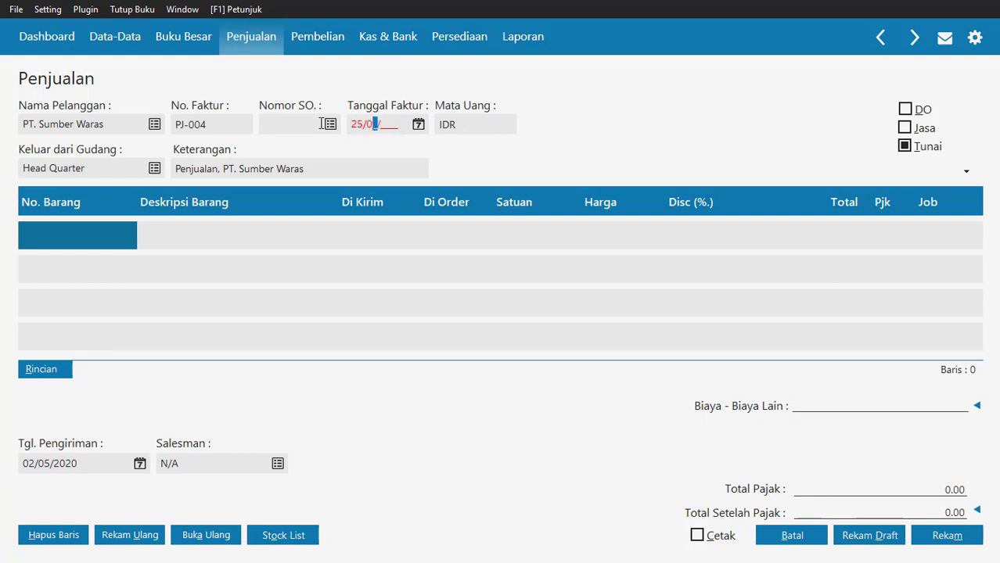
type("1/2019")
key("Tab")
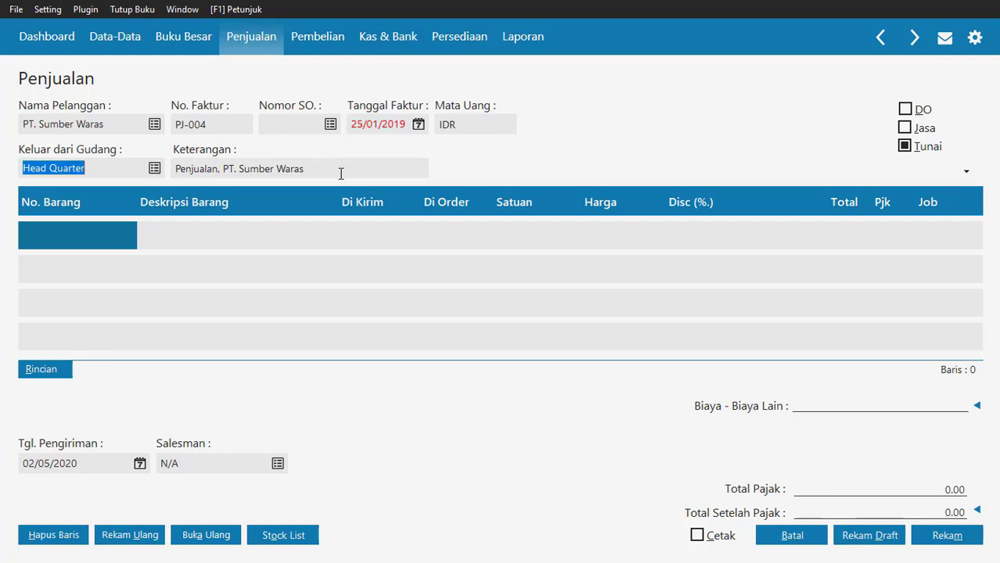
left_click(905, 149)
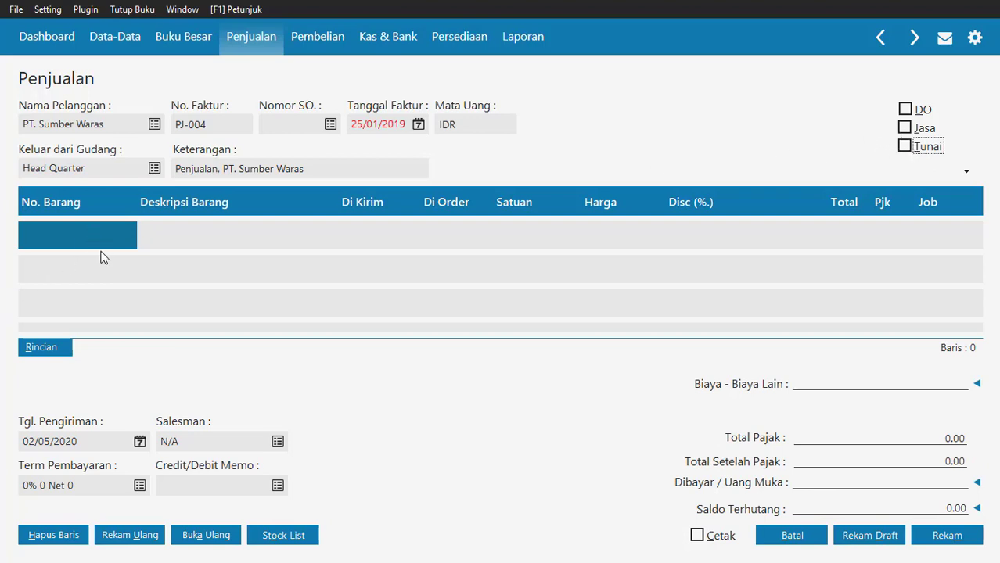
Add Washing Machine (BA-006) to the invoice's first line with a delivered quantity of 3 units
left_click(79, 236)
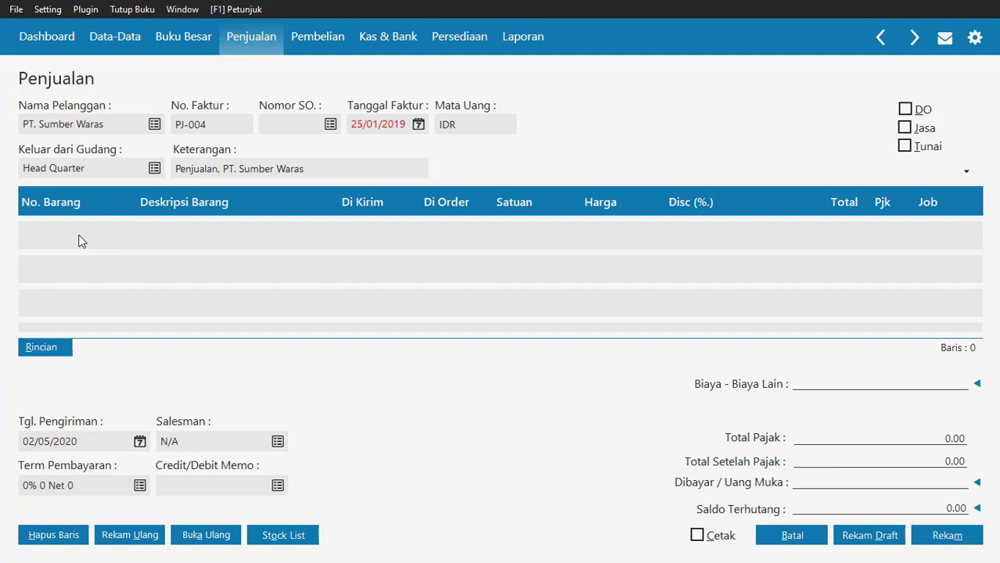
double_click(80, 235)
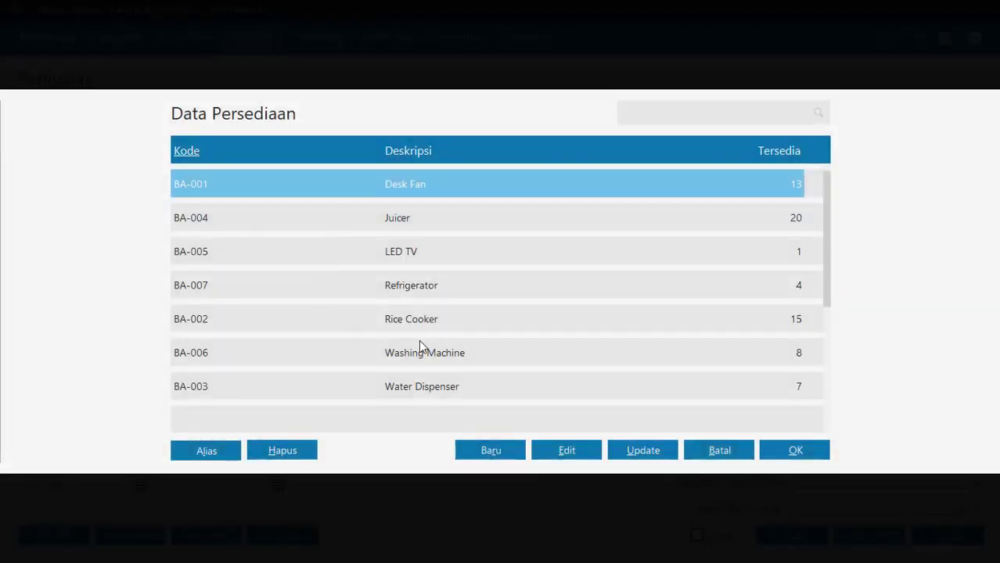
double_click(423, 355)
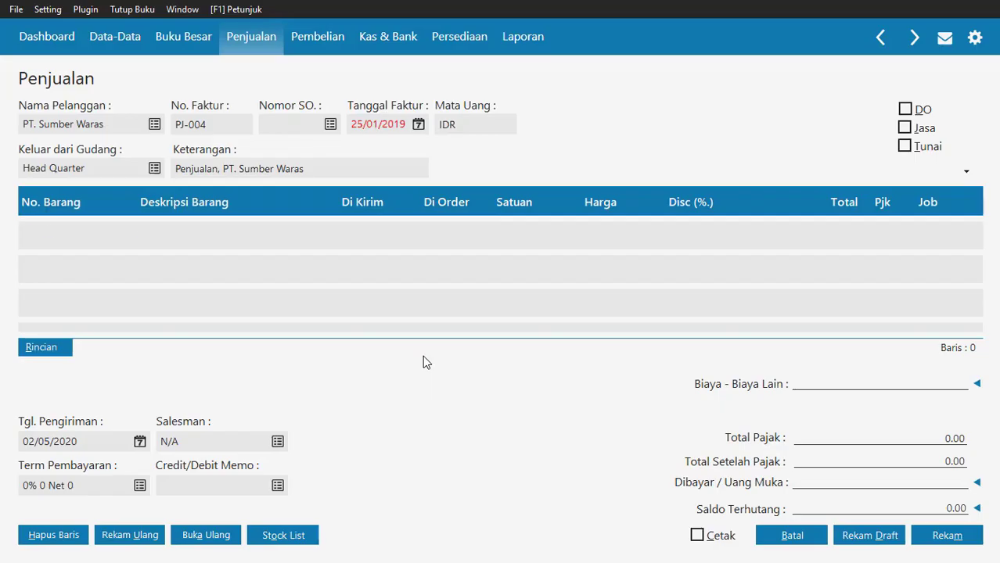
left_click(369, 245)
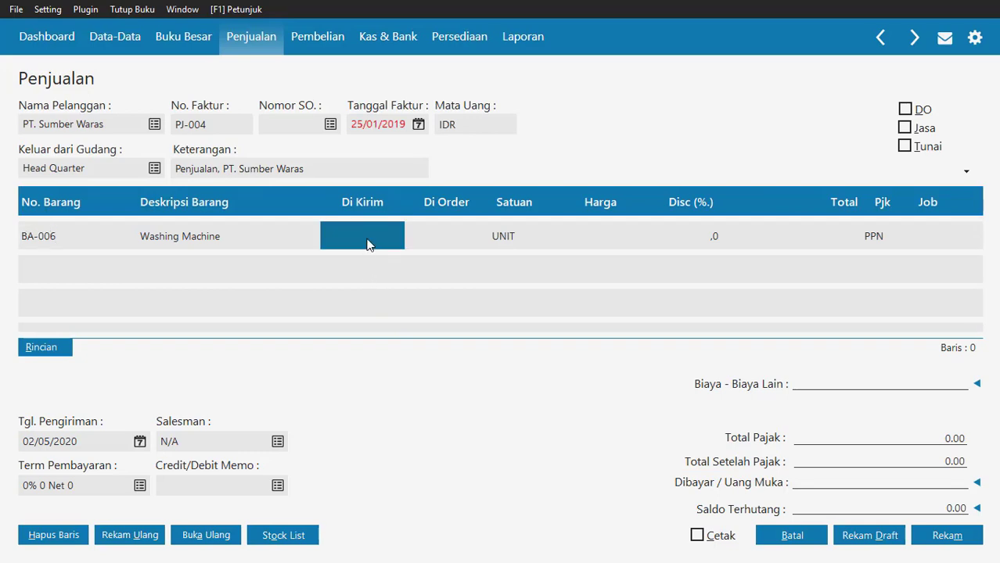
type("3")
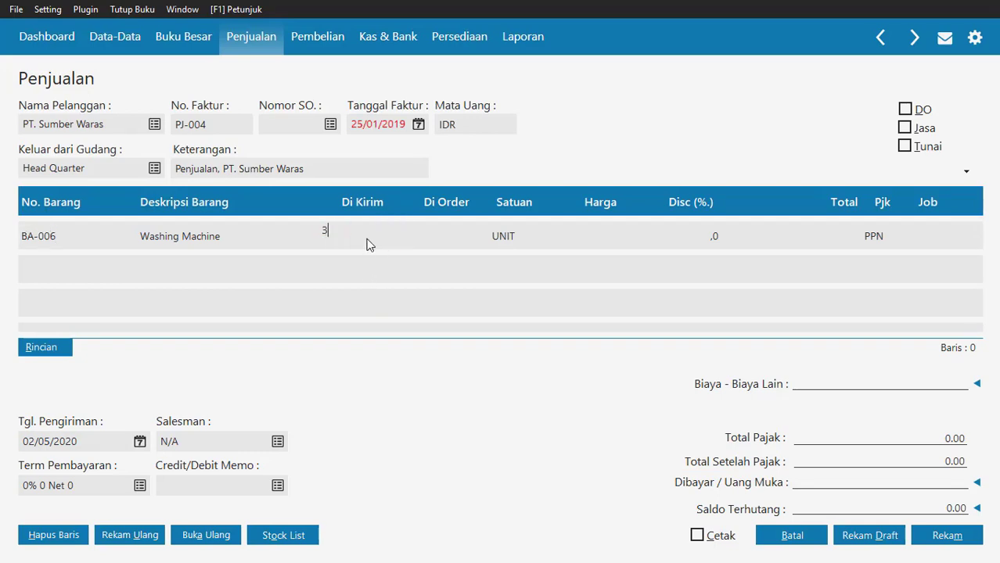
key("Return")
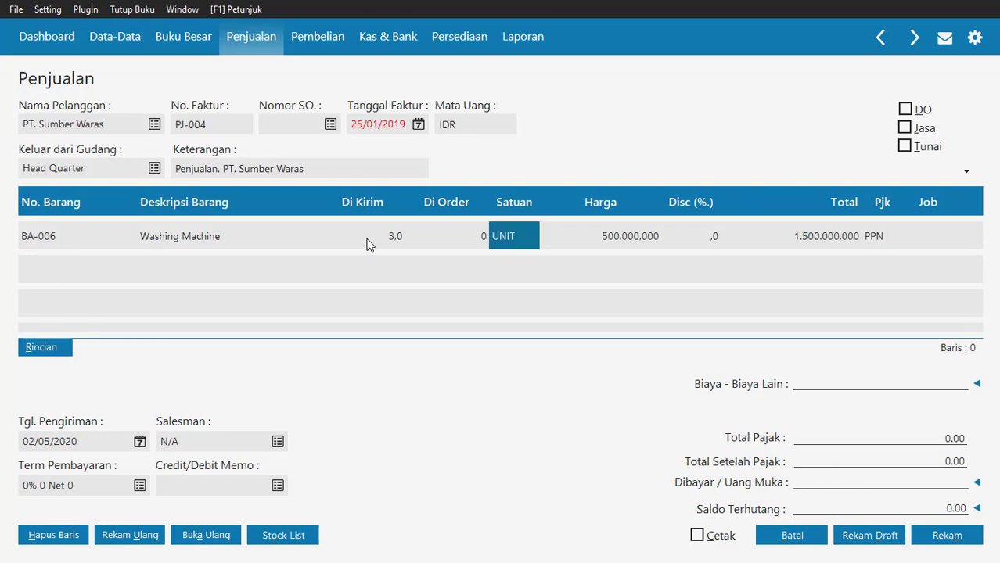
key("Return")
key("Return")
key("Return")
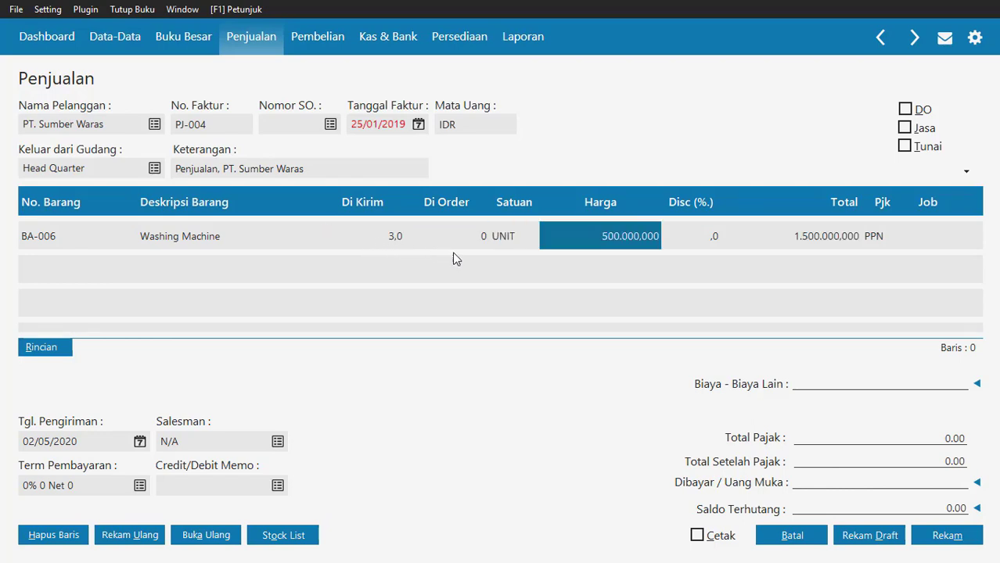
key("Return")
key("Return")
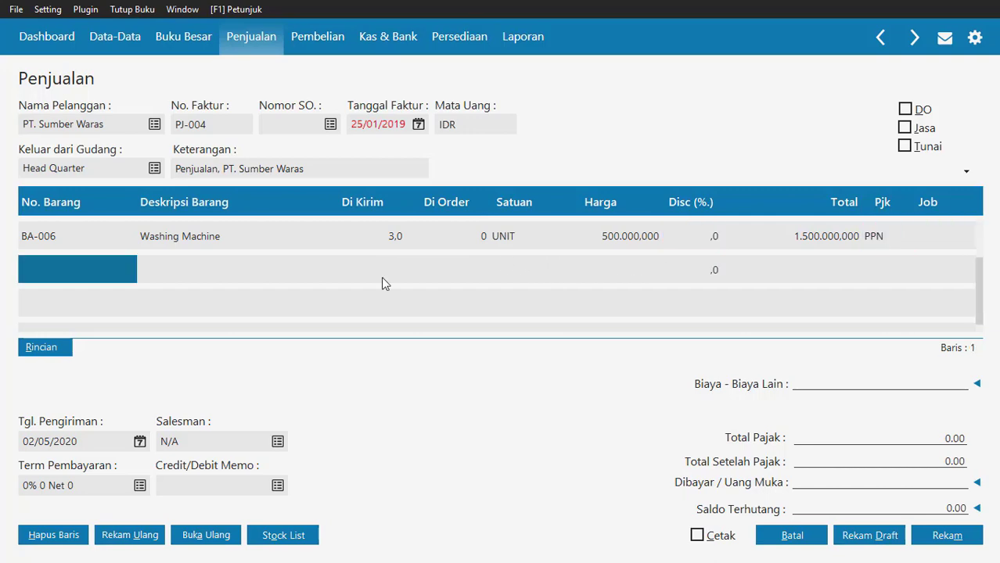
Add Refrigerator (BA-007) to the invoice's second line with a delivered quantity of 2 units
left_click(60, 276)
double_click(61, 276)
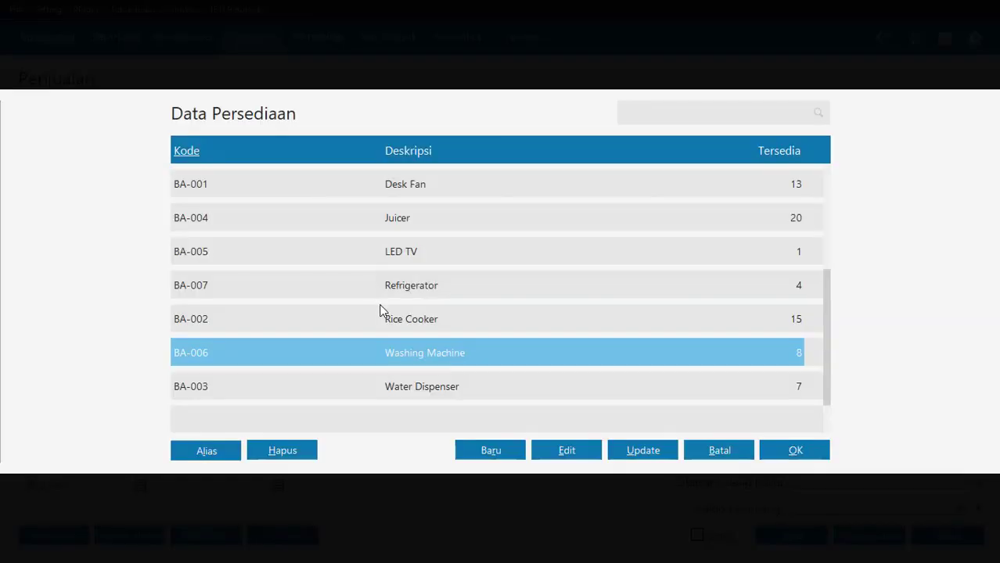
double_click(230, 287)
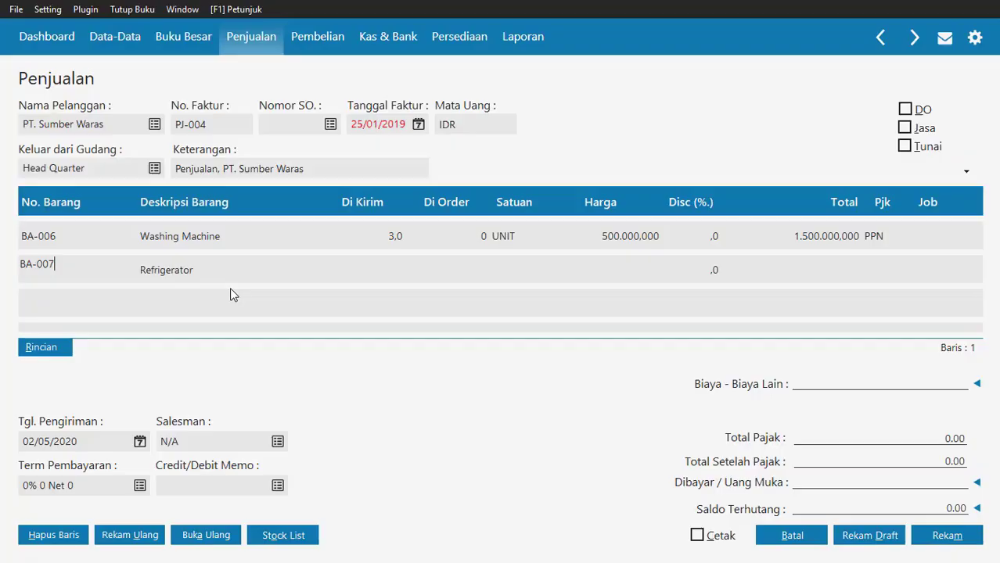
key("Return")
key("Return")
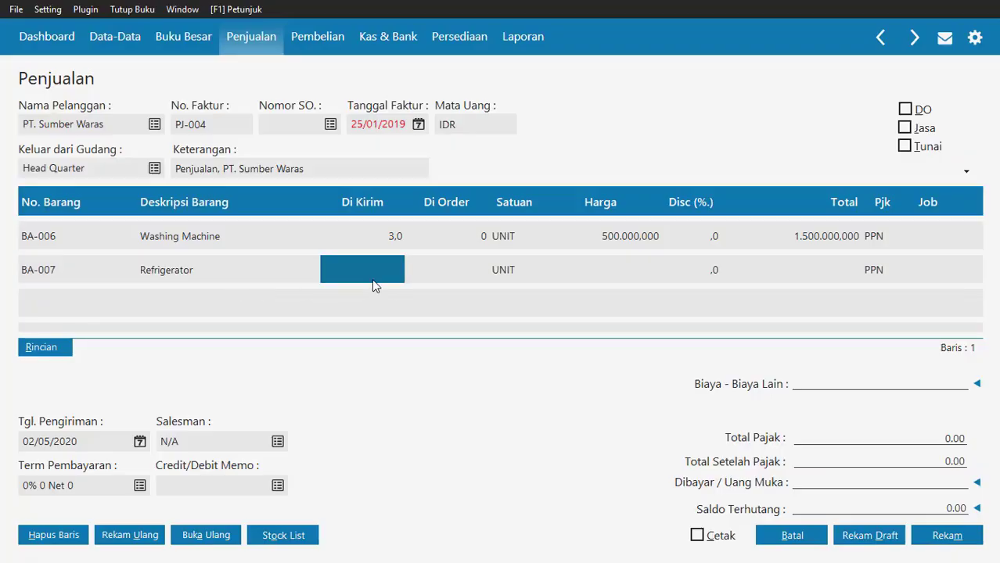
type("2")
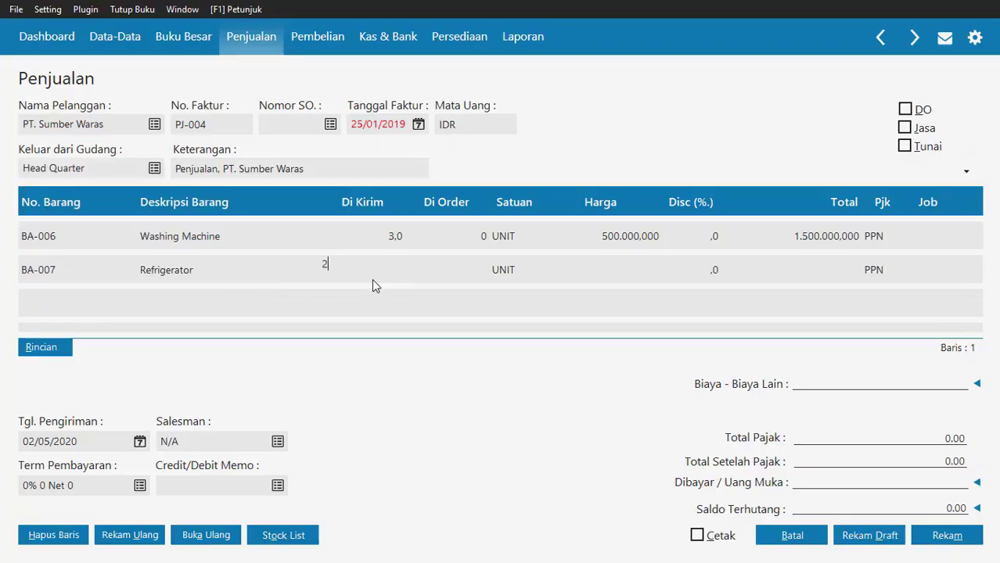
key("Return")
key("Return")
key("Return")
key("Return")
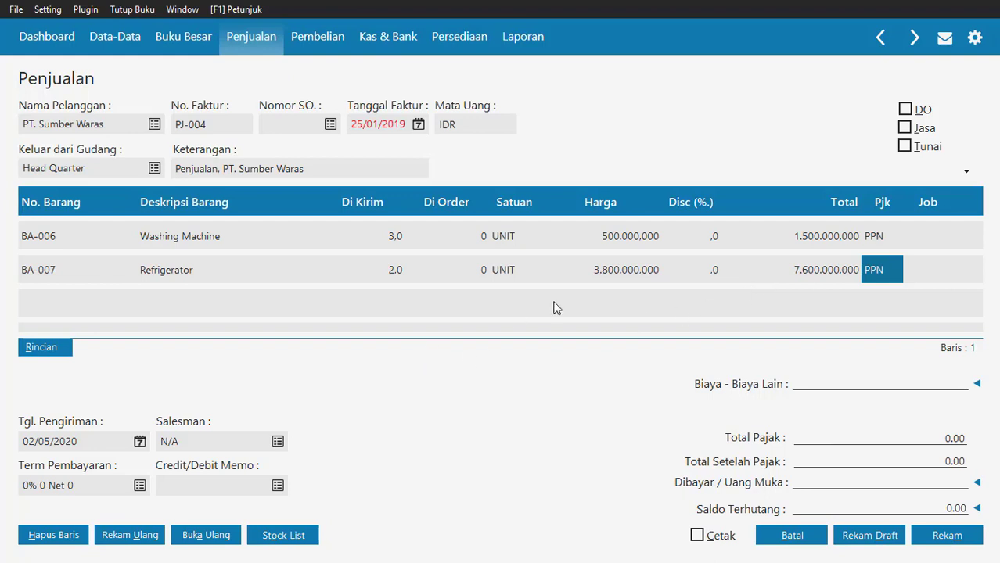
Set the invoice's delivery date to 25/01/2019 and choose the first listed employee as salesman
left_click(78, 444)
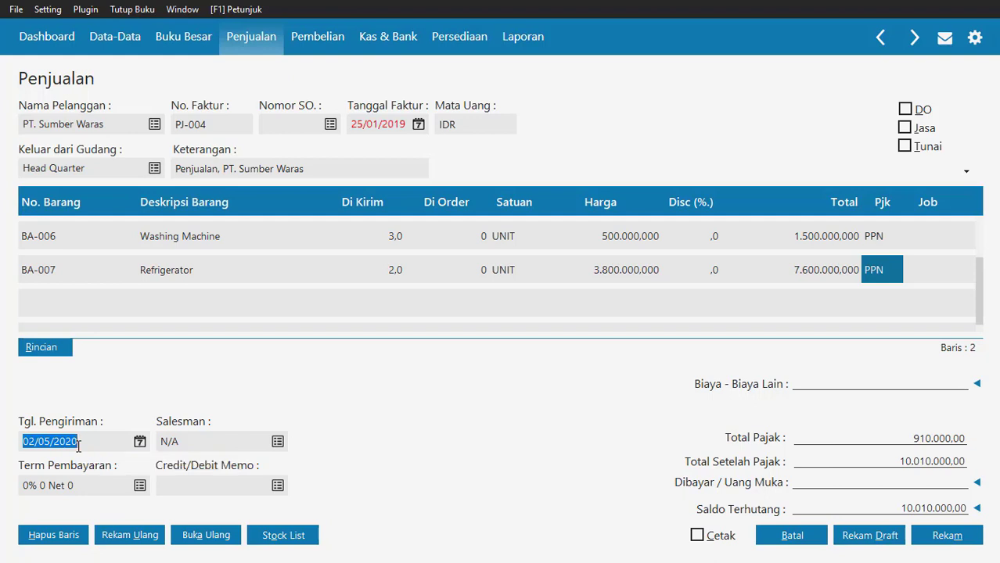
type("25/")
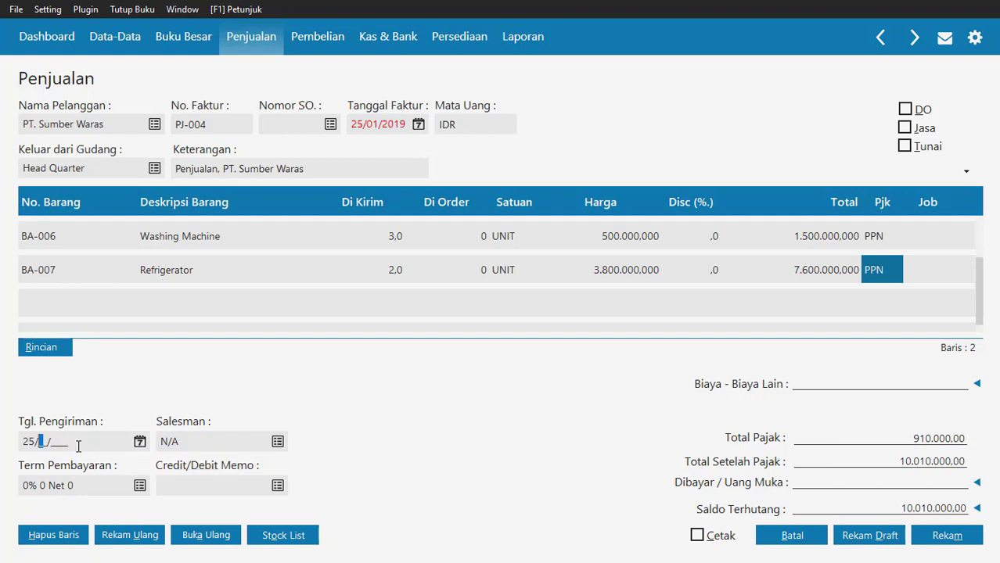
type("01/2019")
key("Tab")
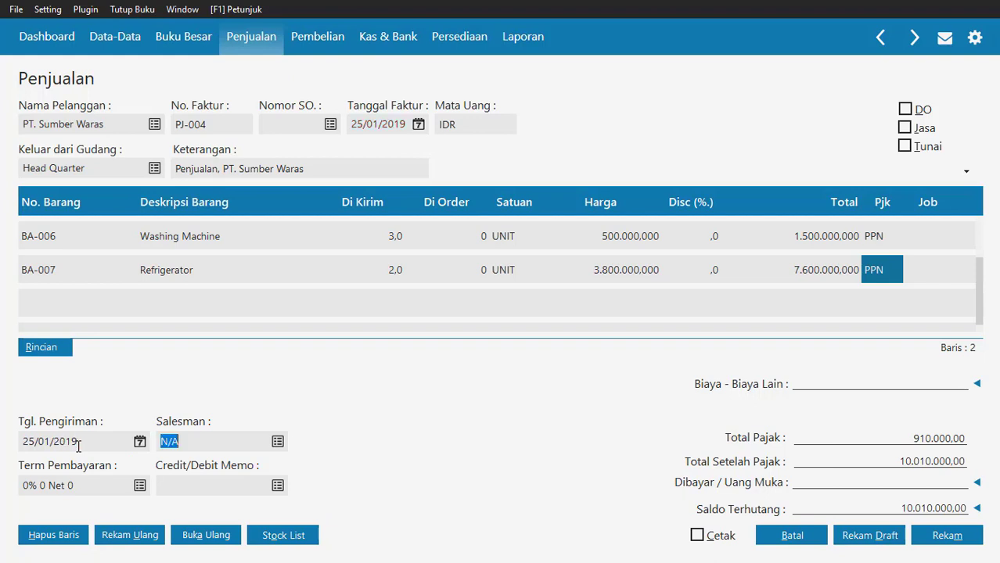
left_click(278, 442)
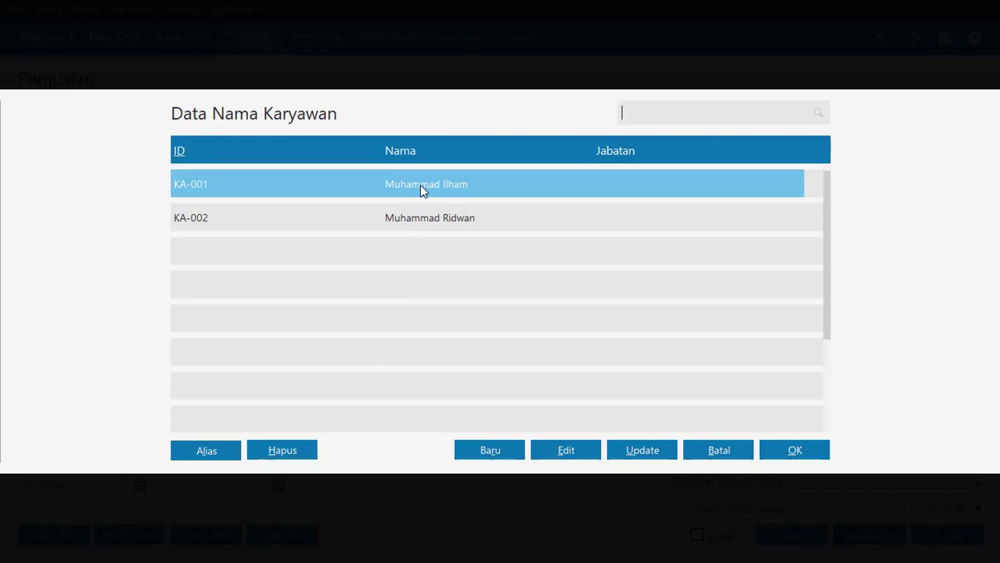
double_click(419, 185)
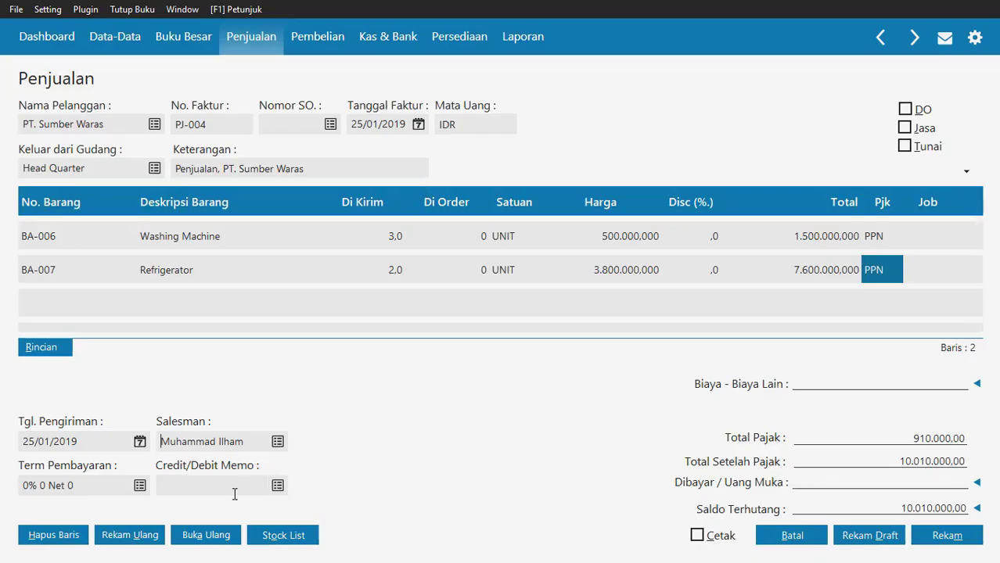
Set the invoice's payment terms to 10 discount days, 30 due days and a 2% early-payment discount
left_click(88, 486)
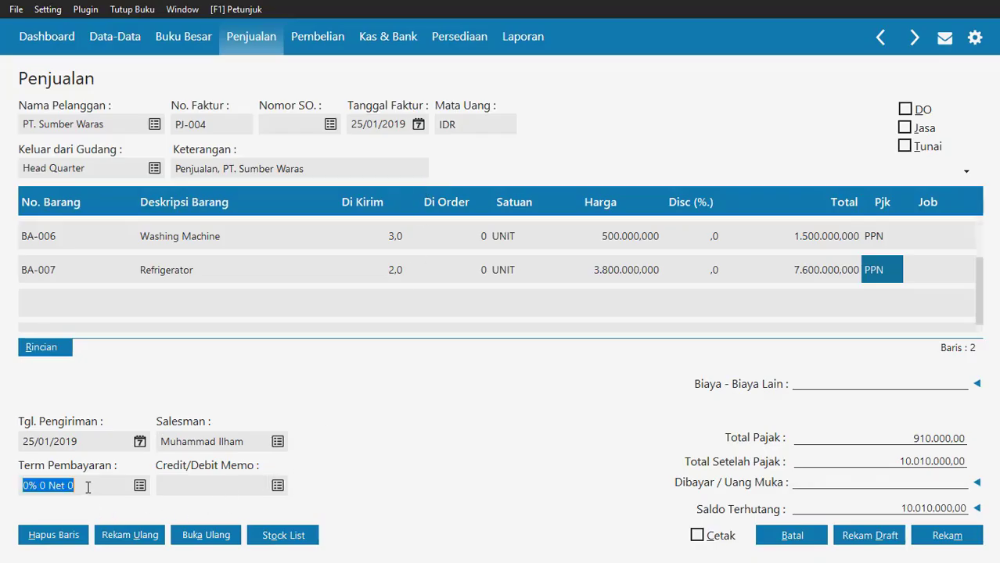
left_click(139, 486)
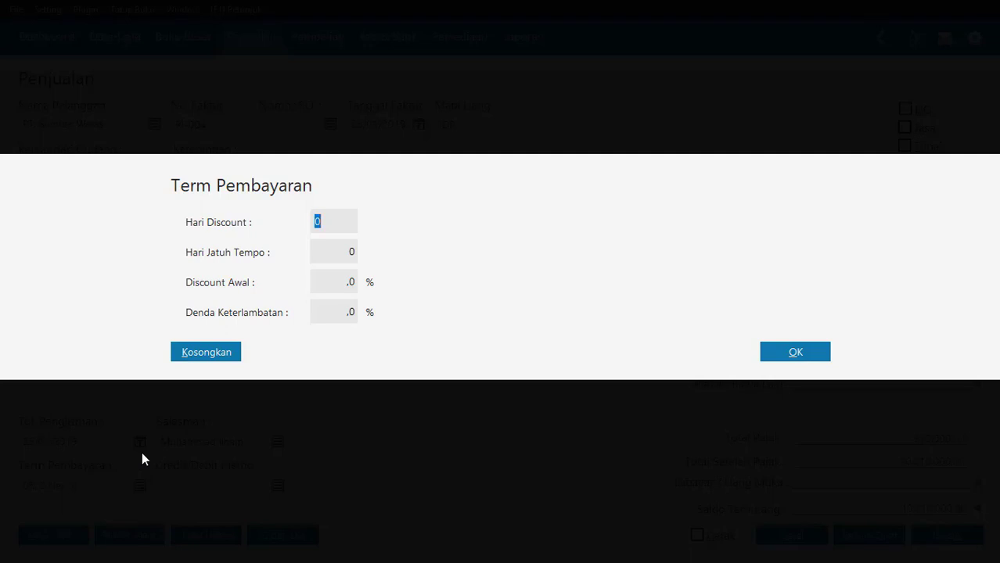
type("10")
key("Tab")
type("3")
type("0")
key("Tab")
type("2")
key("Tab")
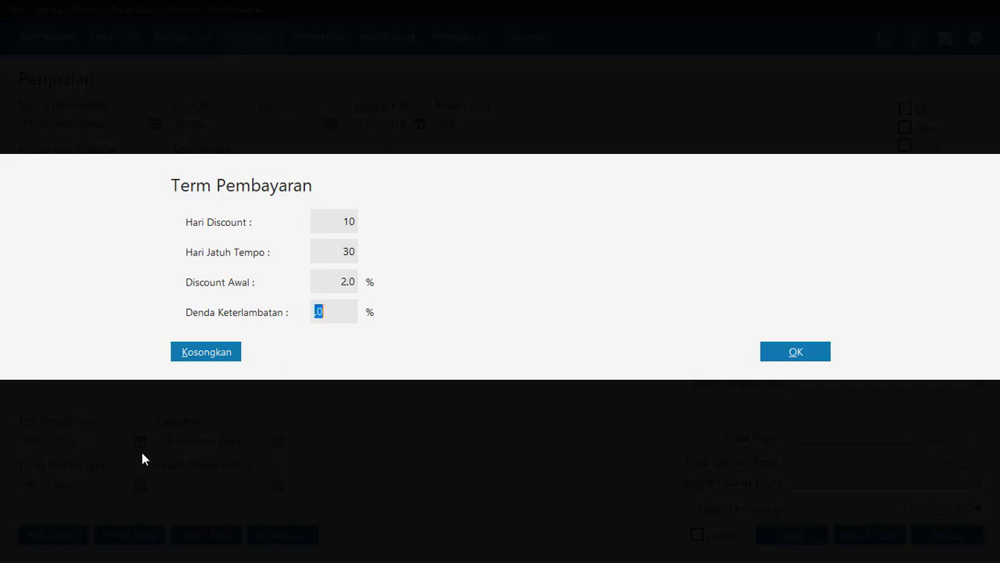
left_click(794, 356)
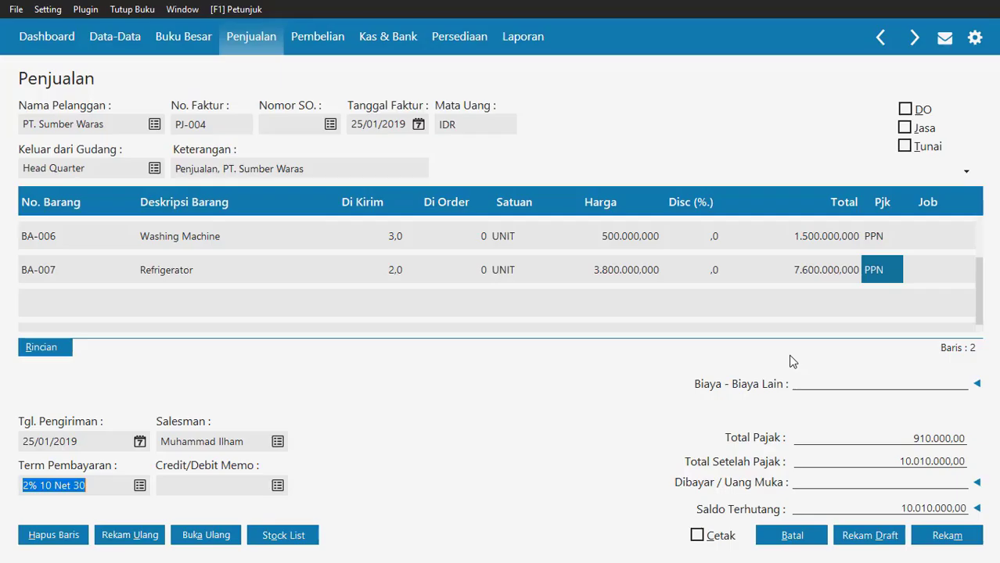
Check the invoice's available down payments and the receivables account assigned to its outstanding balance
left_click(907, 481)
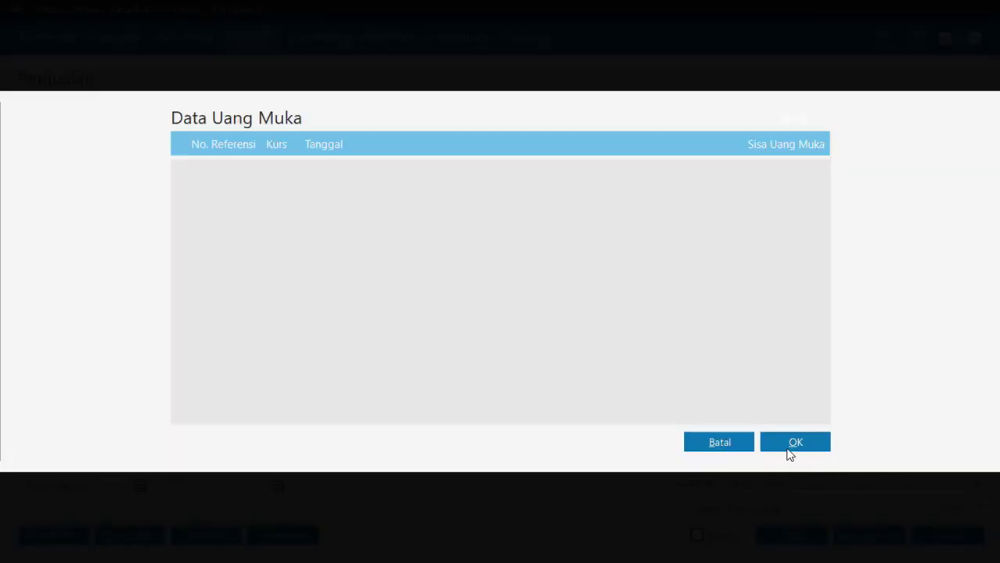
left_click(745, 442)
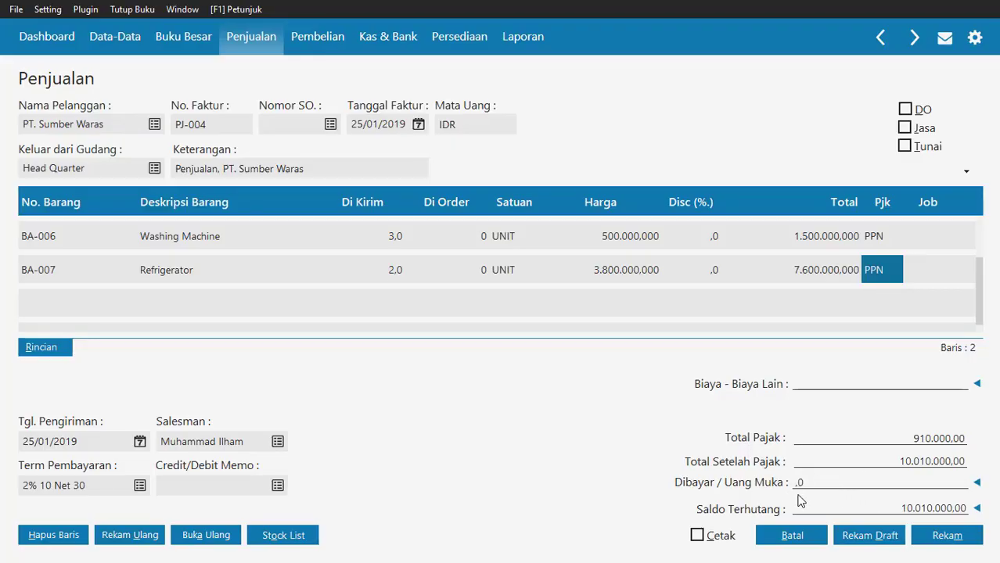
left_click(841, 504)
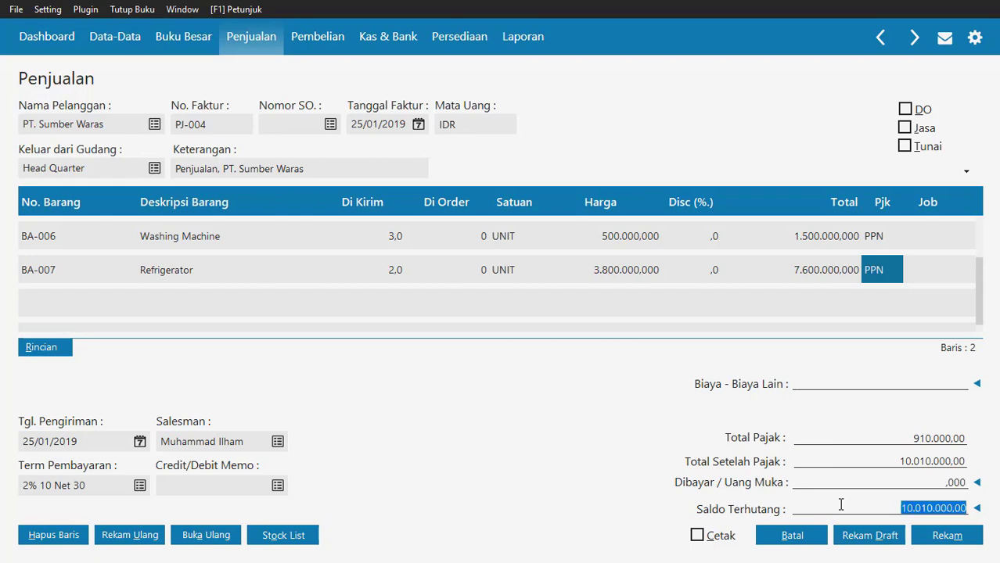
left_click(978, 509)
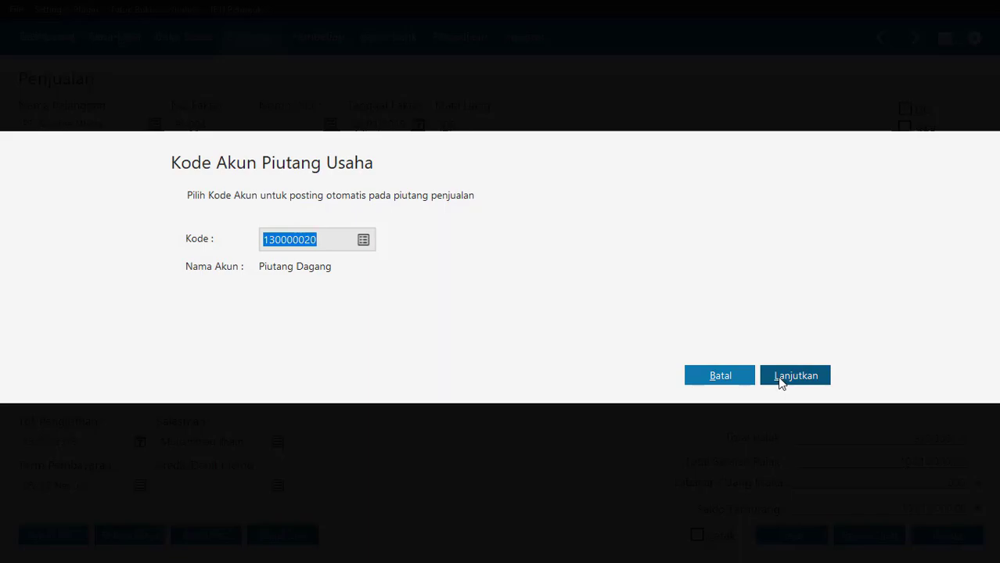
left_click(743, 384)
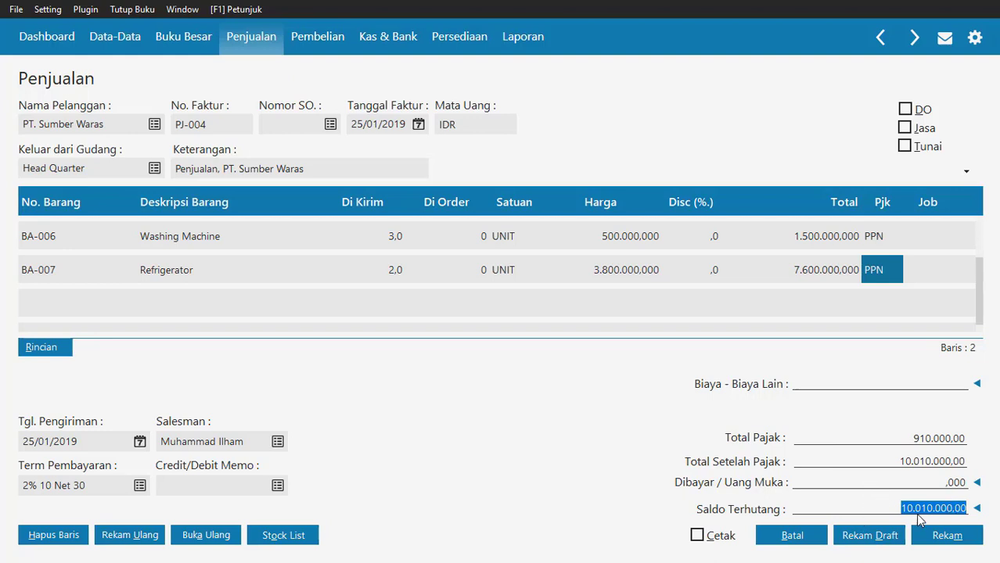
Record sales invoice PJ-004 and close the blank invoice form
left_click(961, 543)
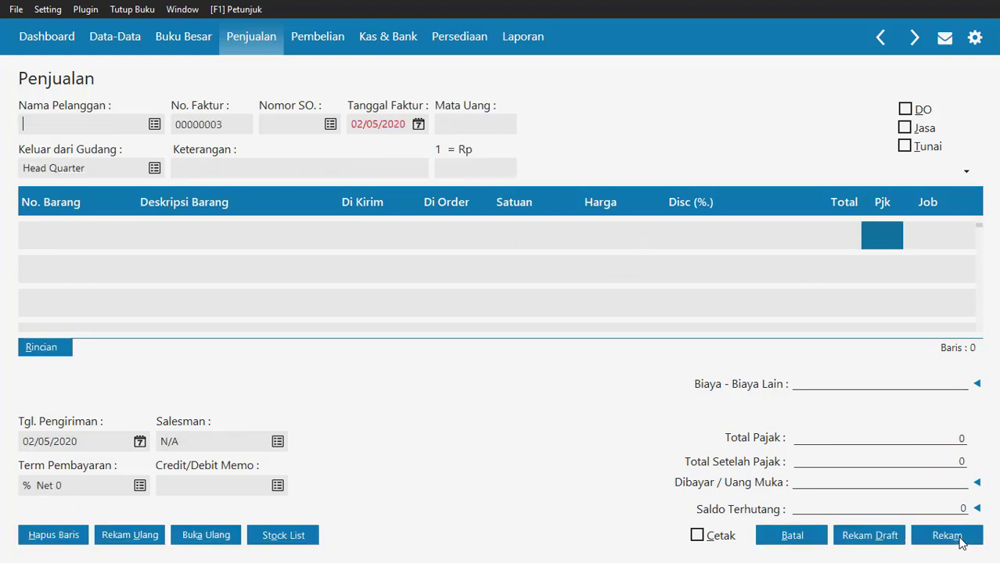
left_click(815, 539)
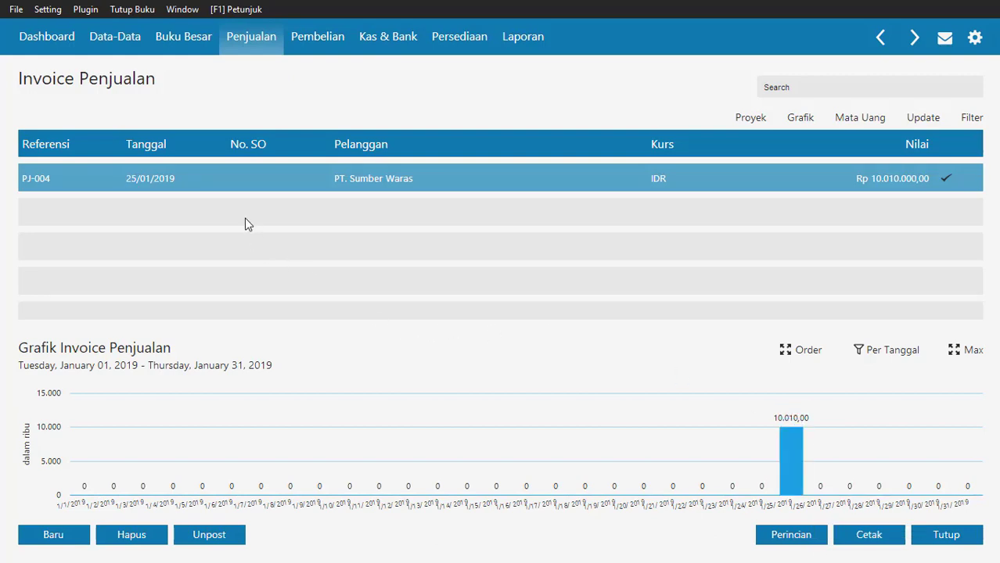
key("alt+Tab")
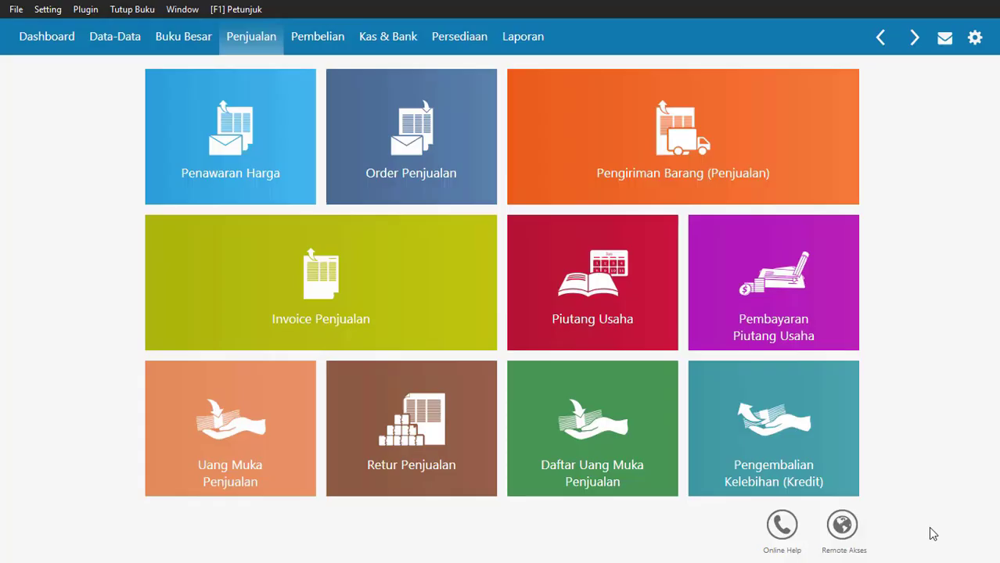
Start a new receivable payment (Pembayaran Piutang Usaha) received from PT. Sumber Waras
mouse_move(786, 305)
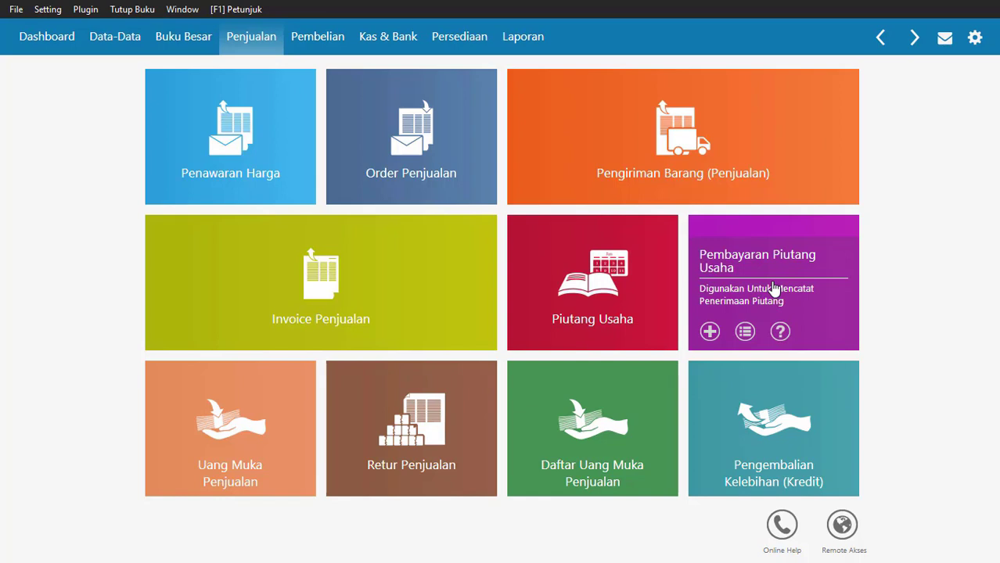
left_click(773, 288)
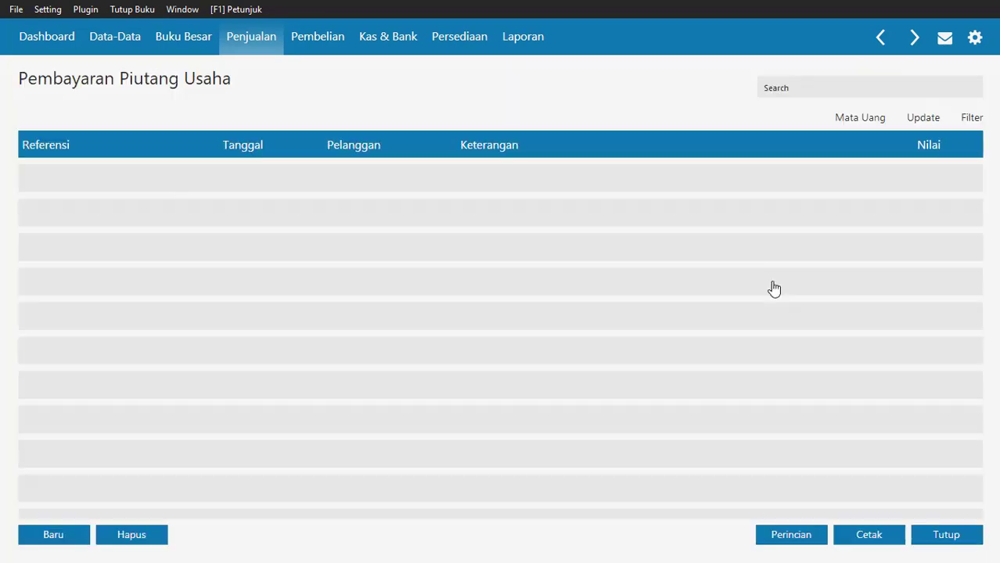
left_click(43, 538)
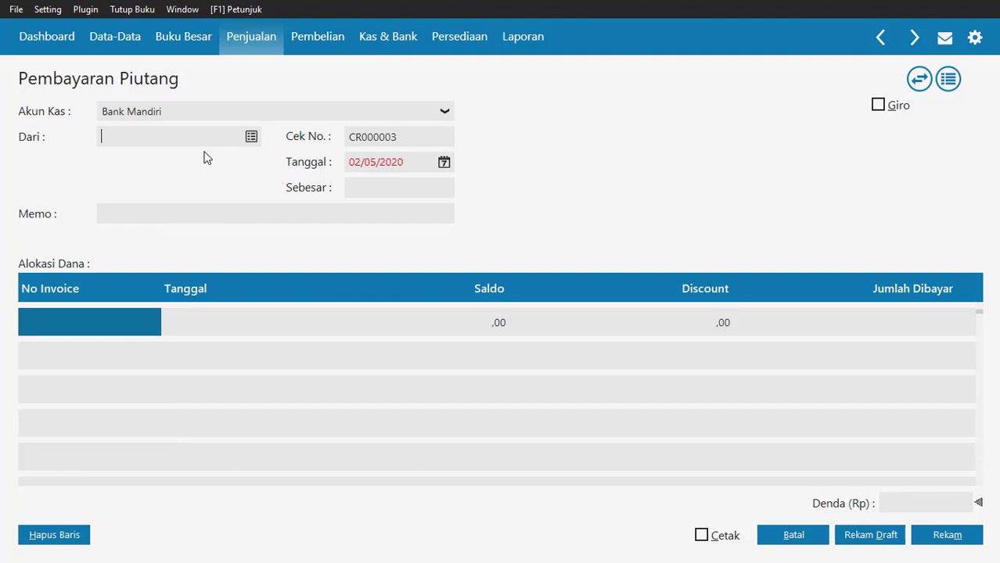
left_click(251, 137)
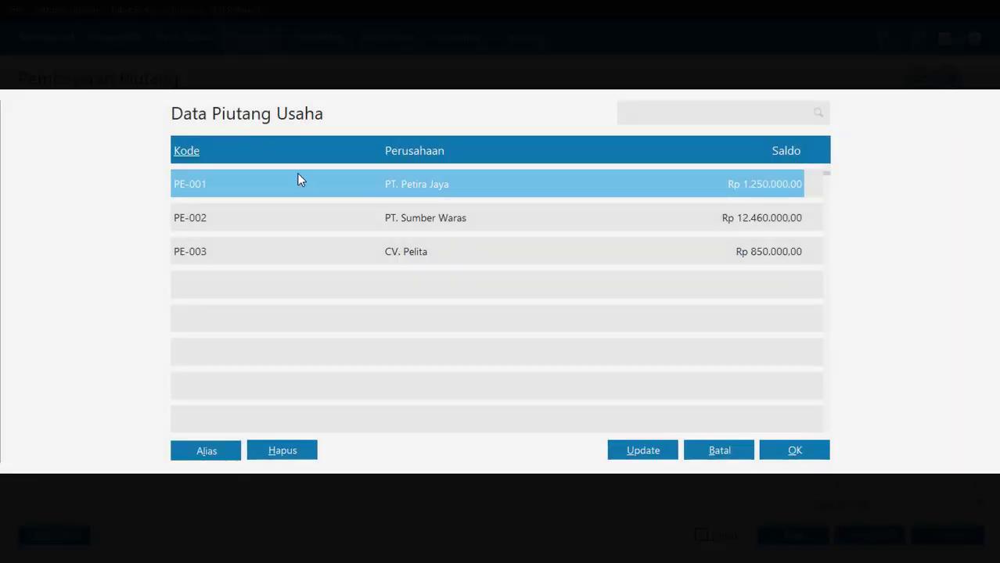
double_click(431, 218)
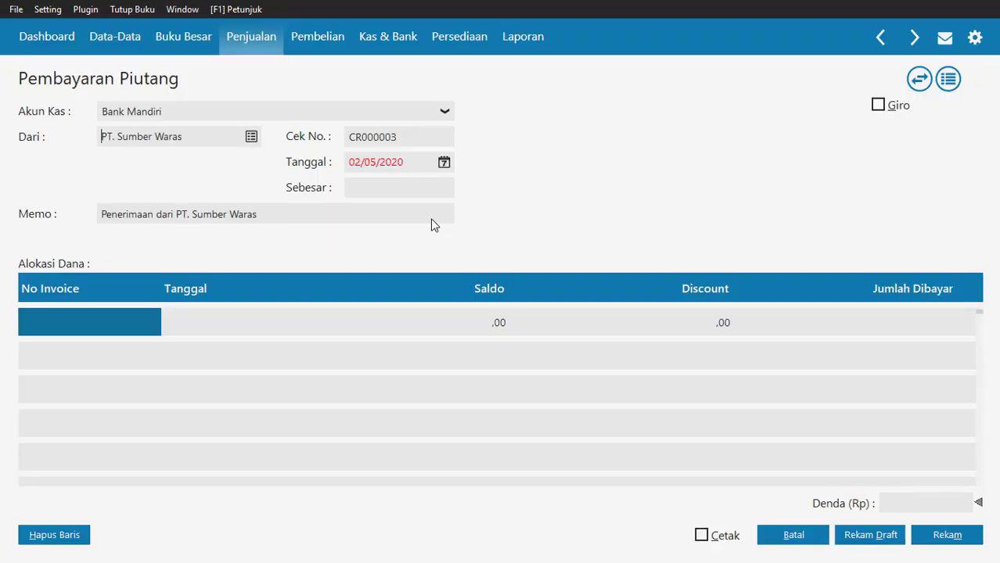
Set the payment's reference number (Cek No.) to KM-004 and its date to 27/01/2019
double_click(396, 138)
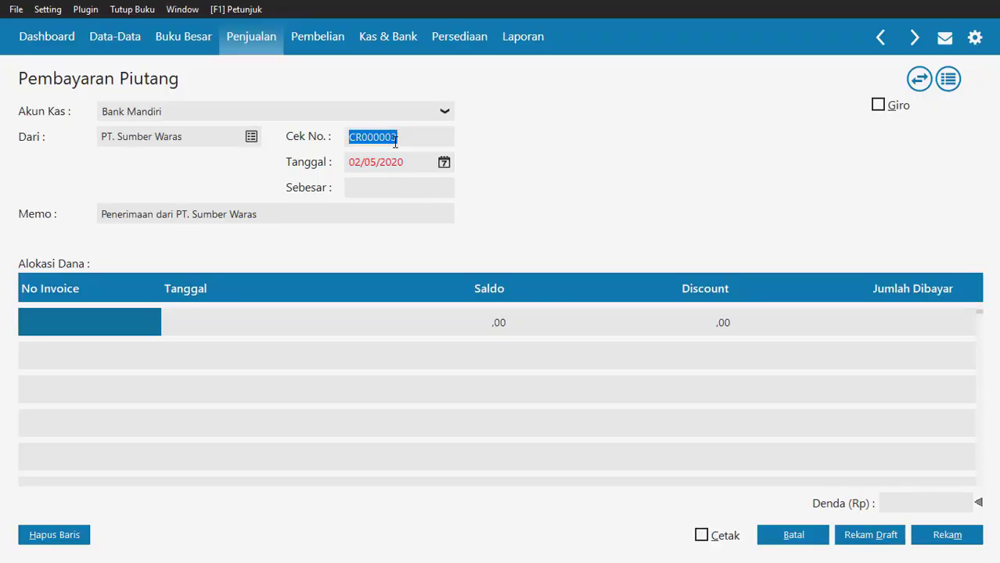
type("KM")
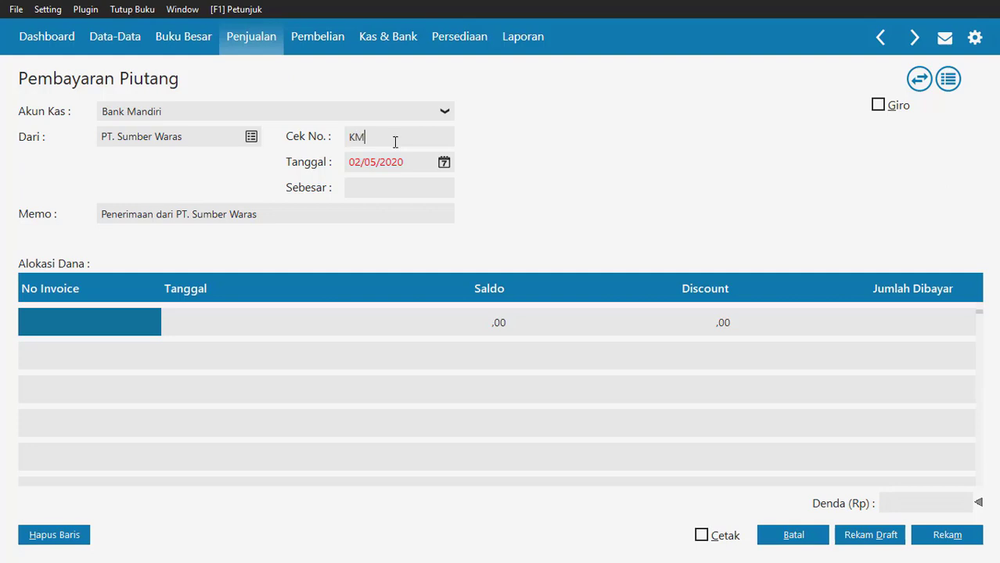
type("-004")
key("Tab")
double_click(353, 164)
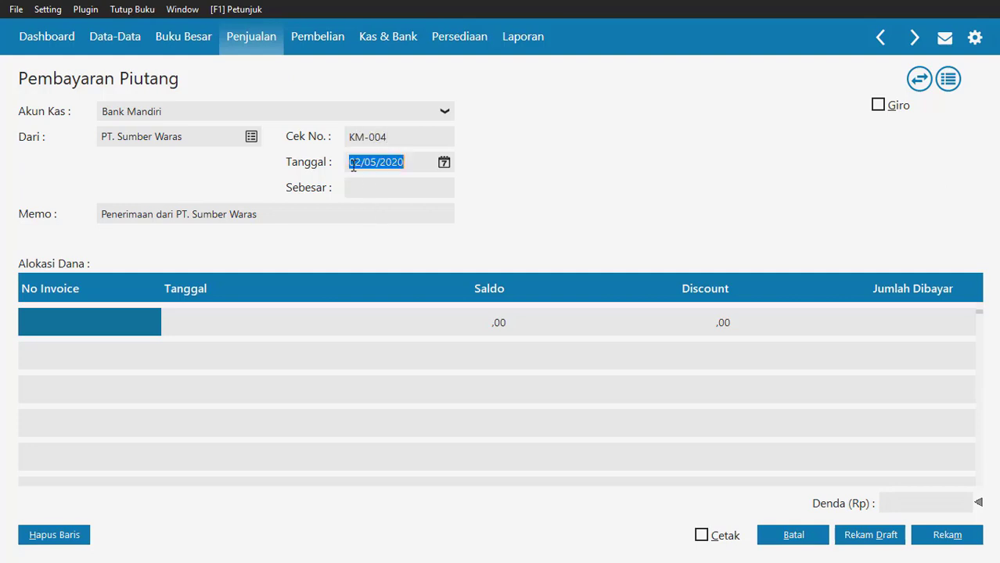
key("BackSpace")
type("27/")
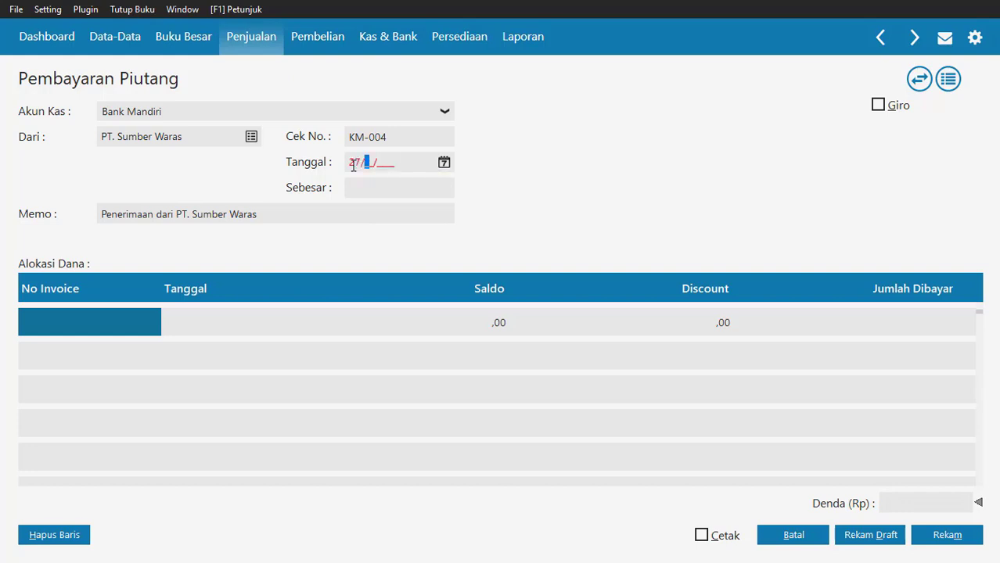
type("01/2019")
key("Tab")
Allocate the payment to invoice PJ-004 and fill the received amount (Sebesar) from the allocated total
double_click(56, 330)
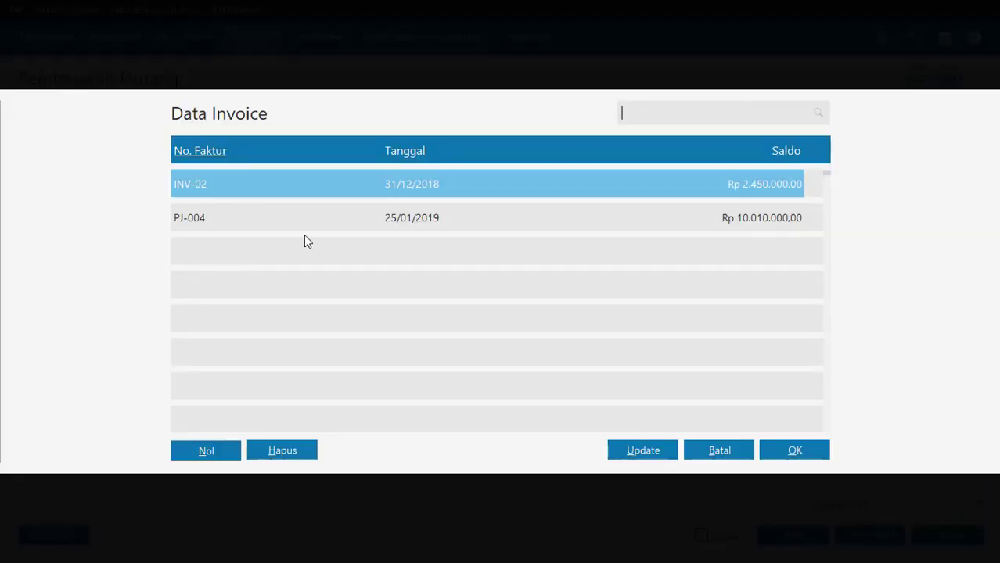
left_click(407, 221)
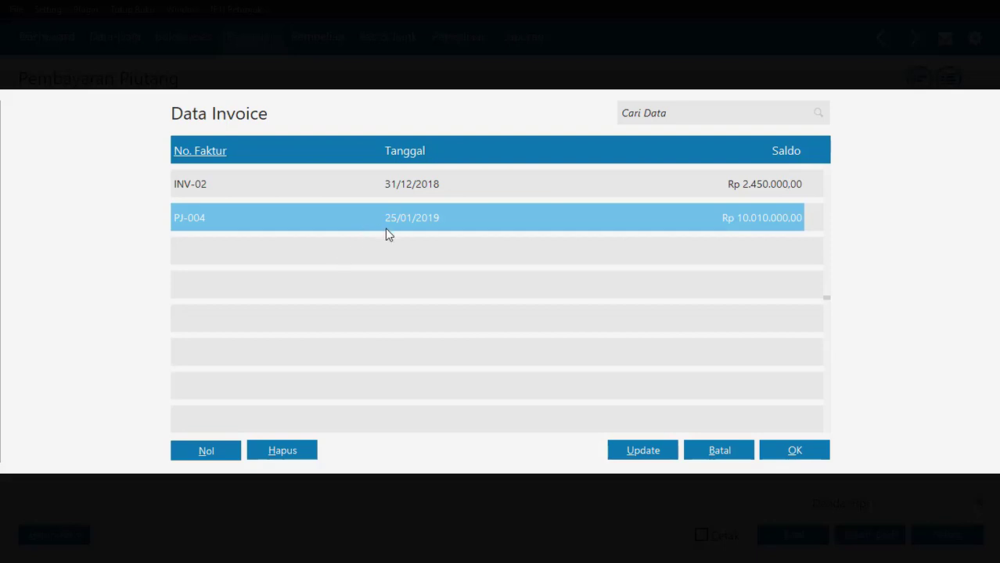
left_click(786, 461)
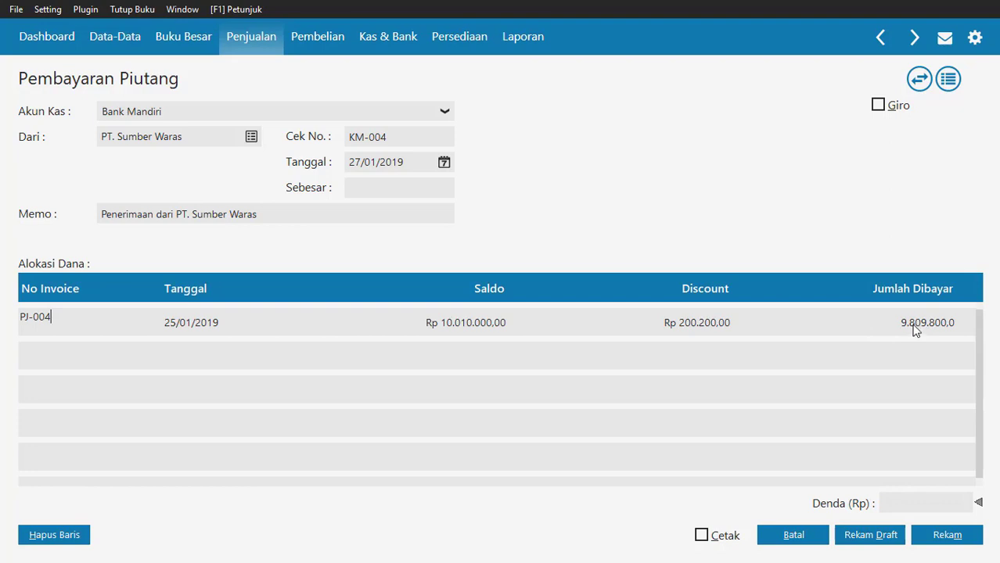
left_click(379, 190)
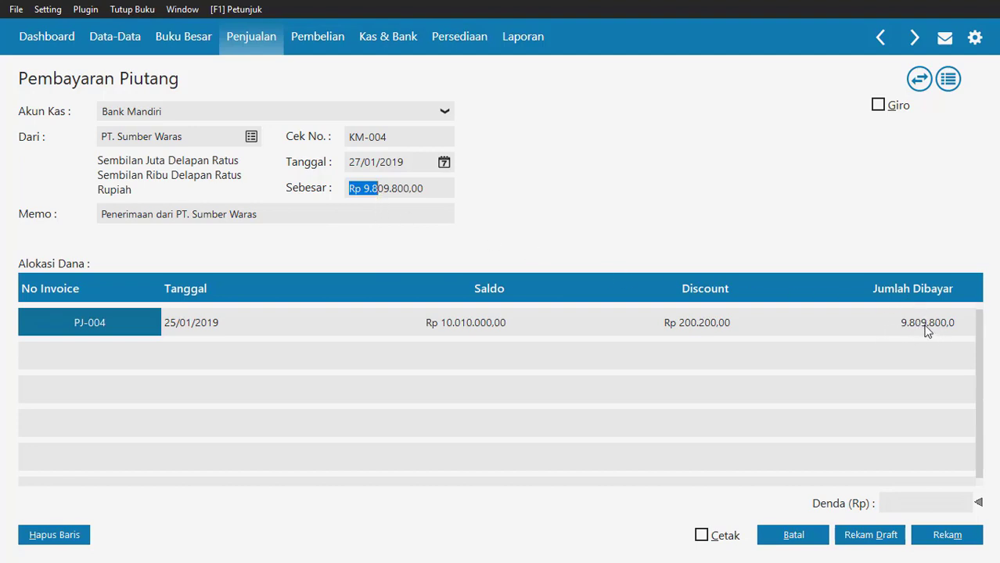
Record receivable payment KM-004 from PT. Sumber Waras and close the blank payment form
left_click(423, 186)
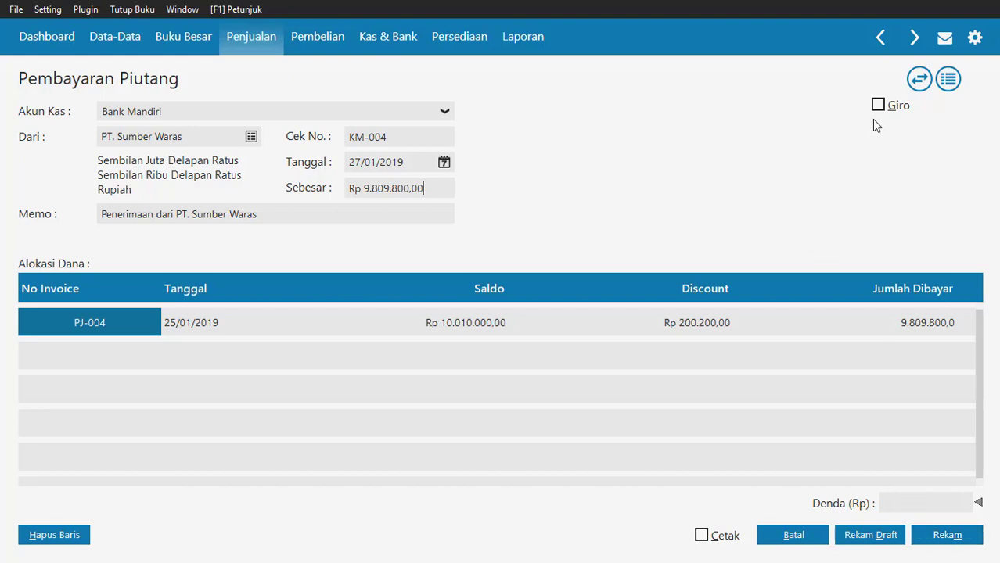
left_click(954, 540)
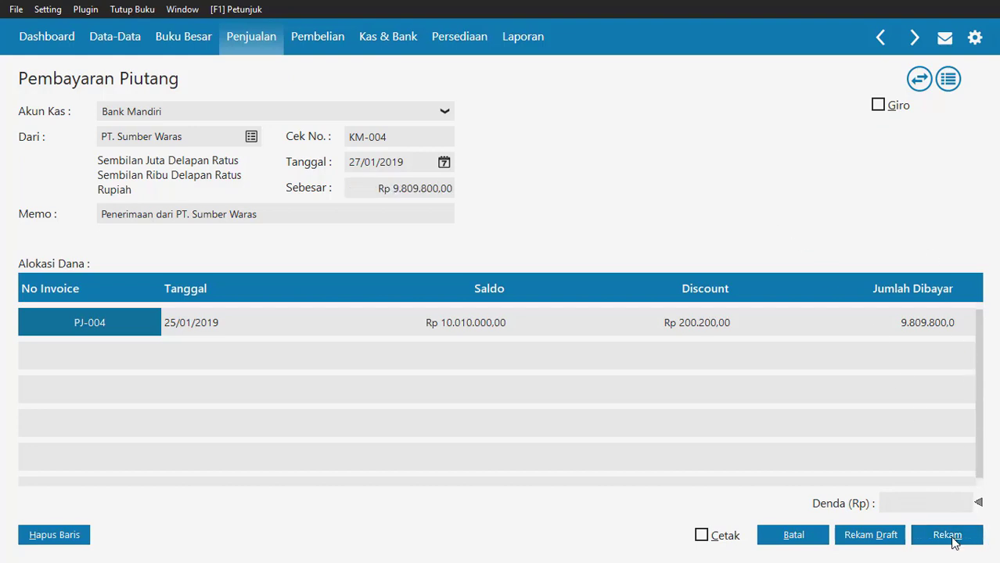
left_click(812, 540)
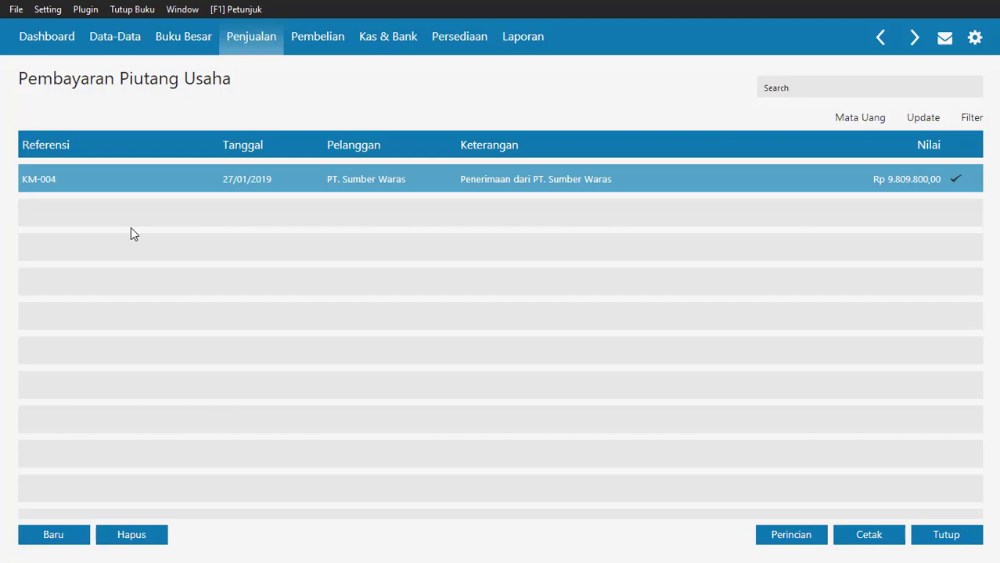
Check the next sale in the case study PDF, return to Zahir Accounting and start a new cash (Tunai) sales invoice
key("alt+Tab")
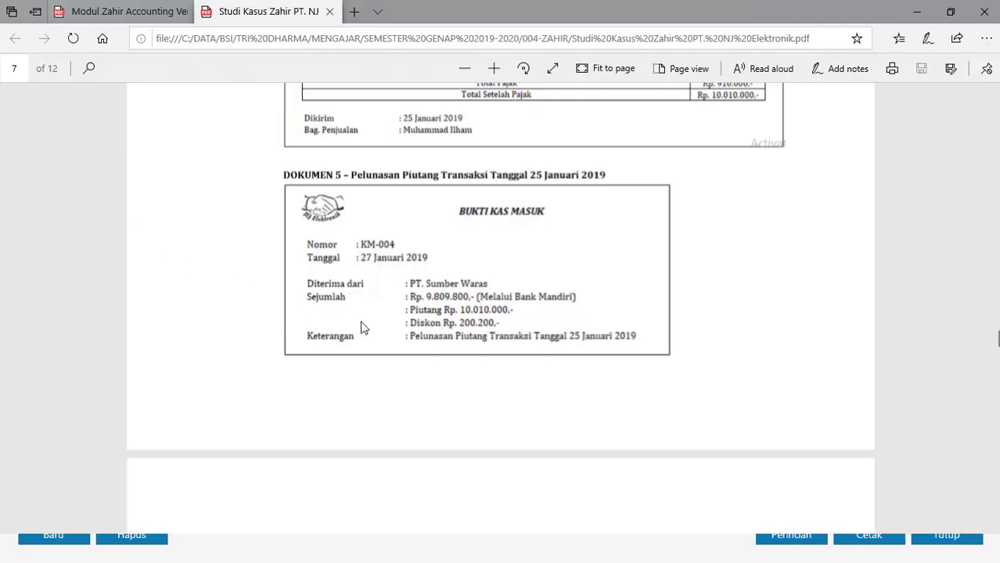
scroll(413, 353, "down", 5)
scroll(413, 355, "down", 2)
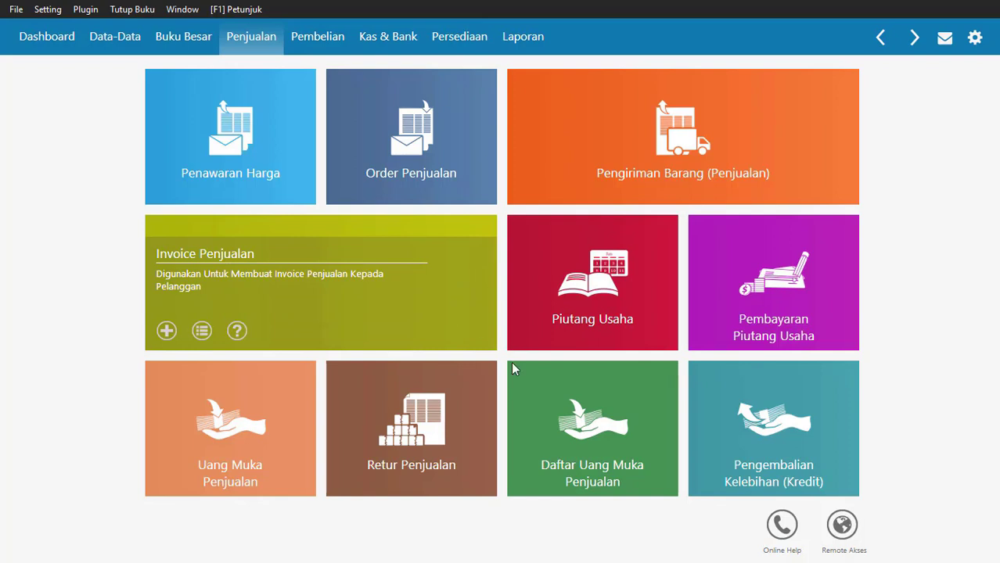
left_click(330, 268)
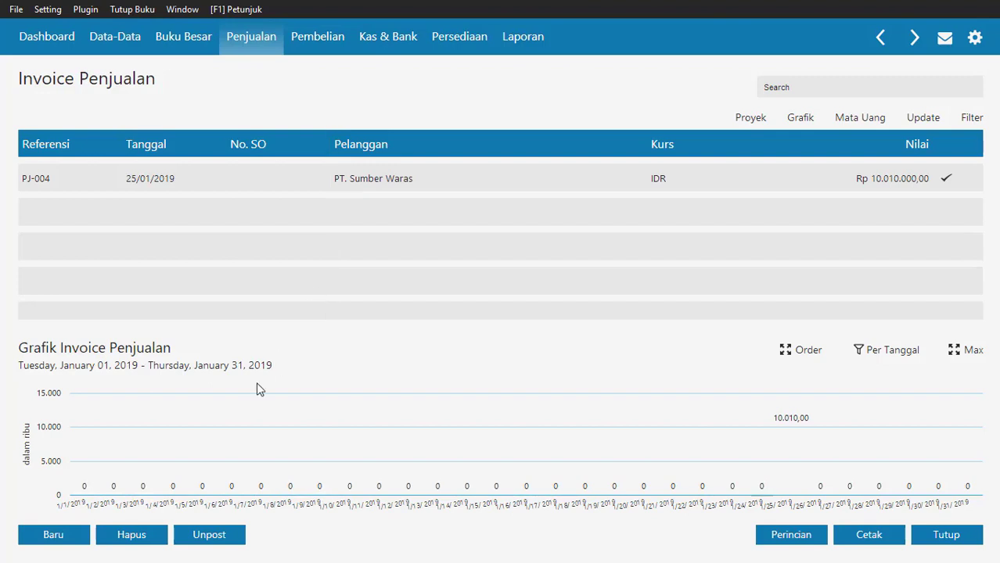
left_click(53, 535)
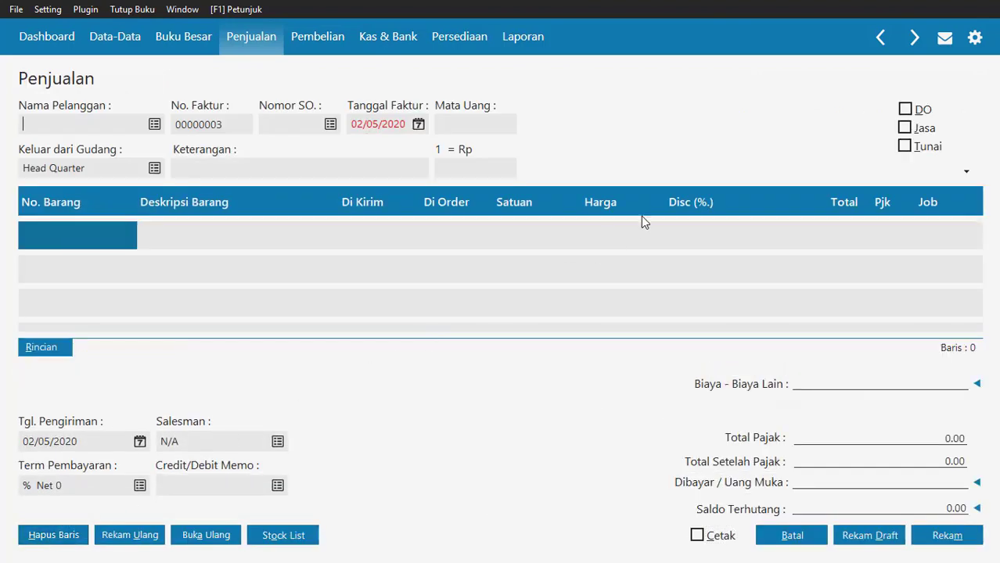
left_click(906, 148)
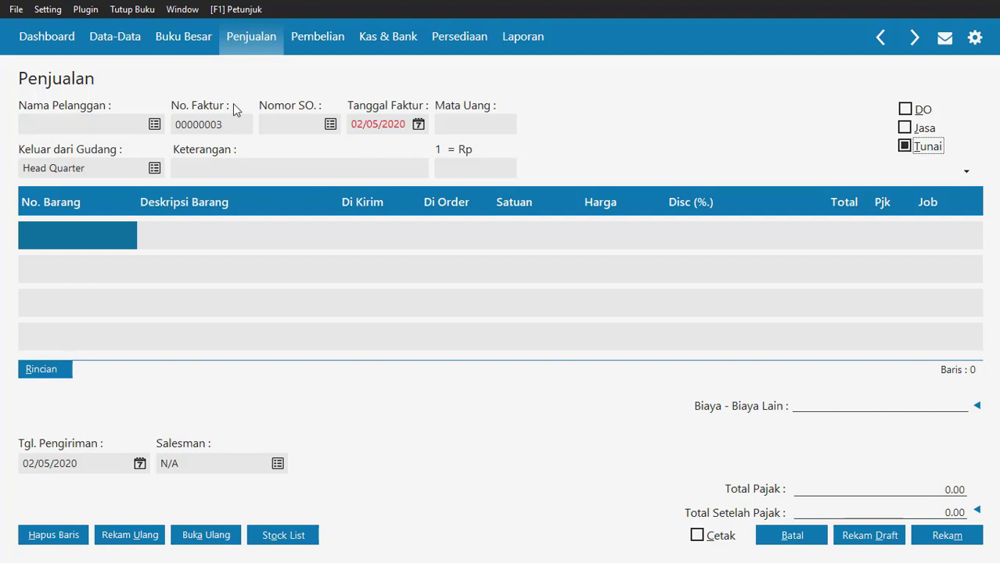
Create a customer named Umum with the next ID in the PE sequence and select it as the invoice's customer
left_click(137, 124)
left_click(155, 124)
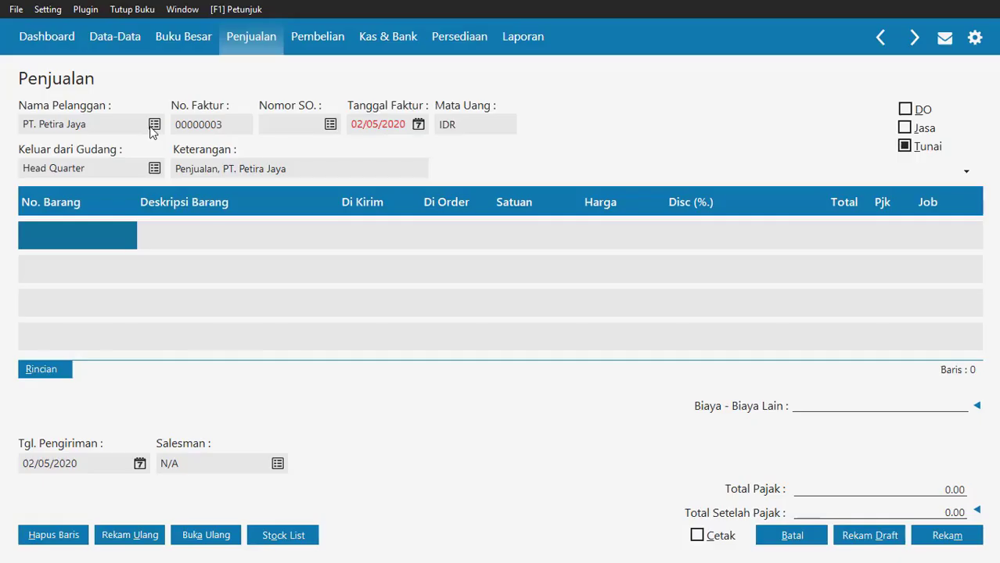
left_click(154, 125)
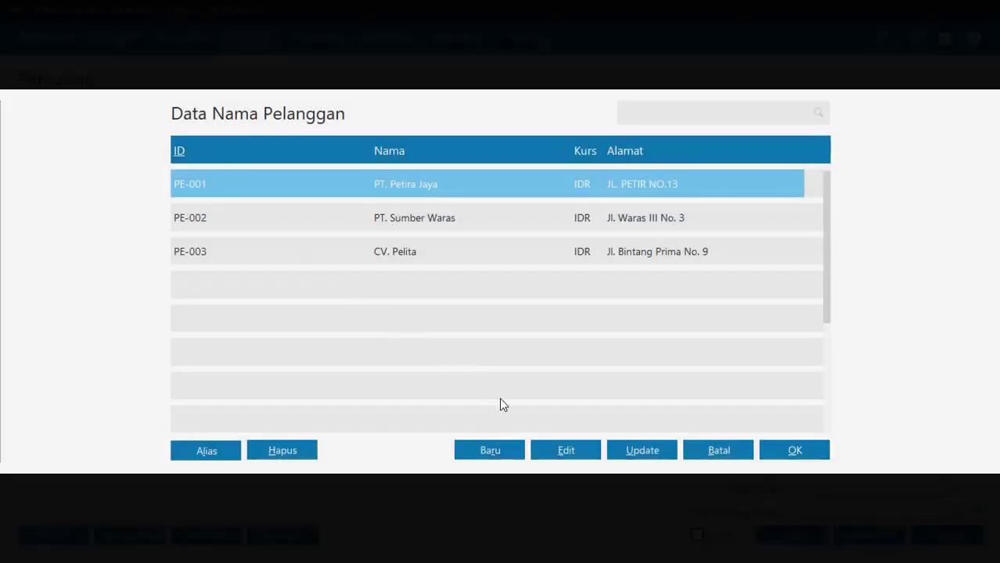
left_click(500, 457)
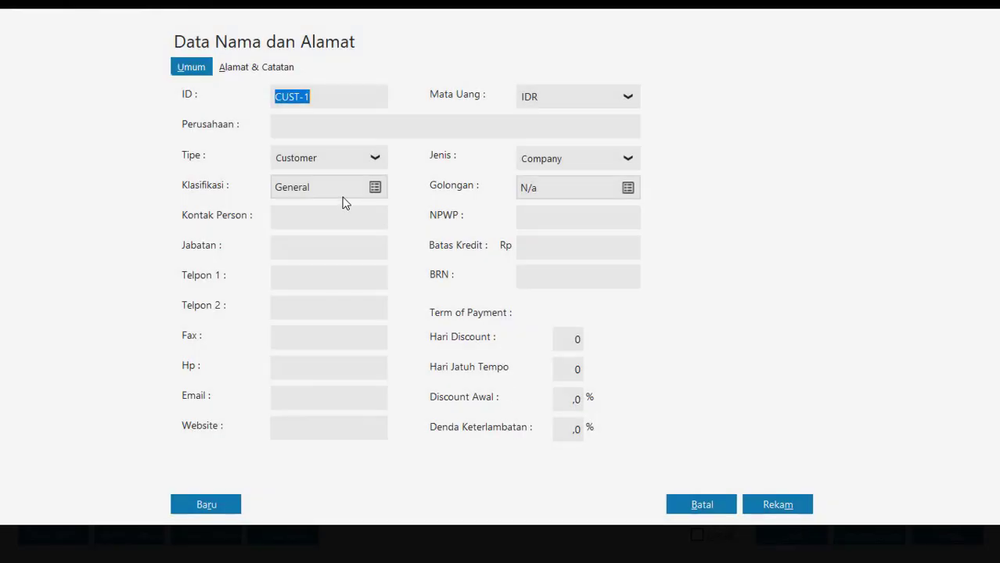
type("PE-004")
key("Tab")
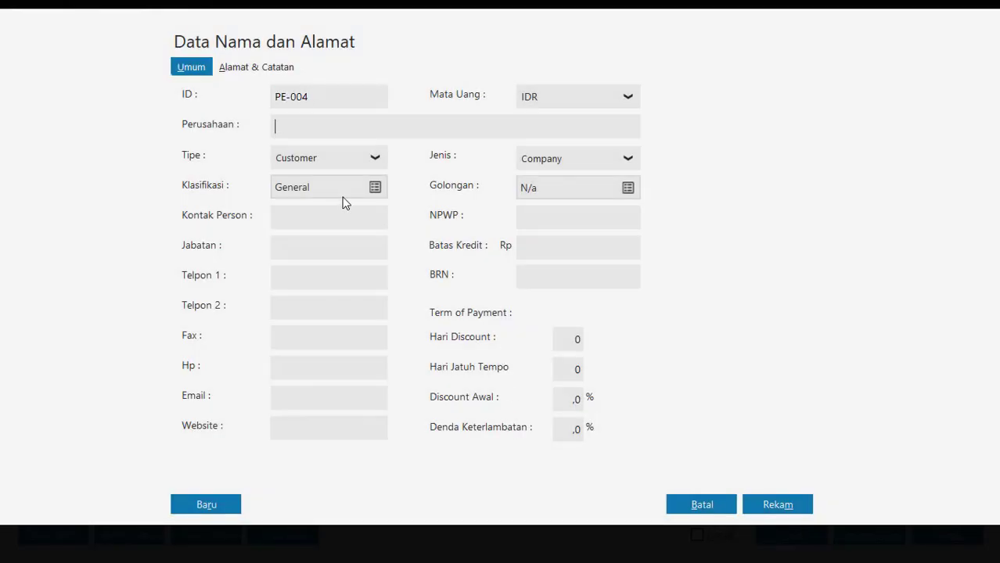
type("Umum")
left_click(760, 504)
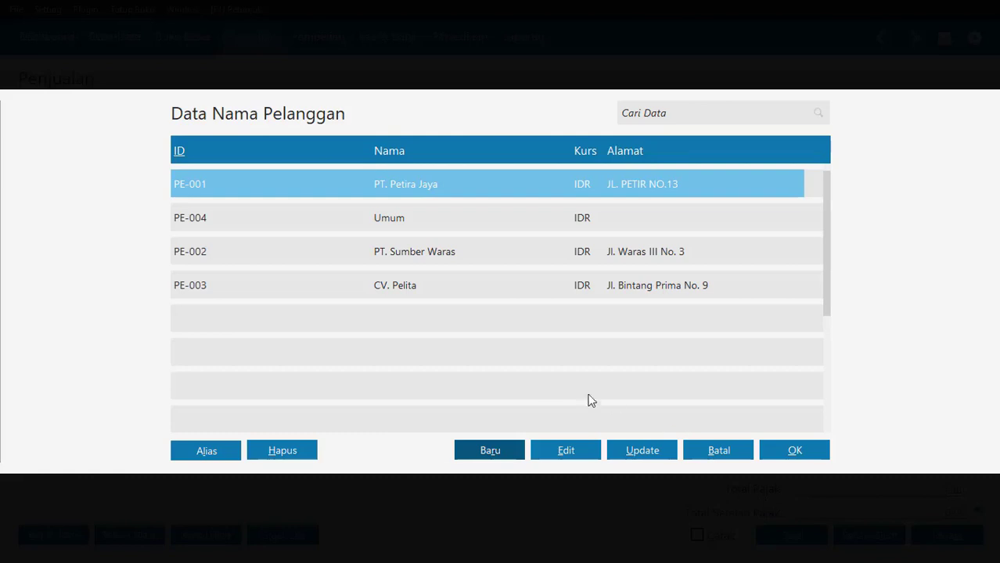
left_click(385, 223)
double_click(385, 222)
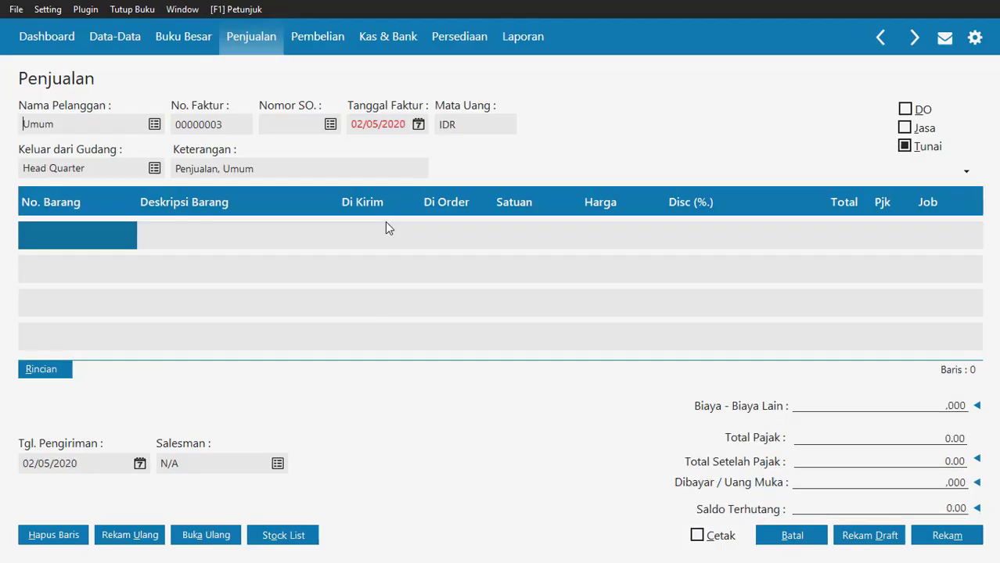
Set the invoice number (No. Faktur) to PJ-005 and the invoice date (Tanggal Faktur) to 29/01/2019
double_click(237, 124)
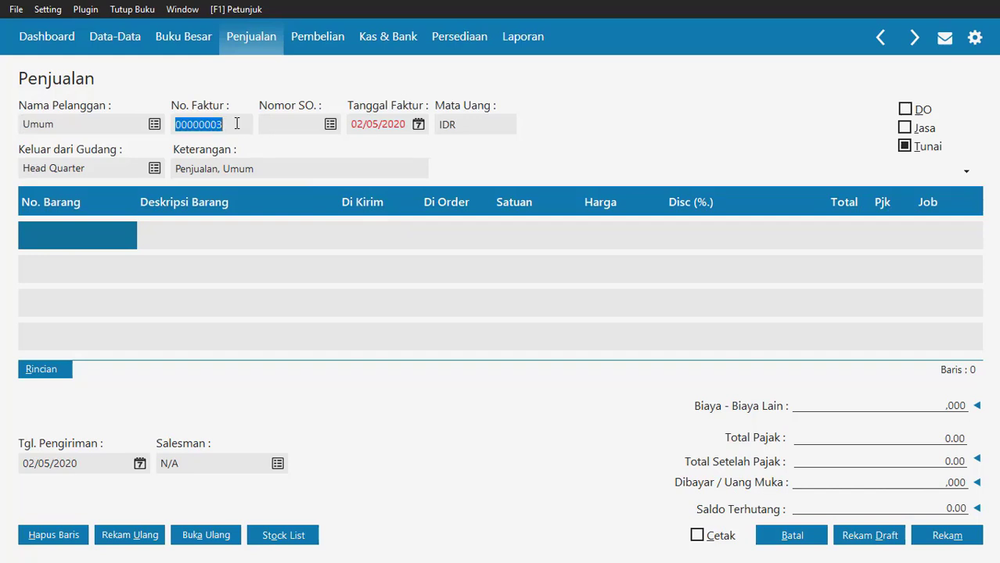
type("PJ-005")
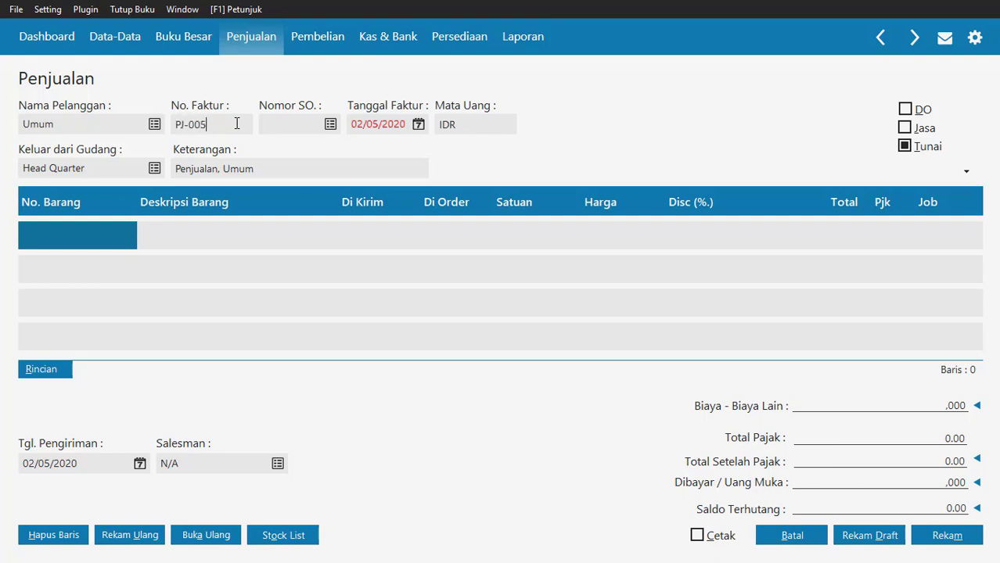
key("Tab")
left_click(360, 127)
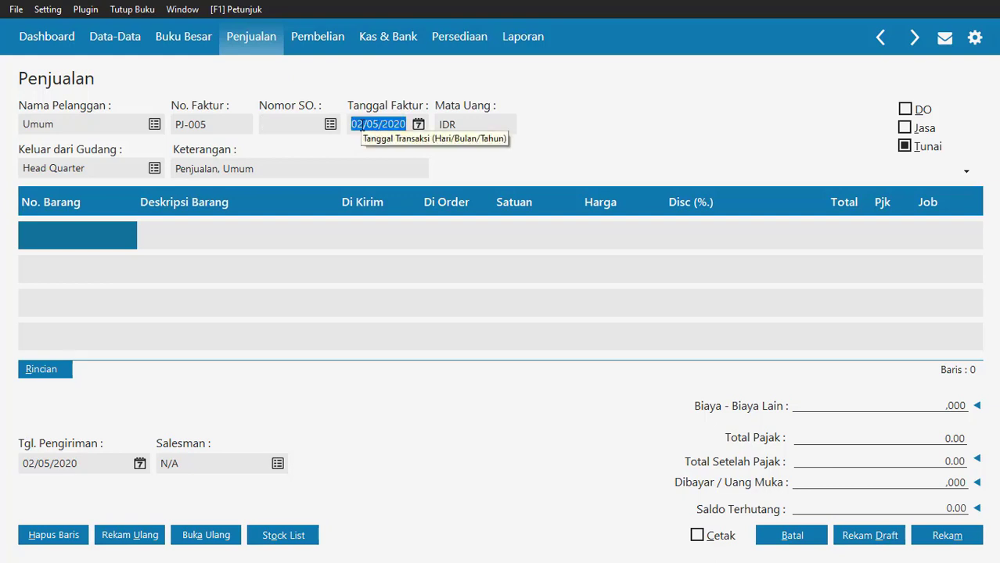
type("29/0")
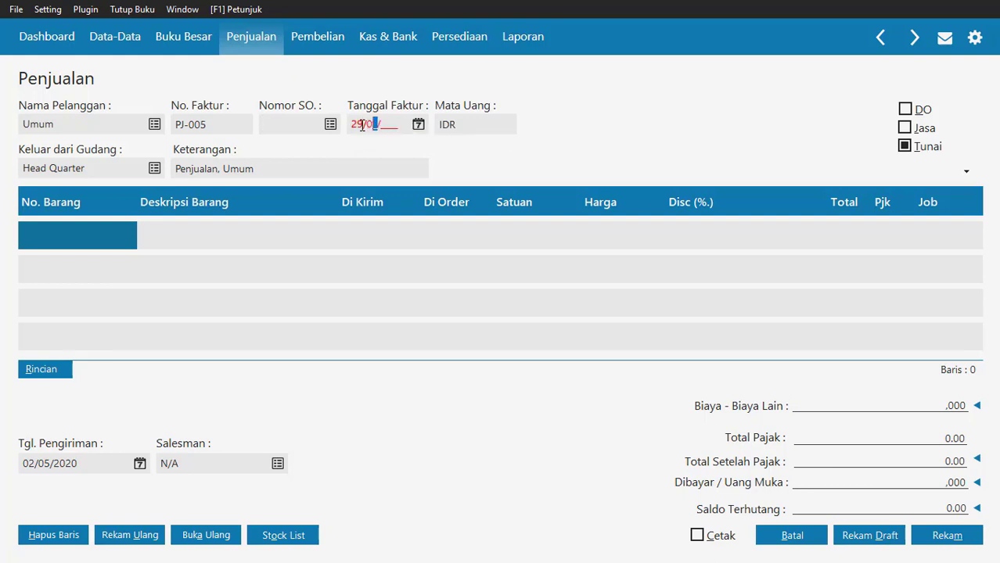
type("1/2019")
key("Return")
key("Return")
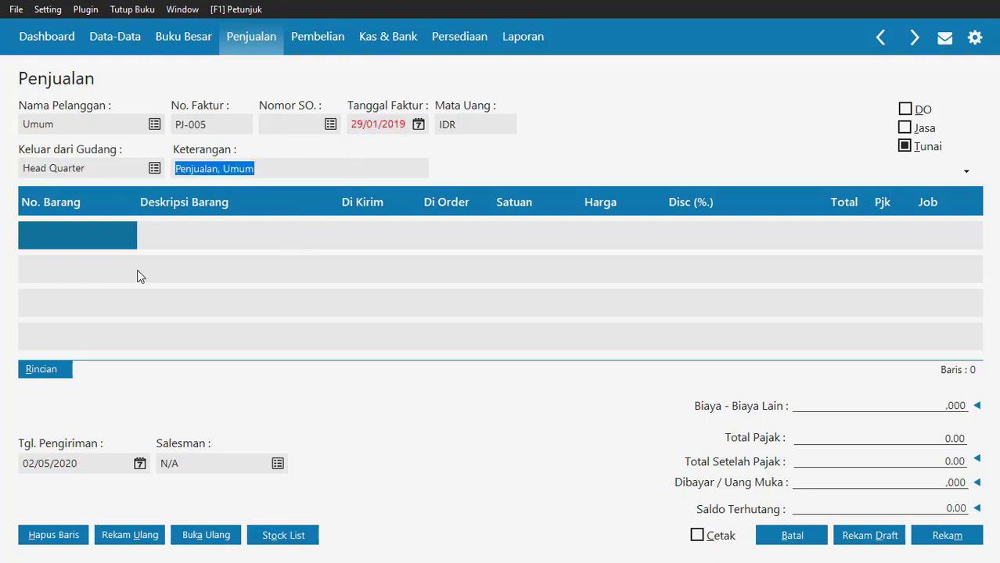
Add inventory item BA-004 (Juicer) to the invoice's first line
left_click(99, 240)
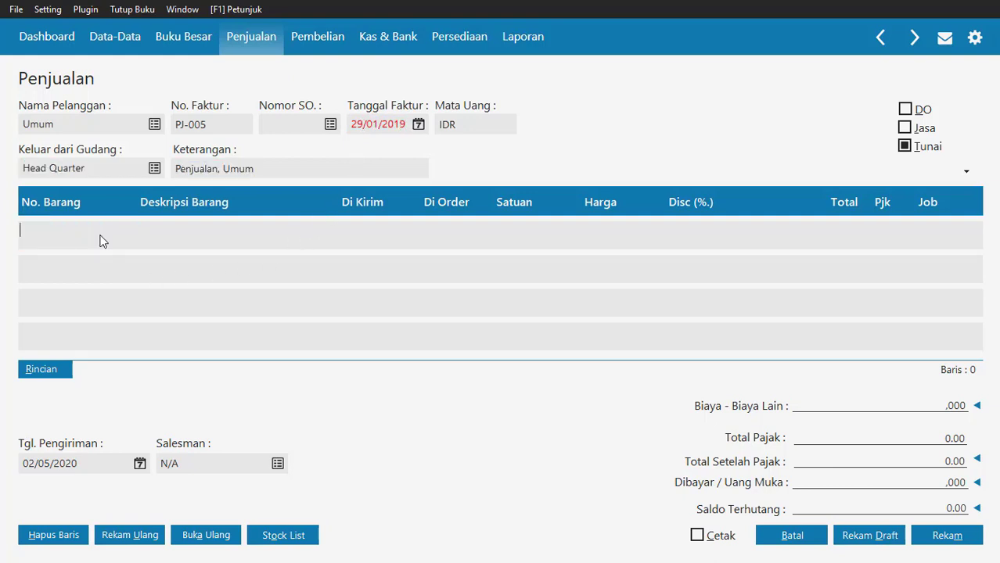
double_click(44, 235)
left_click(258, 223)
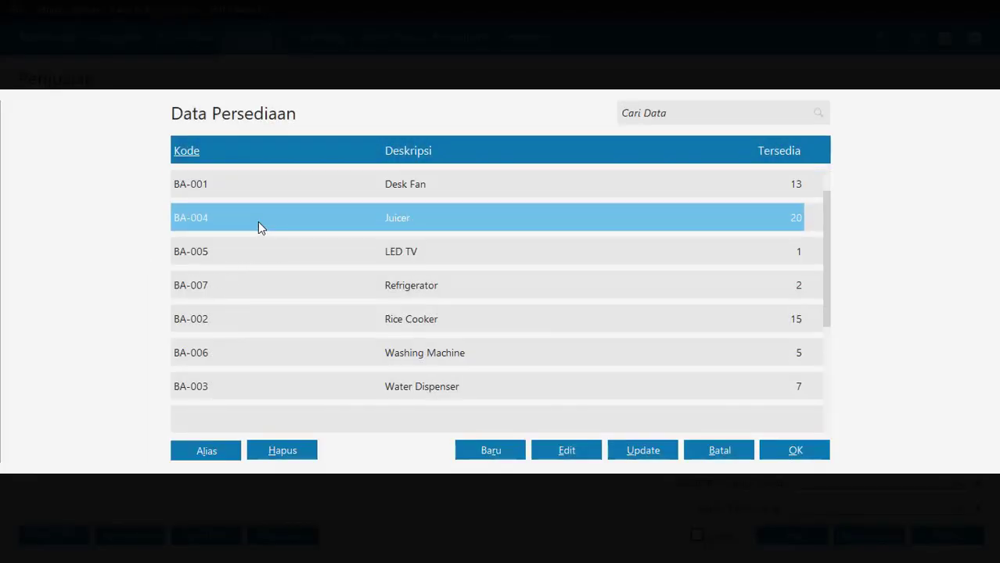
double_click(257, 221)
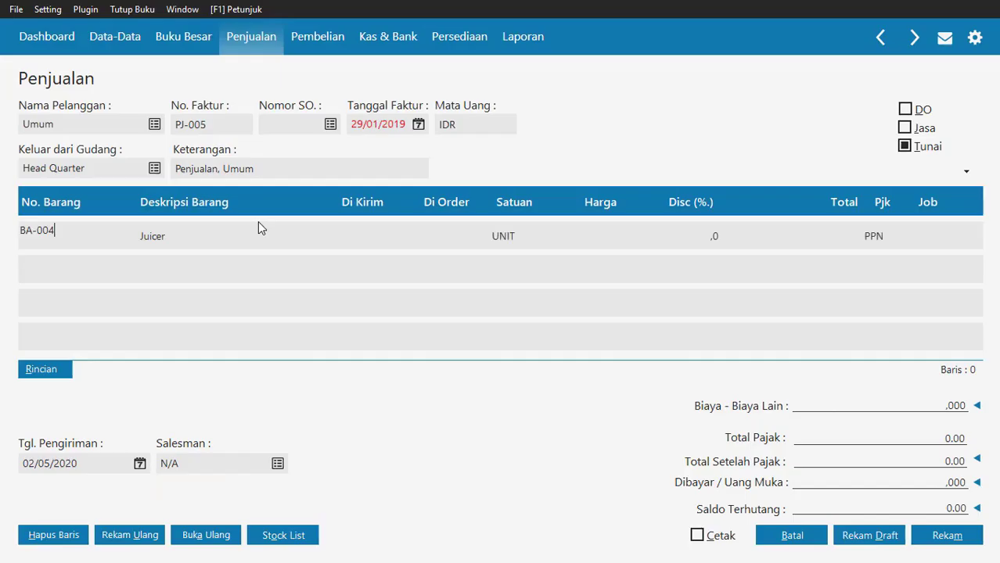
Set the Juicer line's delivered quantity (Di Kirim) to 15 and its discount to 5%
left_click(374, 247)
type("15")
key("Return")
key("Return")
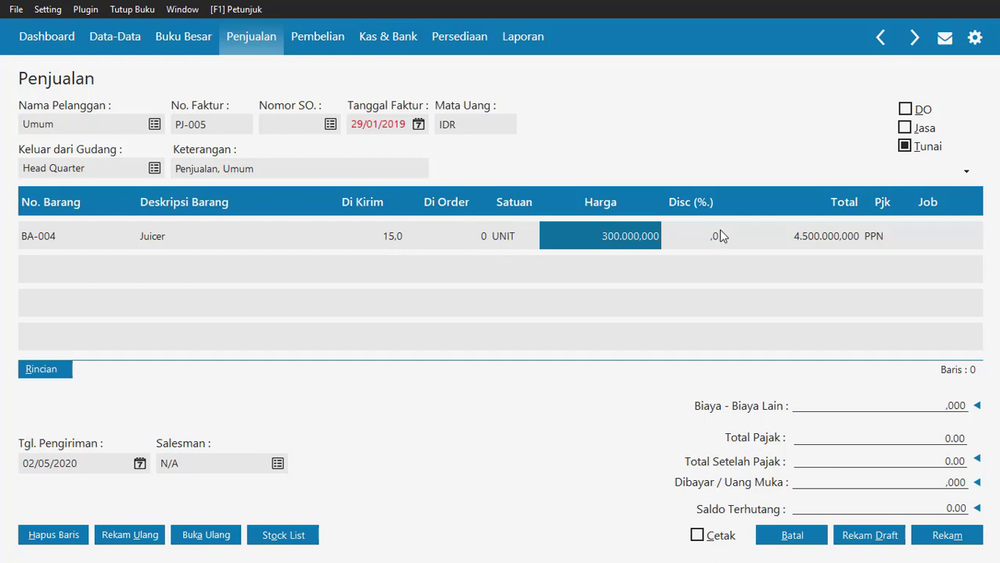
key("Return")
type("5")
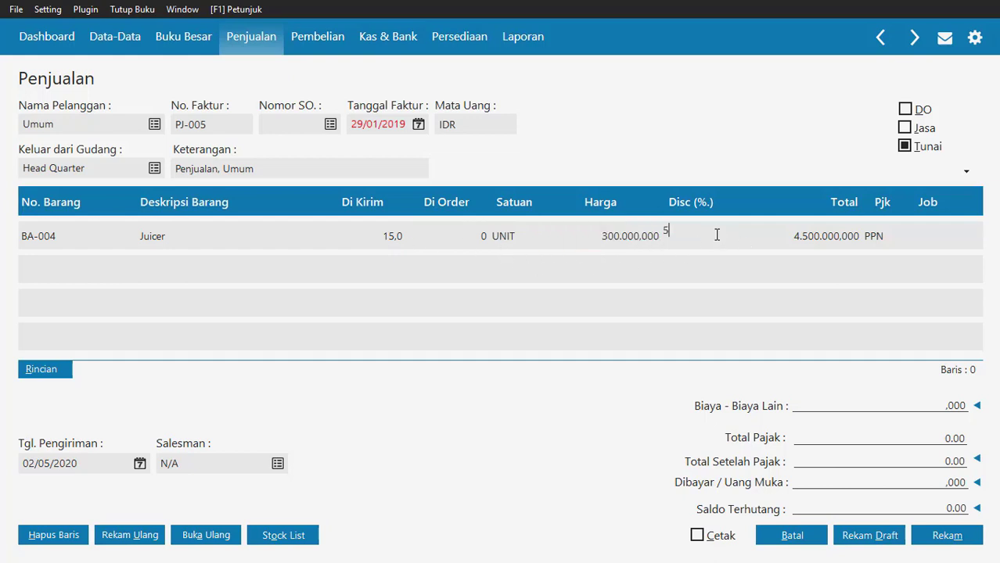
key("Return")
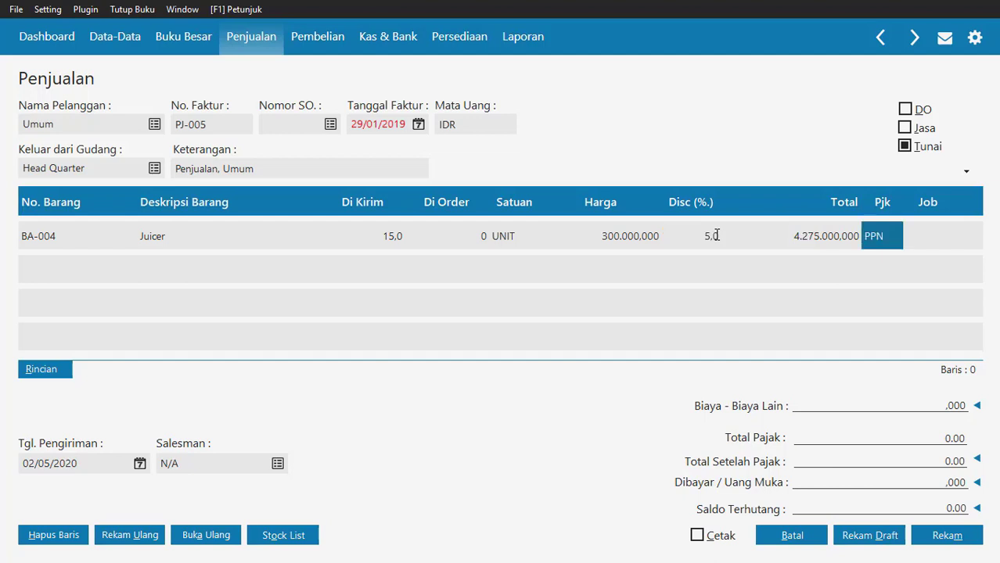
key("Return")
Set the delivery date (Tgl. Pengiriman) to 29/01/2019 and choose the first-listed employee as salesman
left_click(94, 461)
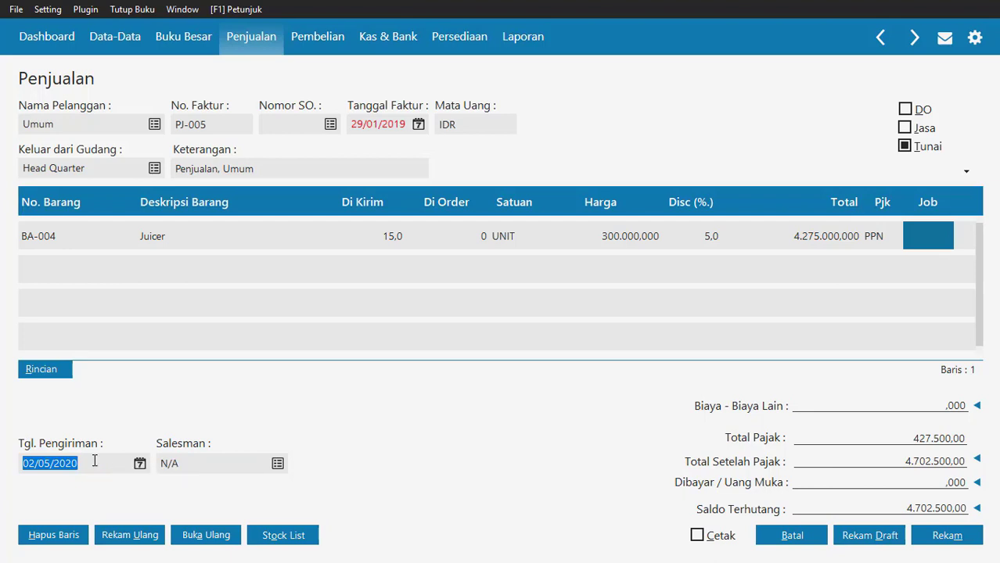
type("29/01/")
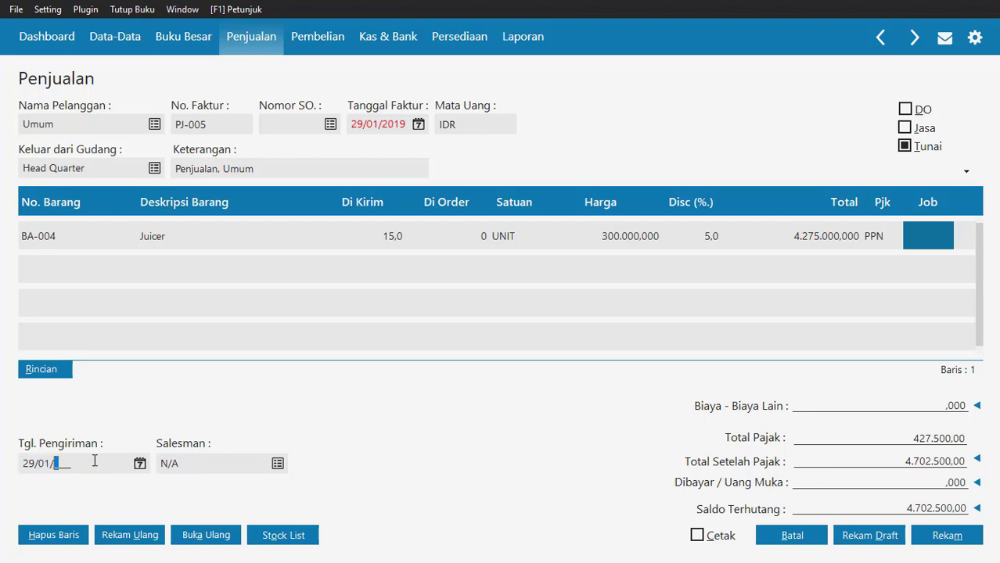
type("2019")
left_click(277, 463)
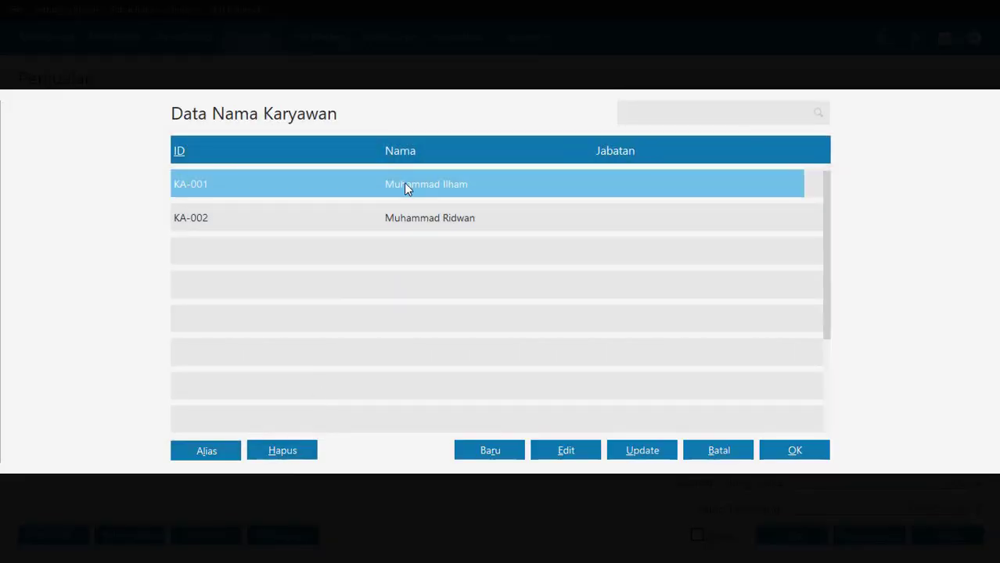
double_click(403, 184)
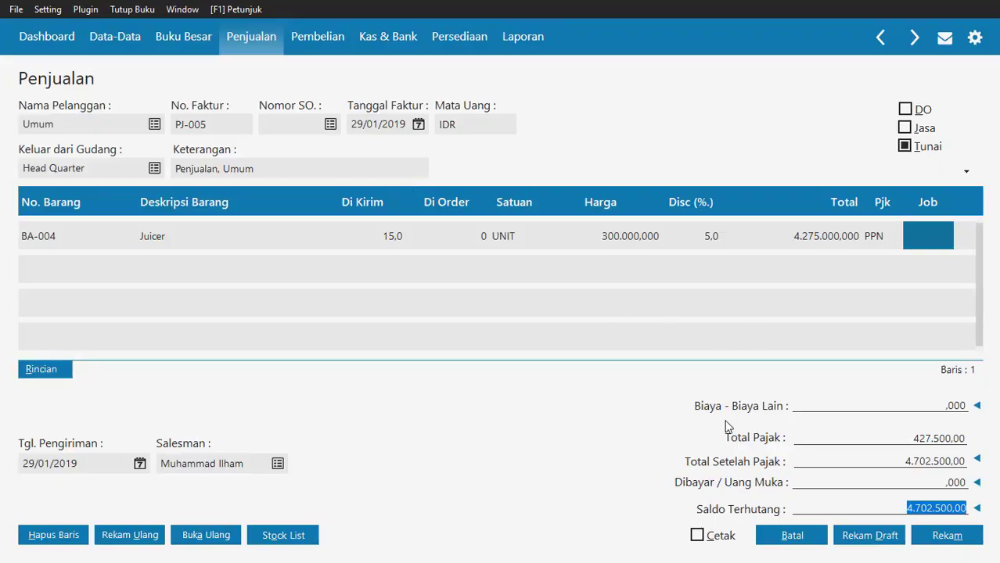
Record cash sales invoice PJ-005 and close the blank invoice form
left_click(939, 538)
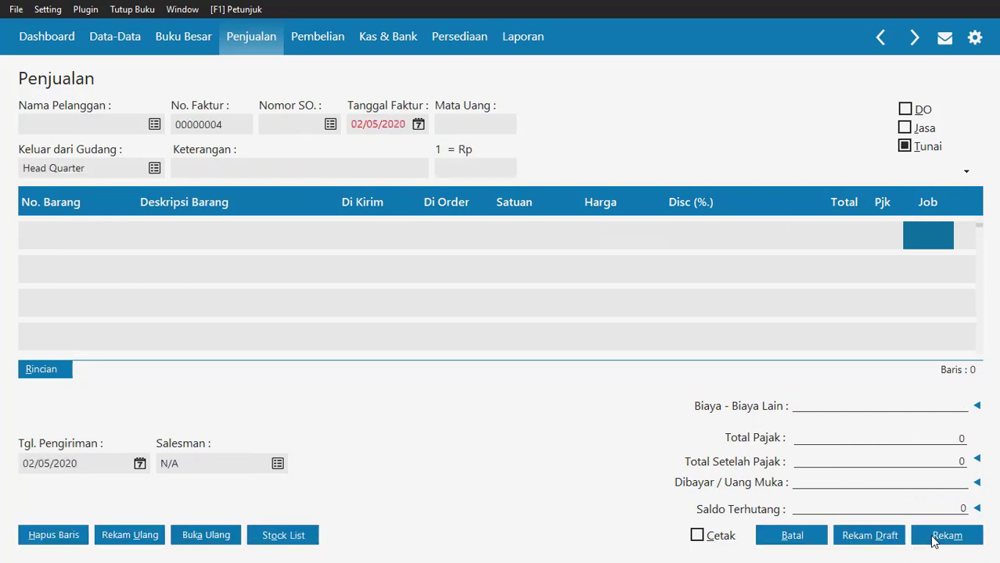
left_click(807, 542)
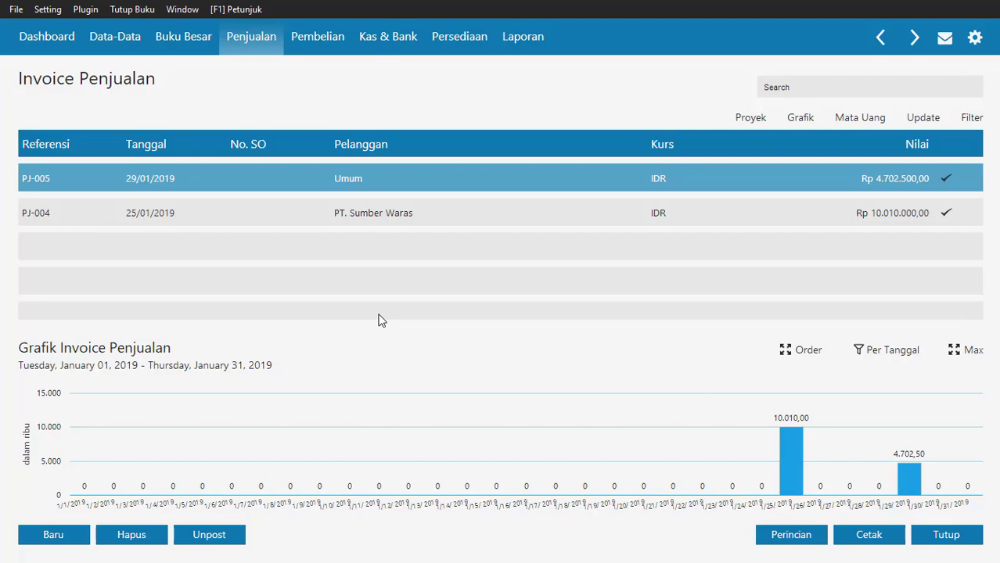
Check the receivable payment document in the case study PDF, then open the Pembayaran Piutang Usaha list in Zahir Accounting
key("alt+Tab")
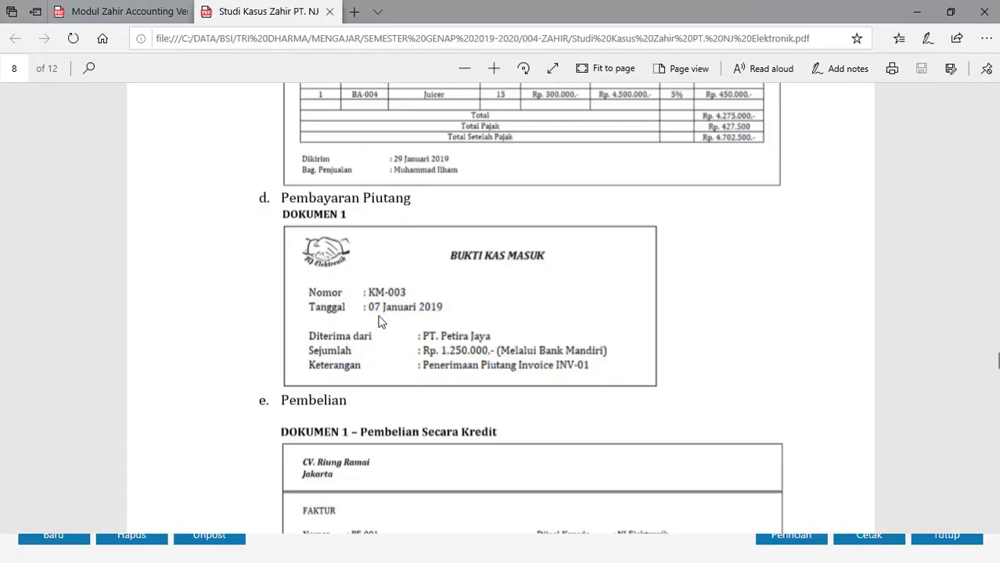
scroll(381, 322, "down", 1)
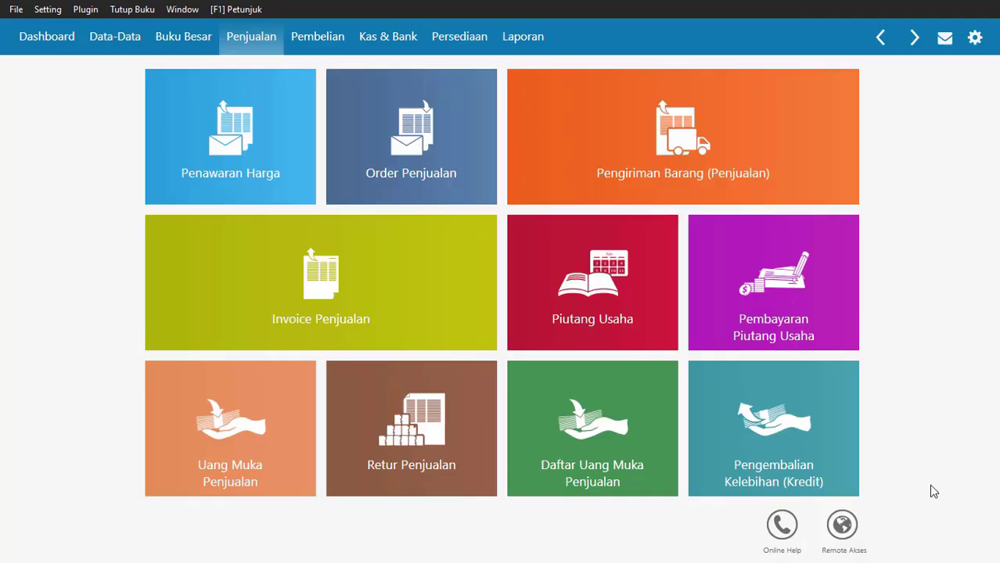
mouse_move(779, 324)
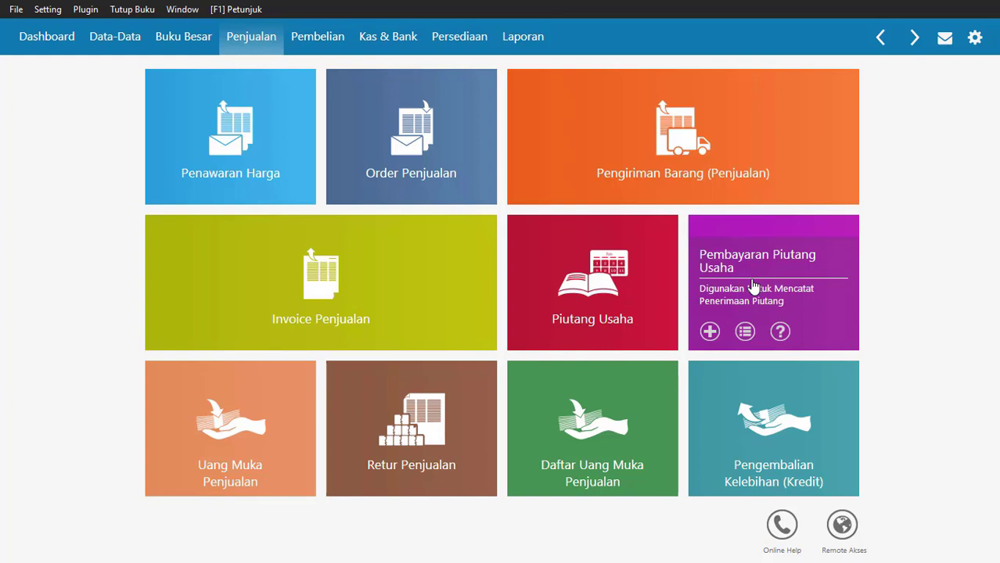
left_click(753, 287)
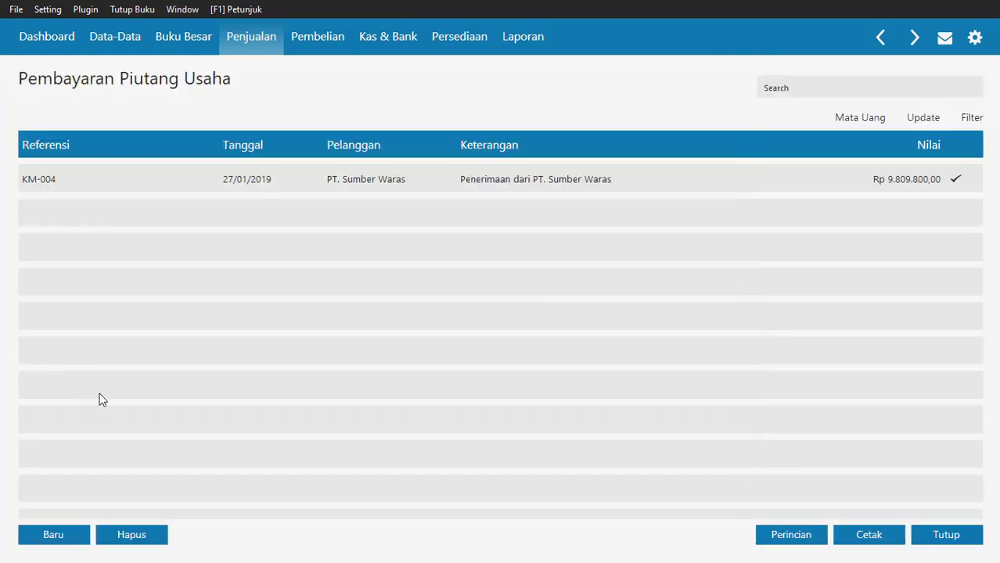
Start a new receivable payment from PT. Petira Jaya with KM-003 as its Cek No
left_click(62, 539)
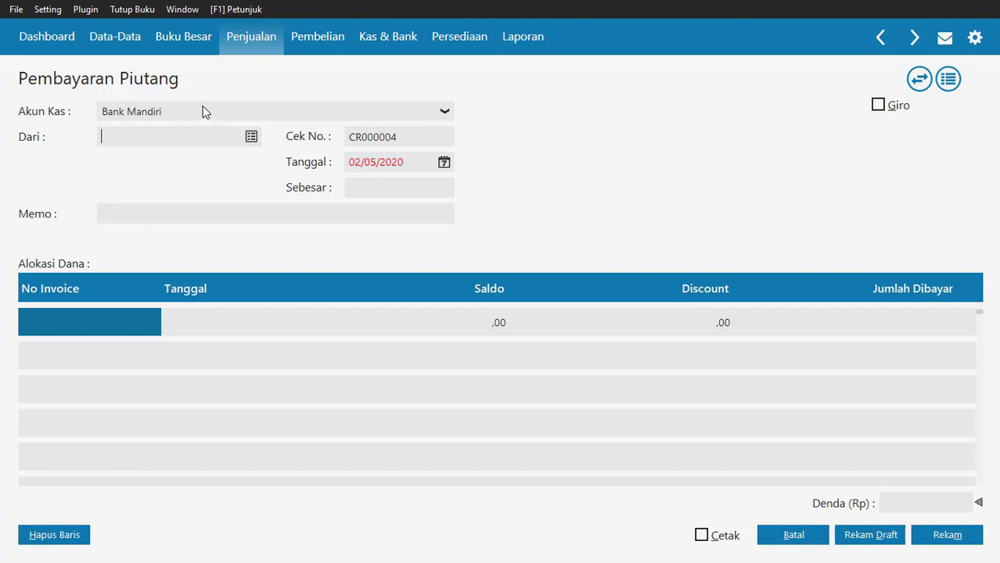
left_click(251, 138)
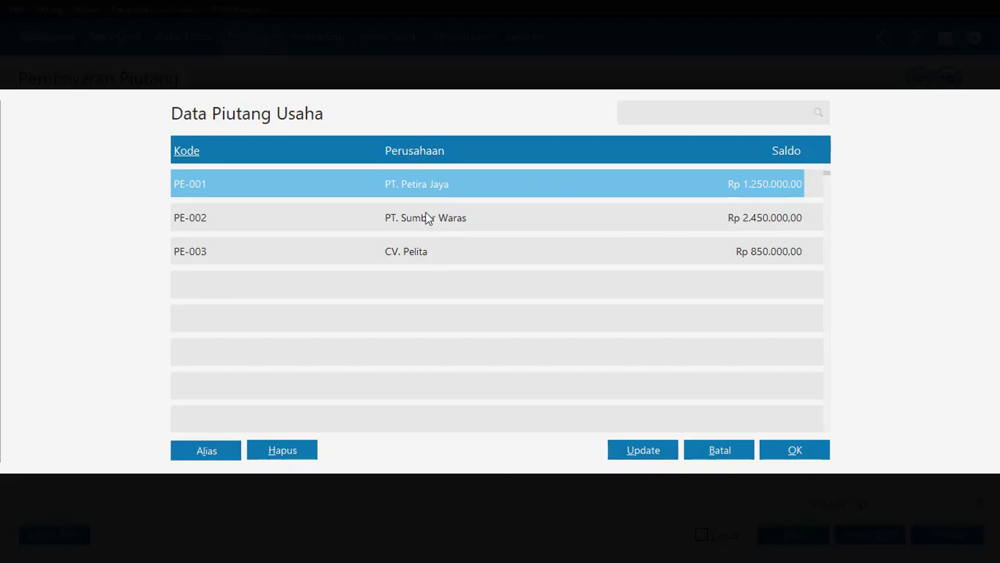
double_click(423, 184)
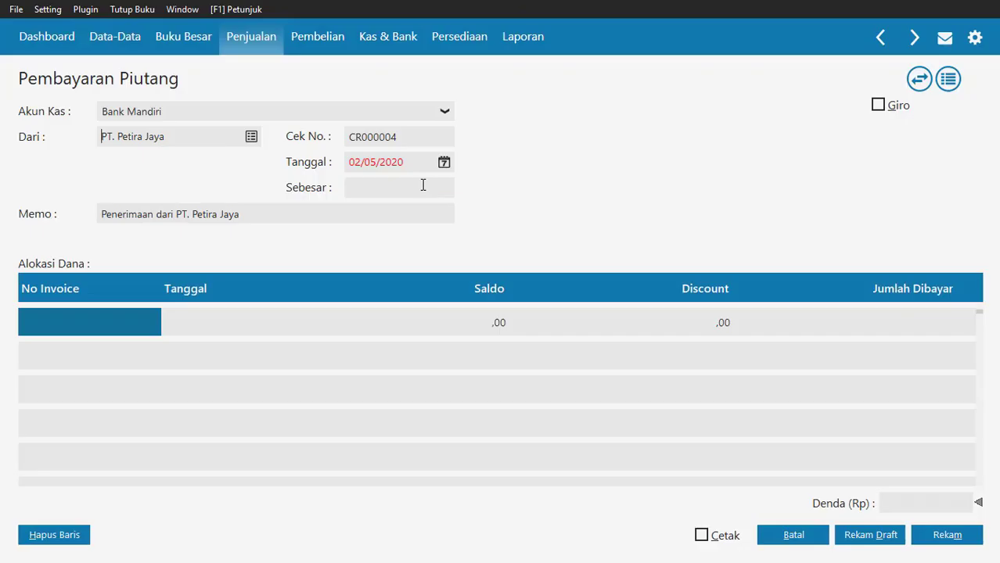
double_click(399, 137)
type("KM-003")
Set the receivable payment's date (Tanggal) to 07/01/2019
left_click(358, 161)
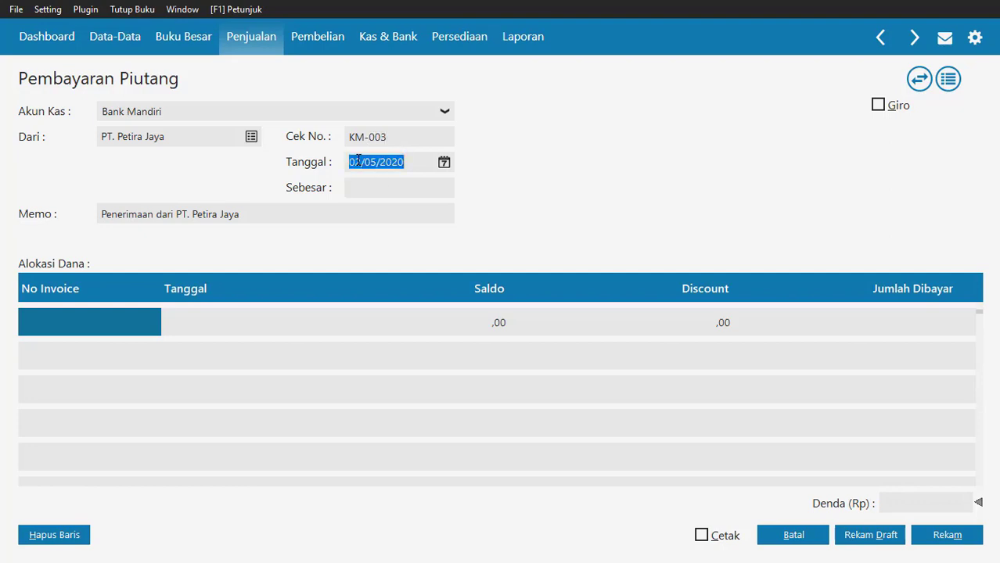
type("02/__/____")
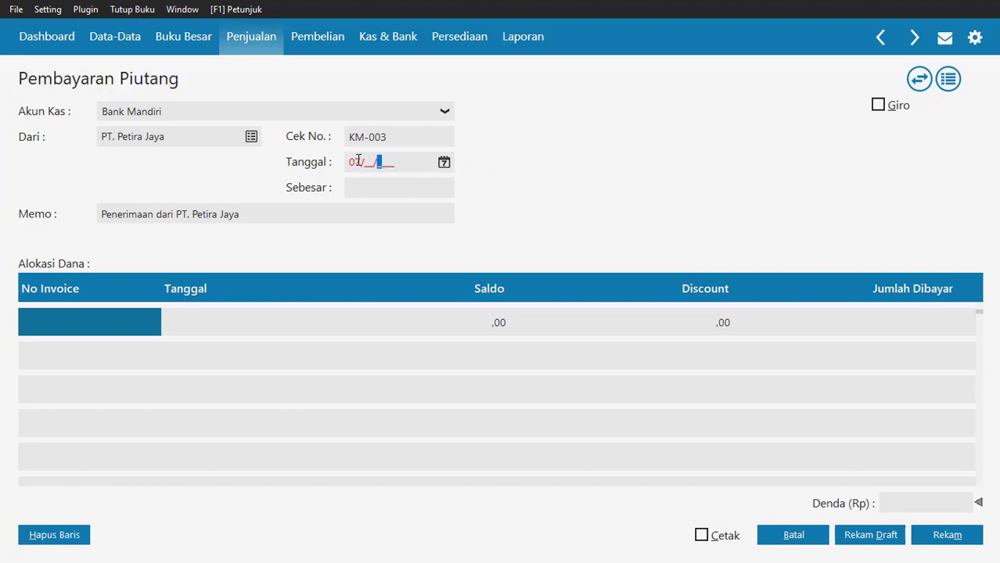
left_click(365, 162)
type("7/01/2019")
key("Tab")
key("Tab")
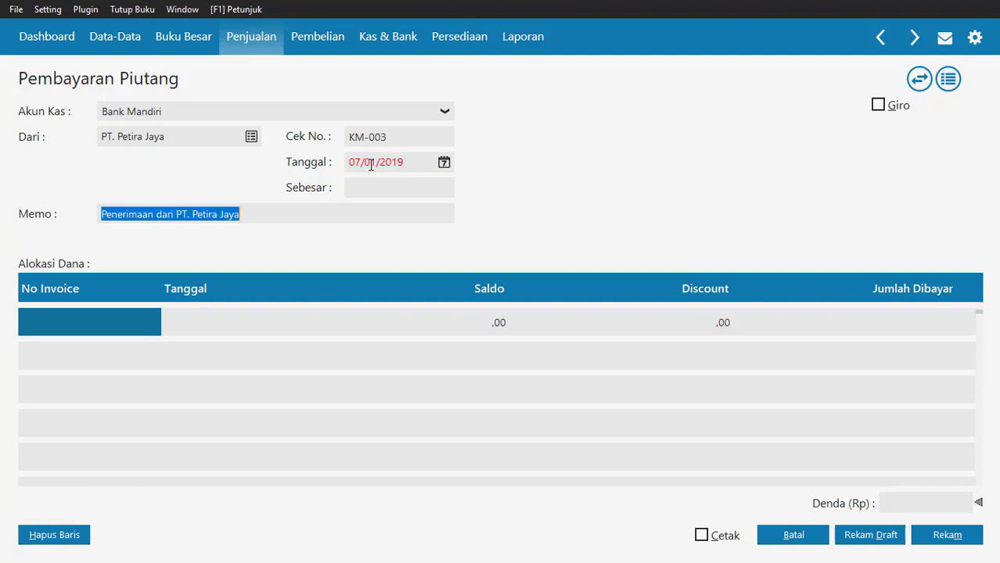
Allocate the payment to invoice INV-01 and fill the received amount (Sebesar) with Rp 1.250.000,00
left_click(103, 327)
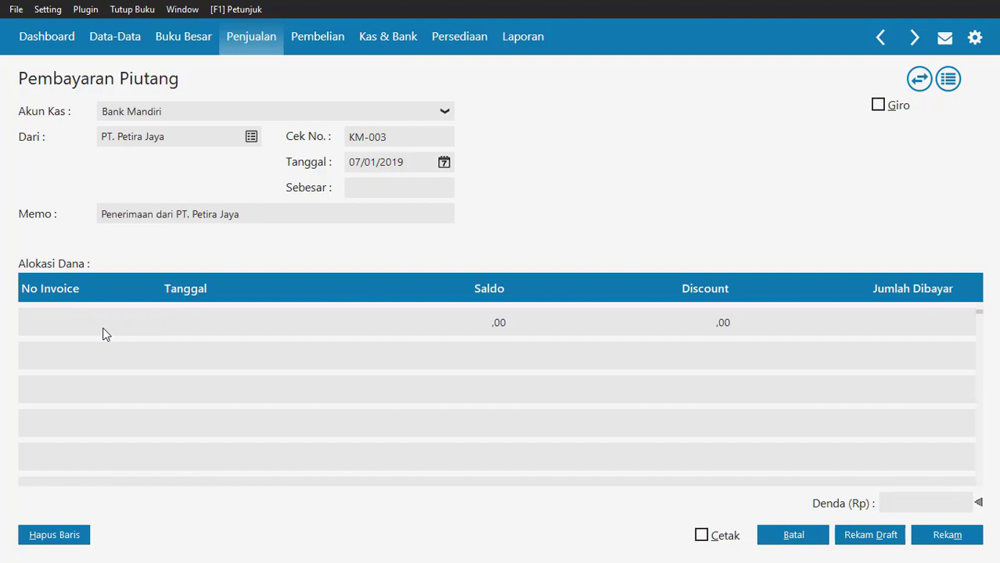
key("Return")
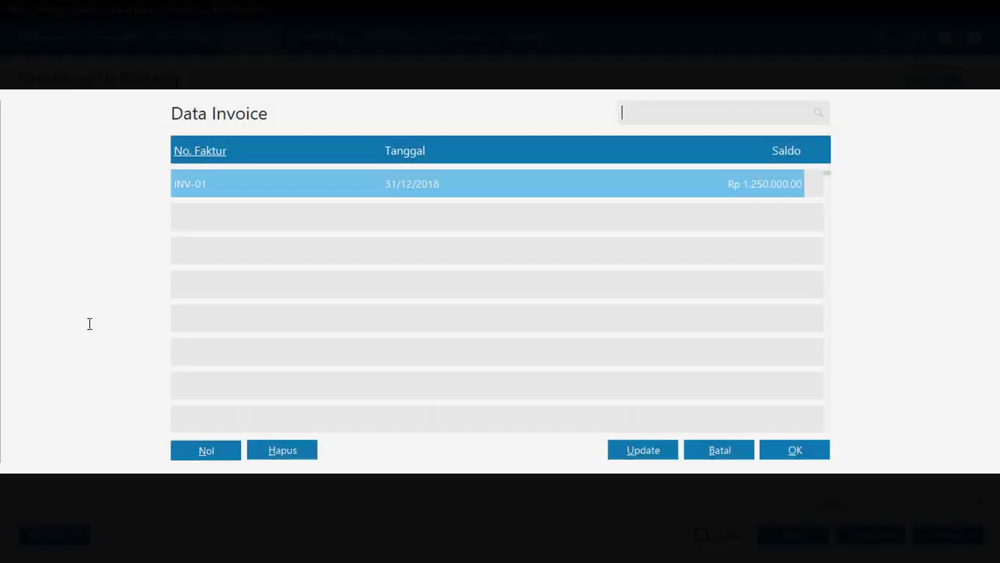
double_click(305, 191)
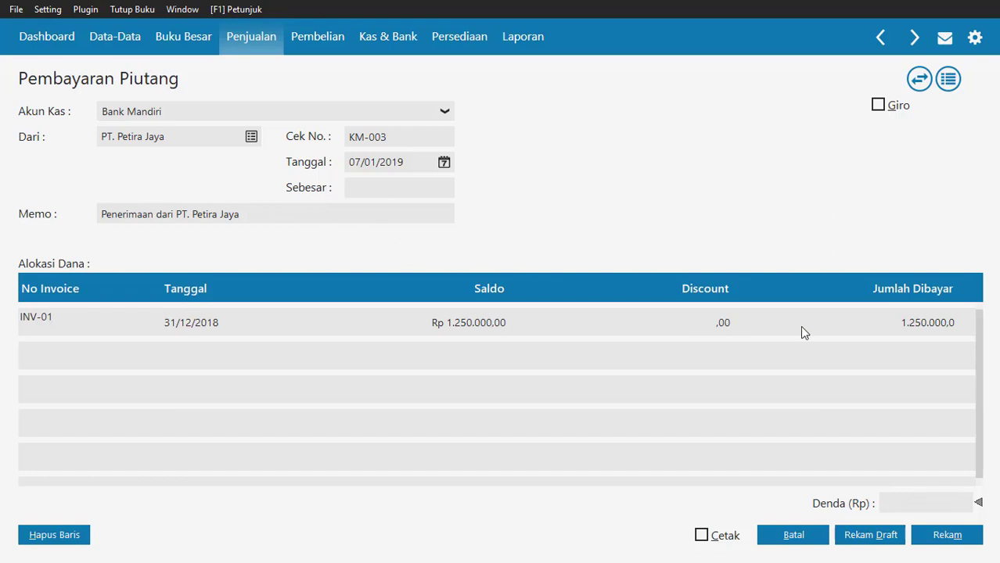
left_click(886, 321)
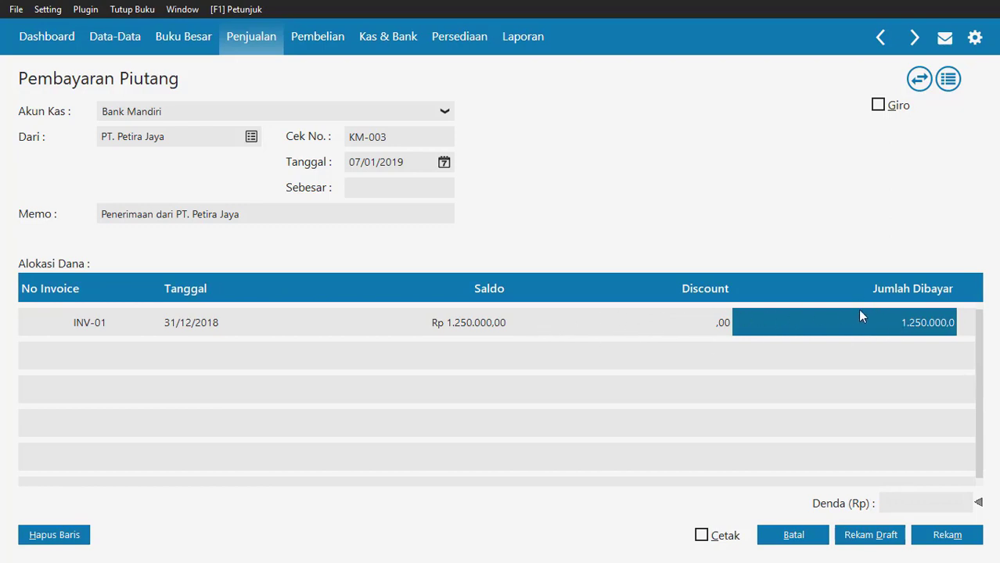
left_click(419, 189)
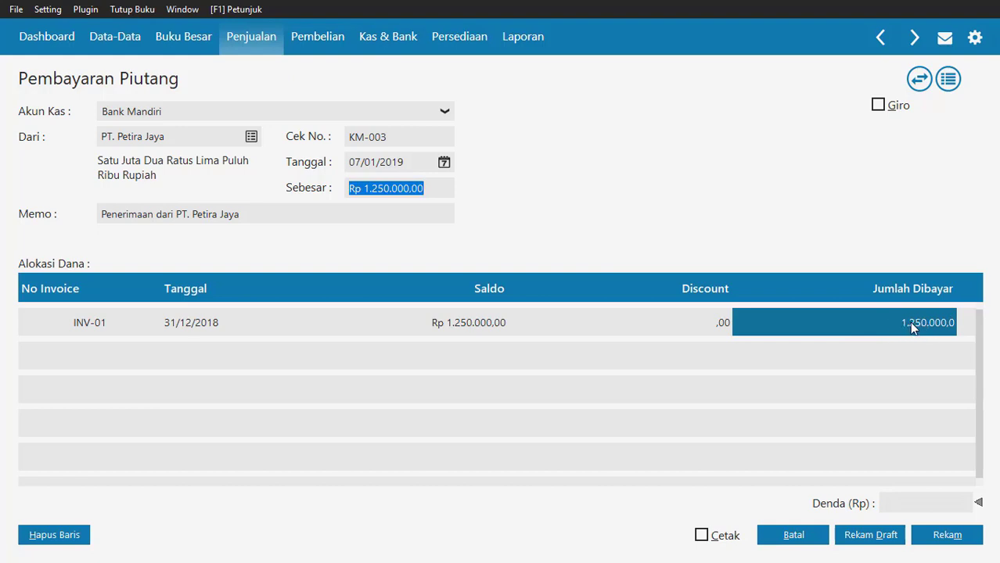
key("Tab")
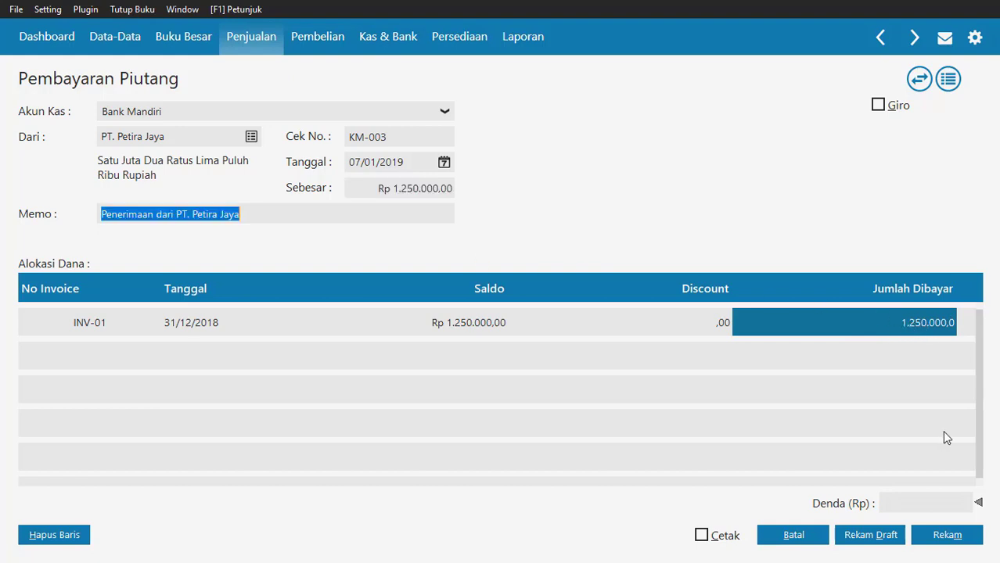
Record the KM-003 receivable payment and close both the blank payment form and the payment list
left_click(953, 536)
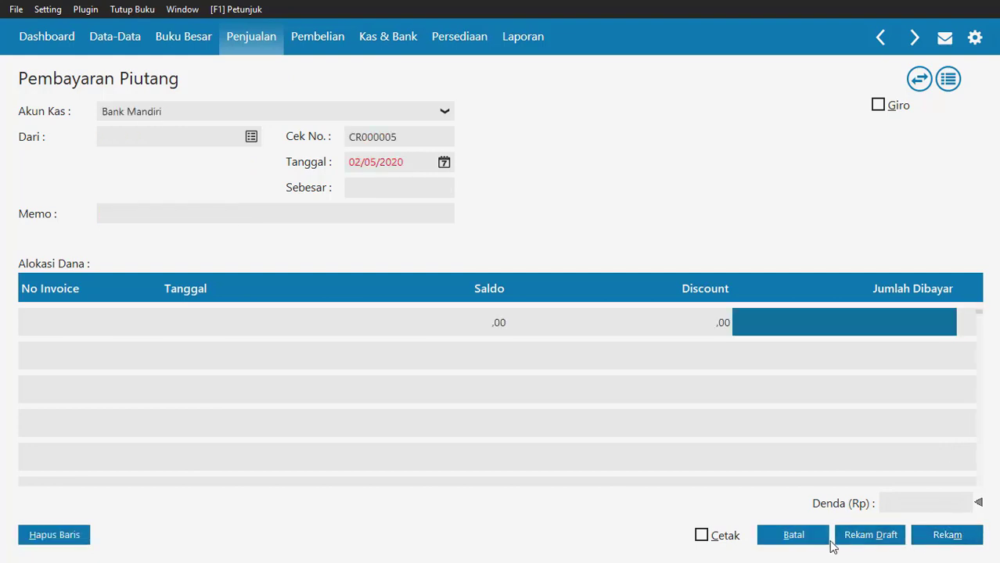
left_click(805, 541)
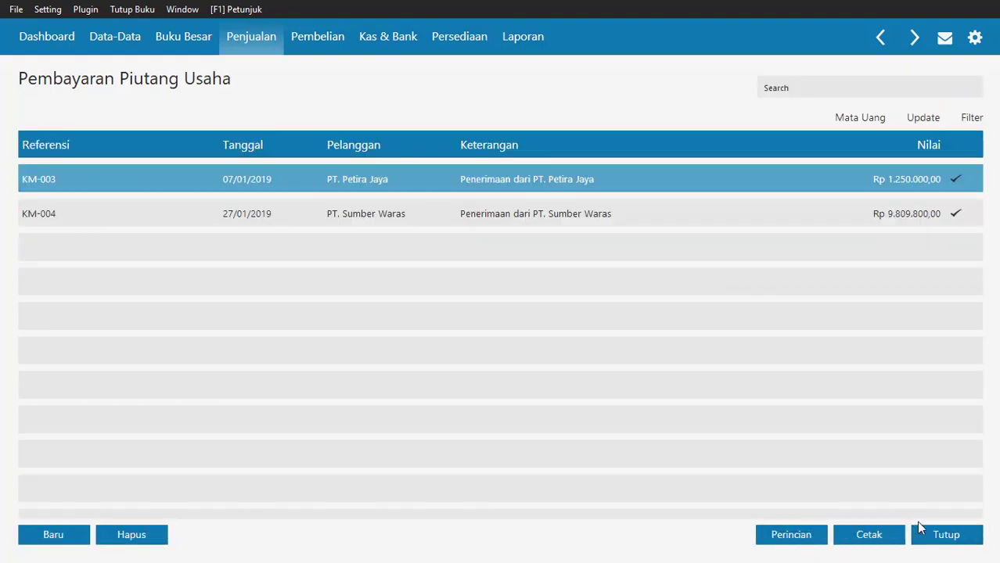
left_click(936, 538)
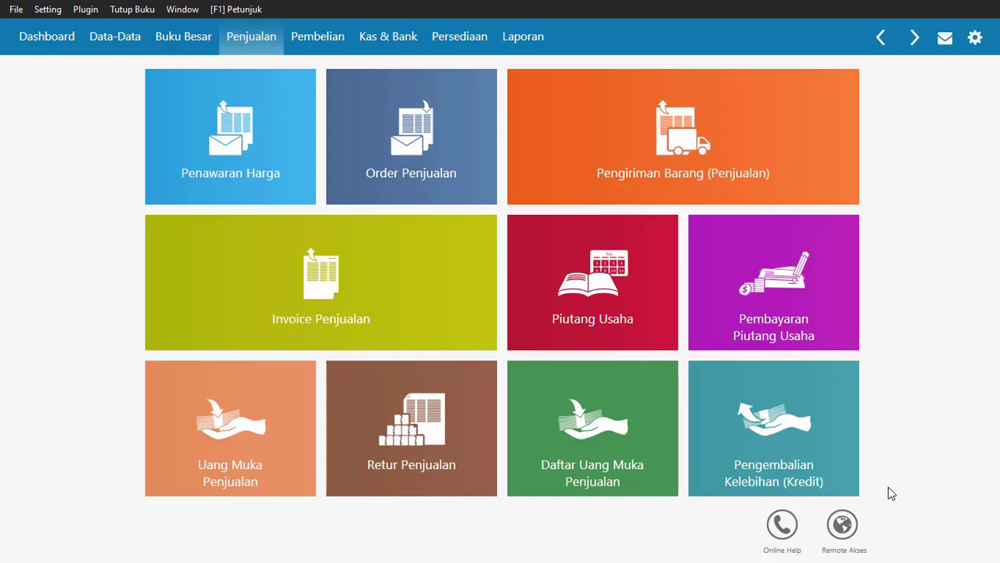
Check the Persediaan stage in the Notepad outline and the inventory usage document in the case study PDF, then return to Zahir Accounting
key("alt+Tab")
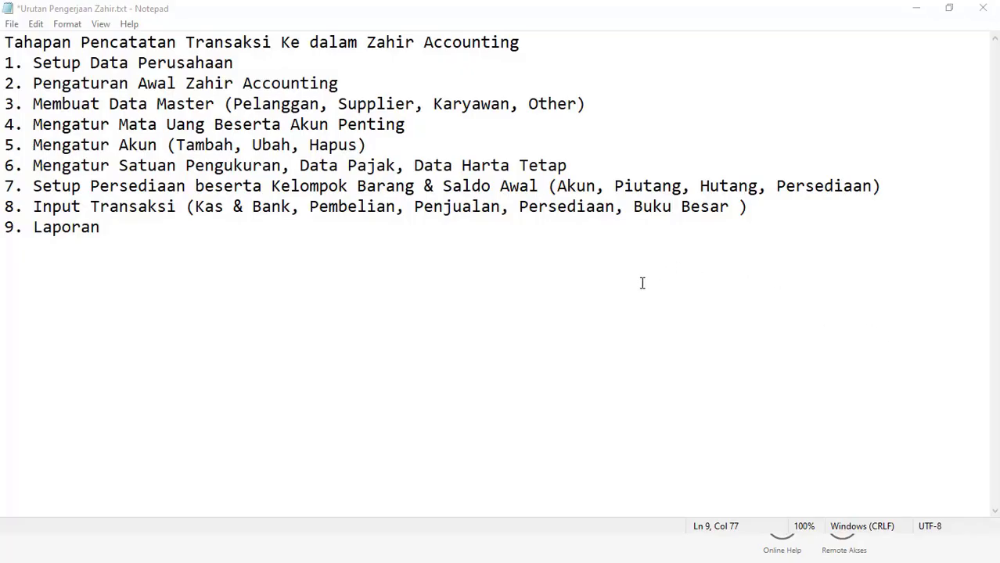
left_click_drag(519, 208, 618, 213)
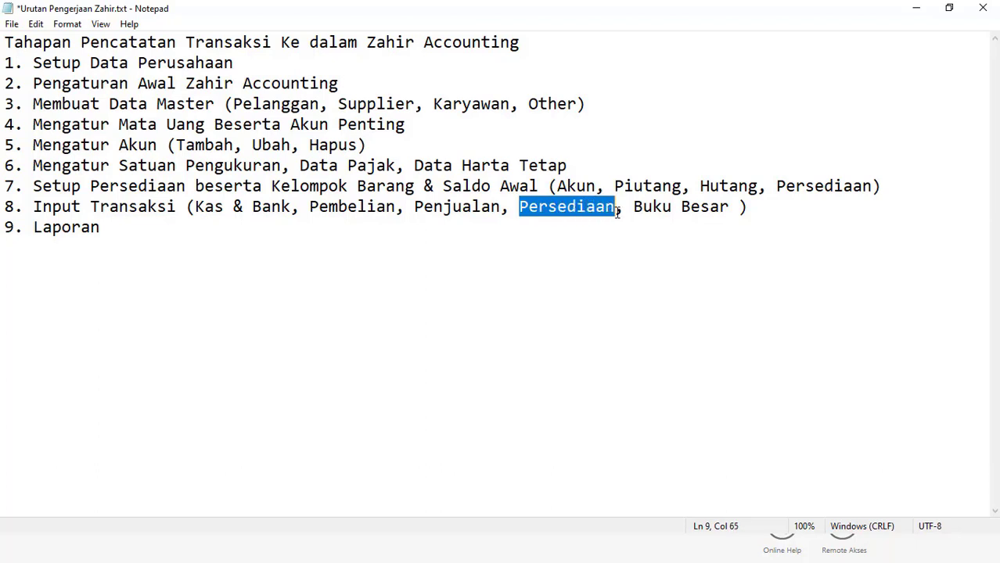
key("alt+Tab")
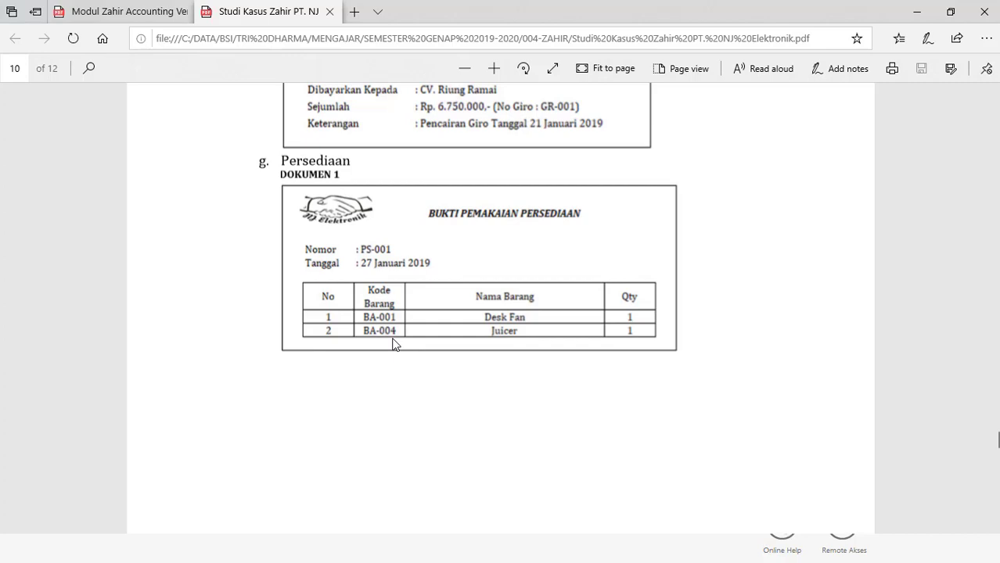
key("alt+Tab")
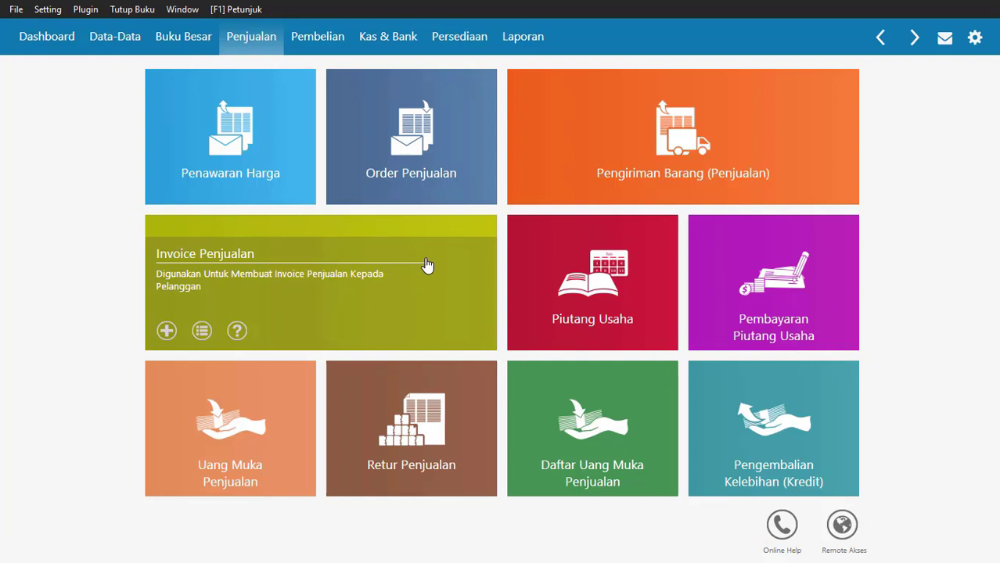
Start a new inventory adjustment entry from the Pemakaian / Penyesuaian Barang list
mouse_move(448, 185)
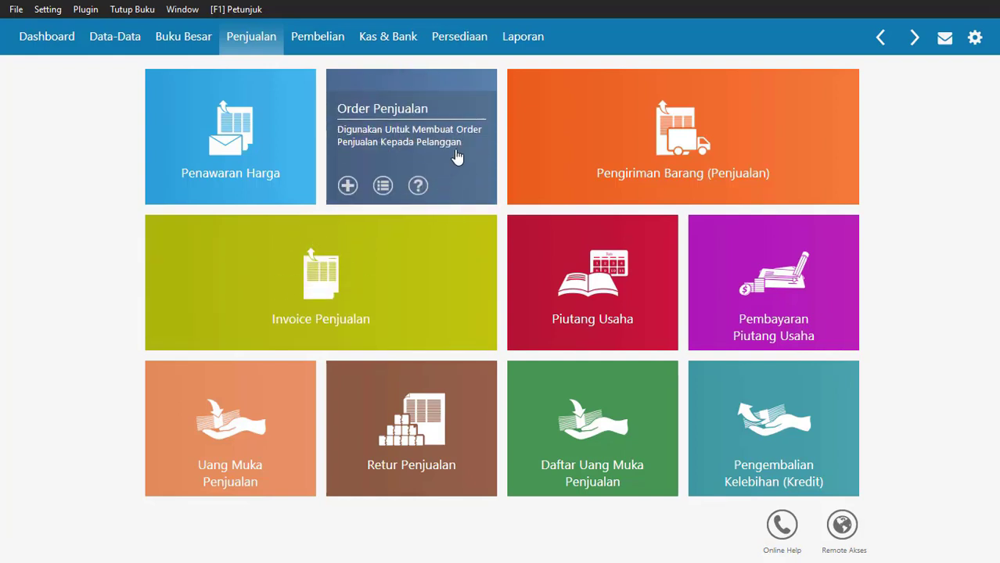
left_click(461, 41)
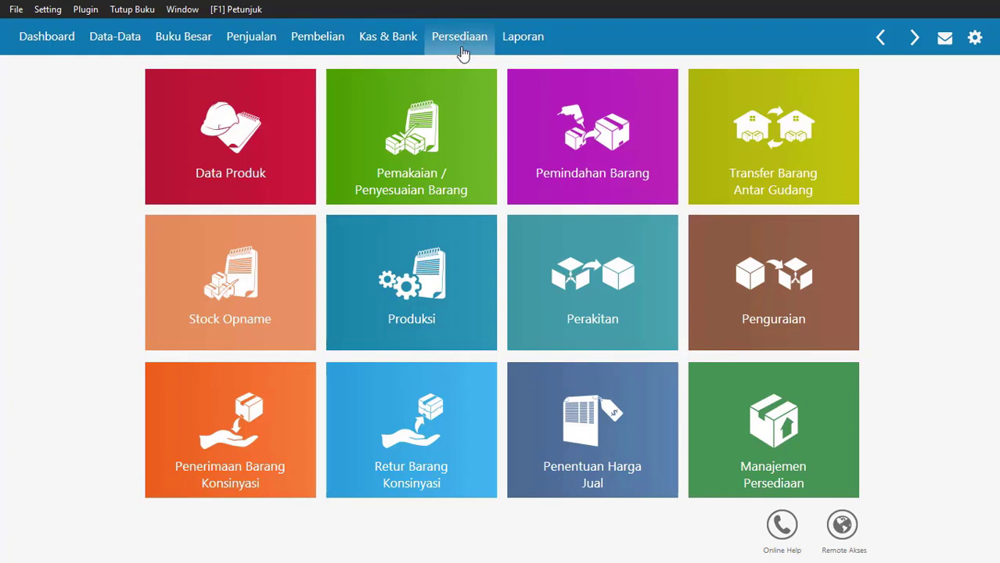
mouse_move(463, 82)
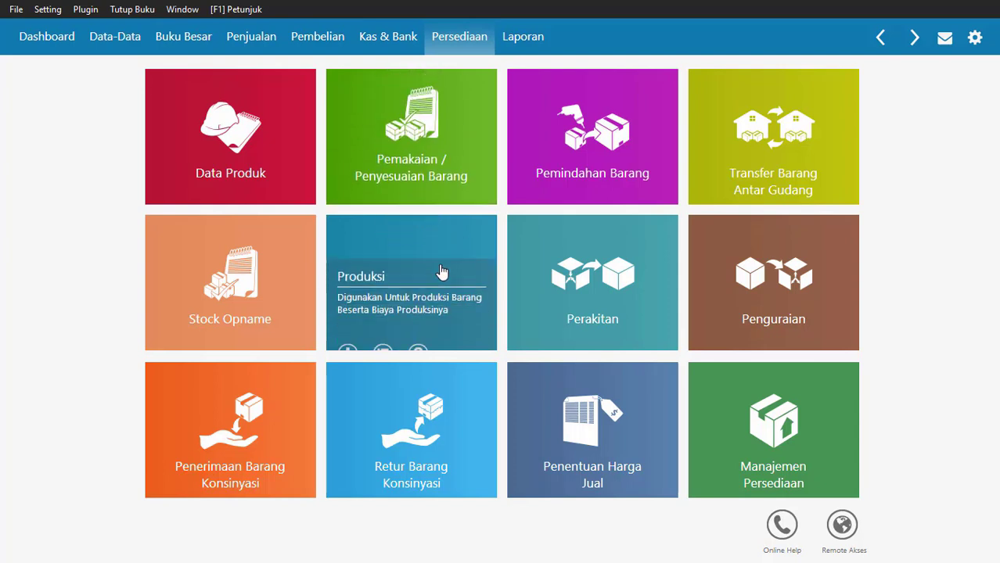
left_click(405, 132)
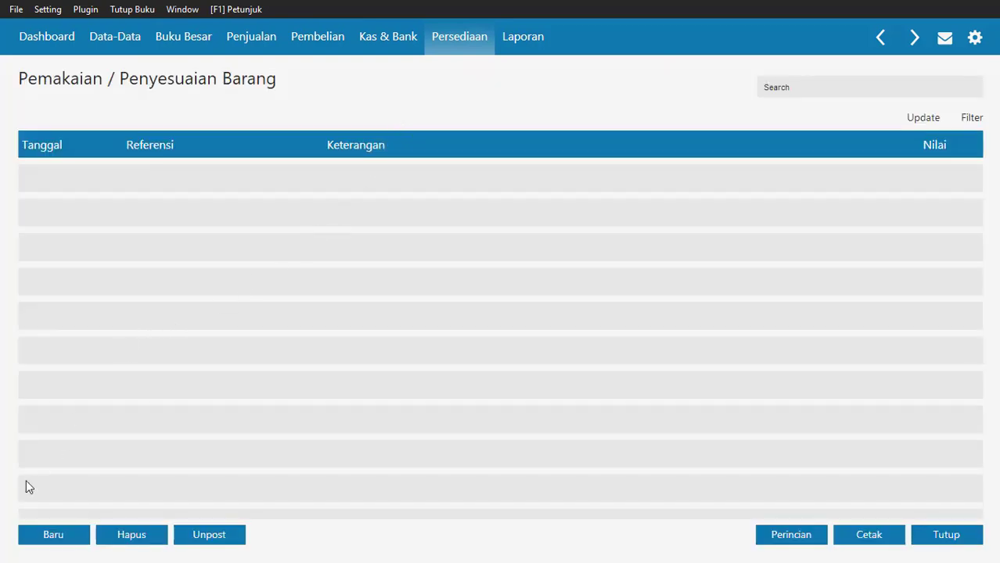
left_click(42, 533)
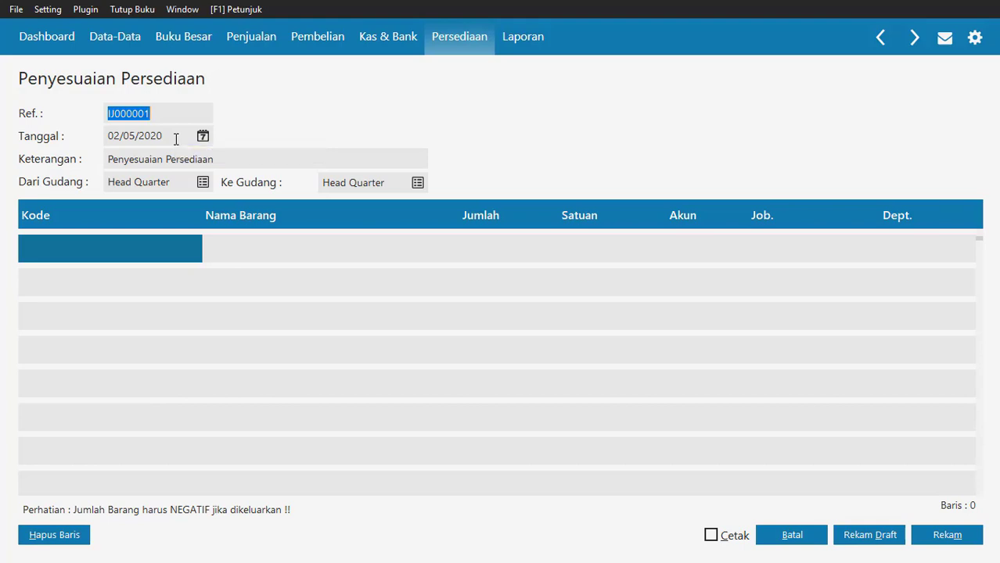
Set the inventory adjustment's reference to PS-001 and its date to 27/01/2019
type("PS-001")
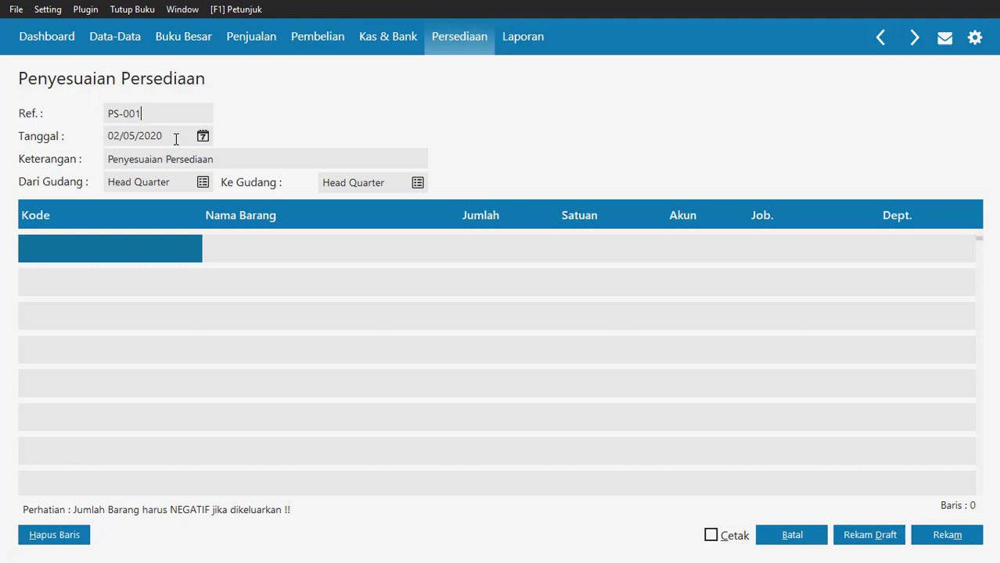
key("Tab")
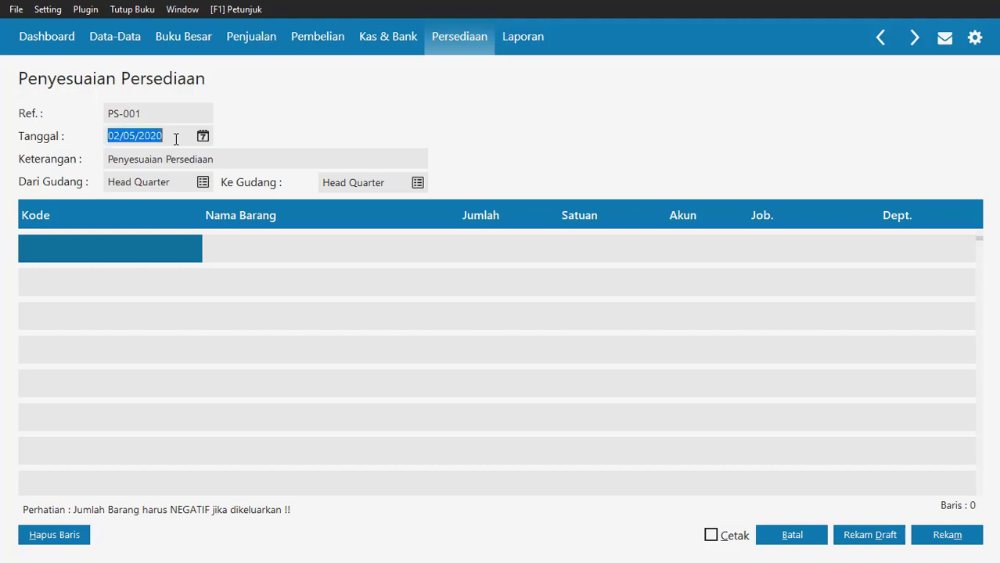
type("27/01/20")
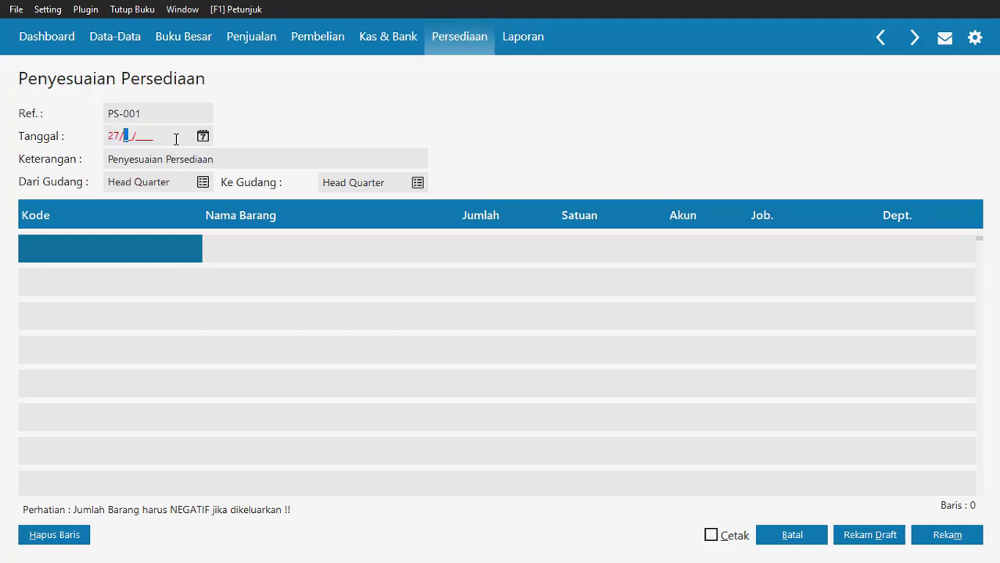
type("19")
left_click(208, 160)
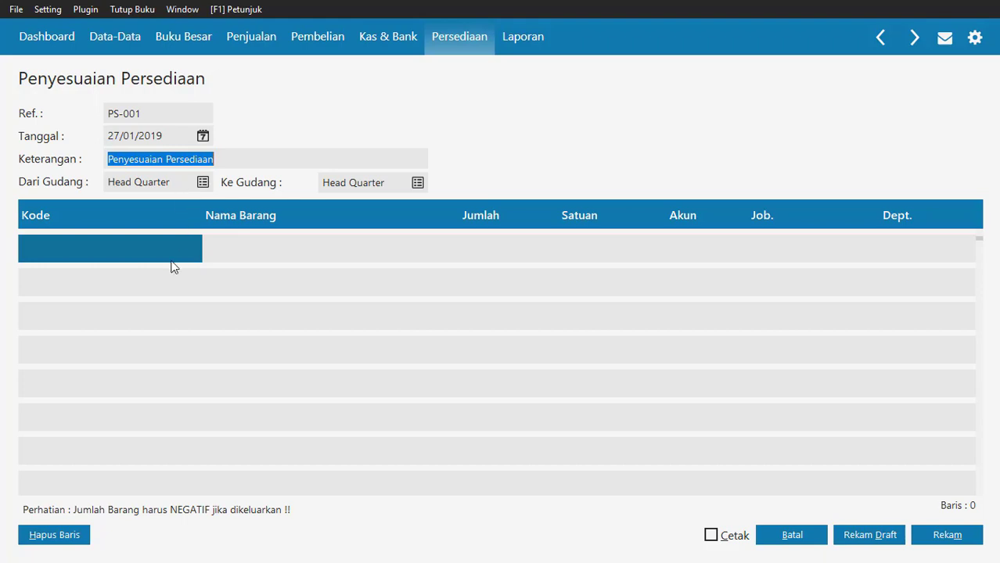
Add item BA-001 Desk Fan to the adjustment with quantity (Jumlah) 1 and the Persediaan Sample account
left_click(66, 248)
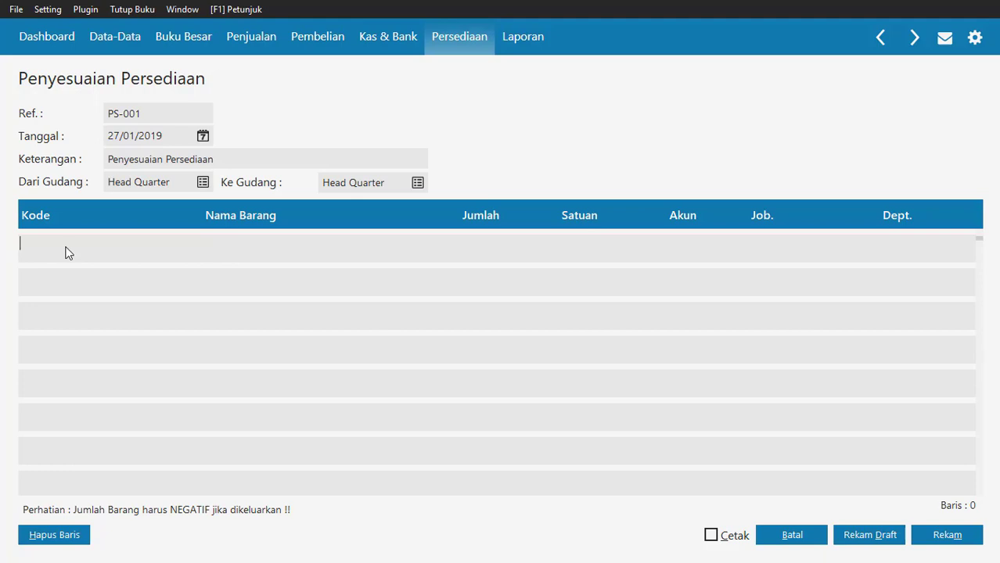
key("Return")
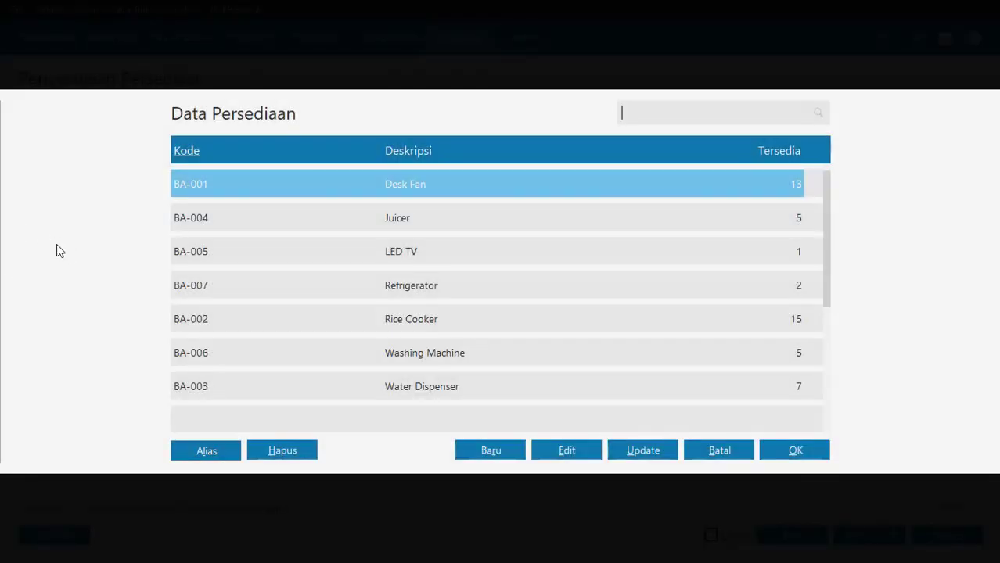
left_click(191, 186)
double_click(192, 186)
left_click(452, 248)
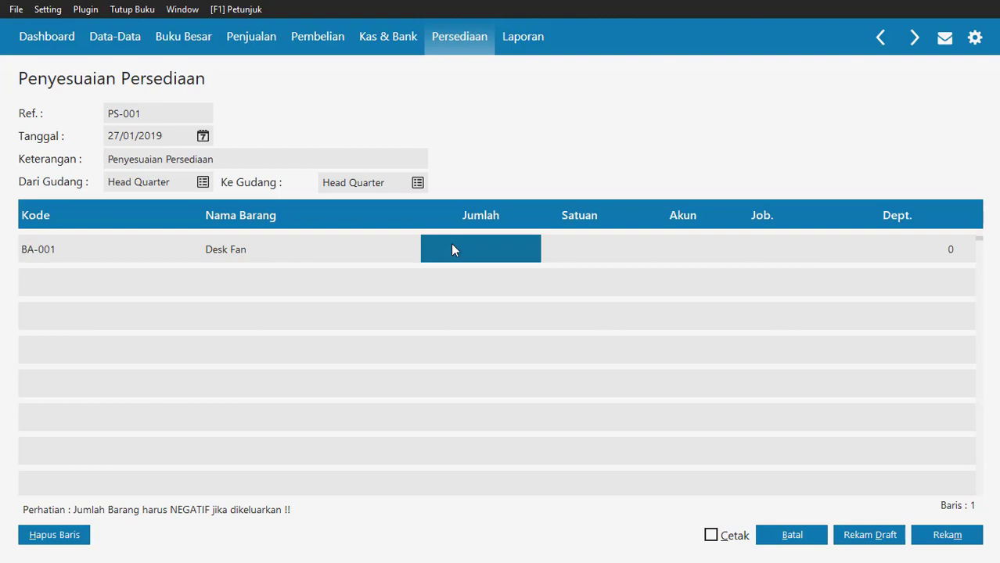
type("1")
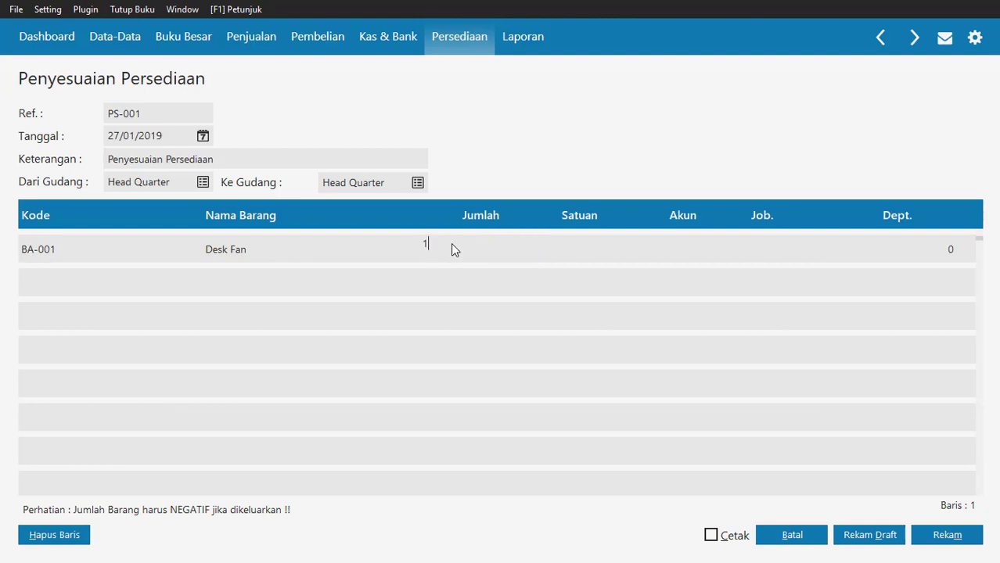
key("Return")
key("Return")
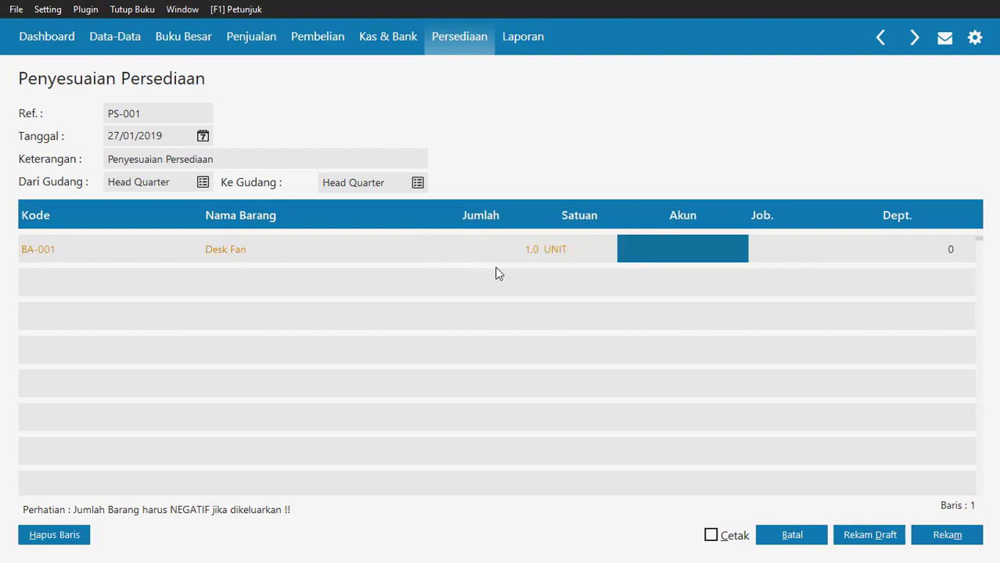
left_click(700, 259)
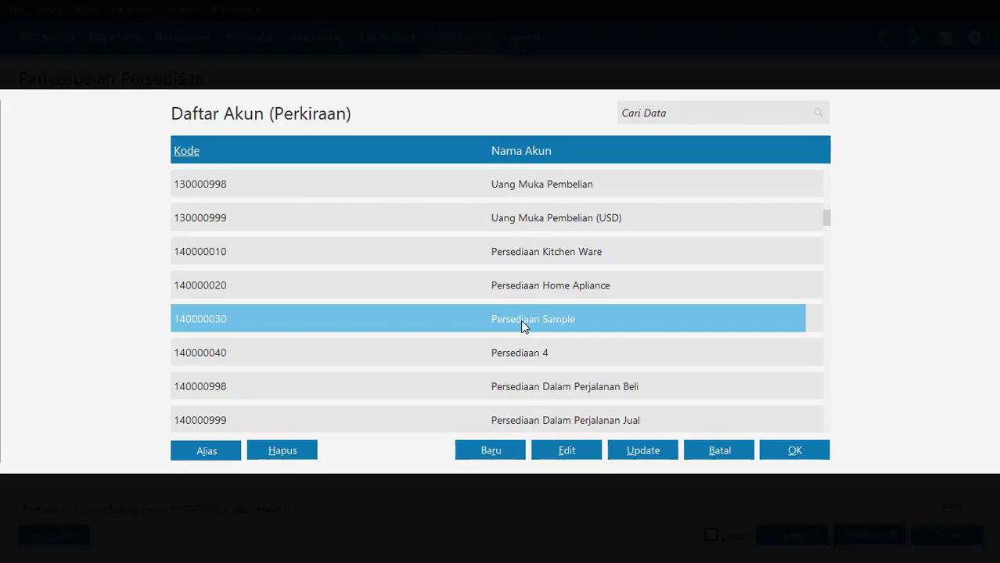
double_click(523, 327)
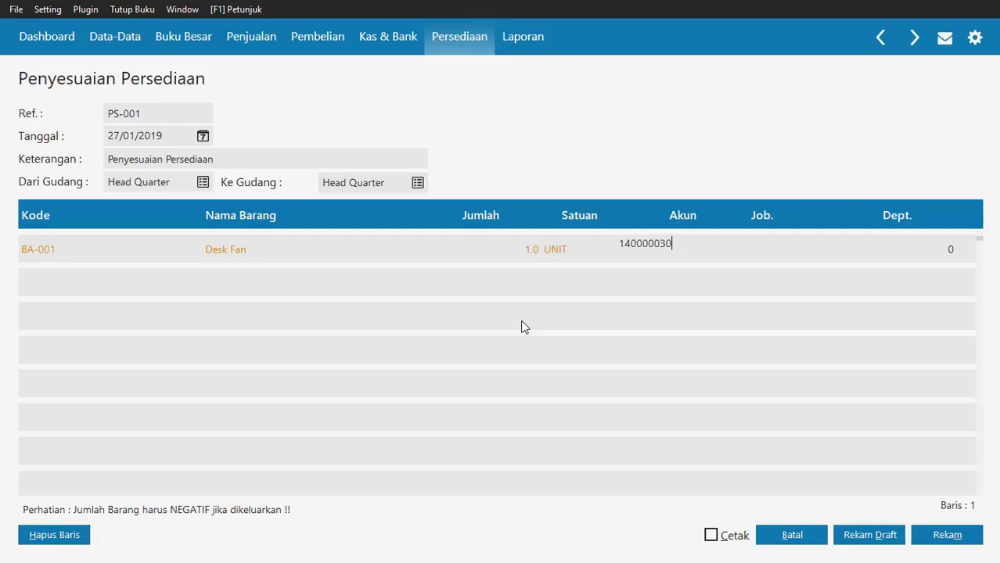
Change the Desk Fan line's quantity (Jumlah) to -1 and confirm the row
left_click(502, 252)
left_click(511, 251)
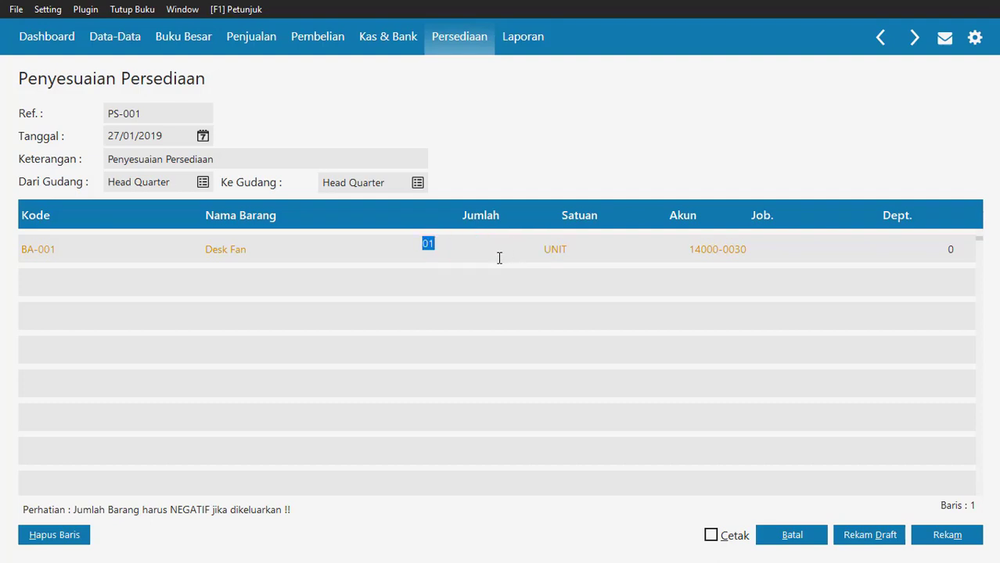
type("-1")
key("Return")
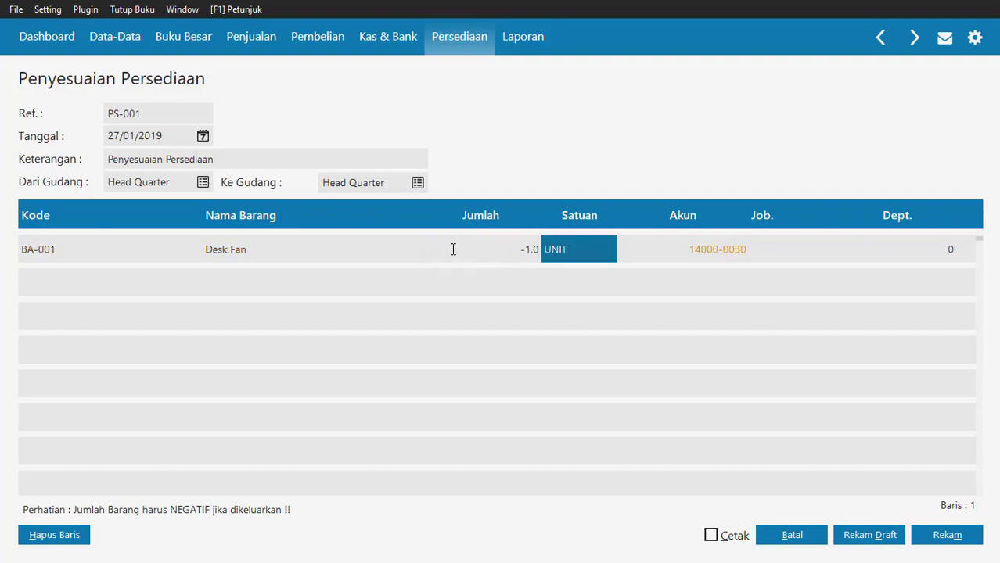
key("Return")
key("Return")
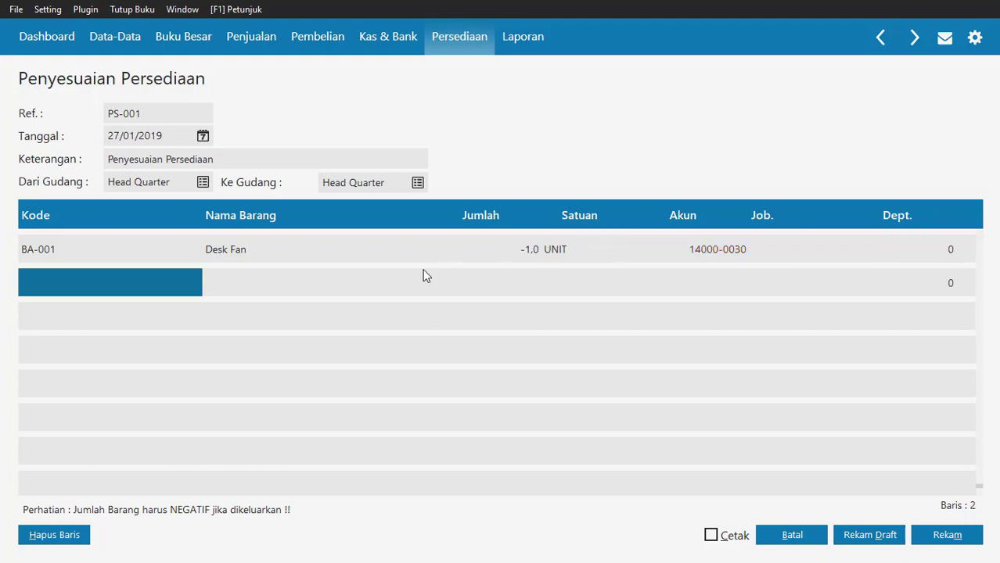
Add item BA-004 Juicer on the second row of adjustment PS-001 with quantity -1
double_click(83, 280)
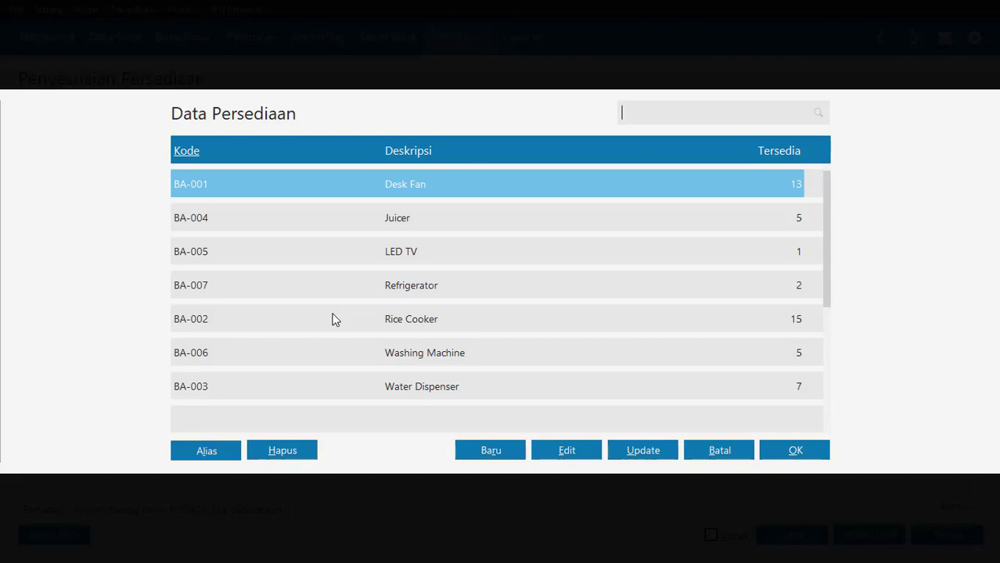
double_click(248, 216)
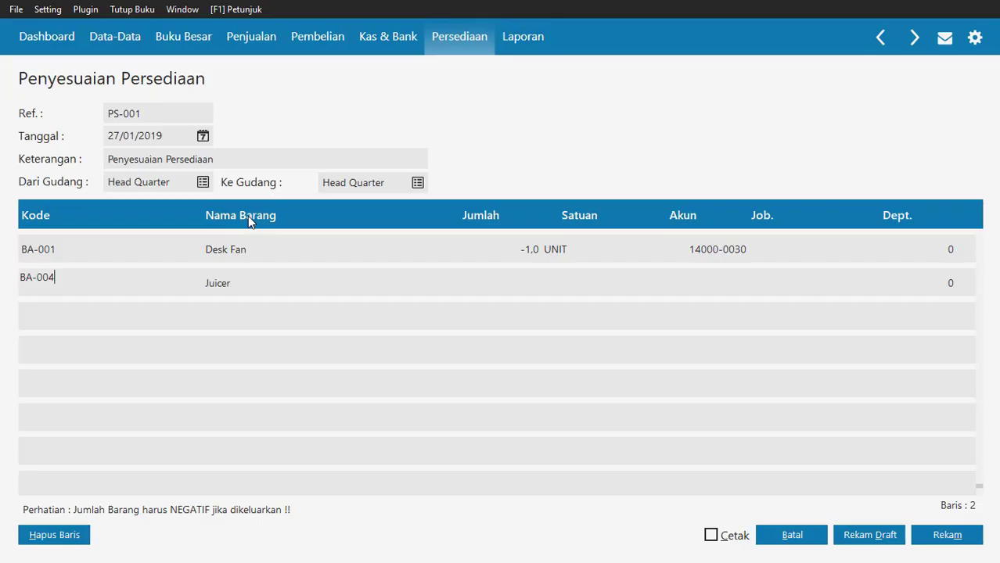
key("Tab")
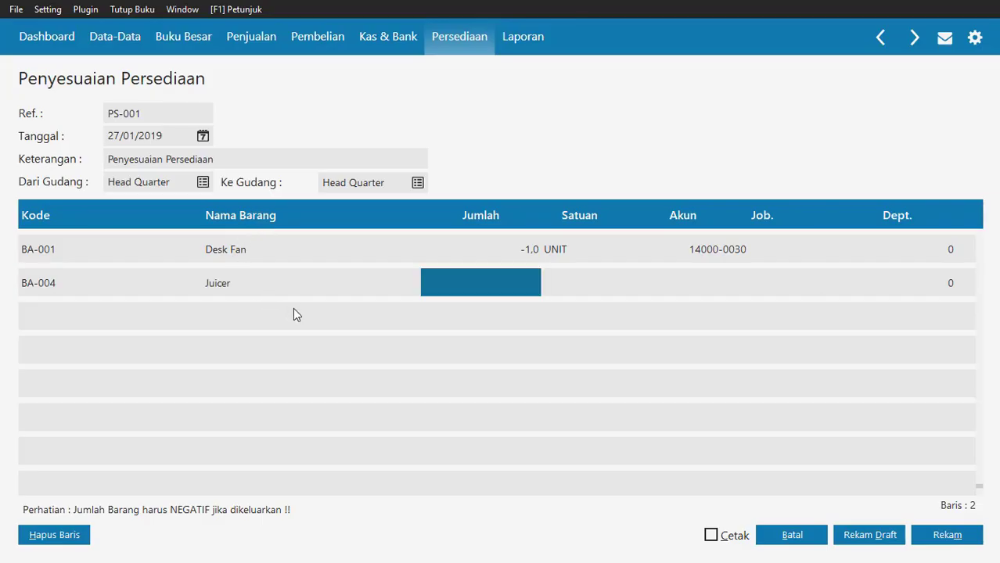
type("-1")
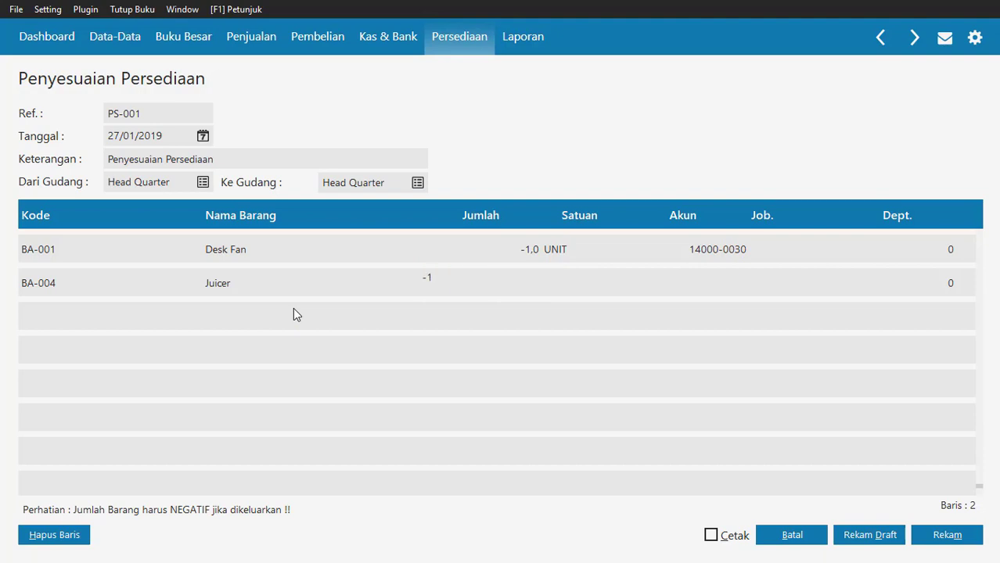
key("Tab")
key("Tab")
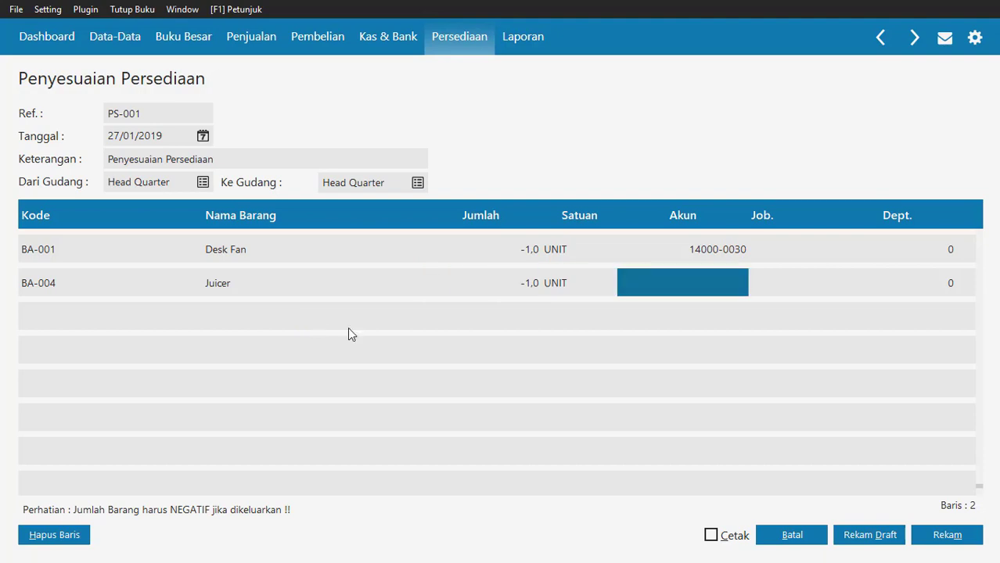
Assign account 140000030 Persediaan Sample to the Juicer line and record adjustment PS-001
double_click(651, 286)
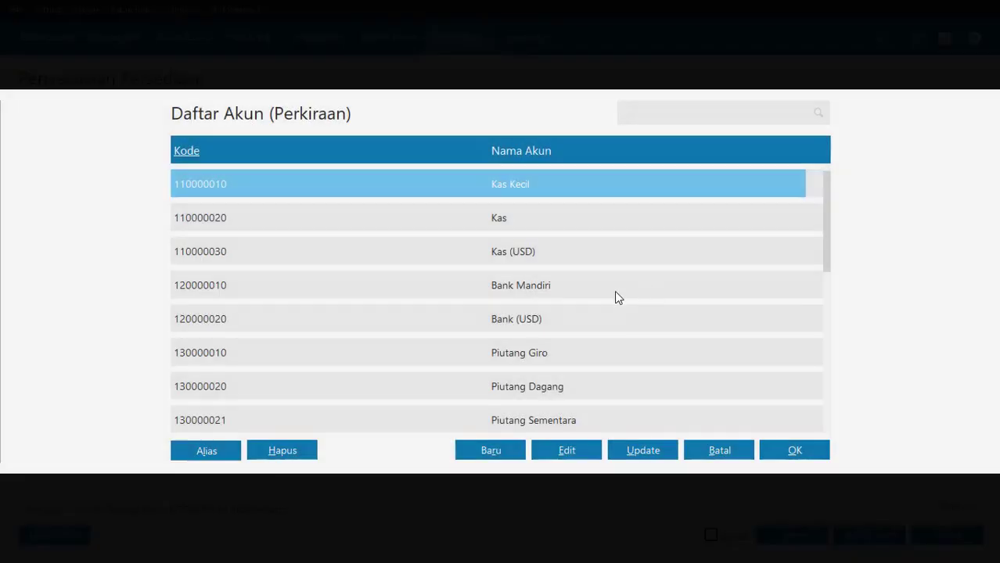
left_click(574, 313)
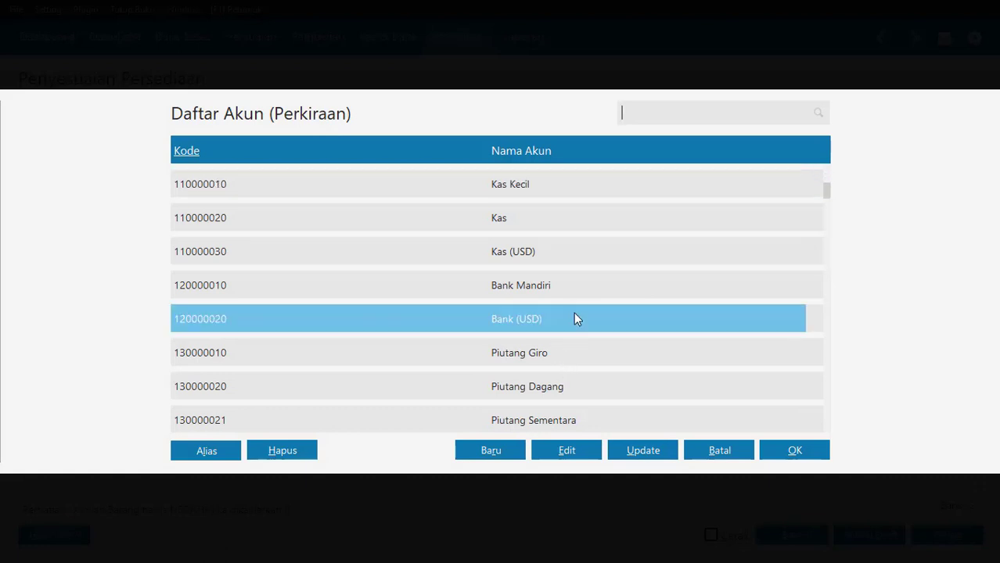
scroll(574, 313, "down", 10)
scroll(574, 313, "down", 1)
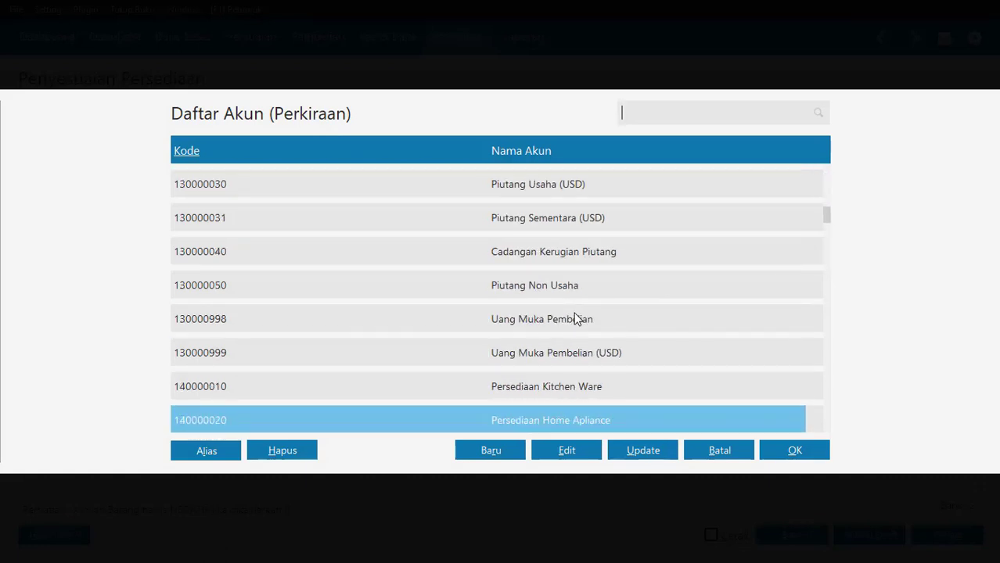
scroll(581, 352, "down", 2)
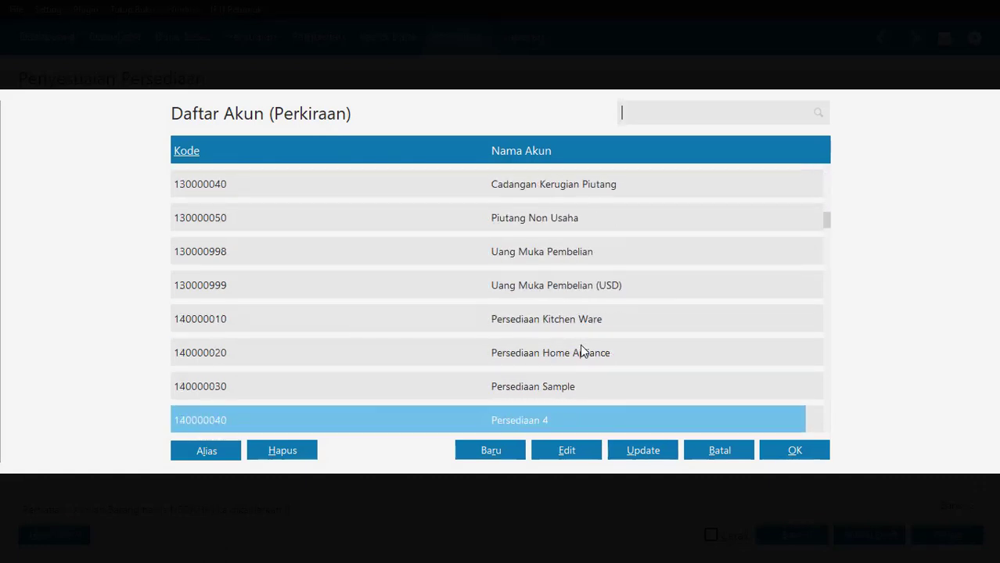
double_click(540, 388)
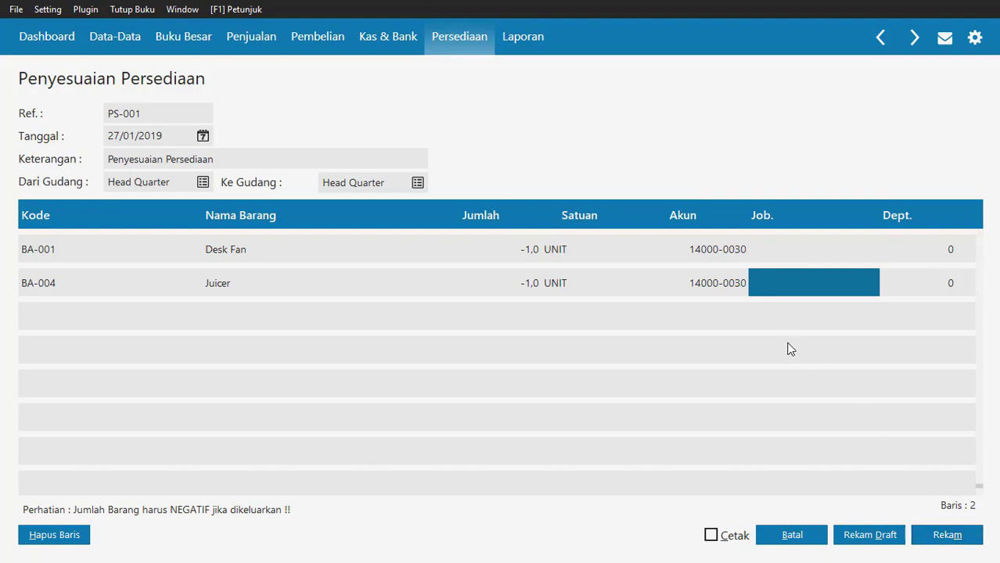
left_click(932, 535)
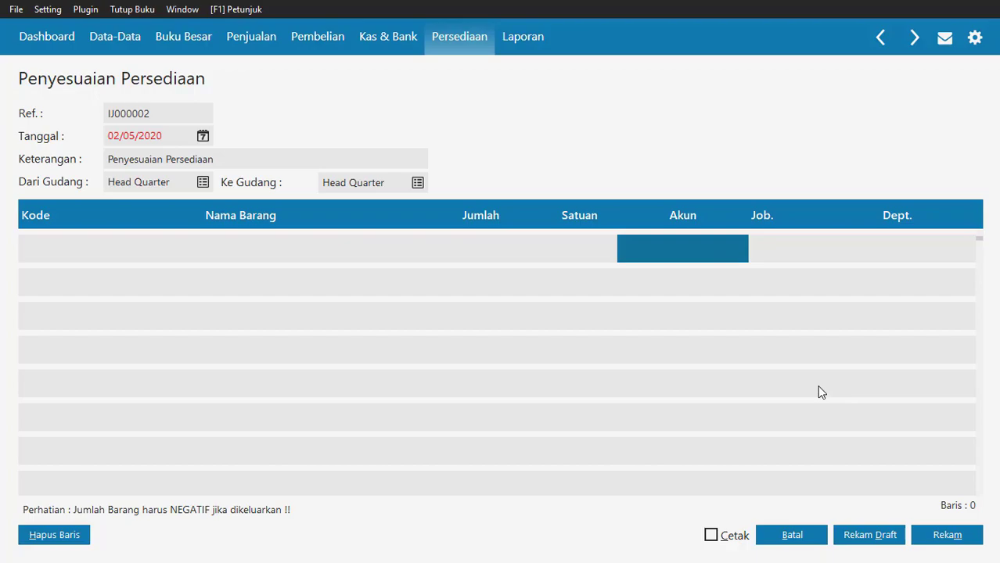
Switch to the case study PDF and check the Bukti Memorial for inventory adjustment PS-002
key("alt")
key("alt+Tab")
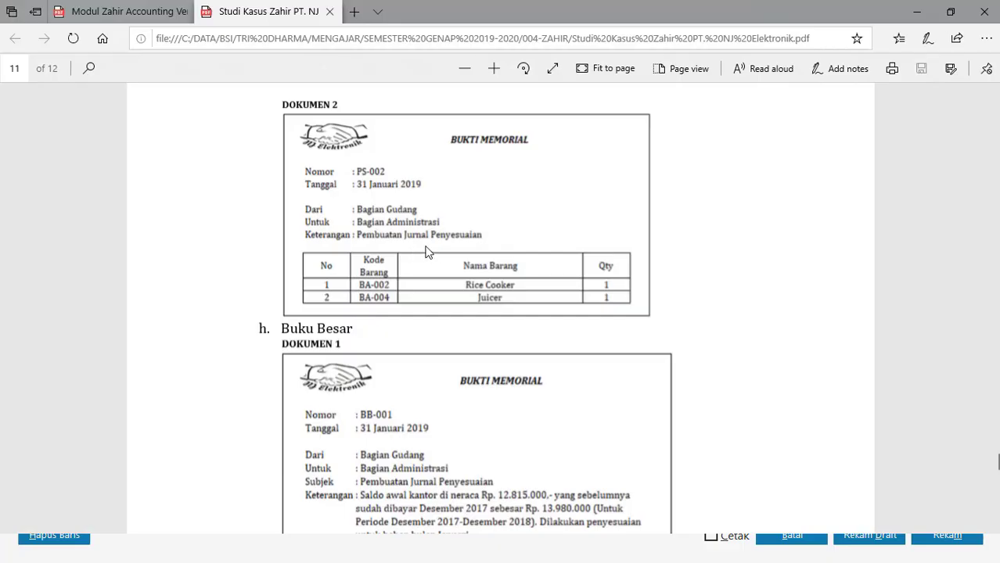
scroll(463, 256, "up", 2)
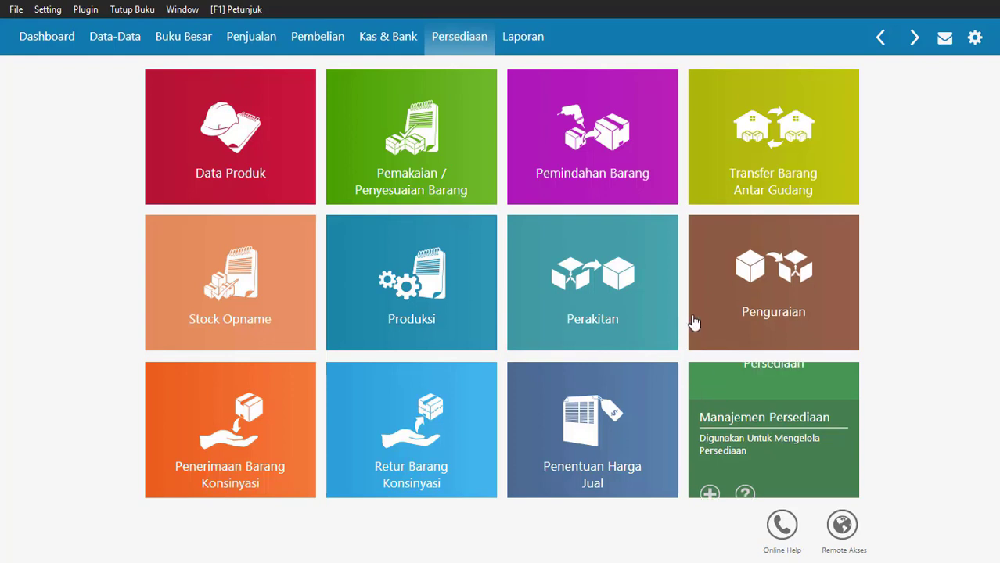
In Zahir Accounting, start a new inventory adjustment entry from the Pemakaian / Penyesuaian Barang list
mouse_move(452, 170)
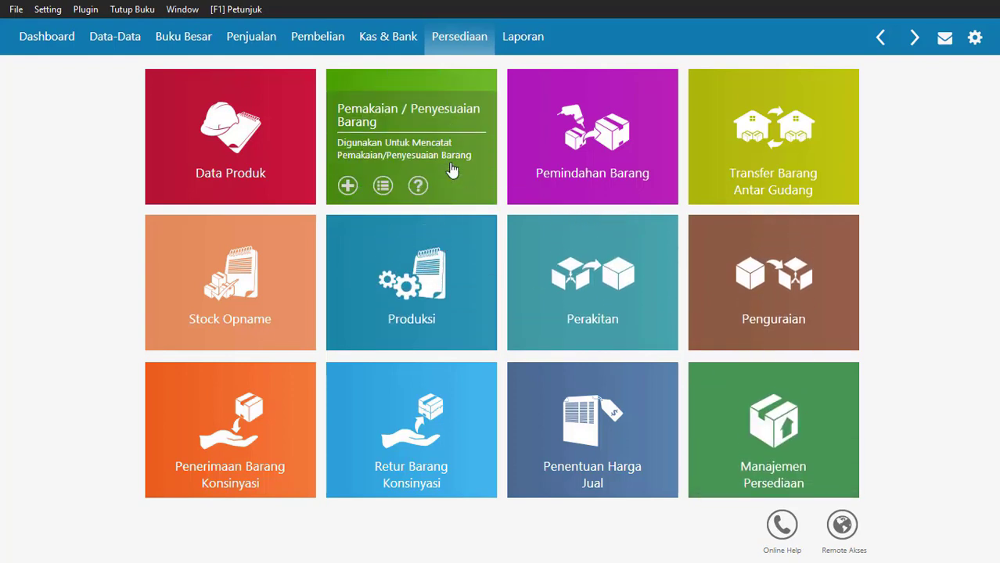
left_click(450, 169)
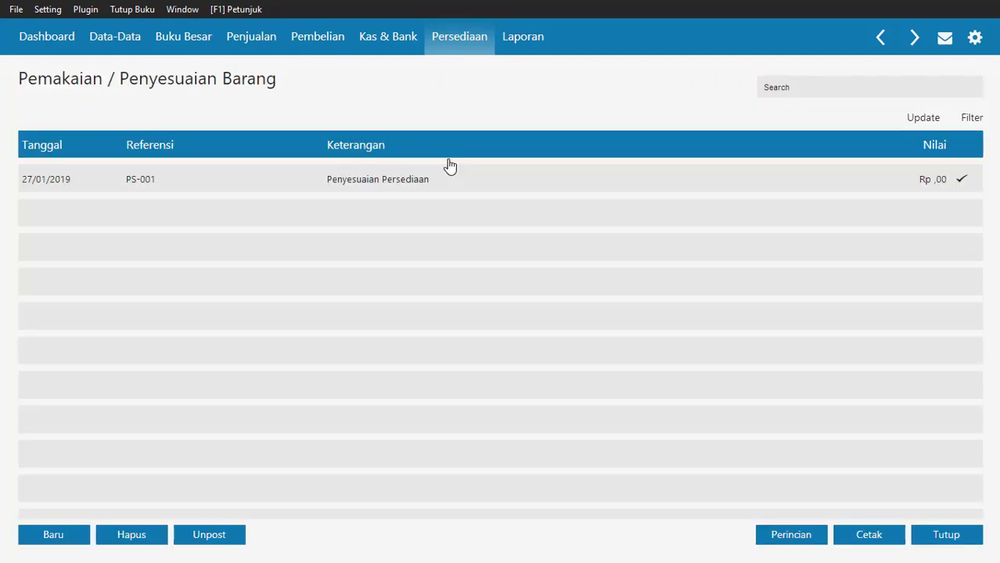
left_click(74, 531)
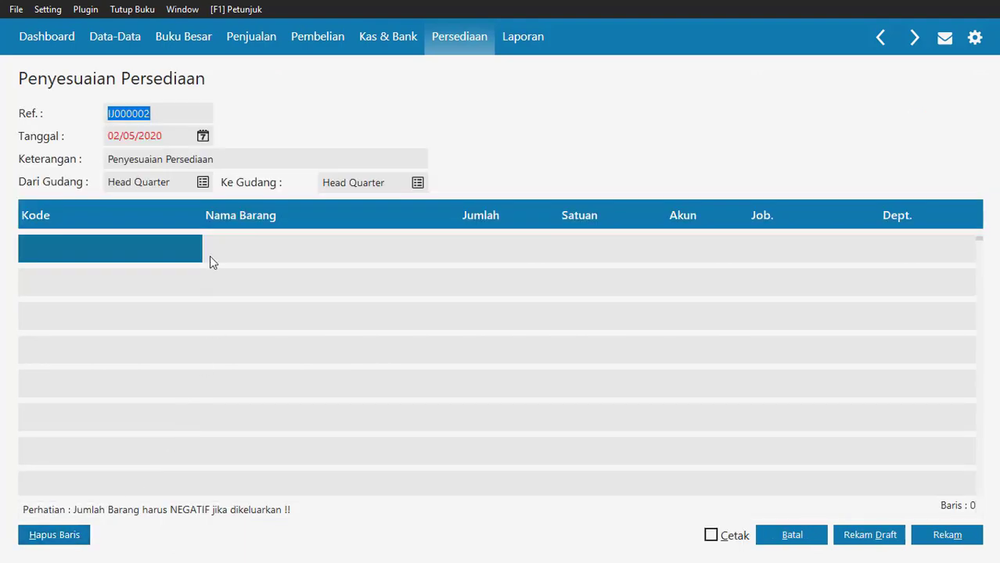
Set the adjustment's reference to PS-002, date to 31/01/2019 and description to Penyesuaian Persediaan (Barang Rusak)
type("PS-002")
key("Tab")
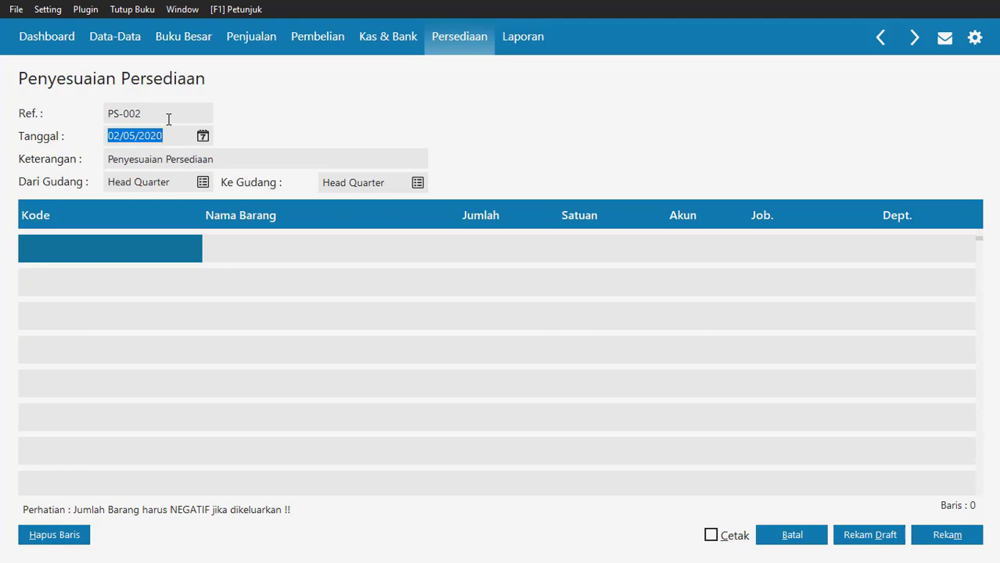
type("31/")
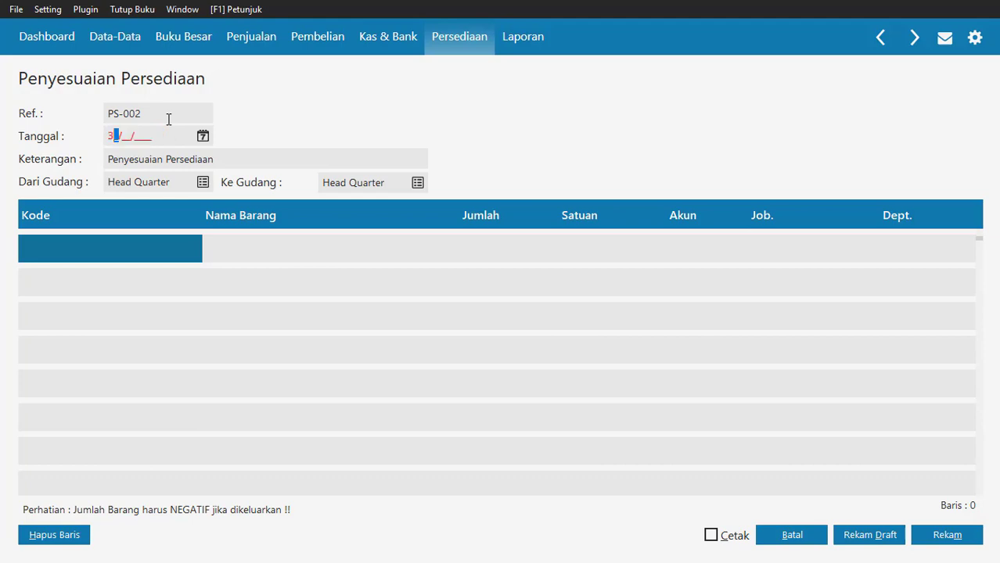
type("01/2019")
key("Tab")
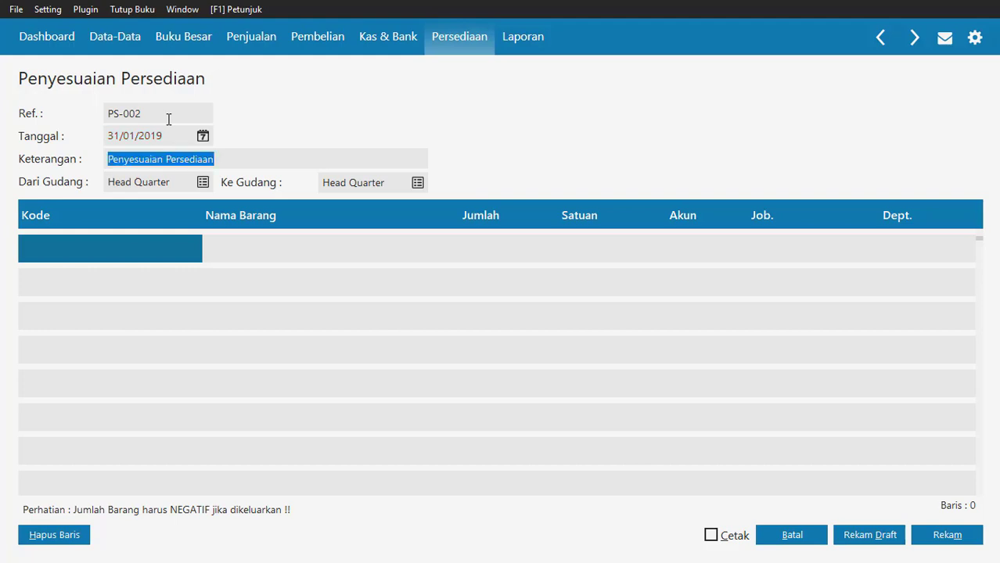
key("End")
type("(Barang Rusak)")
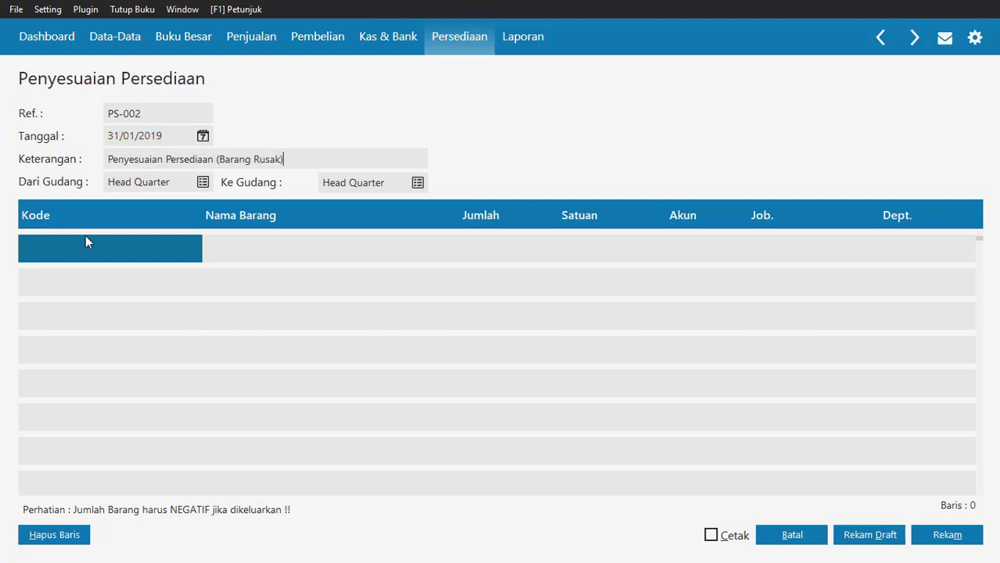
Add item BA-002 Rice Cooker with quantity -1 and account 520000030 Kerusakan dan Kegagalan Material
double_click(74, 246)
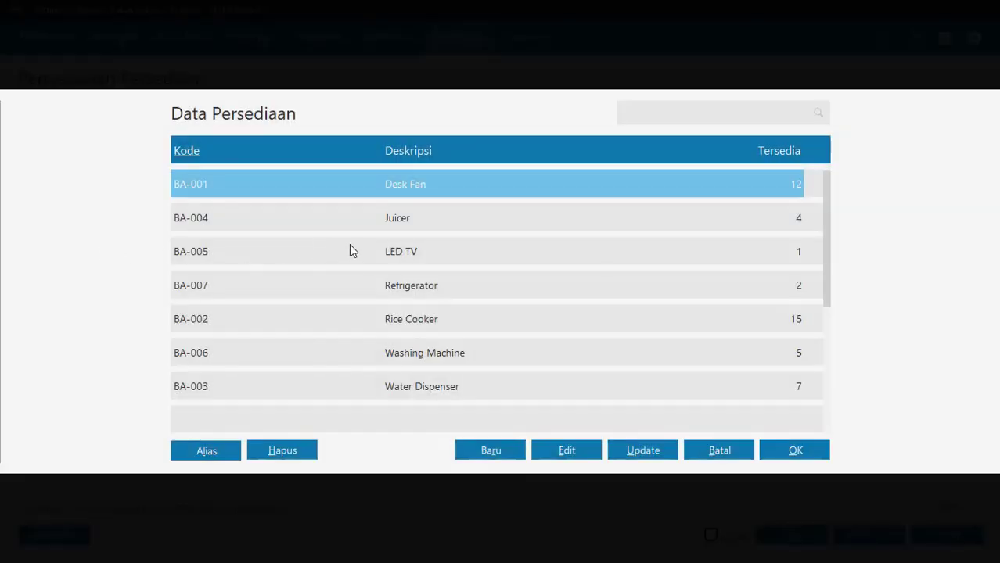
double_click(432, 321)
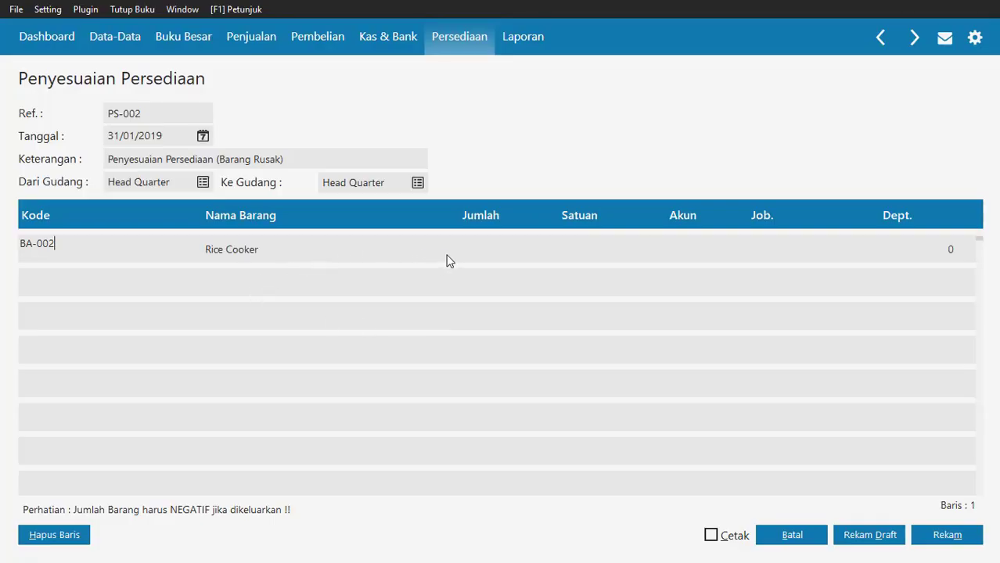
left_click(449, 252)
left_click(449, 251)
type("-1")
key("Return")
key("Return")
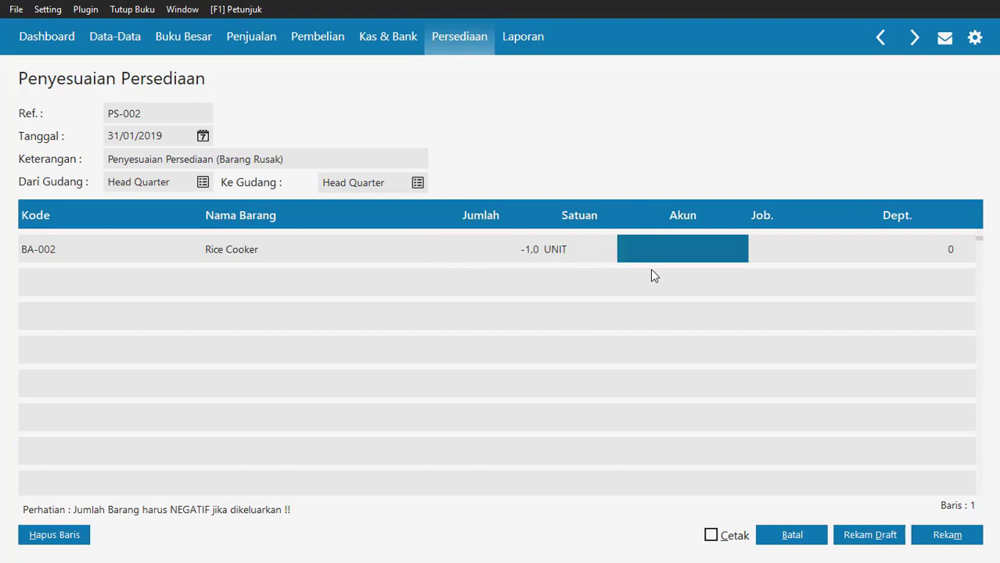
double_click(675, 254)
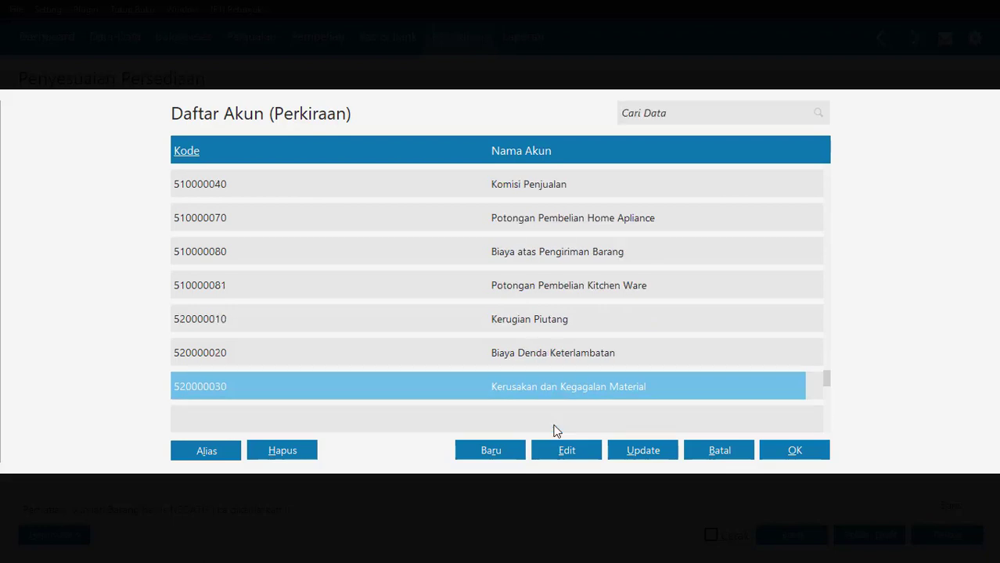
double_click(556, 430)
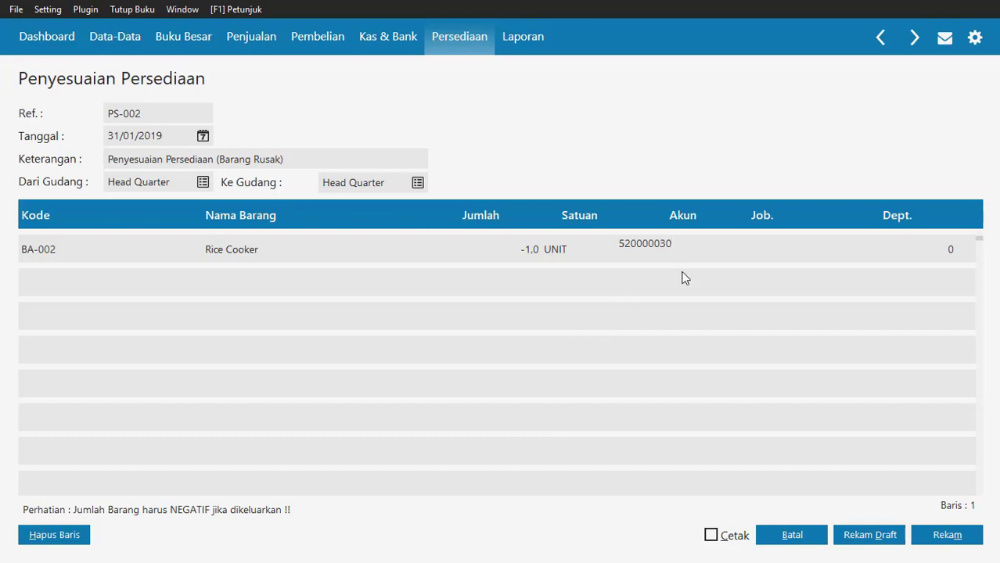
Add item BA-004 Juicer on the second row of adjustment PS-002 with quantity -1
left_click(72, 287)
double_click(74, 287)
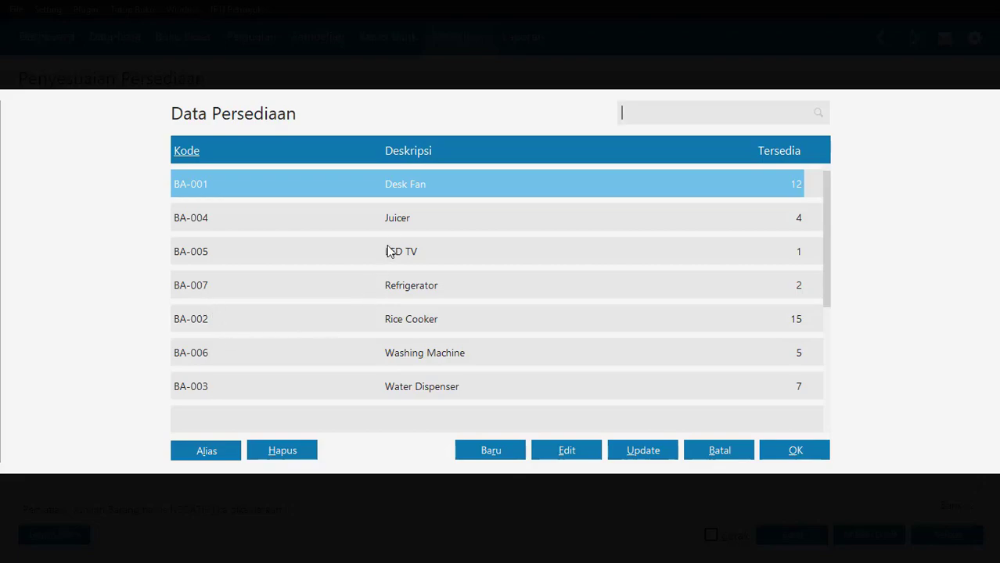
double_click(396, 222)
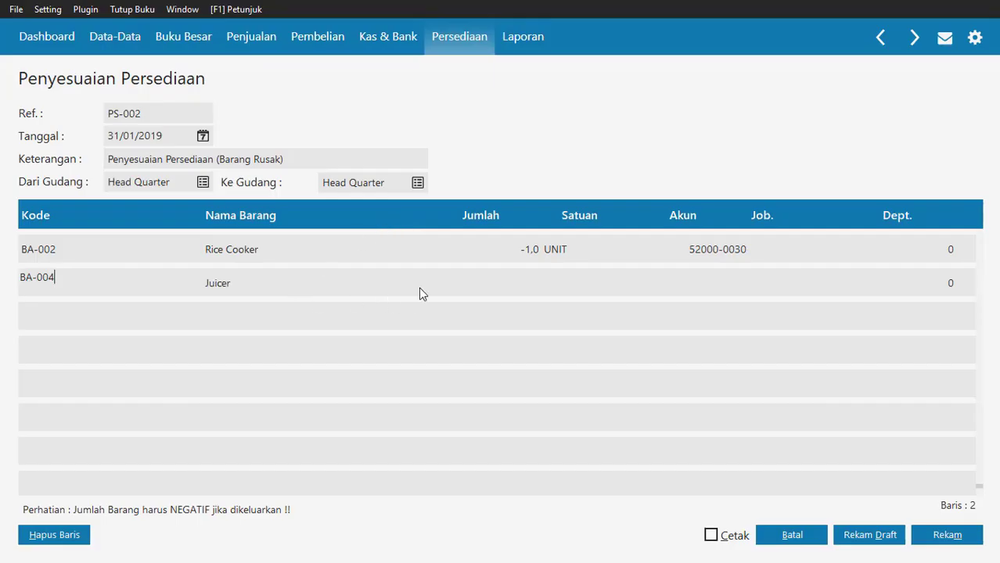
key("Return")
key("Return")
type("-1")
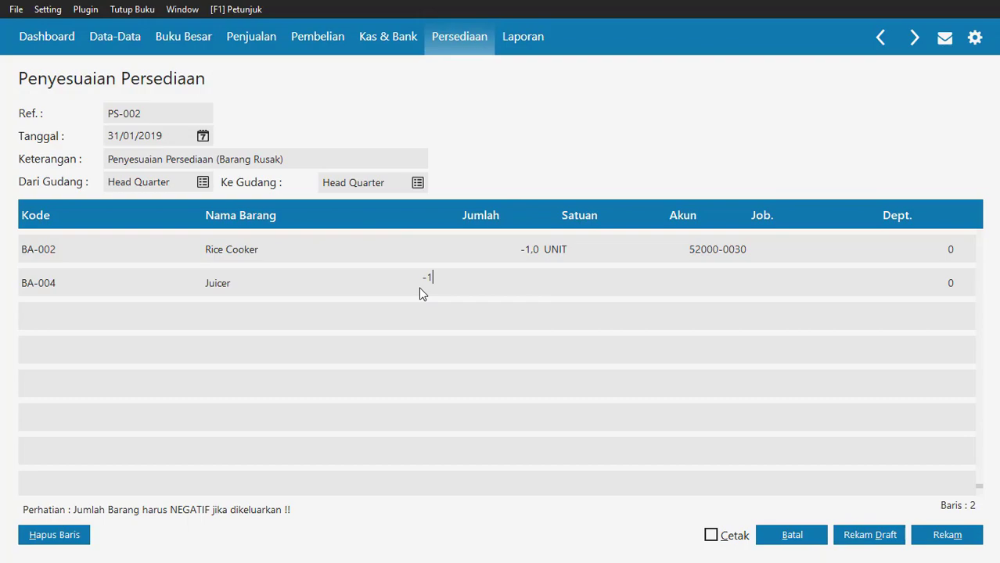
key("Return")
key("Return")
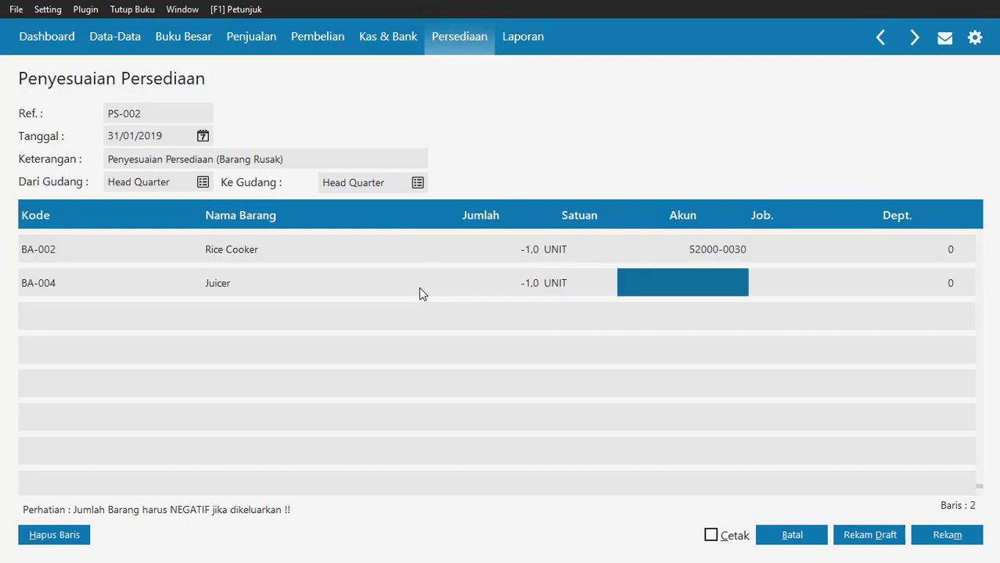
Assign account 520000030 Kerusakan dan Kegagalan Material to the Juicer row, record adjustment PS-002 and close the blank entry form
key("Return")
scroll(419, 288, "down", 3)
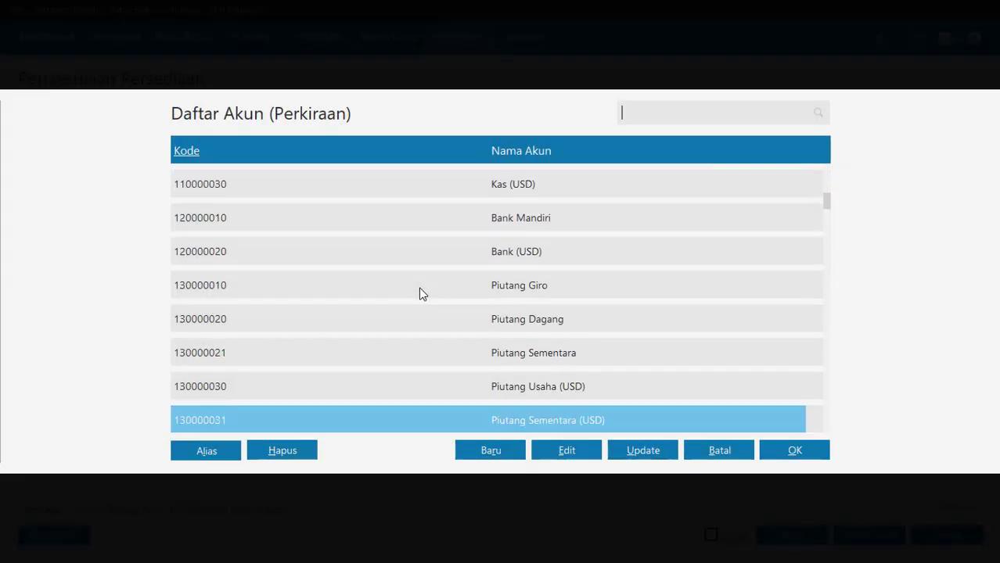
key("Down")
key("Down")
key("Down")
key("Down")
key("Down")
key("Down")
key("Down")
key("Down")
key("Down")
key("Down")
key("Down")
key("Down")
key("Down")
key("Down")
key("Down")
key("Down")
key("Down")
key("Down")
key("Down")
key("Down")
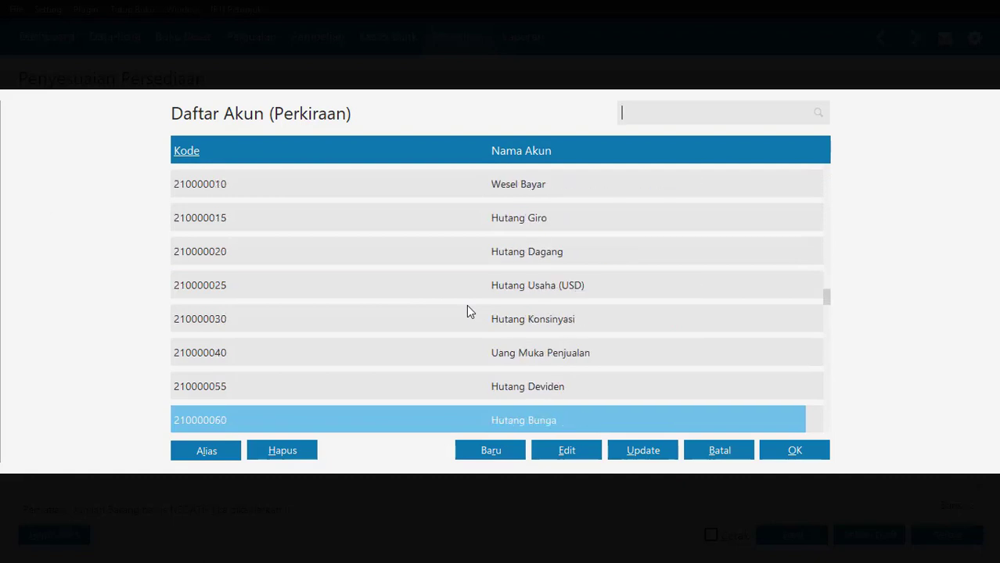
key("Down")
key("Down")
key("Down")
key("Down")
key("Down")
key("Down")
key("Down")
key("Down")
key("Down")
key("Down")
key("Down")
key("Down")
key("Down")
key("Down")
key("Down")
key("Down")
key("Down")
key("Down")
key("Down")
key("Down")
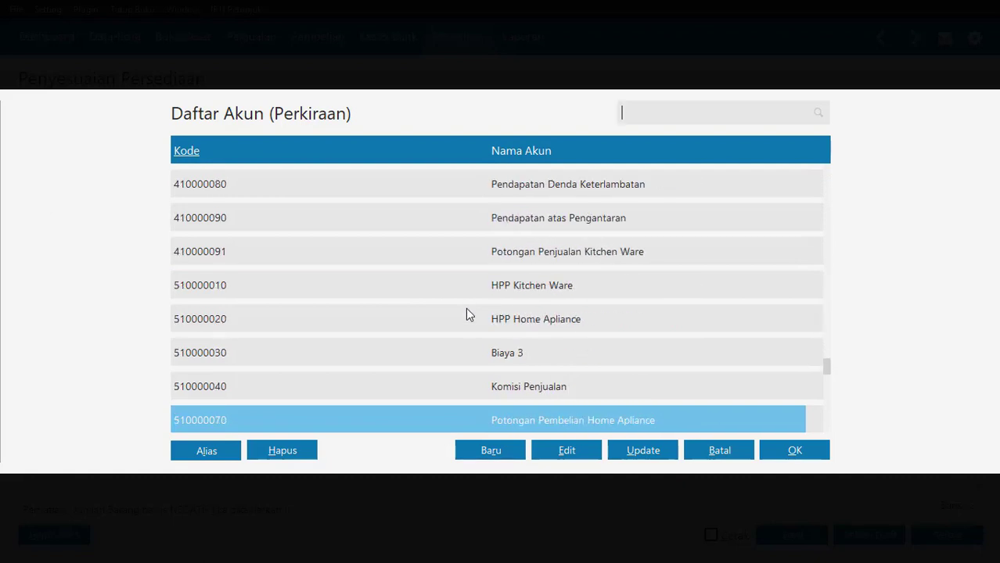
key("Down")
key("Down")
key("Down")
key("Down")
key("Down")
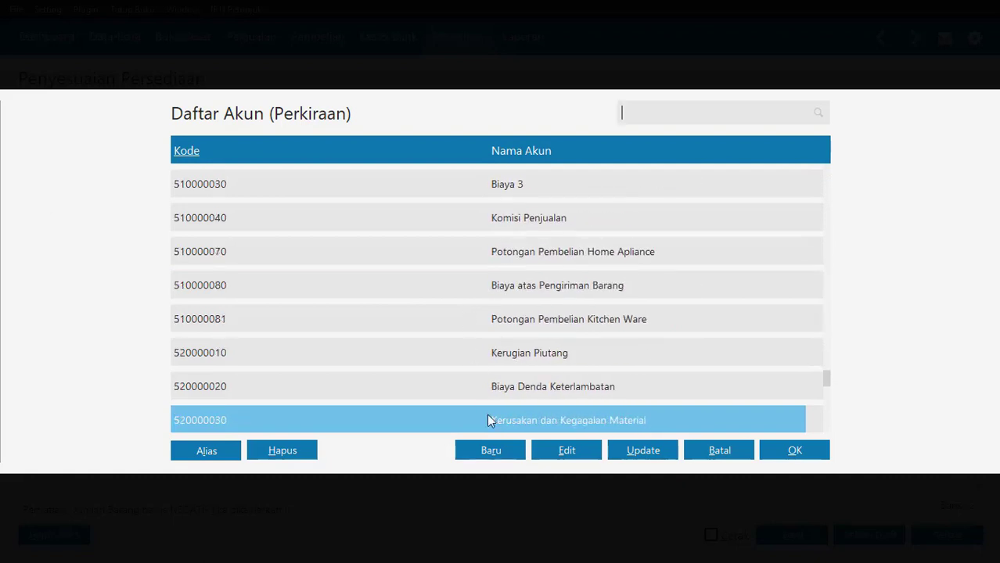
key("Down")
key("Return")
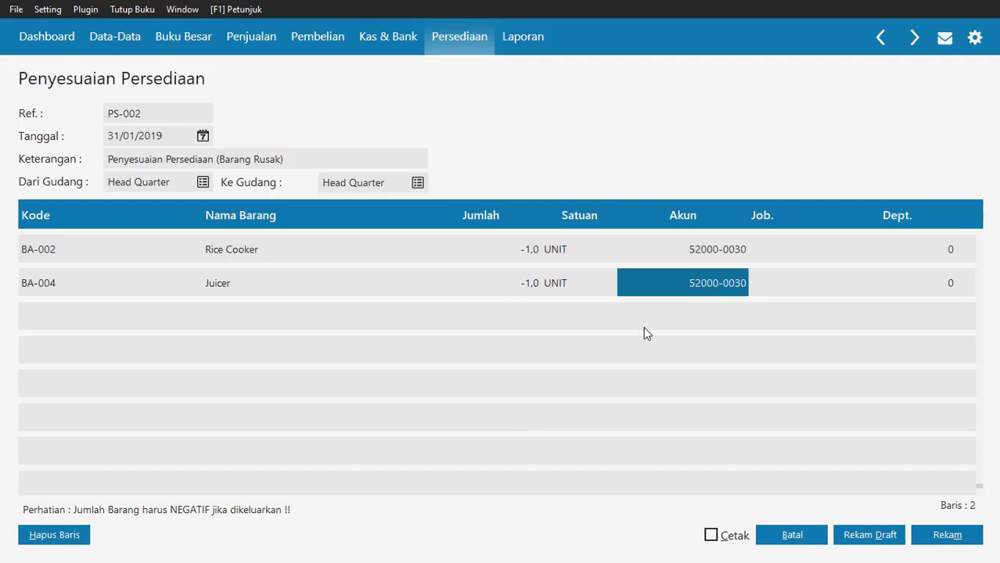
key("Return")
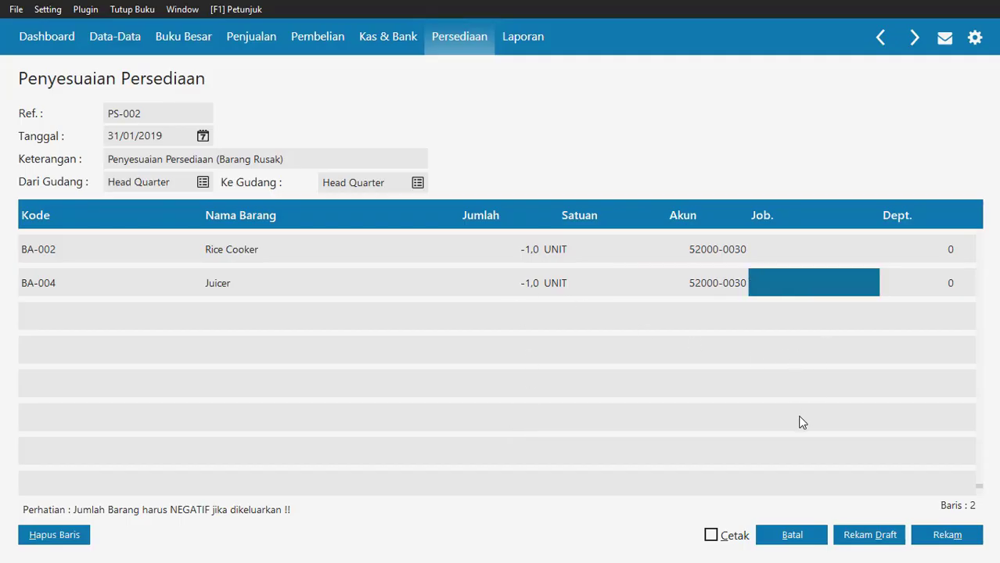
left_click(934, 544)
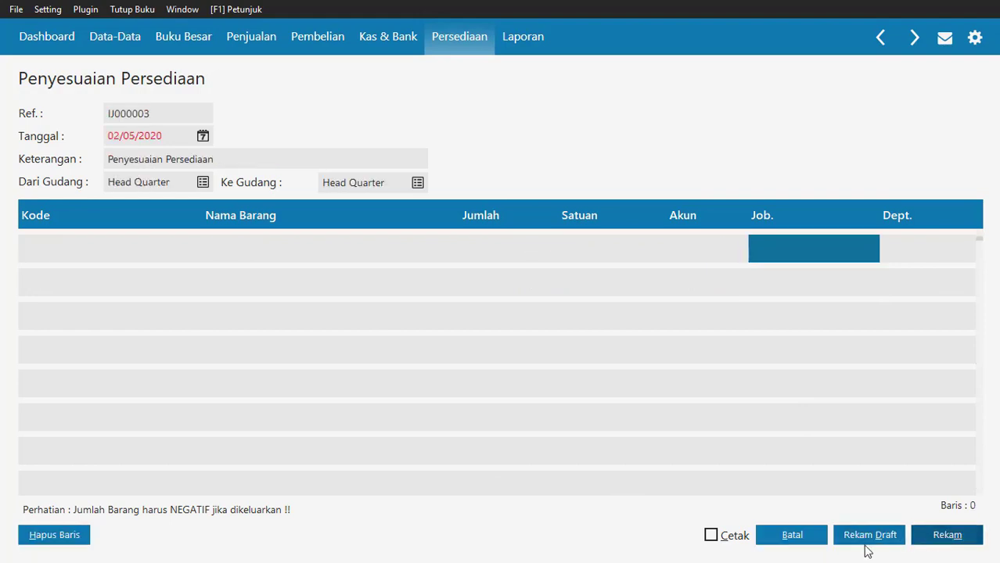
left_click(792, 539)
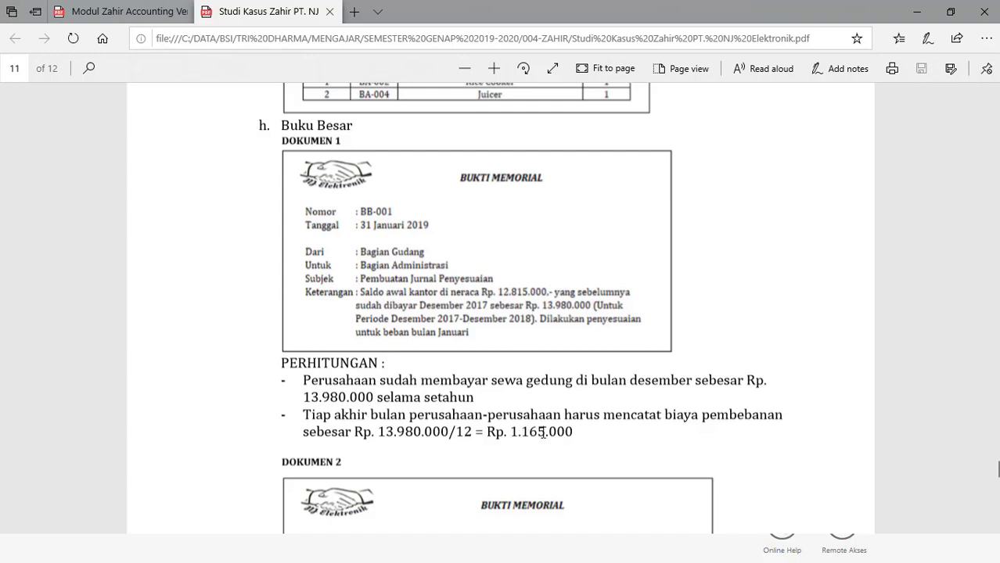
Return to Zahir Accounting and start a new general journal entry from the Transaksi Jurnal Umum list
key("alt+Tab")
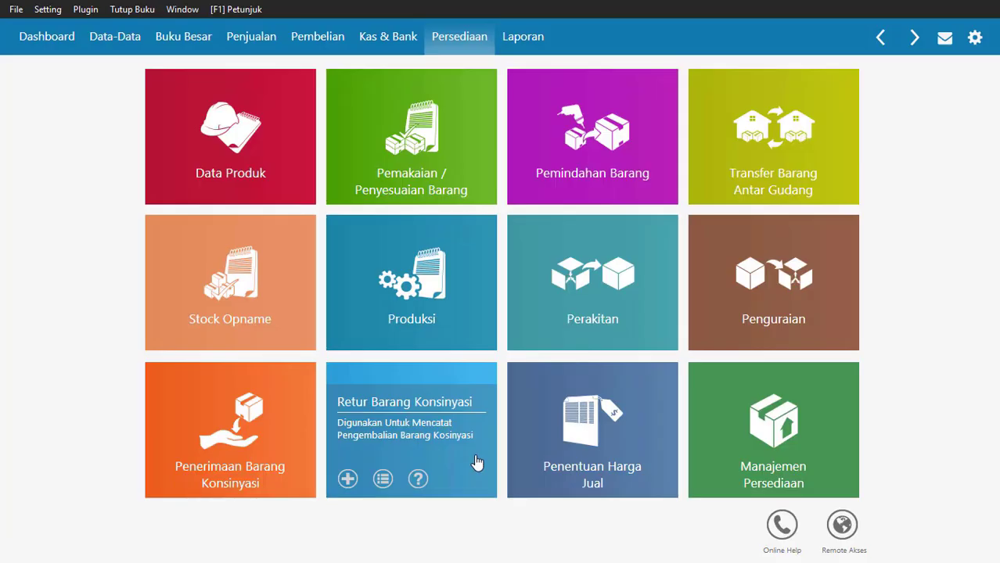
left_click(173, 41)
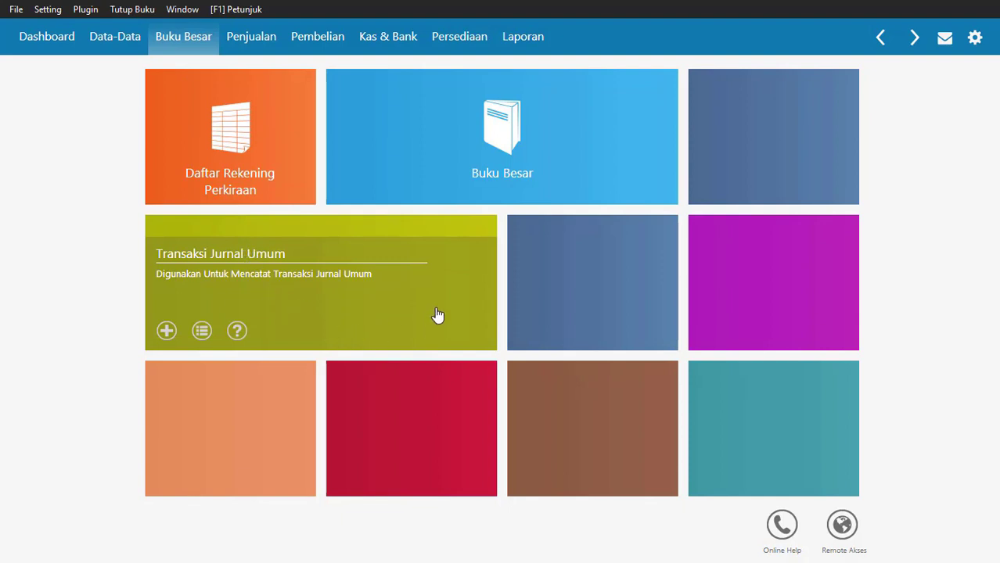
left_click(303, 295)
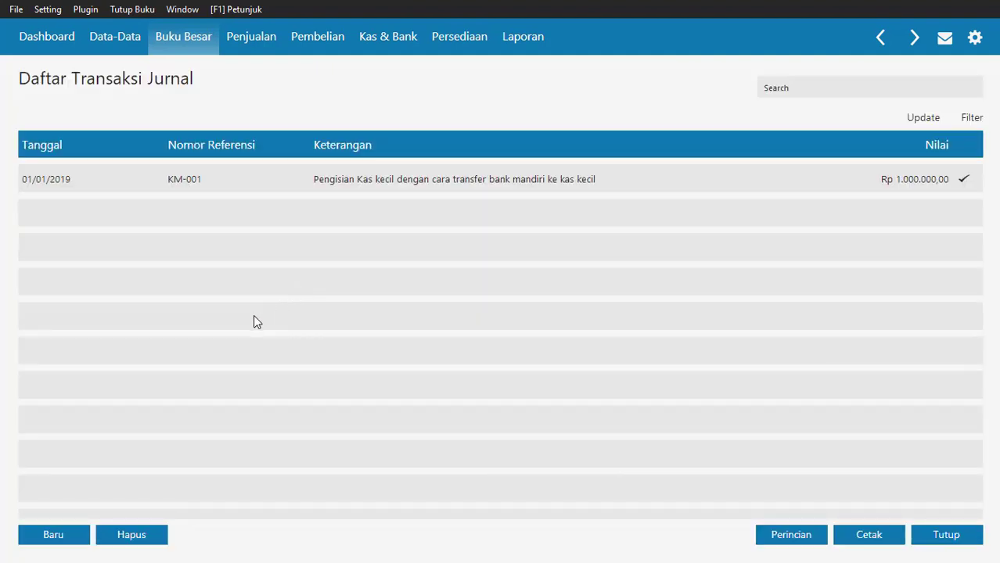
left_click(65, 534)
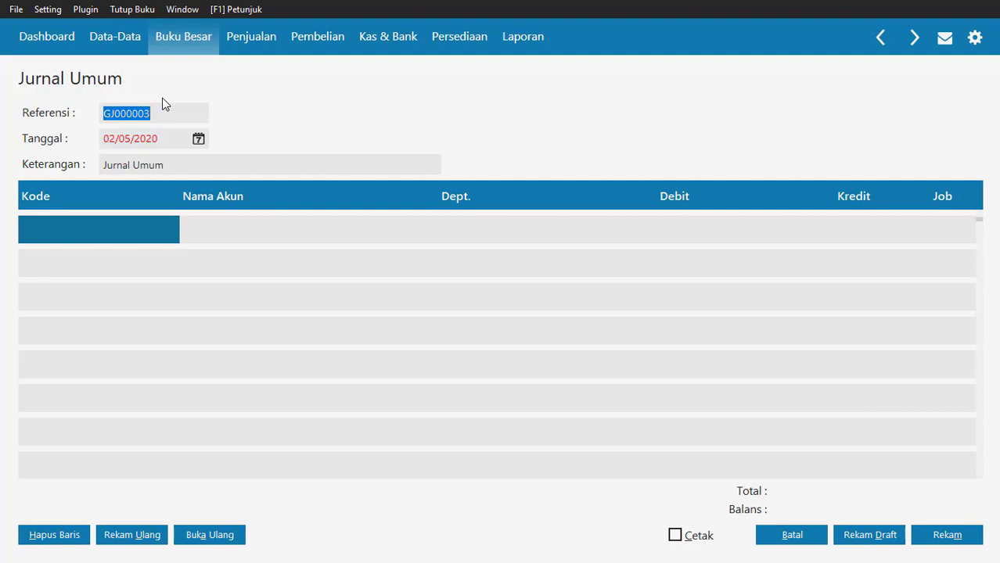
Set the journal's reference to BB-001, date to 31/01/2019 and description to Beban Sewa Setiap Bulan
key("BackSpace")
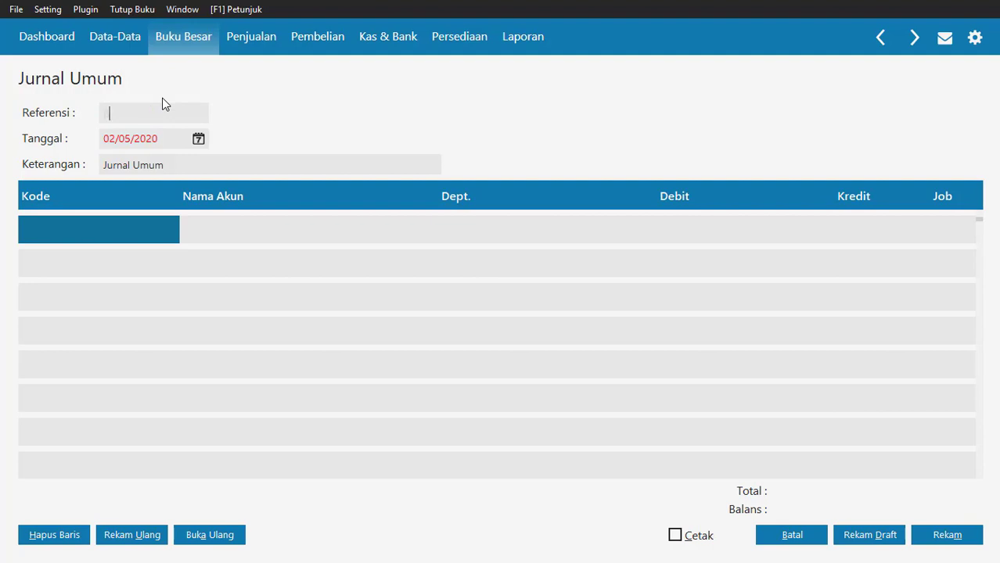
type("GJ-")
key("Tab")
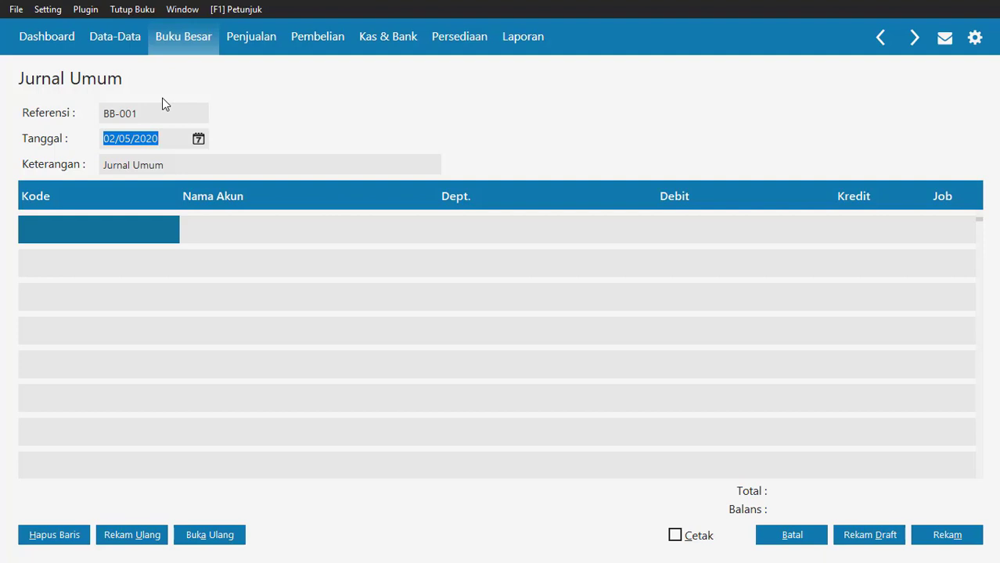
type("31/01/20")
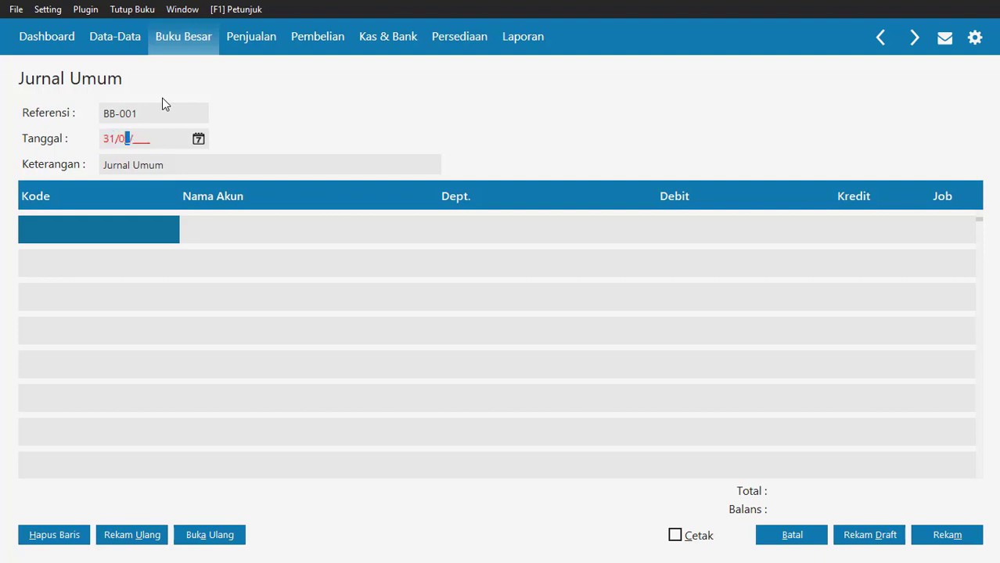
type("19")
key("Tab")
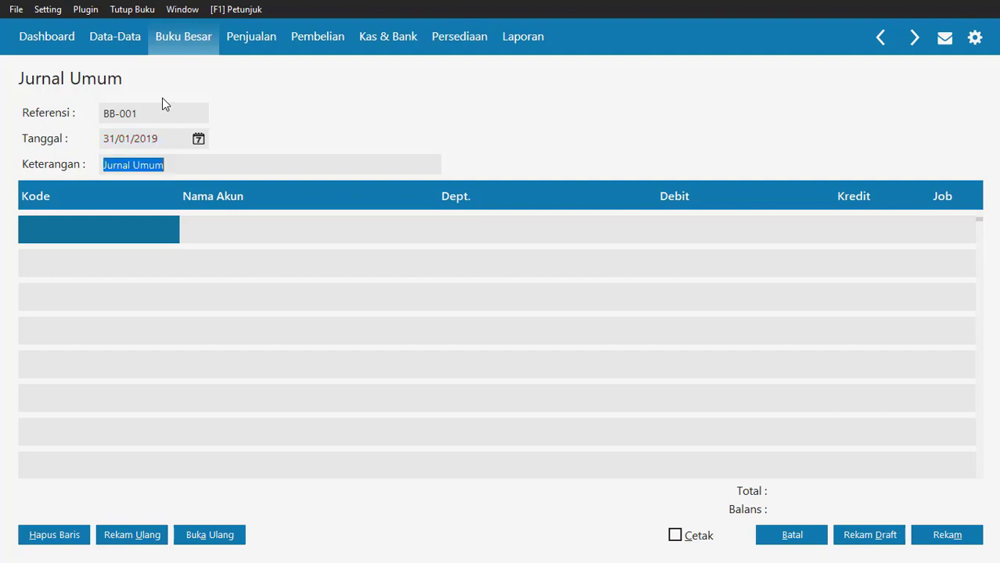
type("J")
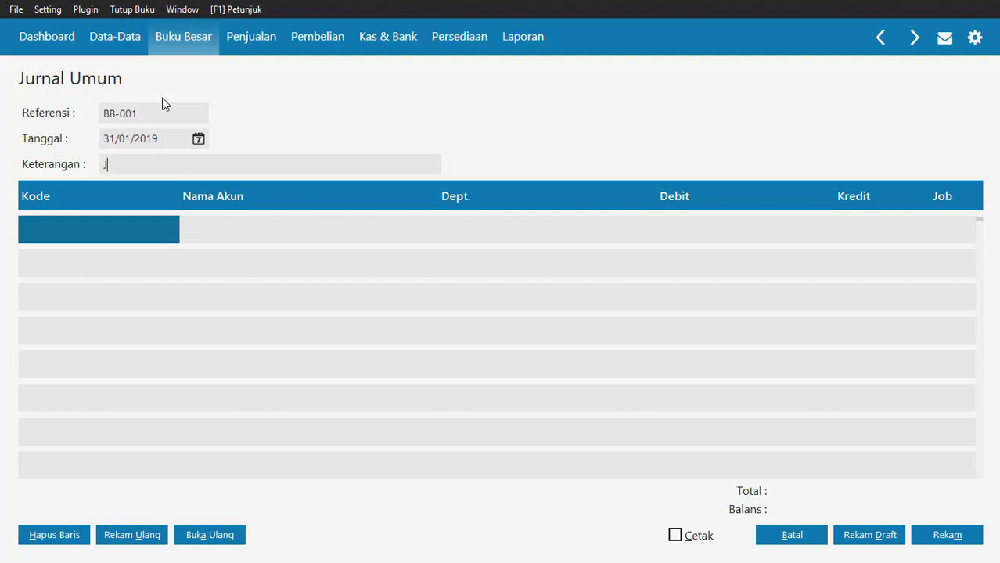
key("BackSpace")
type("Beban Sewa Setiap Bulan")
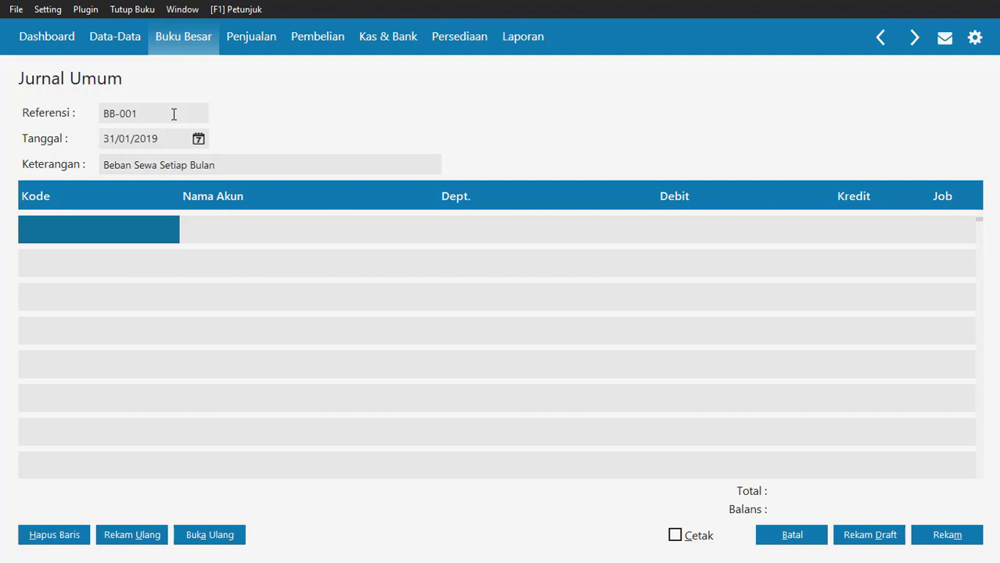
Add account 610000030 Biaya Sewa on the first journal row with a debit of 1.165.000
left_click(94, 232)
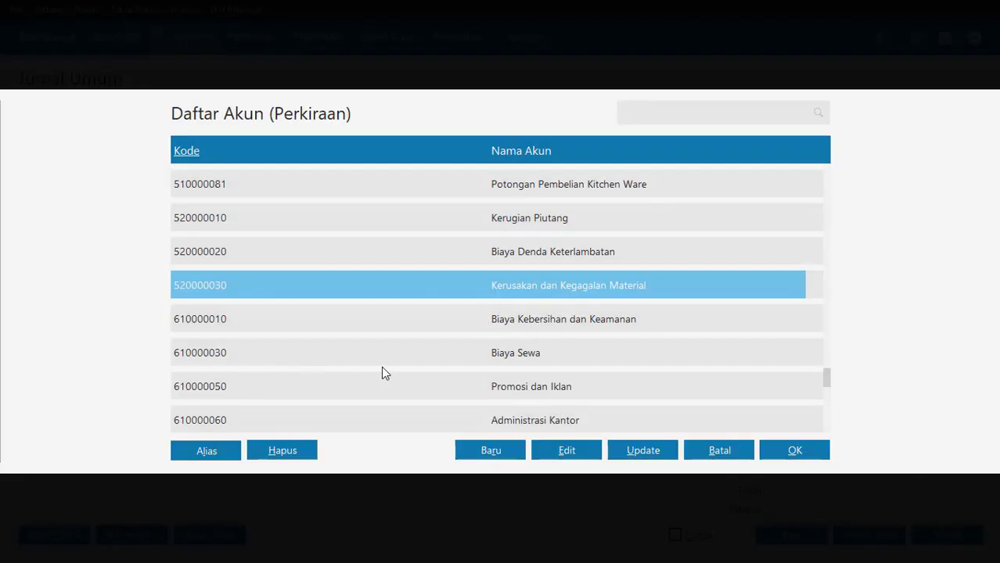
double_click(536, 355)
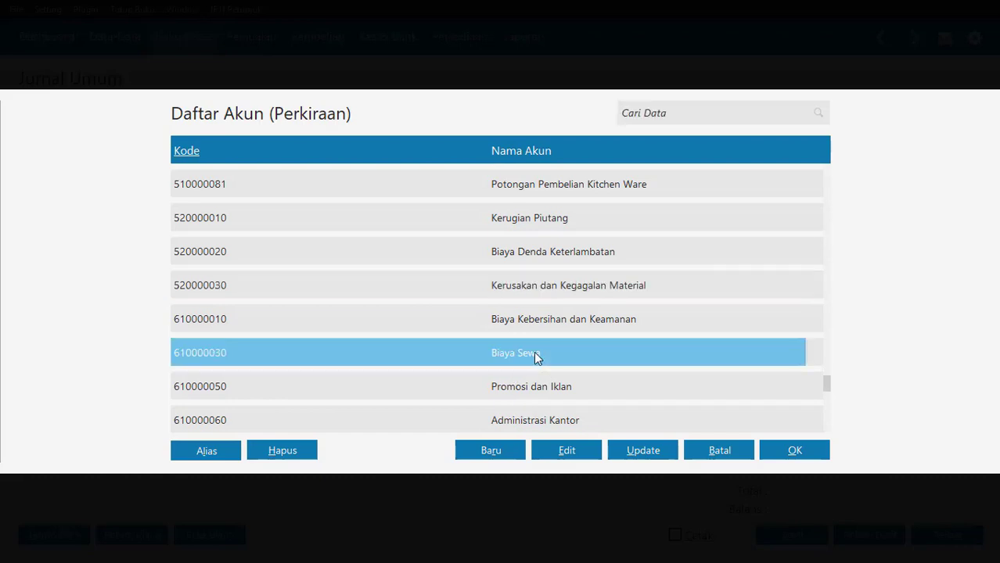
left_click(655, 236)
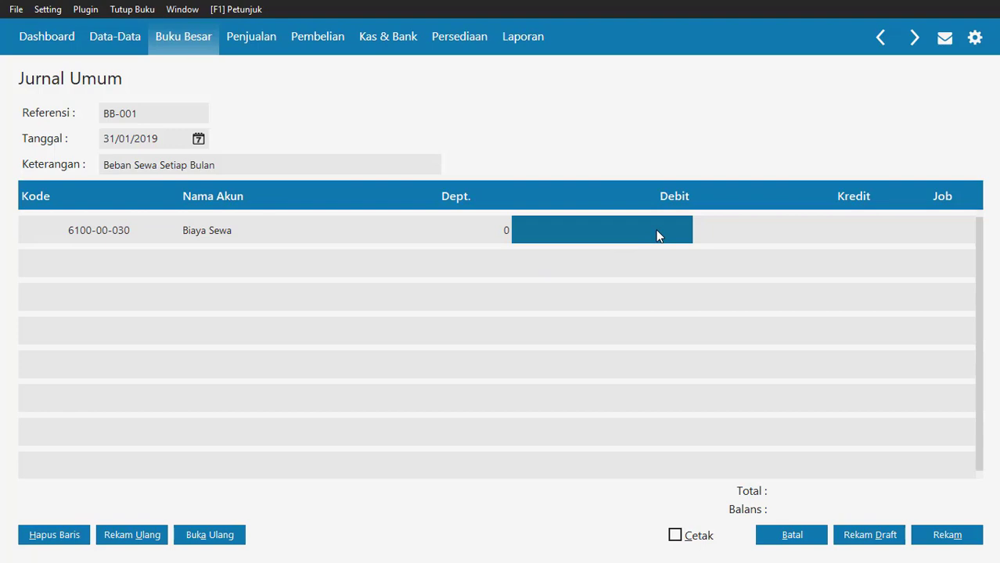
left_click(657, 235)
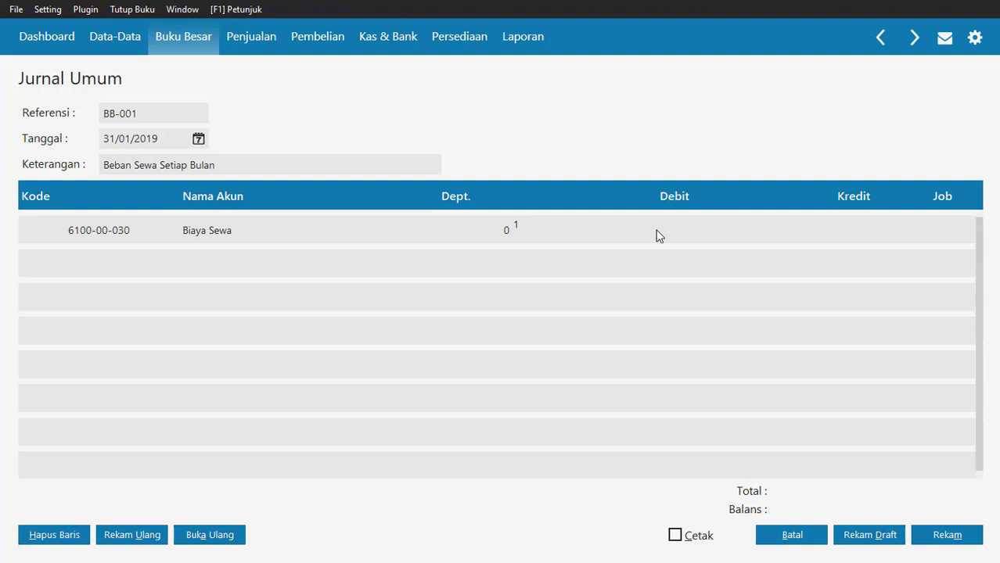
type("1.165.000")
key("Return")
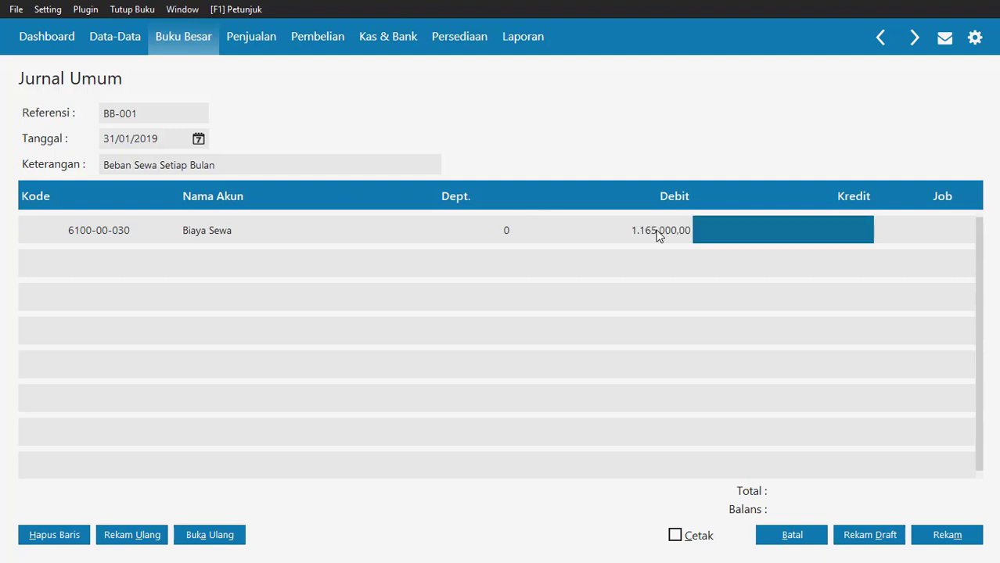
Add account 150000021 Sewa Dibayar Dimuka on the second journal row with a credit of 1.165.000
key("Return")
key("Return")
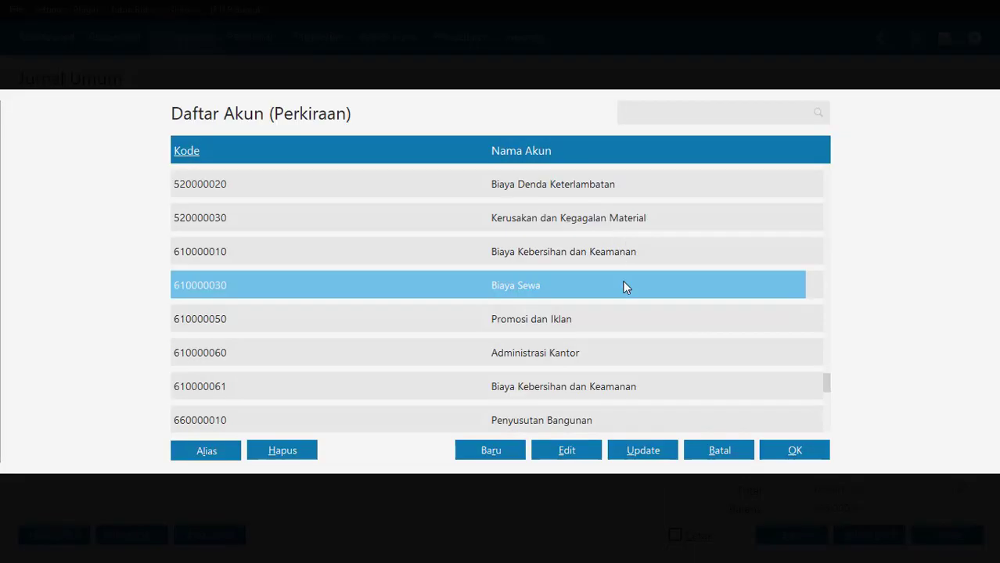
key("Up")
key("Up")
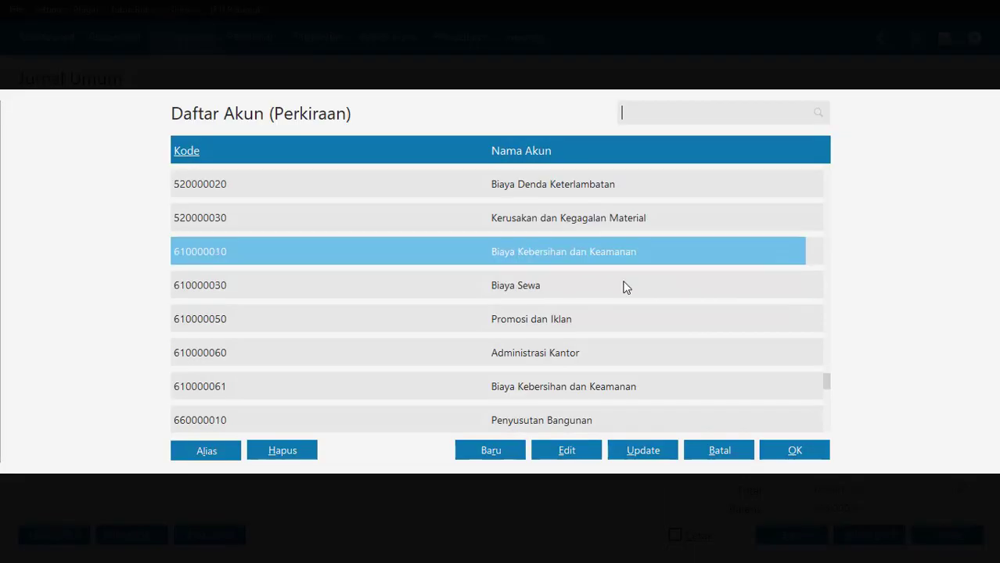
key("Up")
key("Up")
key("Up")
key("Up")
key("Up")
key("Up")
key("Up")
key("Up")
key("Up")
key("Up")
key("Up")
key("Up")
key("Up")
key("Up")
key("Up")
key("Up")
key("Up")
key("Up")
key("Up")
key("Up")
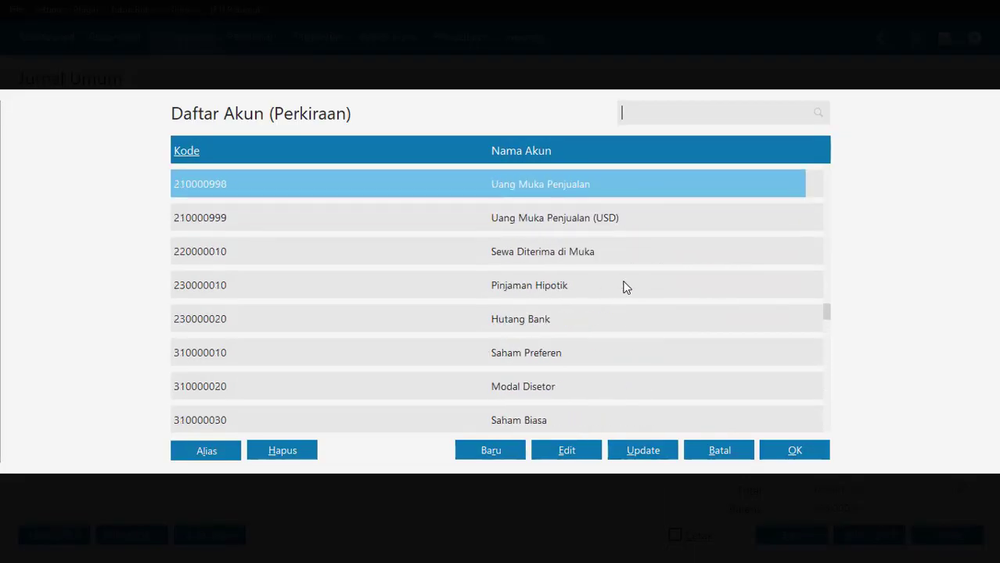
key("Up")
key("Up")
key("Up")
key("Up")
key("Up")
key("Up")
key("Up")
key("Up")
key("Up")
key("Up")
key("Up")
key("Up")
key("Up")
key("Up")
key("Up")
key("Up")
key("Up")
key("Up")
key("Up")
key("Up")
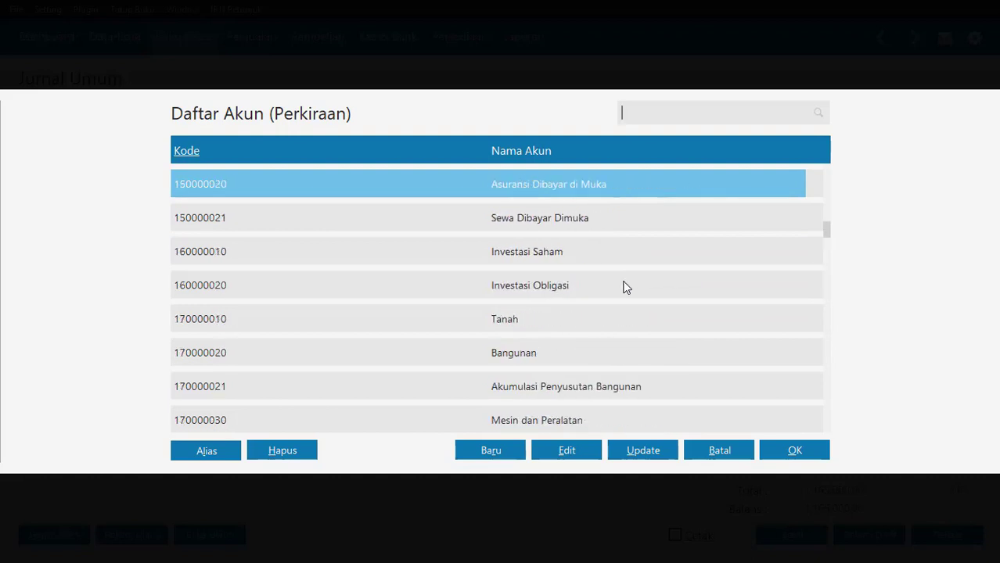
double_click(568, 292)
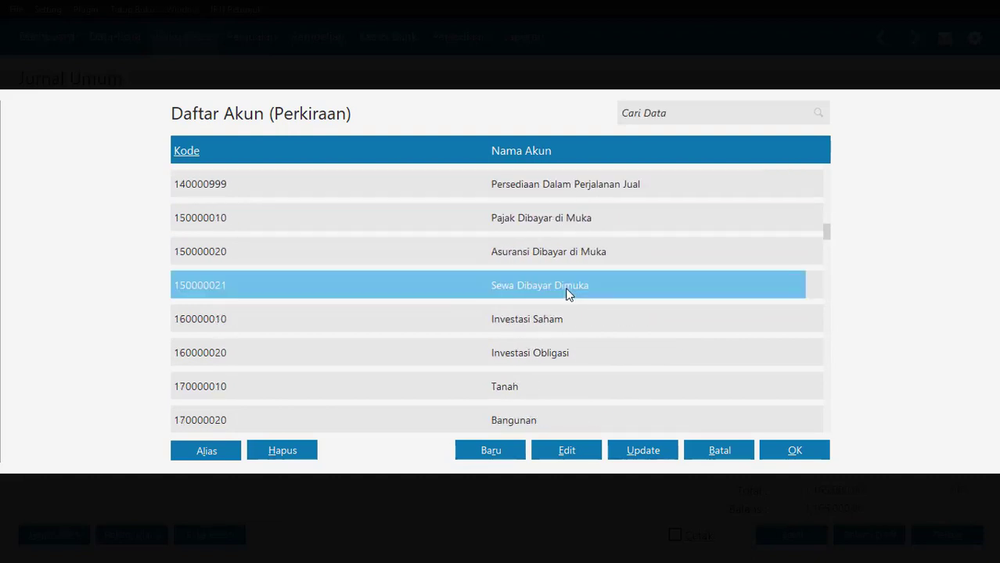
key("Tab")
key("Tab")
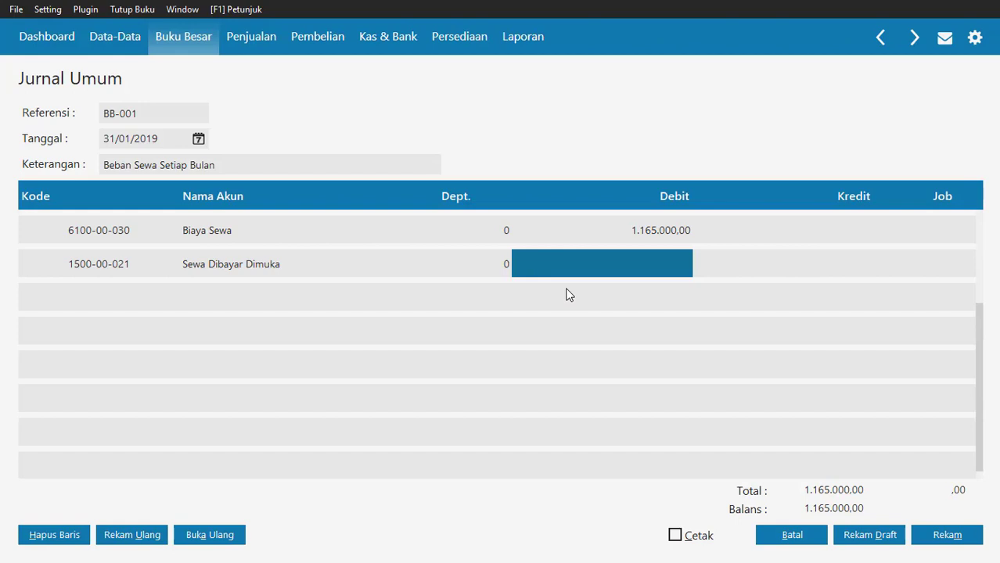
key("Tab")
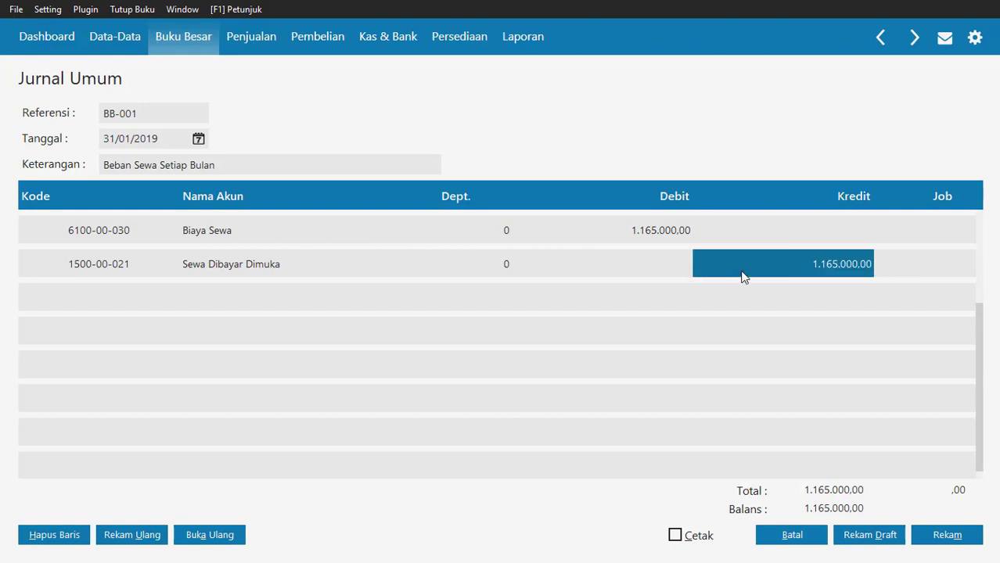
key("Tab")
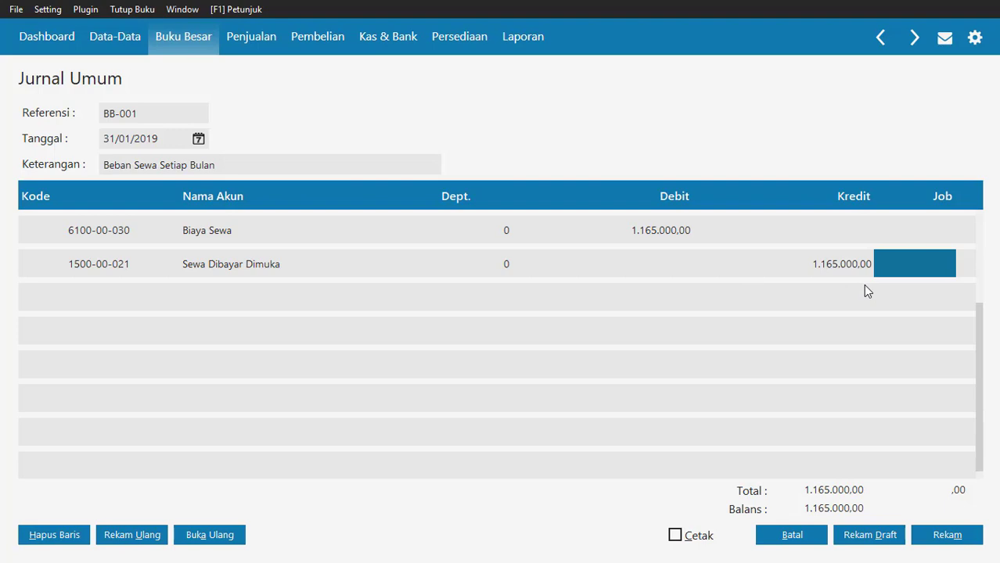
key("Tab")
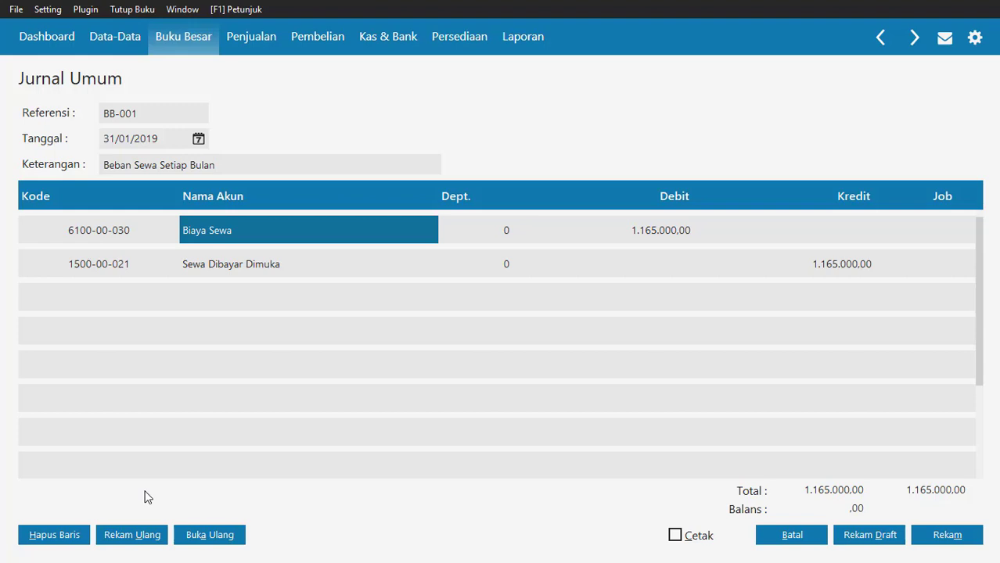
Save the rent journal as a monthly periodic transaction named AJP Untuk Sewa Dibayar Dimuka, and record journal BB-001 itself
left_click(119, 536)
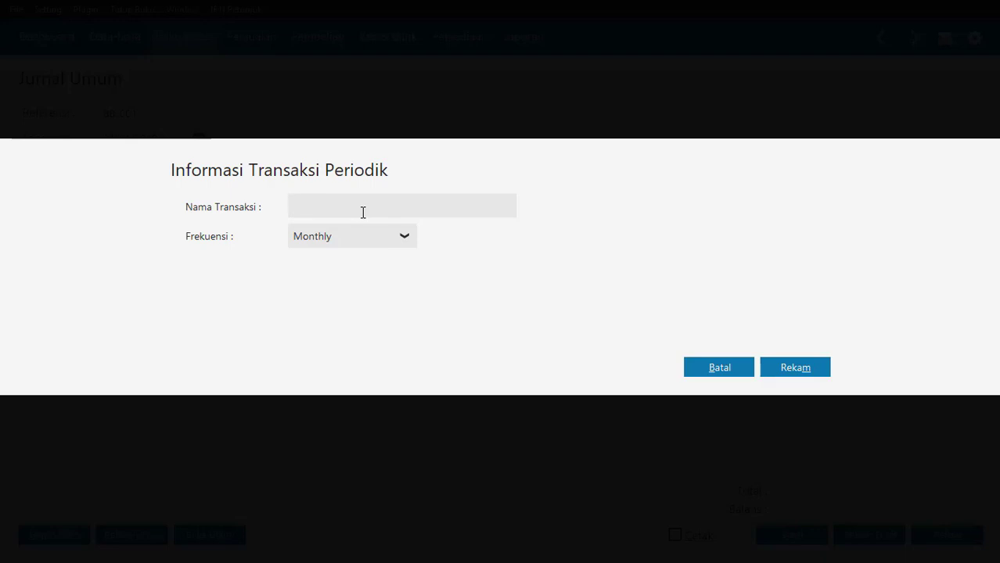
type("AJP Untuk Sewa D")
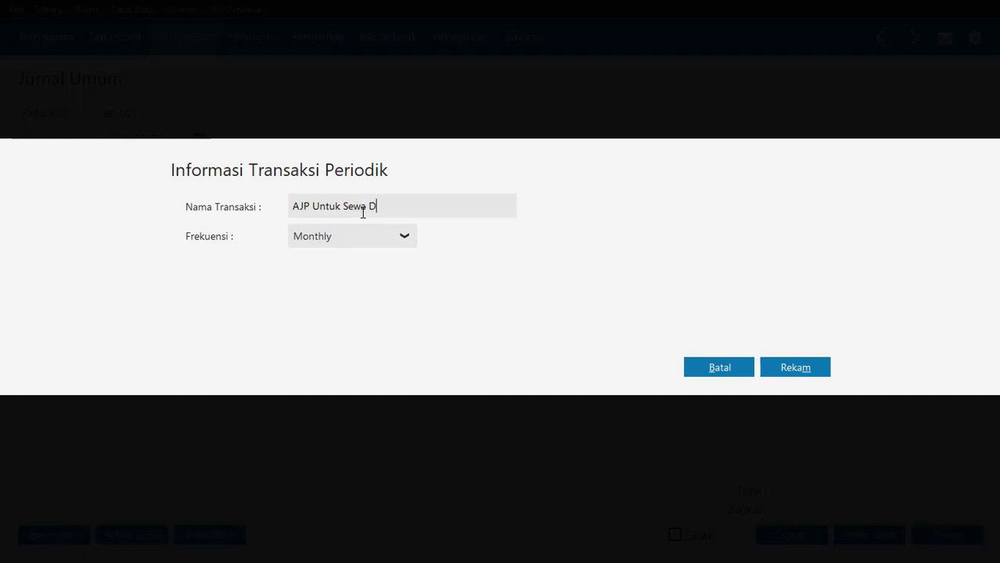
type("ibayar Dimuka")
left_click(392, 244)
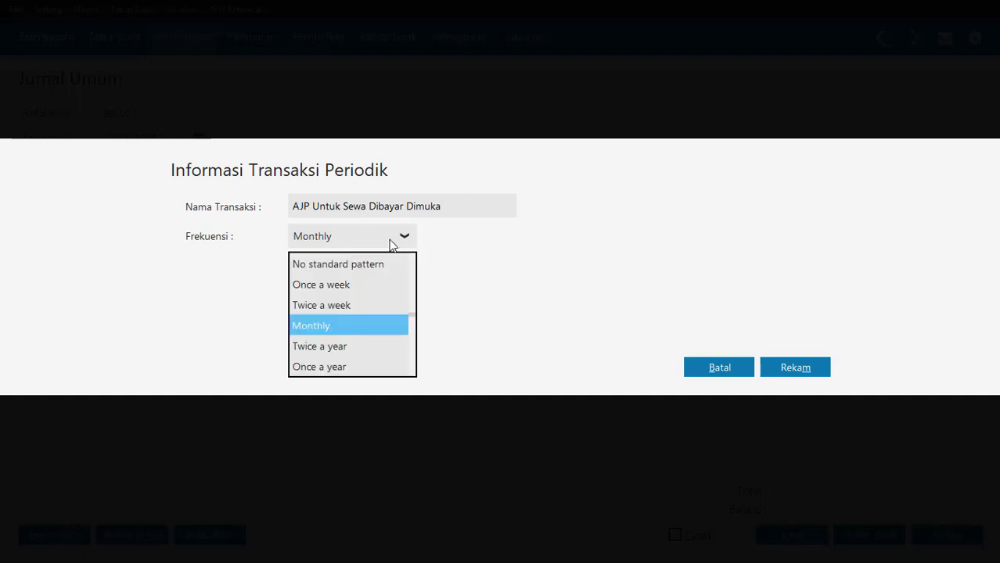
left_click(335, 327)
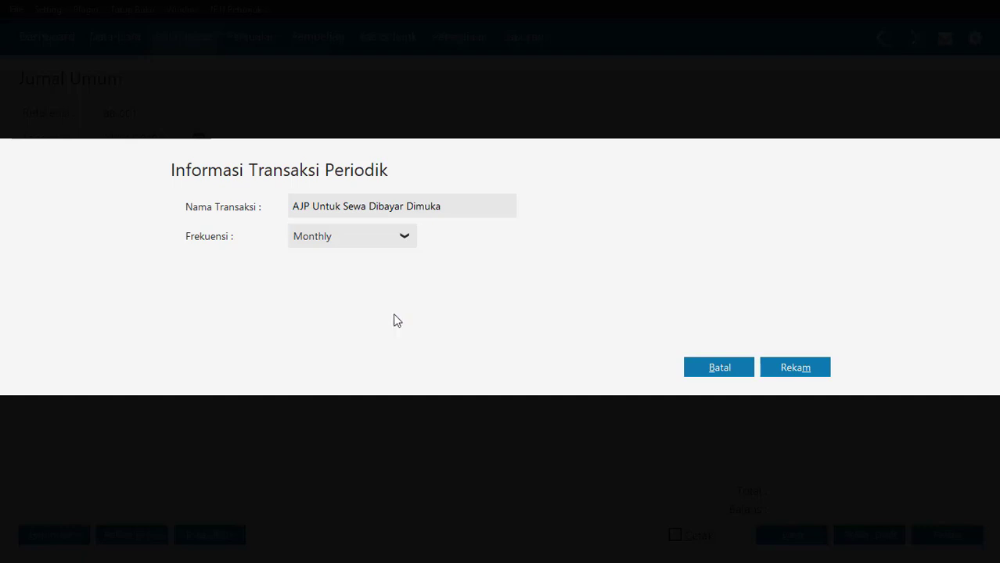
left_click(809, 369)
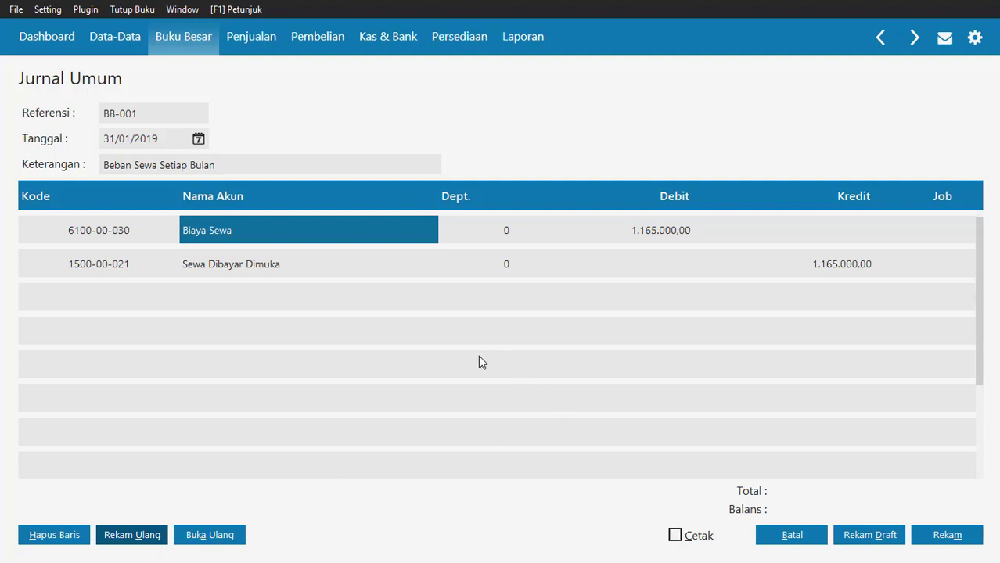
left_click(947, 537)
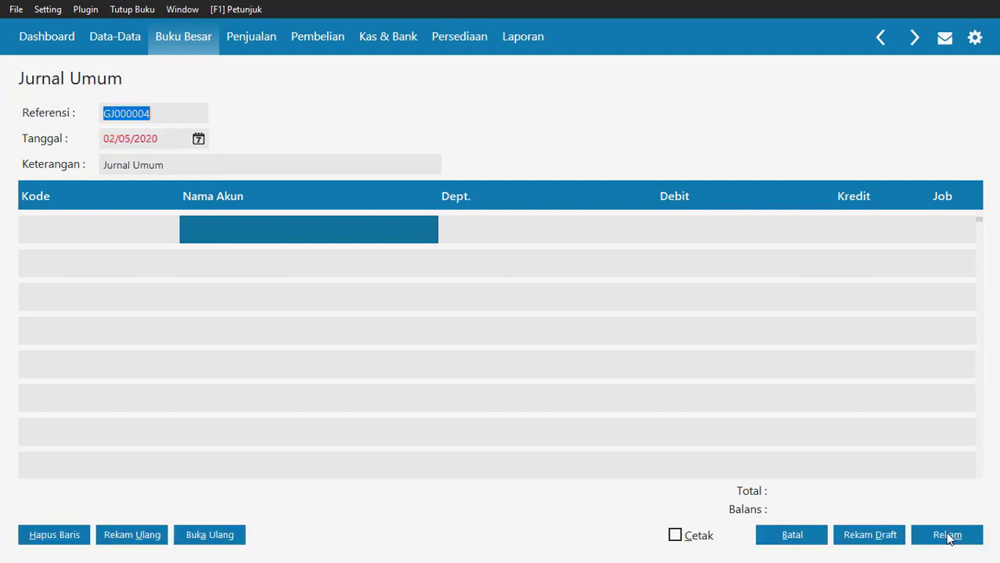
left_click(796, 536)
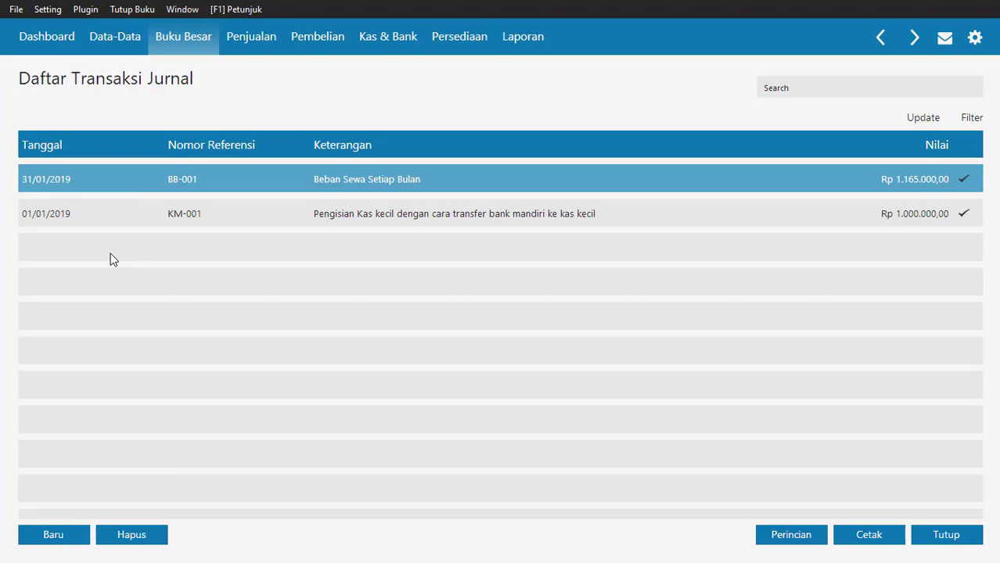
Switch to the case study PDF in the browser and examine Dokumen 2's prepaid insurance adjustment calculation
key("alt+Tab")
scroll(433, 350, "up", 1)
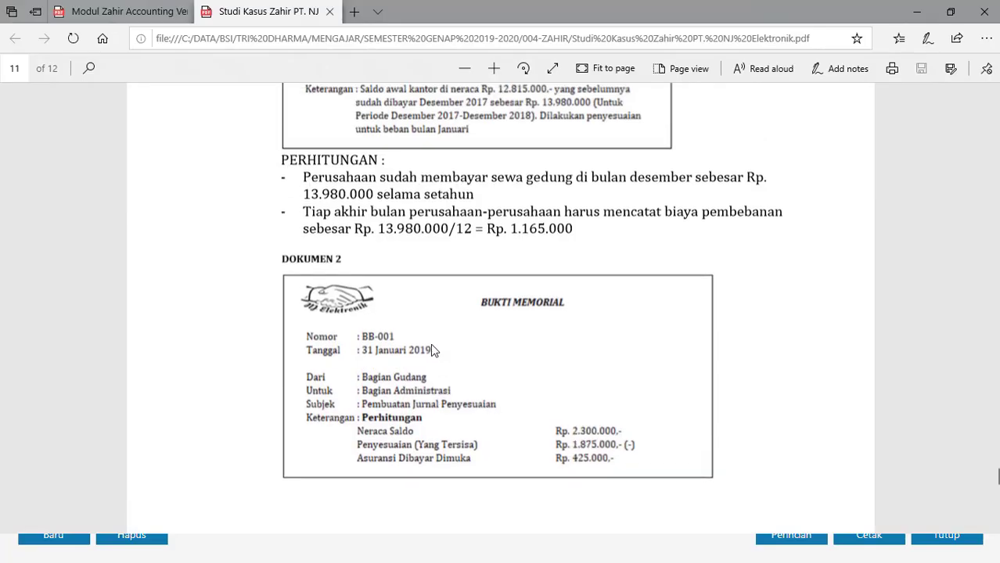
scroll(432, 350, "down", 1)
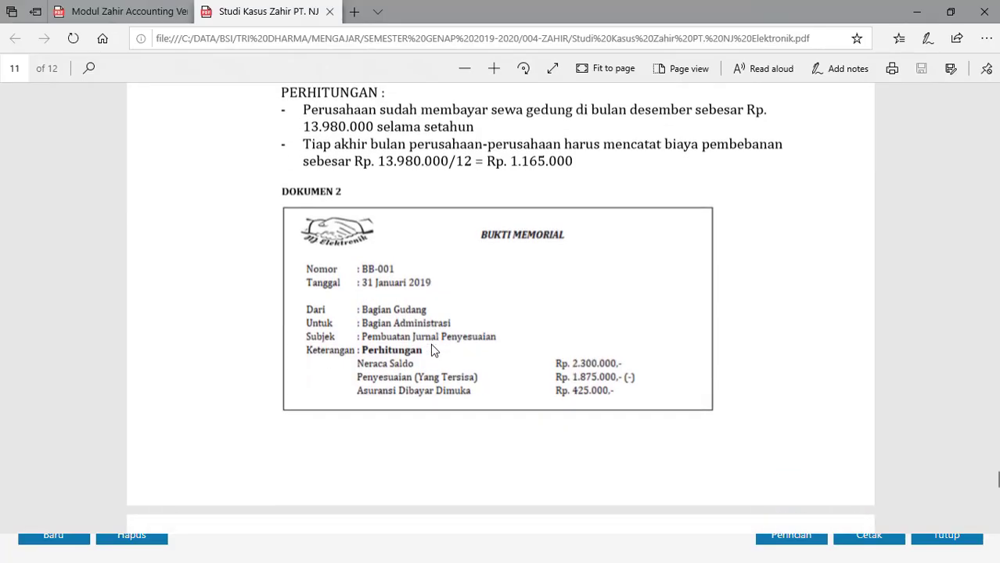
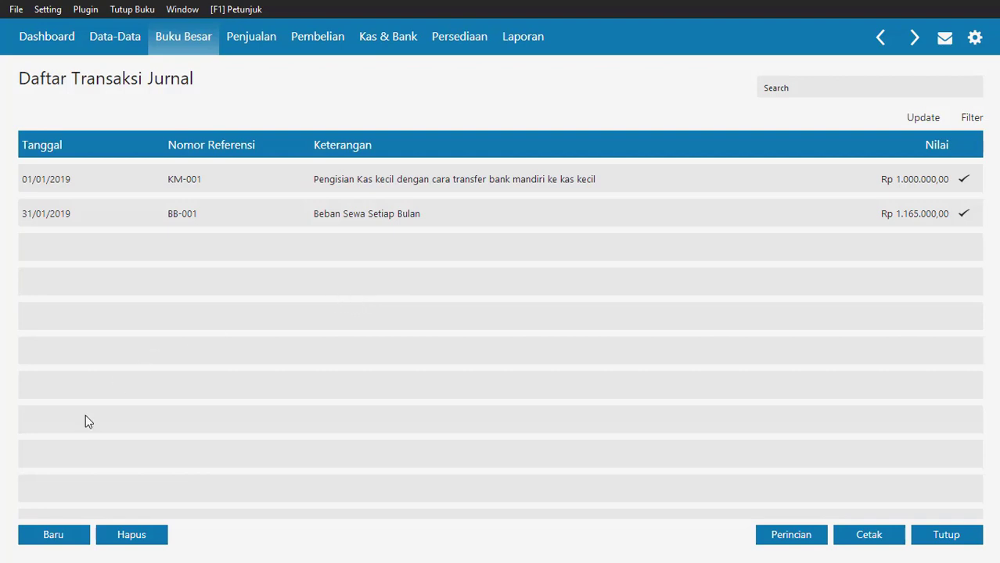
Start a new general journal entry in Zahir Accounting with reference BB-002 and date 31/01/2019
left_click(60, 538)
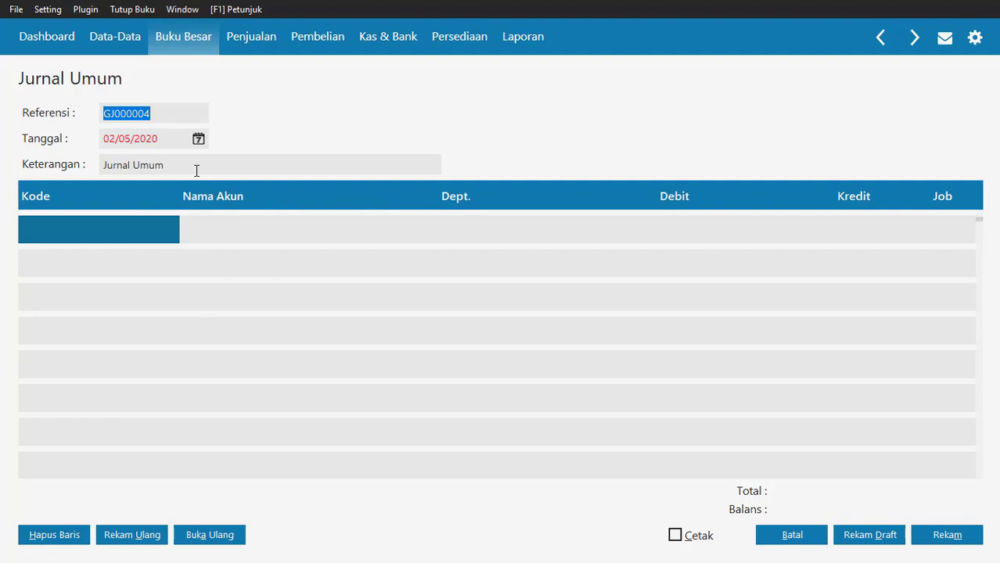
key("BackSpace")
type("BB")
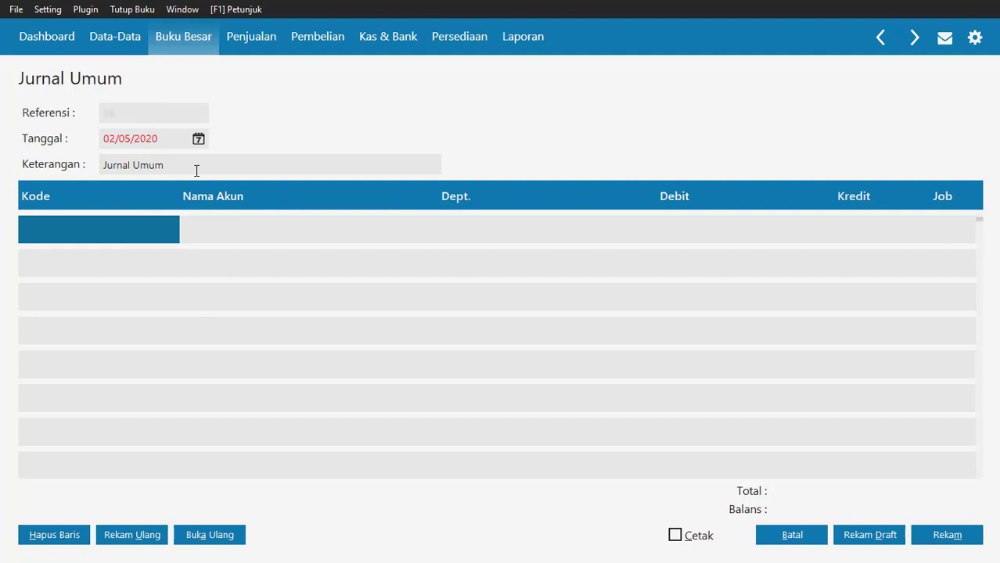
type("-003")
key("Tab")
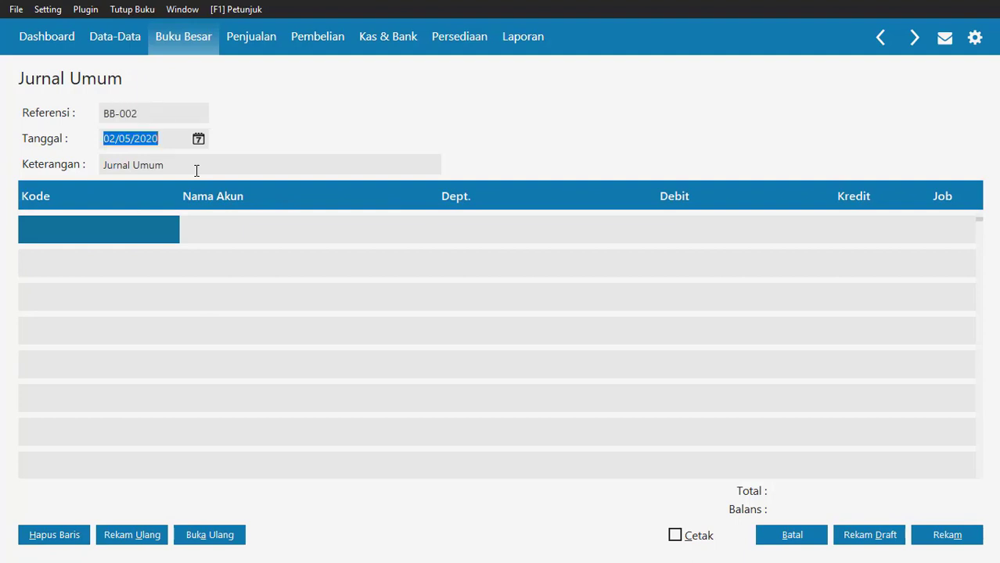
type("31/01/")
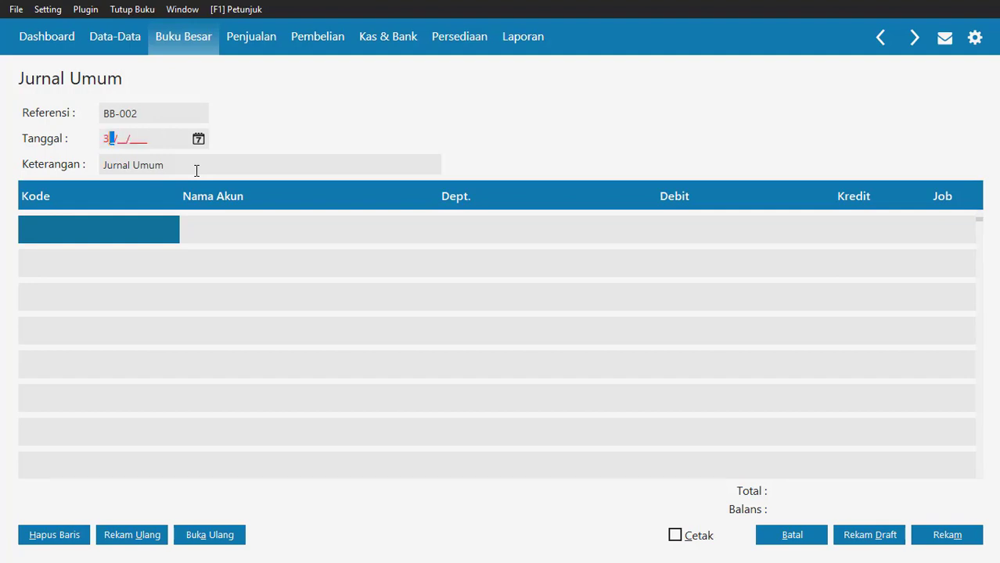
type("2019")
key("Tab")
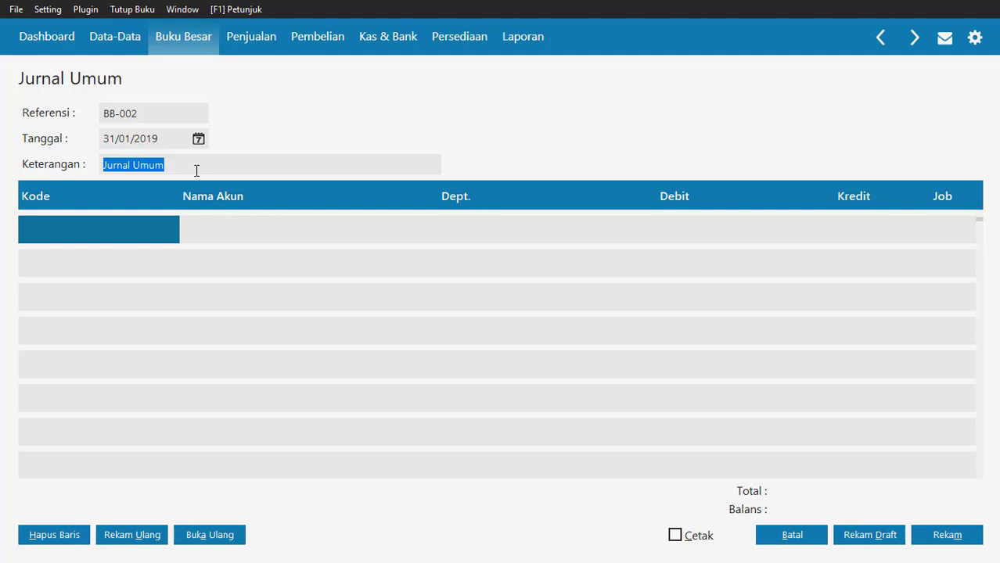
Set the journal entry's description to Biaya Asuransi
type("A")
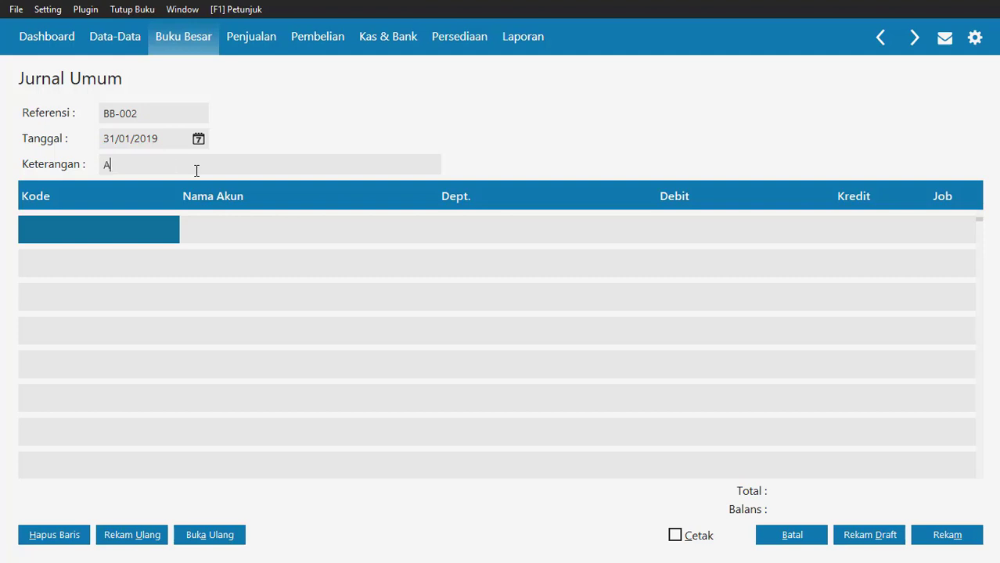
type("su")
key("BackSpace")
key("BackSpace")
key("BackSpace")
type("Biaya Asuransi")
Add account 660000016 Biaya Asuransi on the first journal row with a debit of 425.000
left_click(75, 233)
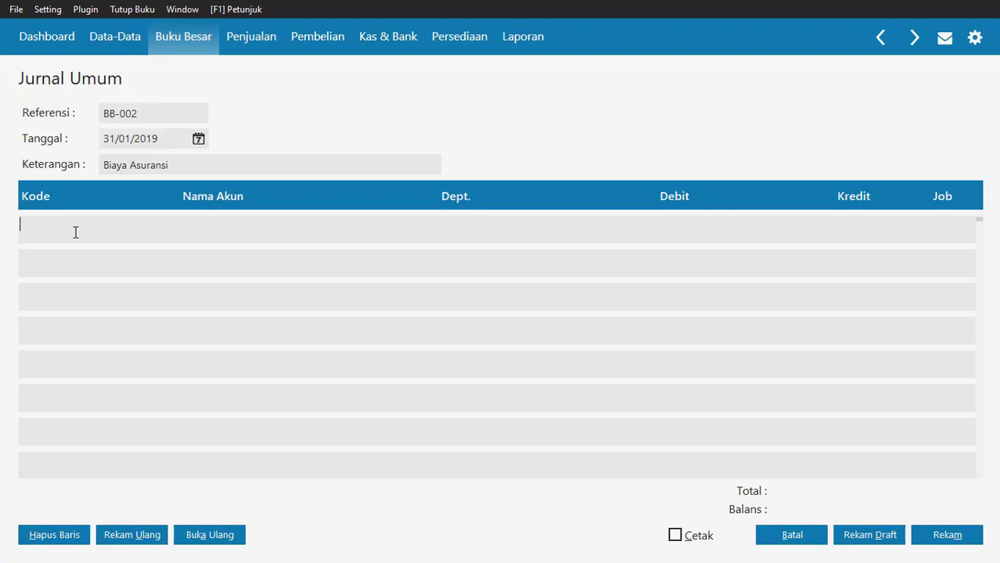
double_click(76, 232)
scroll(536, 387, "down", 5)
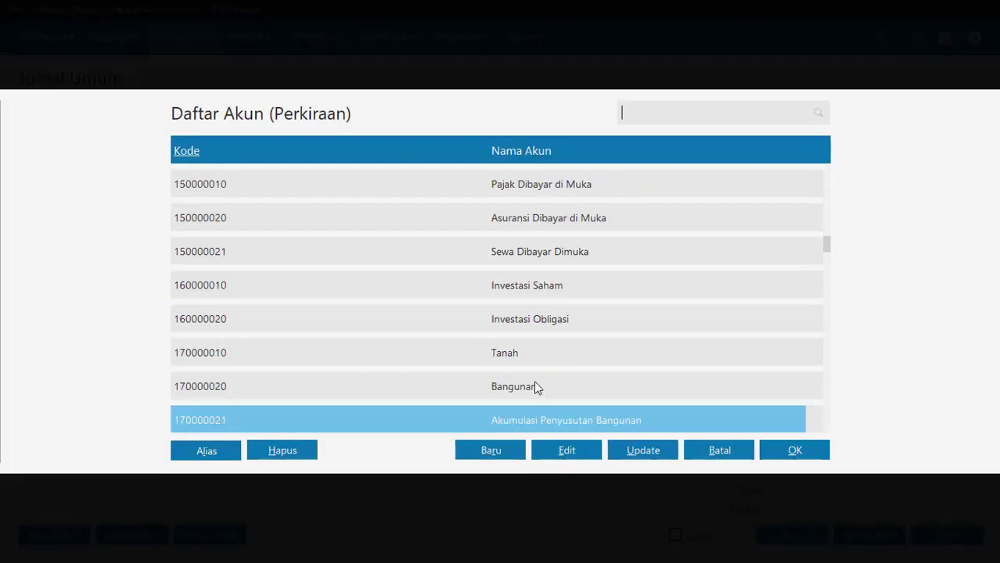
scroll(536, 386, "down", 12)
scroll(536, 386, "down", 6)
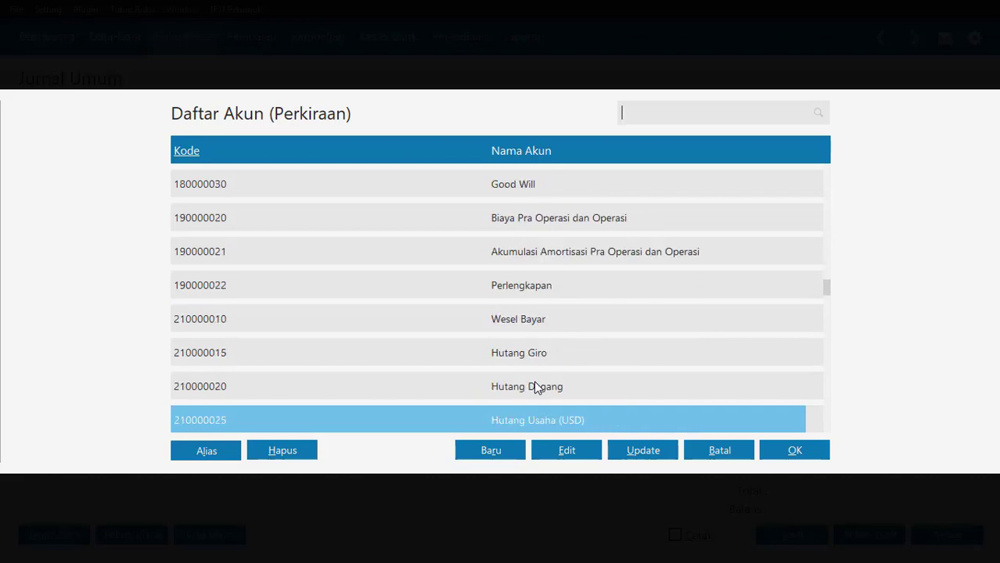
scroll(565, 351, "down", 15)
left_click(564, 350)
double_click(565, 351)
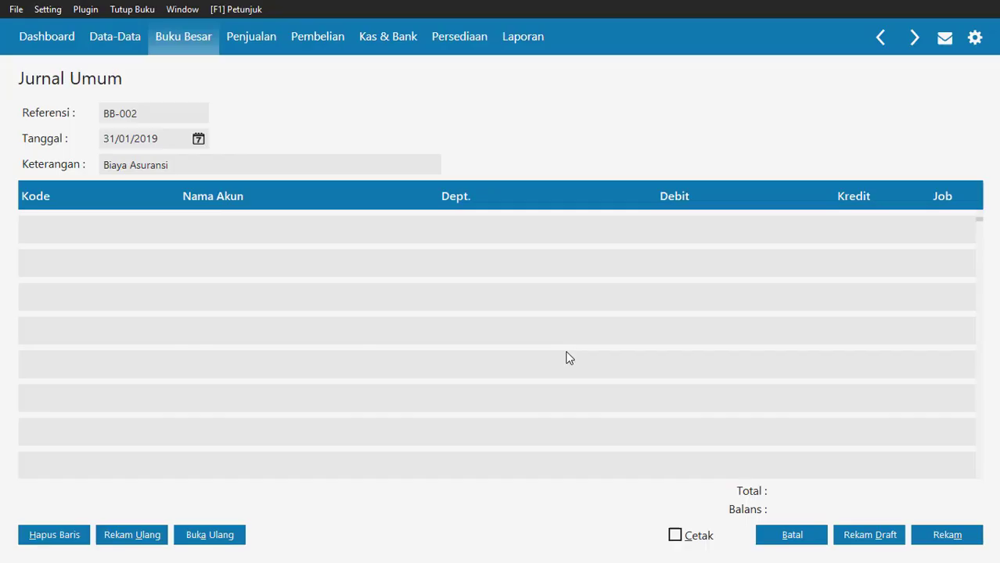
left_click(671, 238)
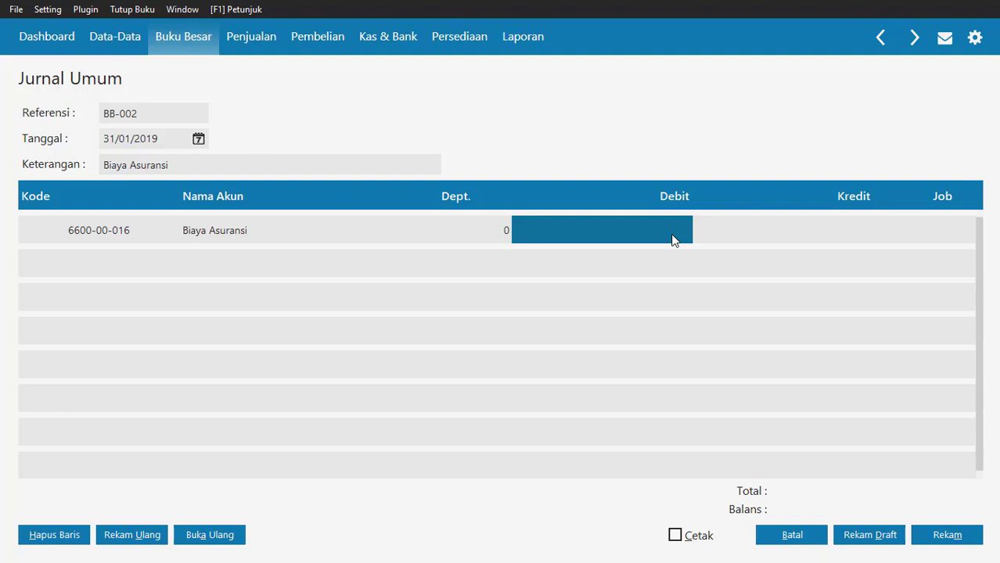
type("425")
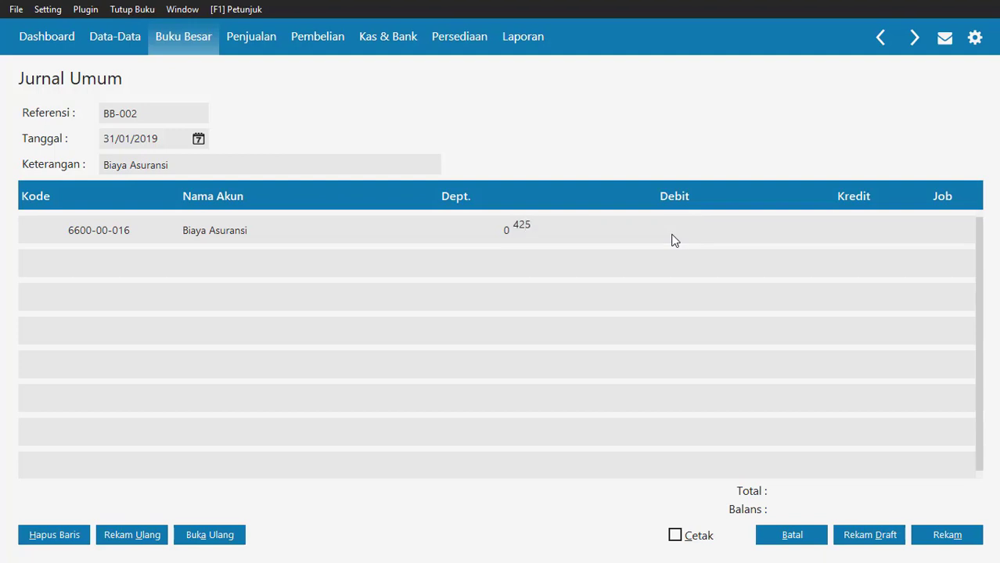
type(".00000")
key("Return")
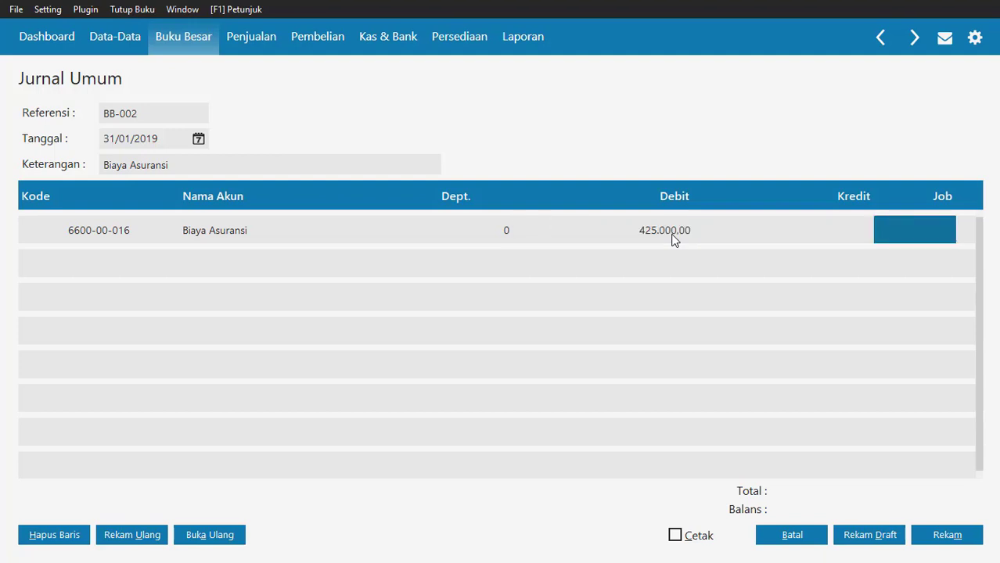
Add account 150000020 Asuransi Dibayar di Muka on the second journal row with a credit of 425.000
key("Return")
key("Return")
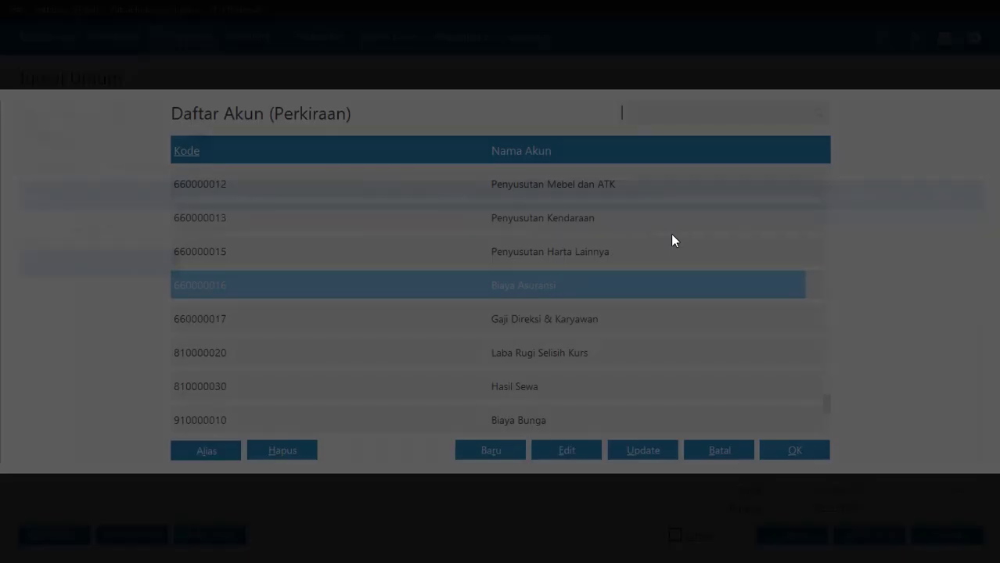
key("Up")
key("Up")
key("Up")
key("Up")
key("Up")
key("Up")
key("Up")
key("Up")
key("Up")
key("Up")
key("Up")
key("Up")
key("Up")
key("Up")
key("Up")
key("Up")
key("Up")
key("Up")
key("Up")
key("Up")
key("Up")
key("Up")
key("Up")
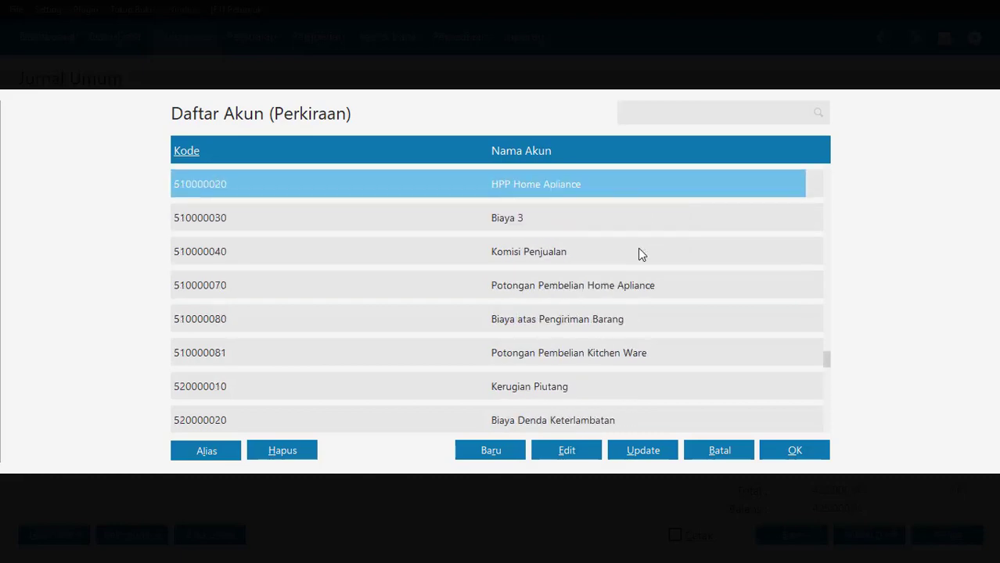
key("Up")
key("Up")
key("Up")
key("Up")
key("Up")
key("Up")
key("Up")
key("Up")
key("Up")
key("Up")
key("Up")
key("Up")
key("Up")
key("Up")
key("Up")
key("Up")
key("Up")
key("Up")
key("Up")
key("Up")
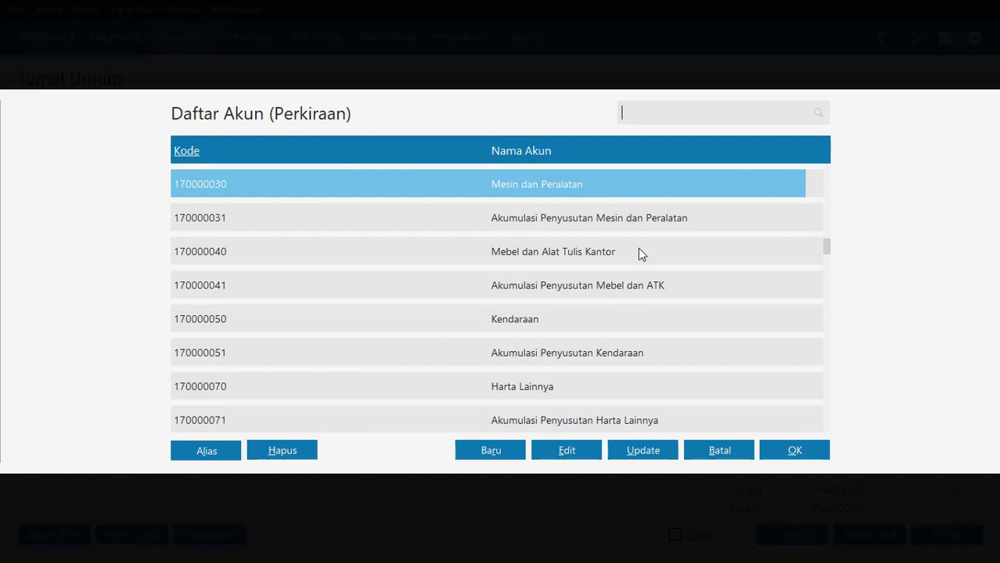
key("Up")
key("Up")
key("Up")
key("Up")
key("Up")
key("Up")
key("Up")
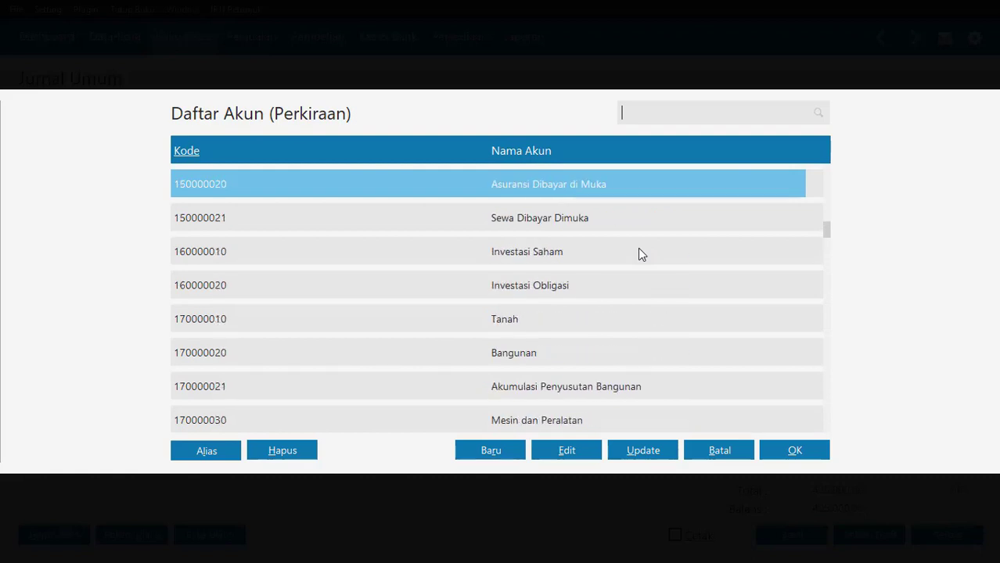
key("Up")
key("Up")
double_click(547, 252)
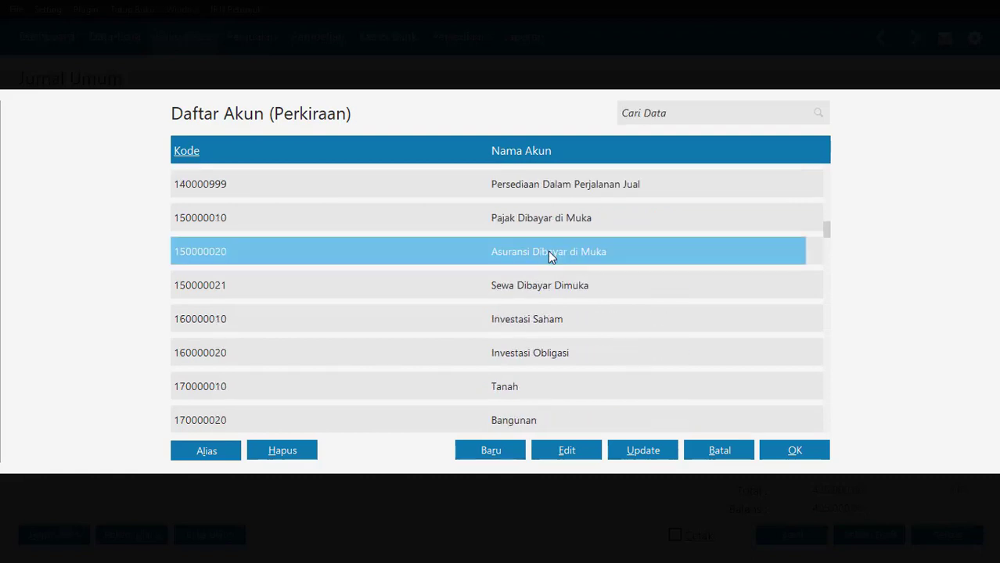
key("Tab")
key("Tab")
key("Tab")
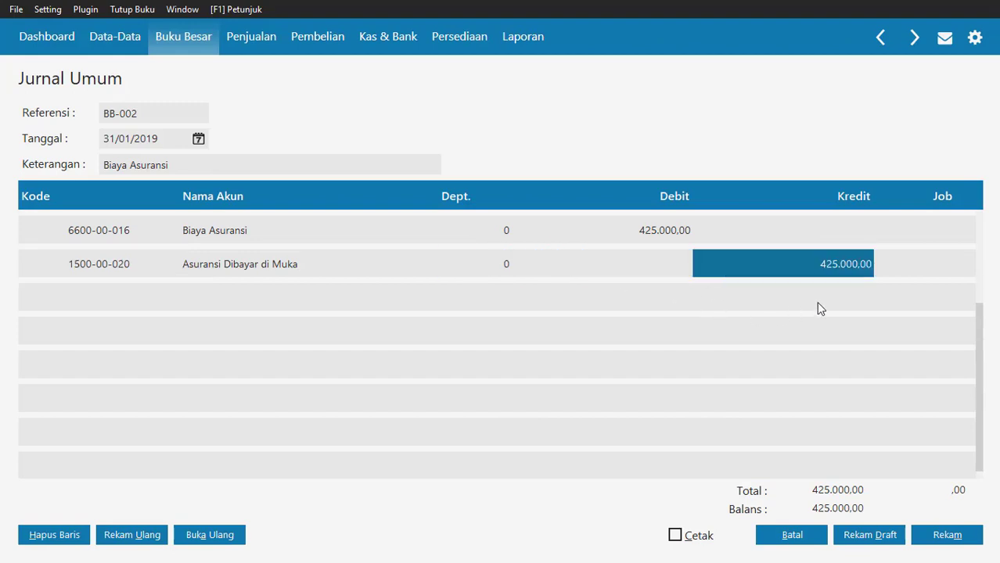
key("Tab")
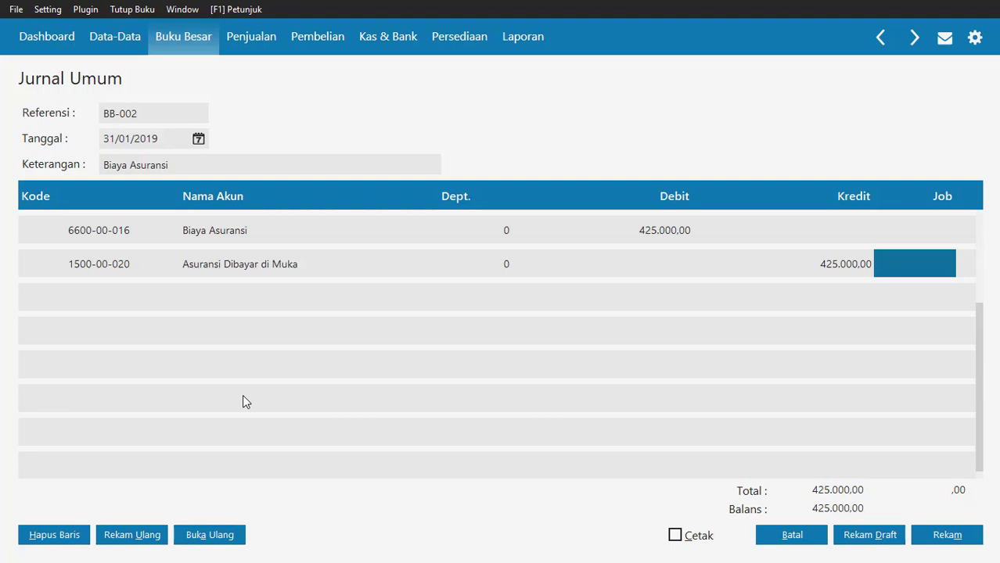
Save the insurance journal as a monthly periodic transaction named AJP asuransi dibayar dimuka, and record journal BB-002 itself
left_click(130, 536)
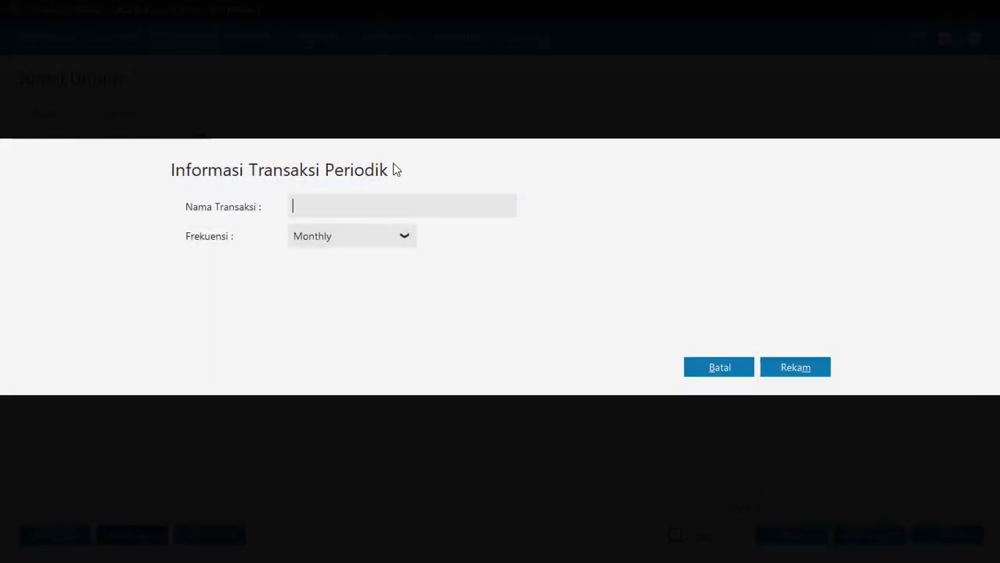
type("AJP asuransi dibayar dimuka")
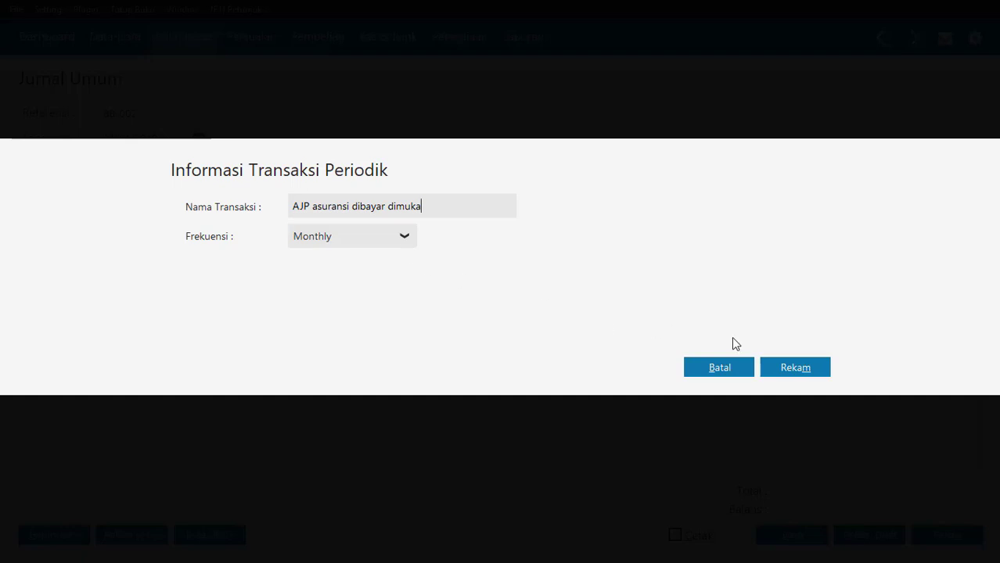
left_click(798, 365)
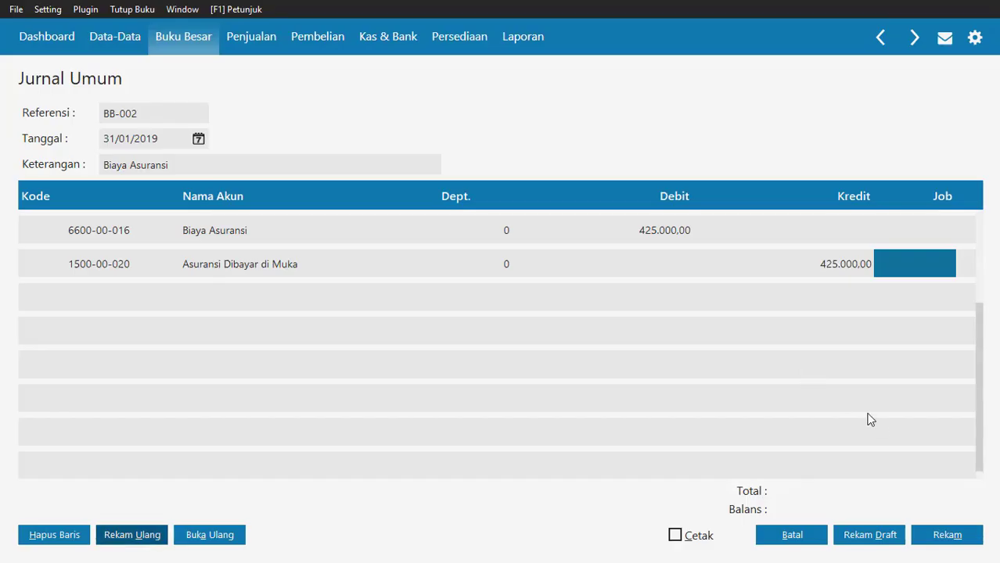
left_click(961, 536)
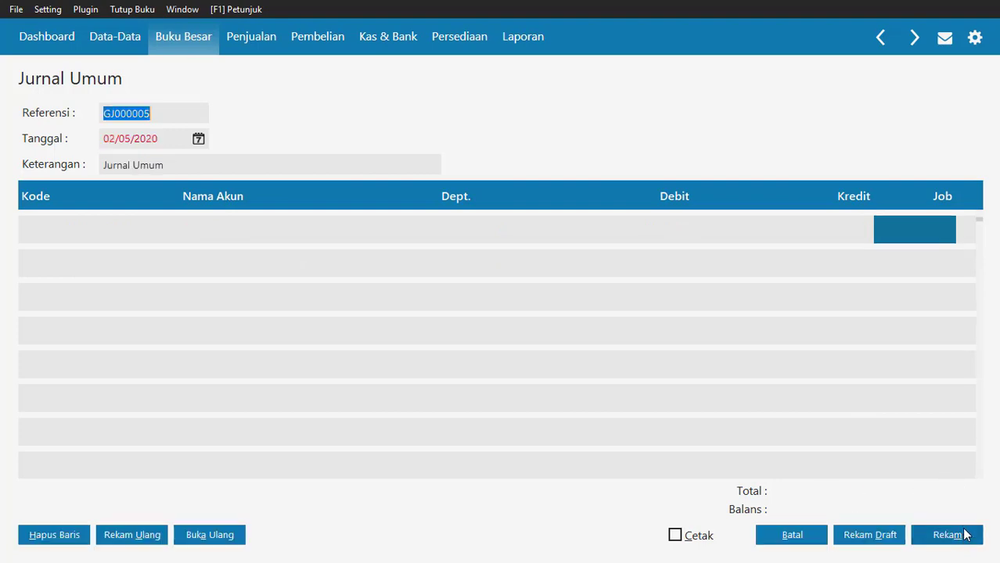
left_click(793, 535)
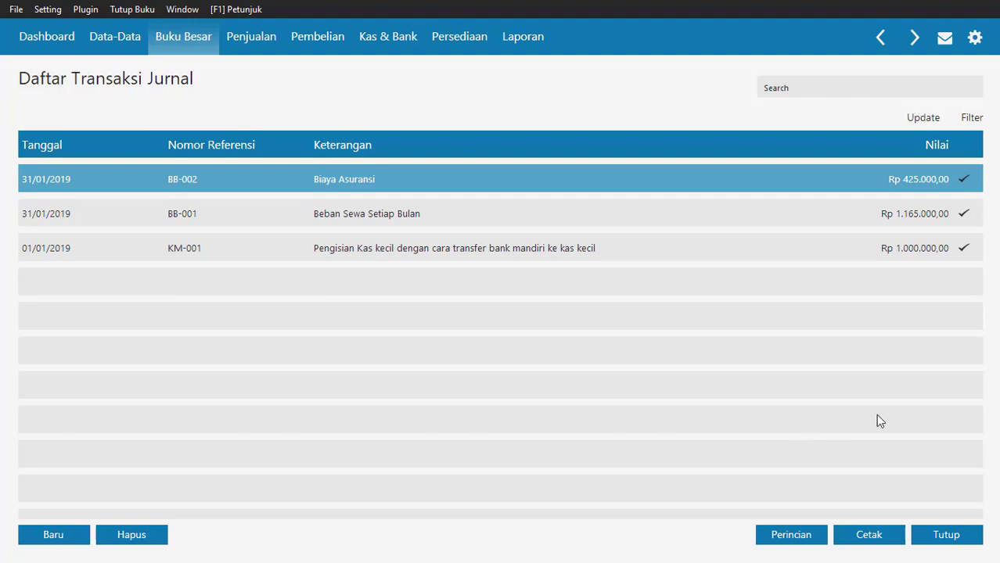
Close the journal transaction list and examine the dashboard's Laba Rugi charts for January 2019, covering income, expenses and profit
left_click(944, 540)
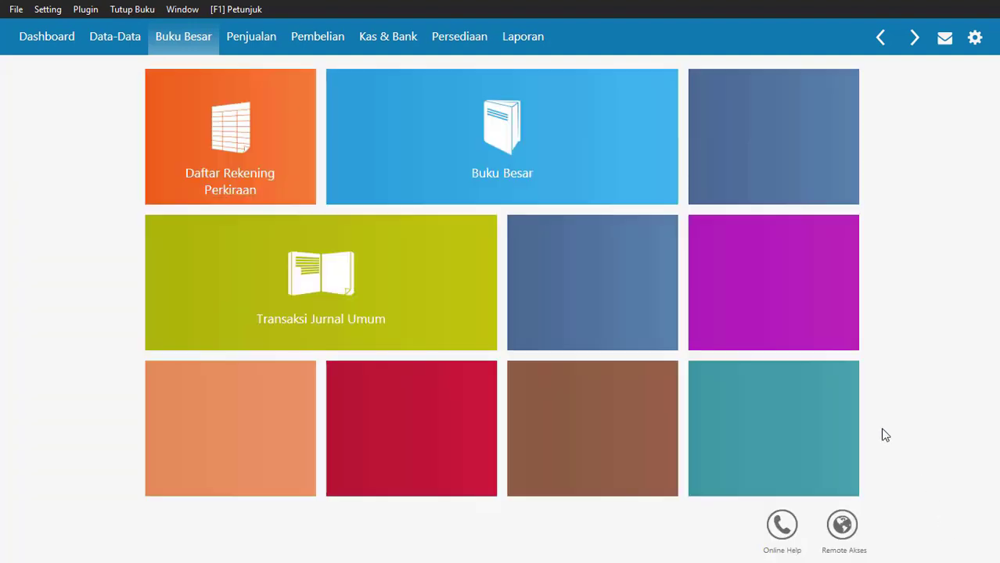
mouse_move(607, 169)
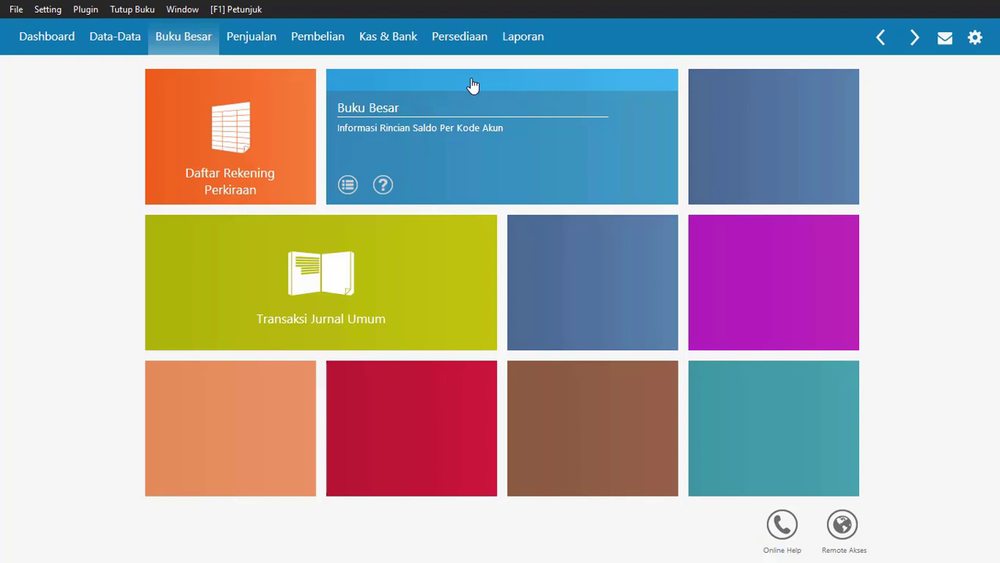
left_click(522, 39)
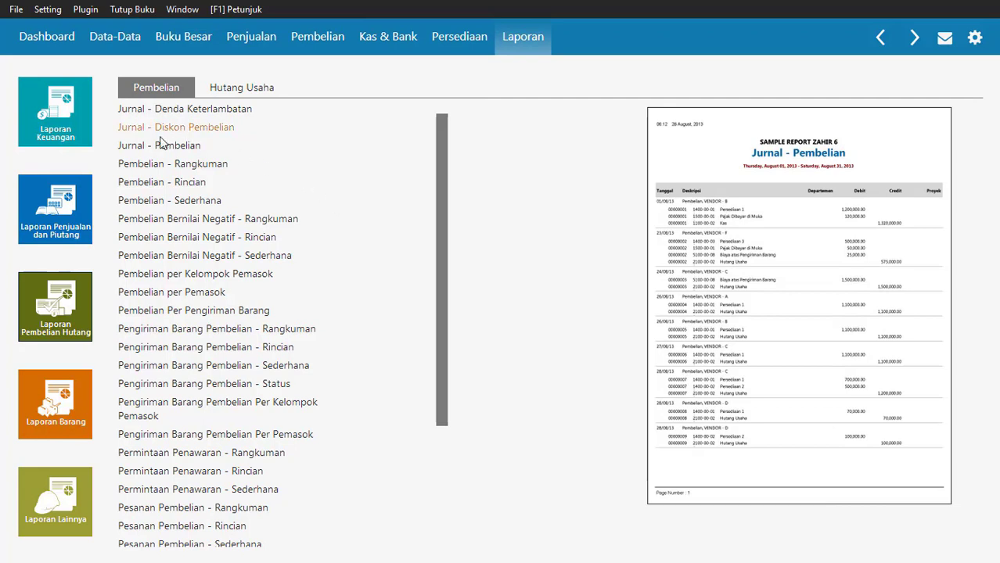
left_click(45, 47)
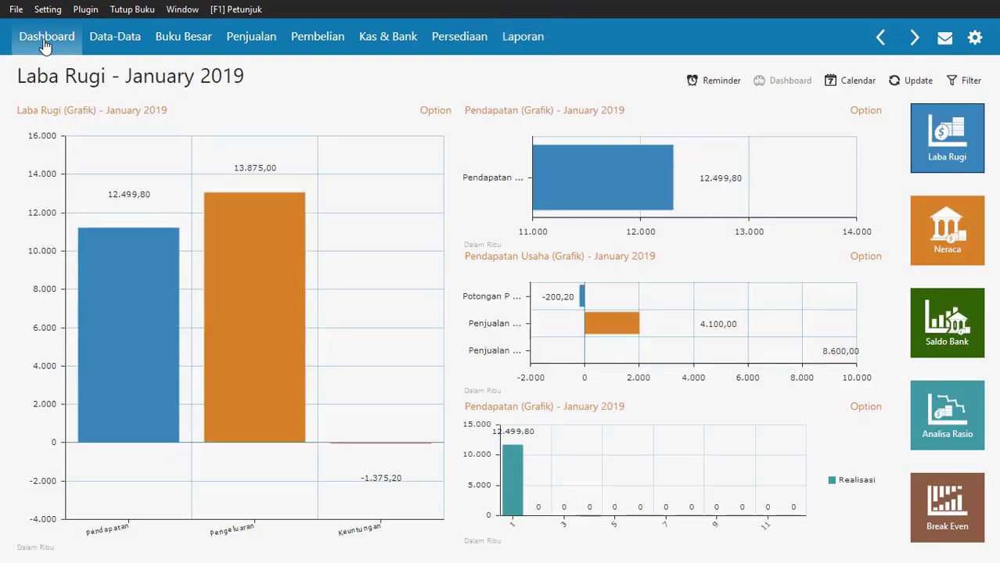
mouse_move(105, 266)
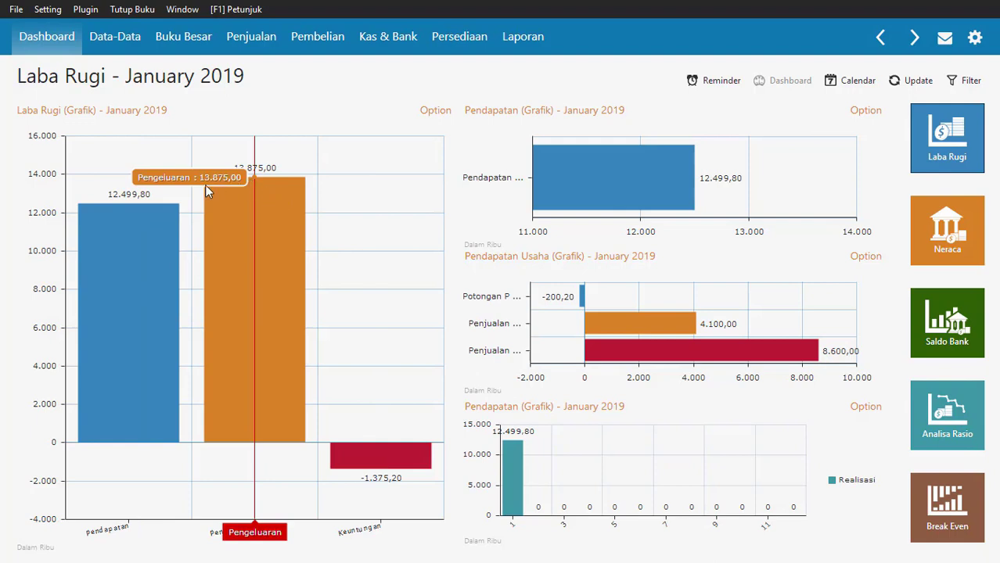
mouse_move(348, 265)
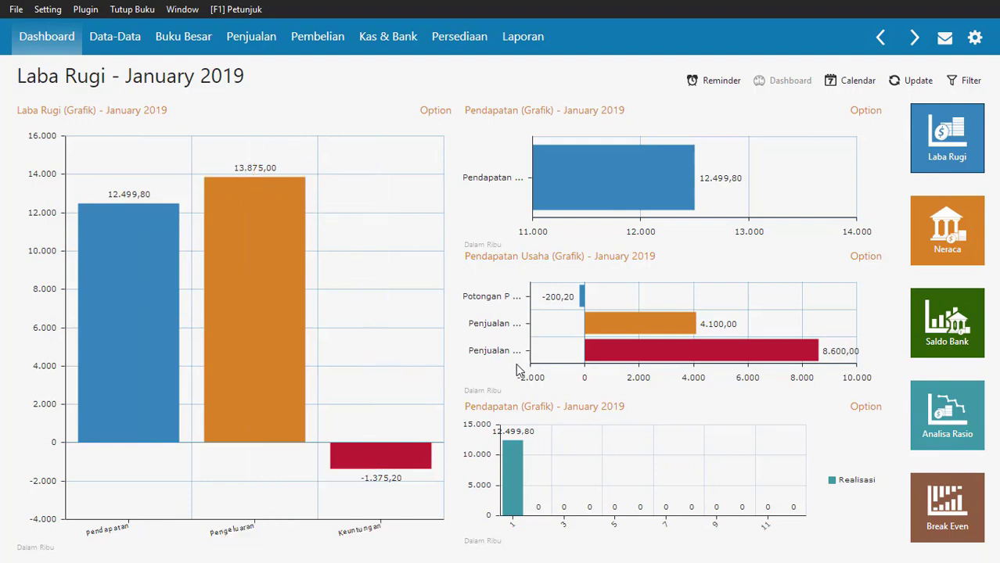
mouse_move(553, 356)
mouse_move(589, 190)
Examine the dashboard's Neraca and Saldo Bank charts for January 2019, continuing to the Analisa Rasio view
left_click(942, 229)
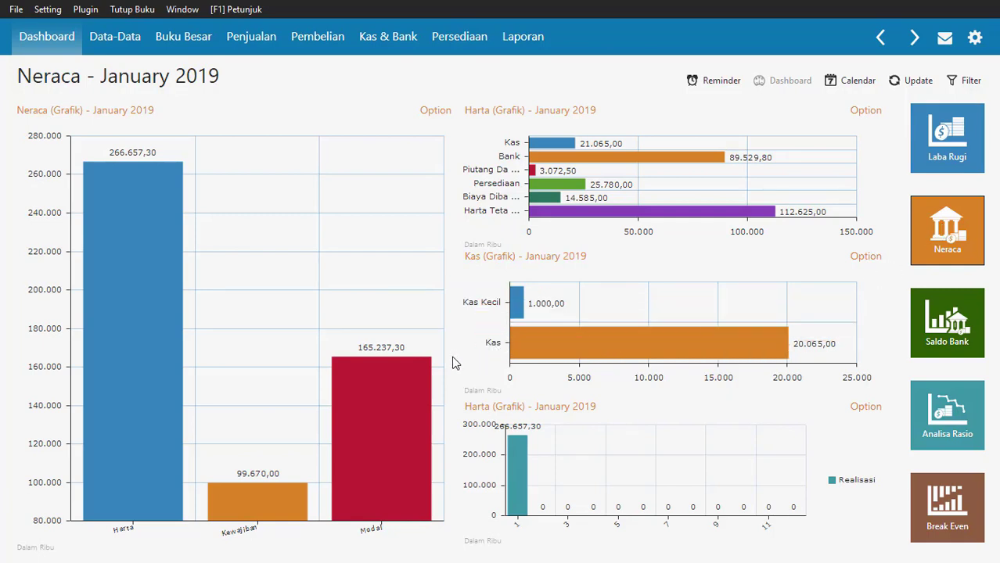
left_click(955, 335)
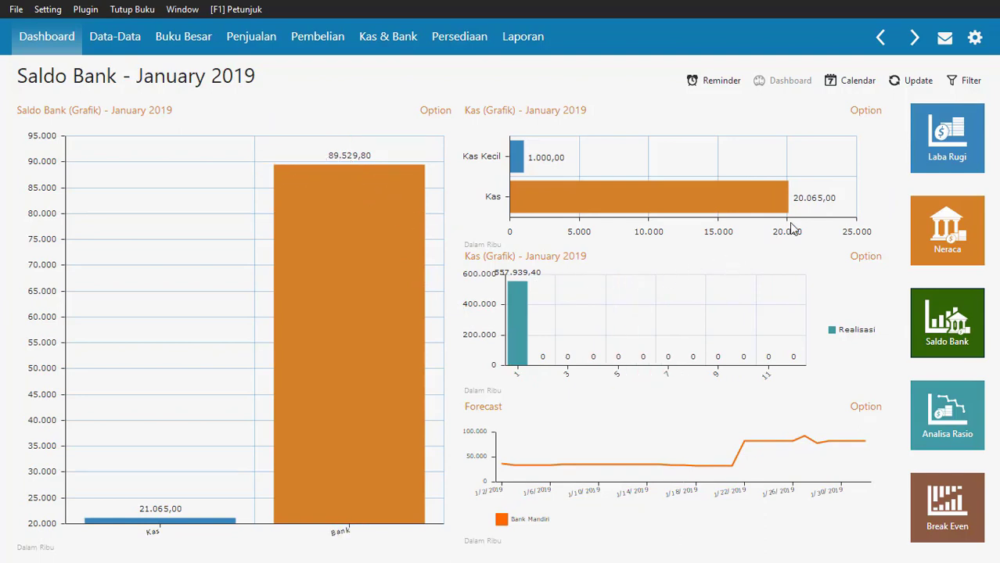
mouse_move(806, 202)
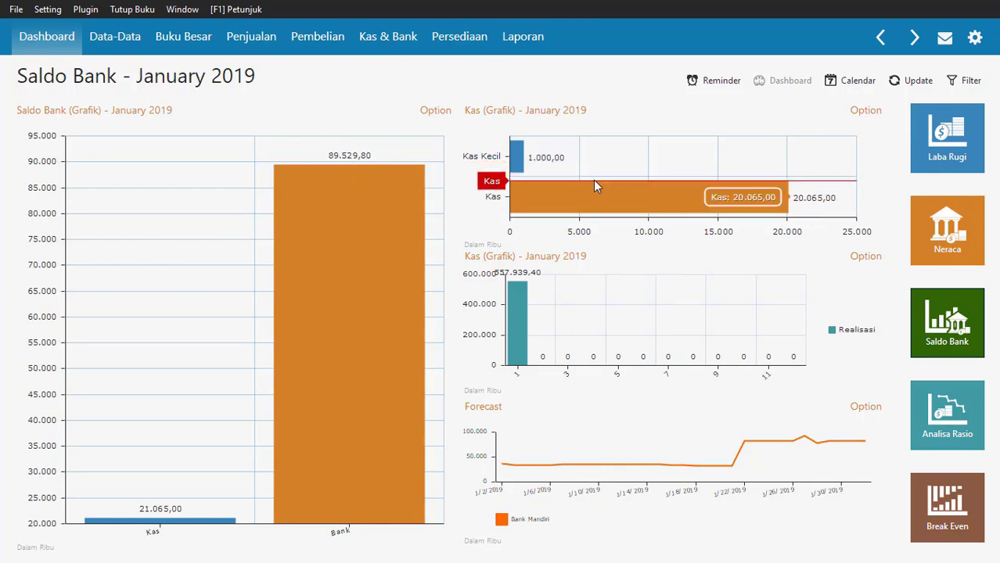
mouse_move(571, 170)
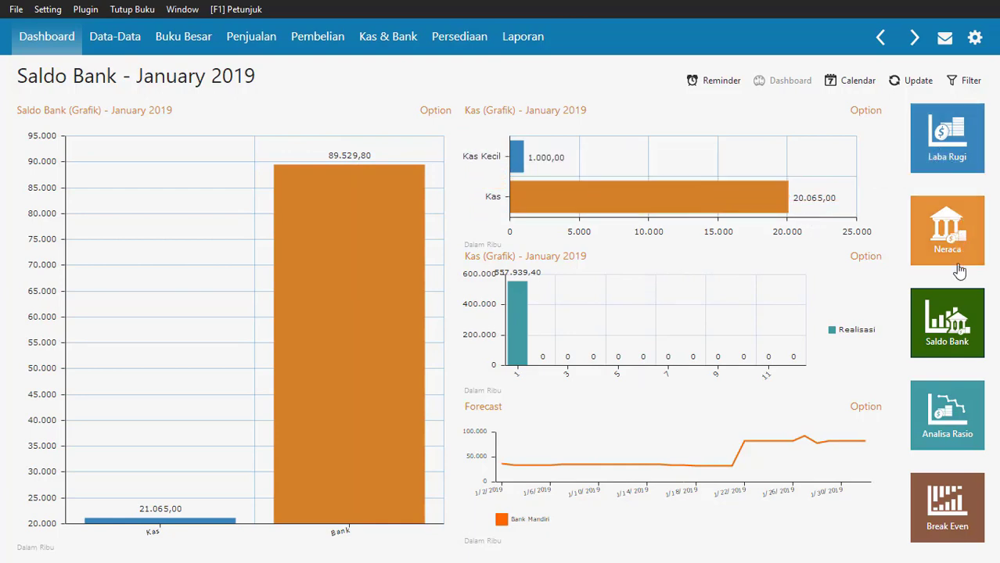
left_click(967, 425)
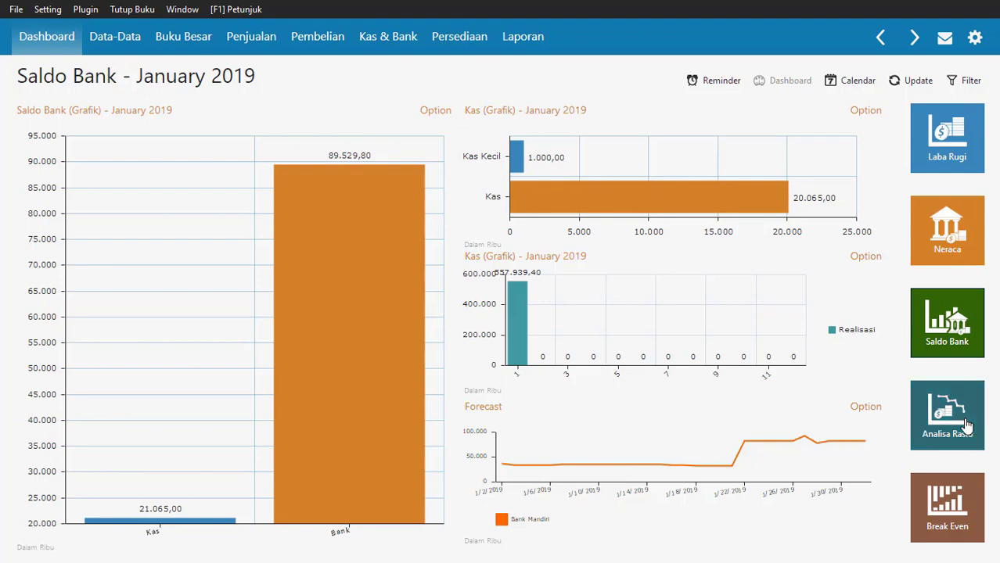